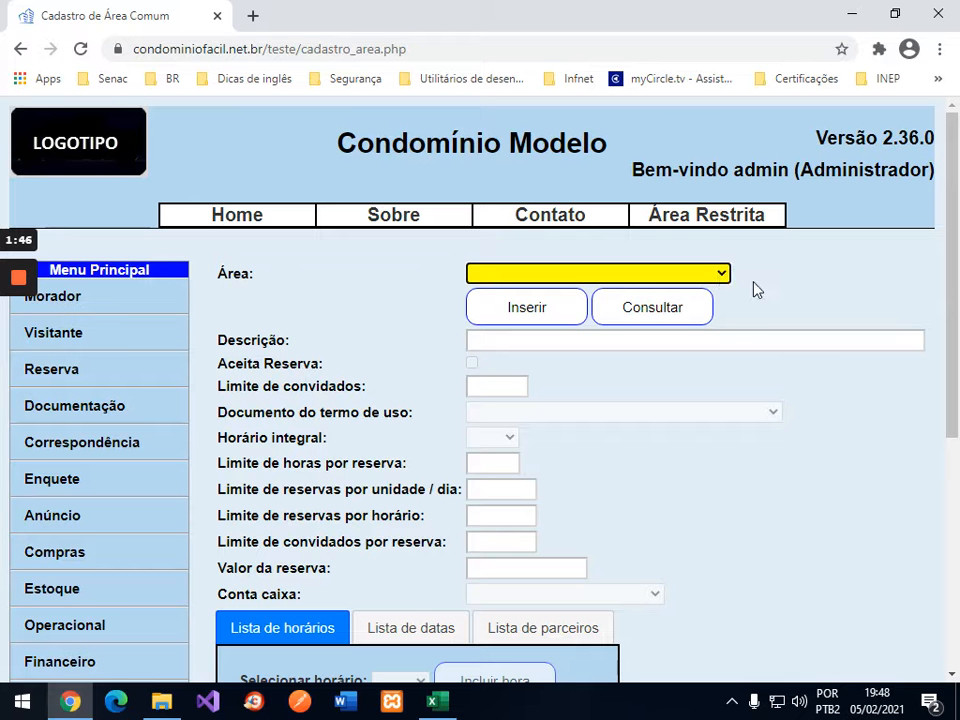
Step: Look up Salão de festa: guest limit 5, fee 200,00, cash account Clientes especiais
left_click(722, 279)
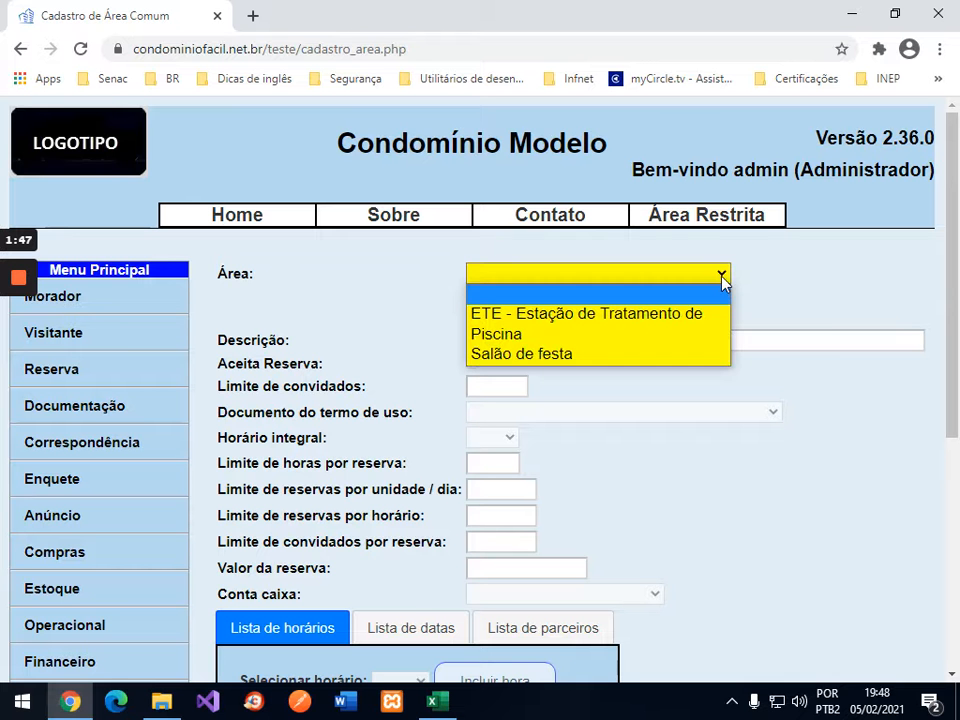
left_click(535, 353)
left_click(655, 312)
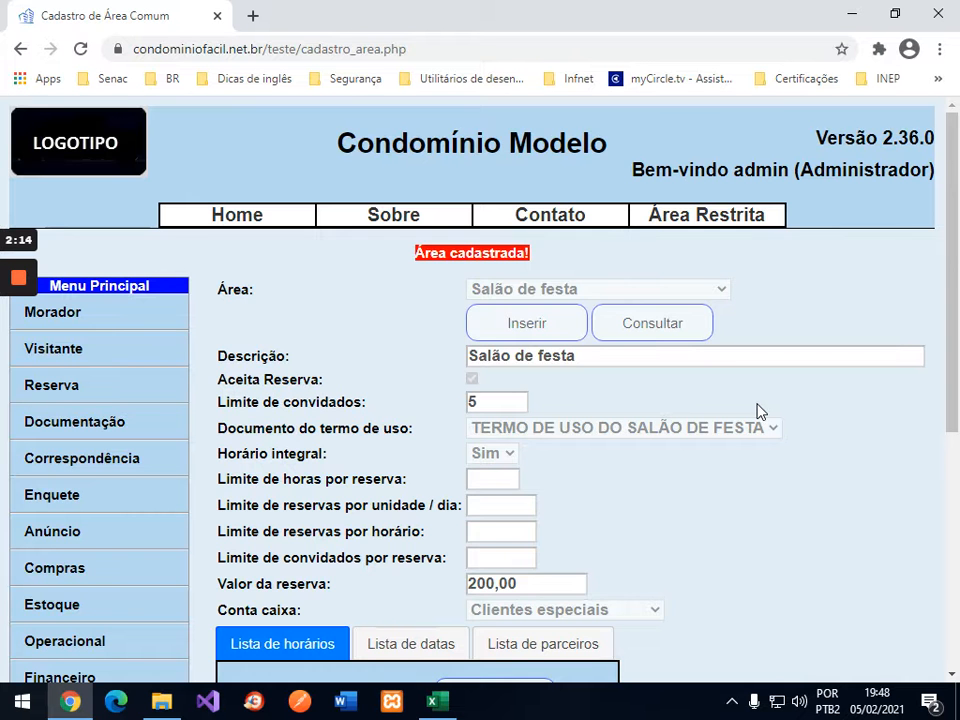
Step: Reset the form with Limpar to unload the Salão de festa record
scroll(757, 411, "down", 3)
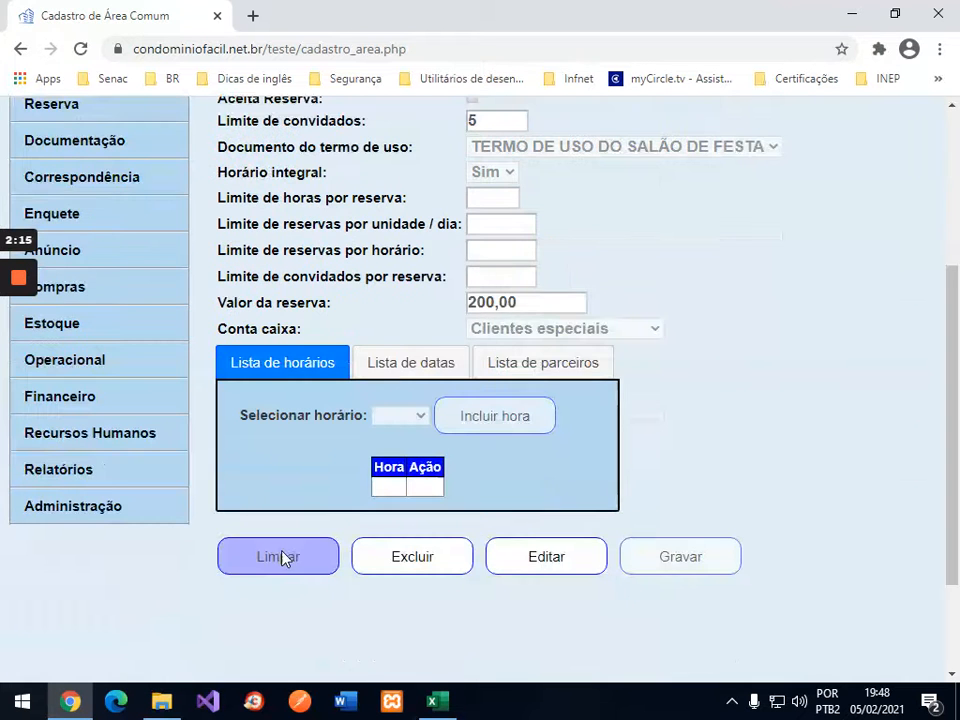
left_click(283, 557)
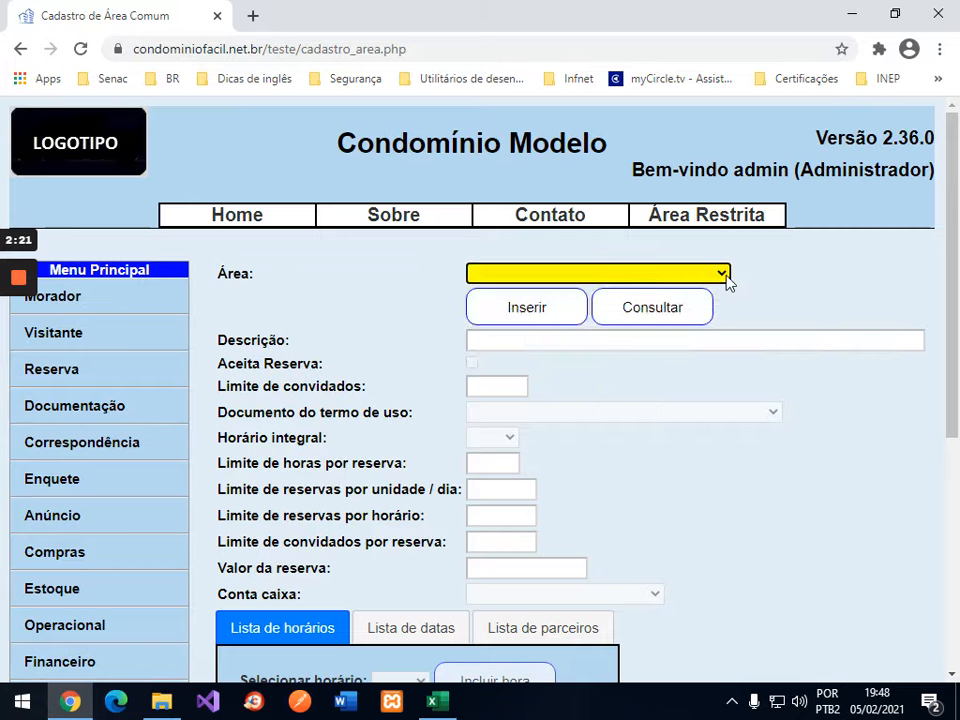
Step: Look up Piscina: guest limit 5, 2 hours and 2 guests per reservation, fee 0,00
left_click(727, 274)
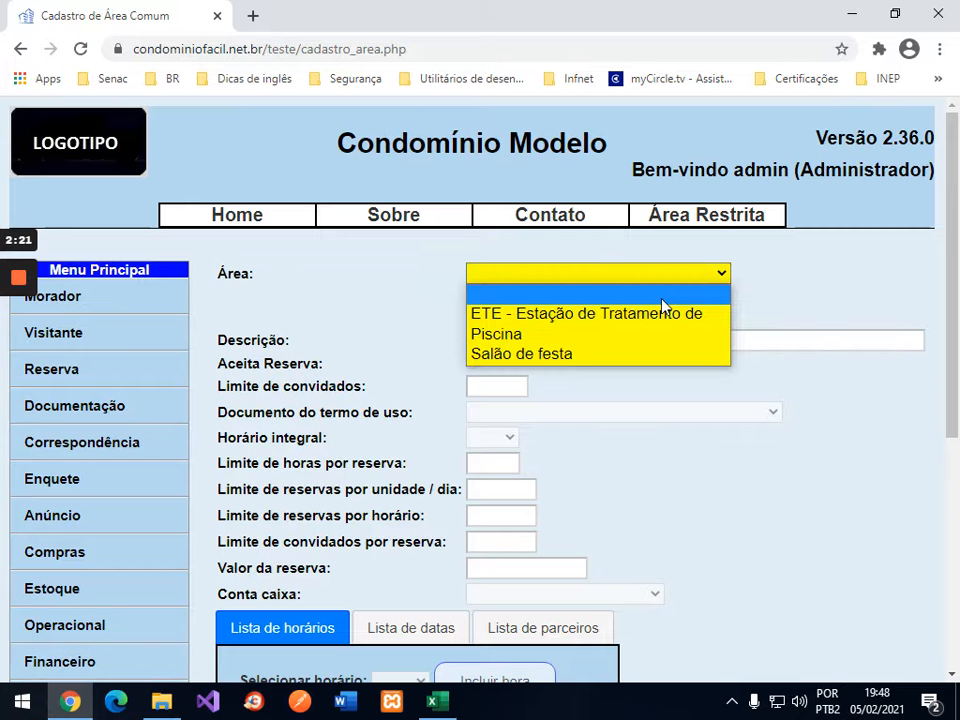
left_click(566, 336)
left_click(706, 310)
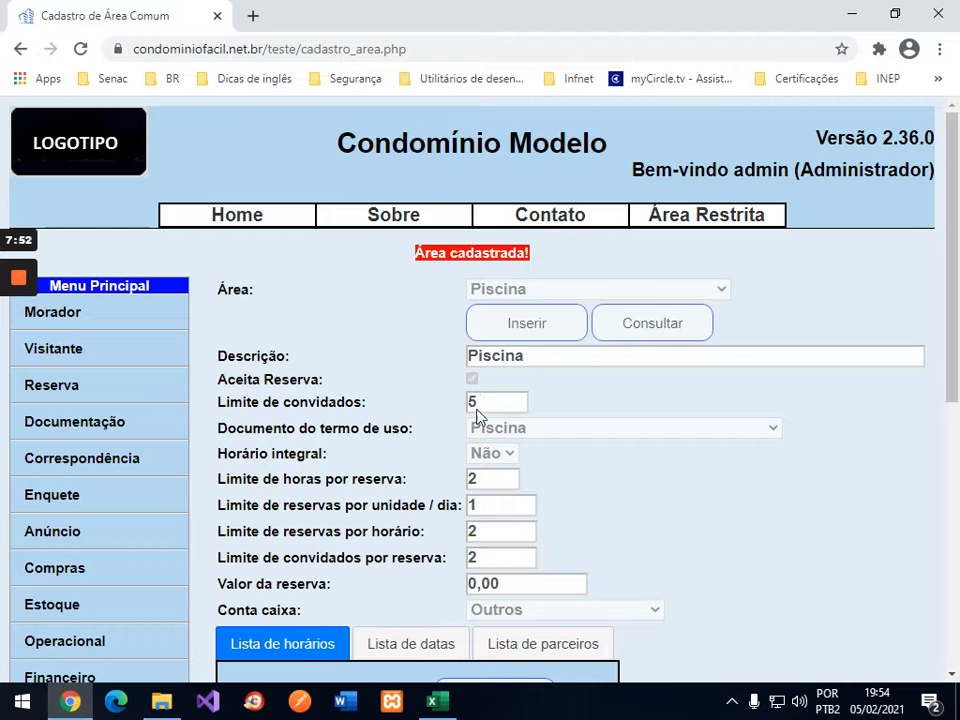
Step: Re-enter 5 as Piscina's guest limit and review its 08:00, 10:00, 12:00 time slots
key("BackSpace")
type("5")
scroll(621, 496, "down", 2)
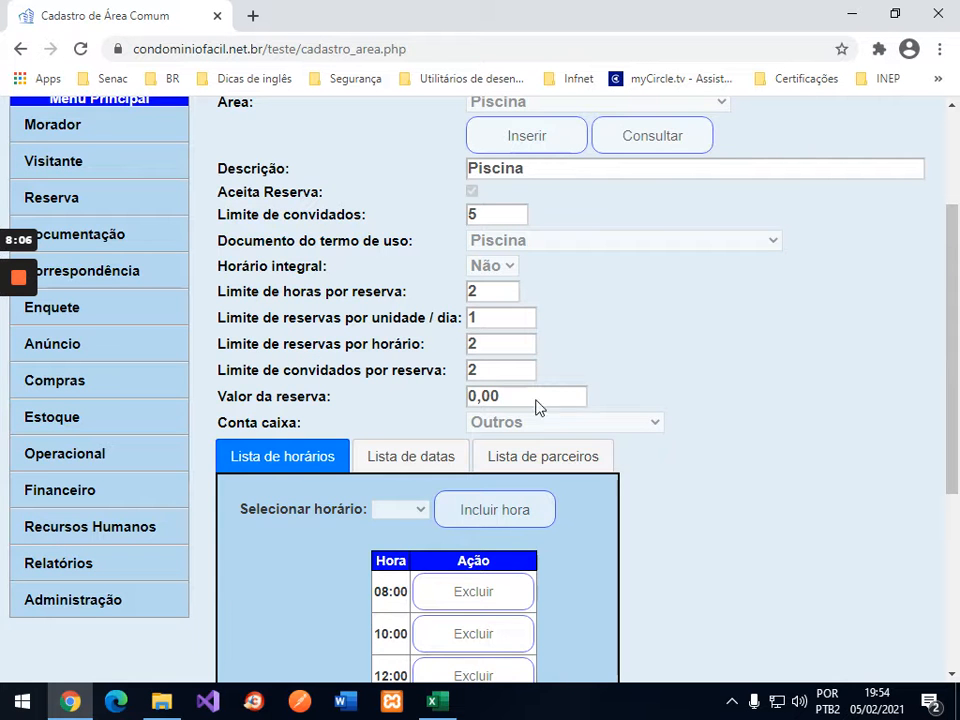
scroll(664, 514, "down", 2)
Step: Edit Piscina to allow 3 guests per reservation and save it
left_click(557, 572)
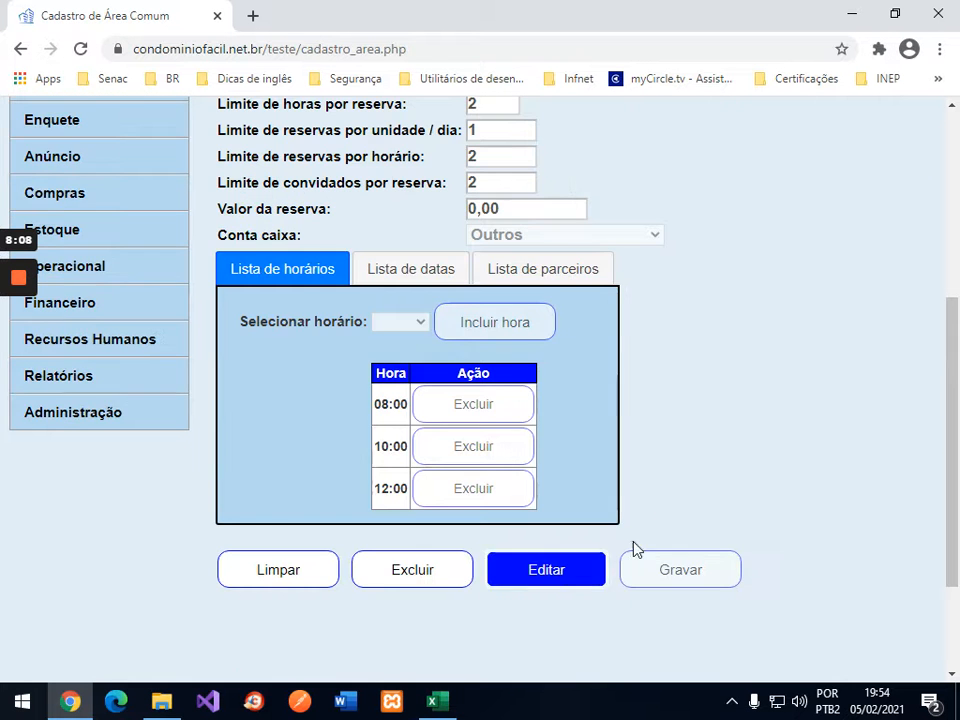
scroll(752, 481, "down", 1)
scroll(752, 481, "down", 1)
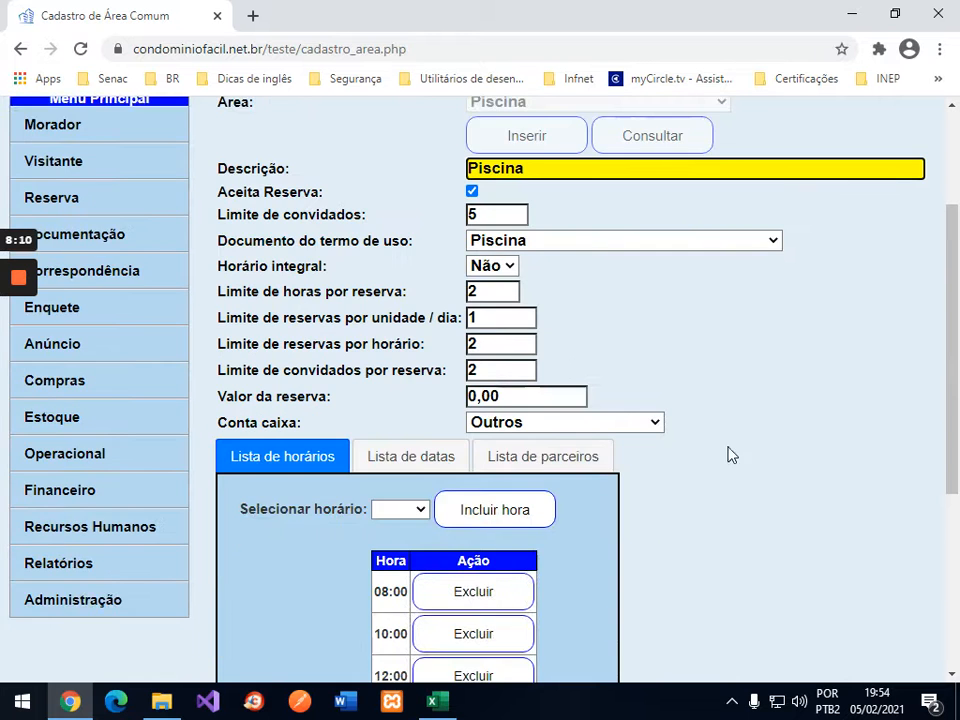
left_click(480, 370)
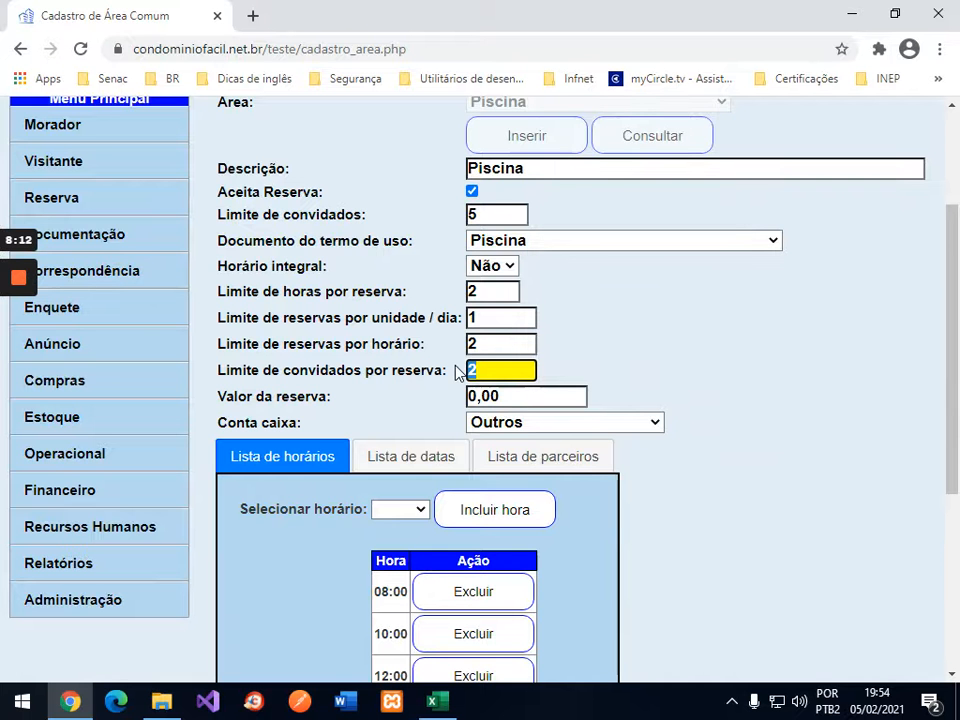
type("3")
scroll(729, 497, "down", 2)
left_click(695, 565)
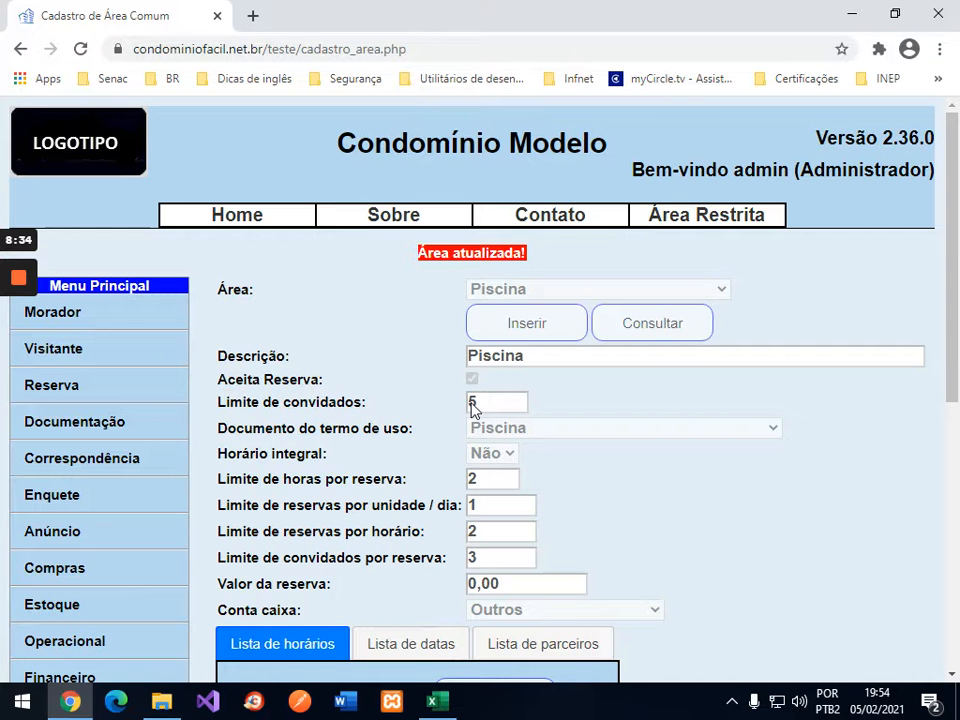
left_click(472, 557)
type("3")
scroll(515, 395, "down", 2)
scroll(570, 385, "down", 1)
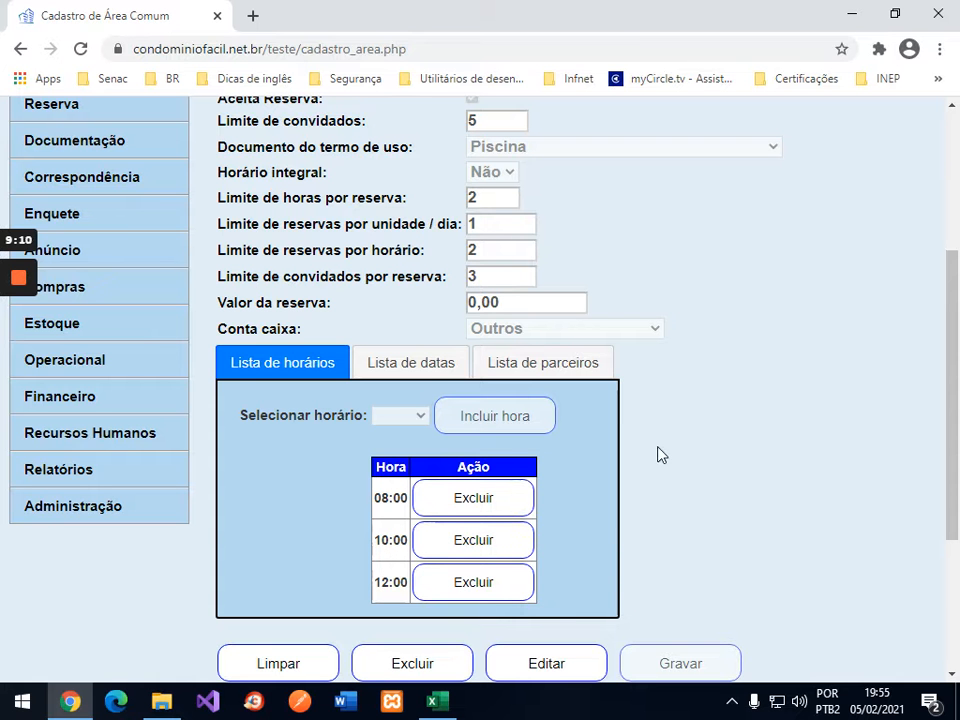
Step: Show Piscina's dates (05/02/2021–28/02/2021) and check 8 February on the system calendar
left_click(437, 366)
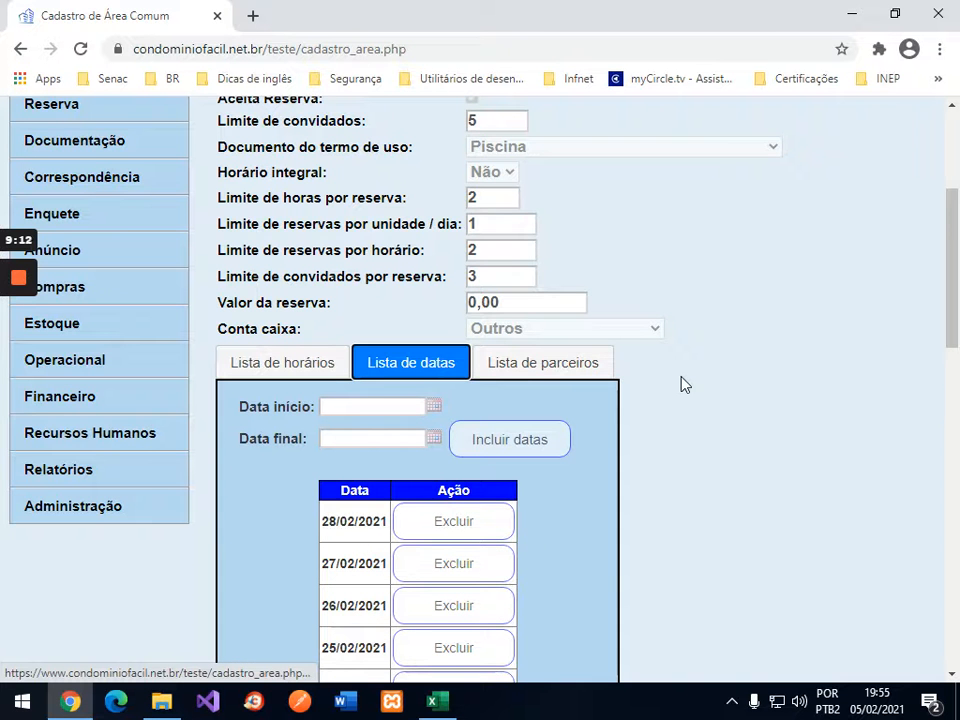
scroll(681, 384, "down", 2)
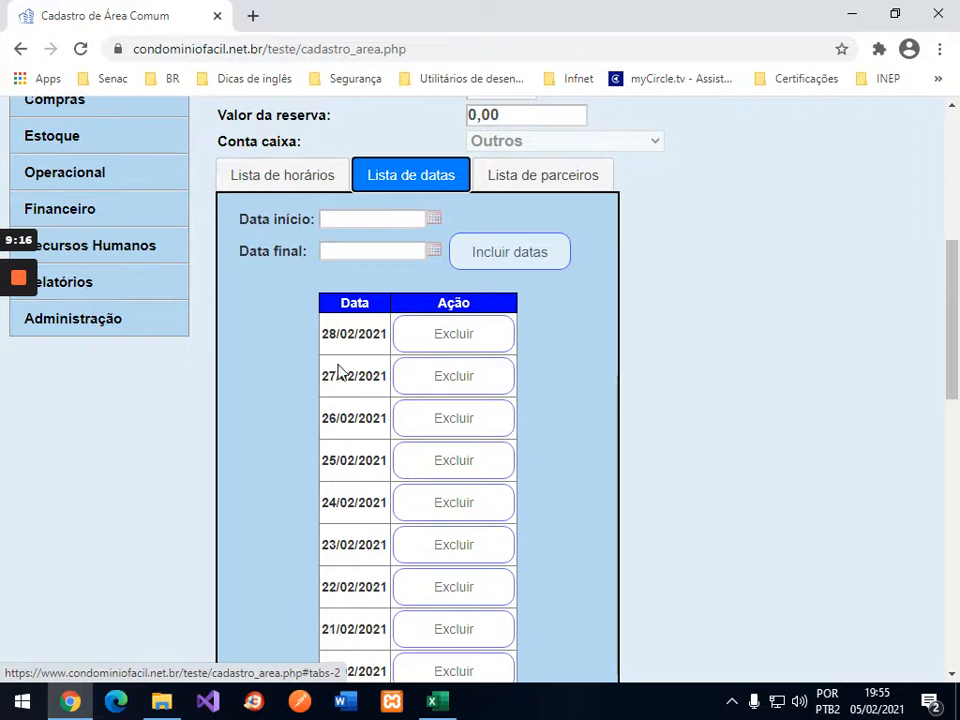
scroll(371, 510, "down", 10)
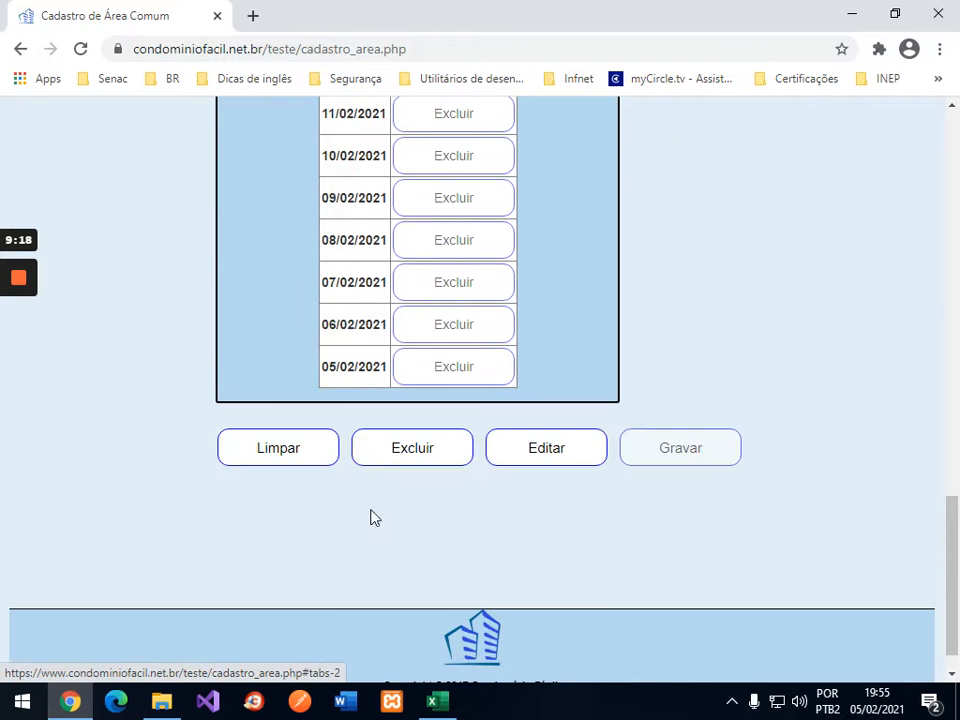
scroll(371, 517, "up", 11)
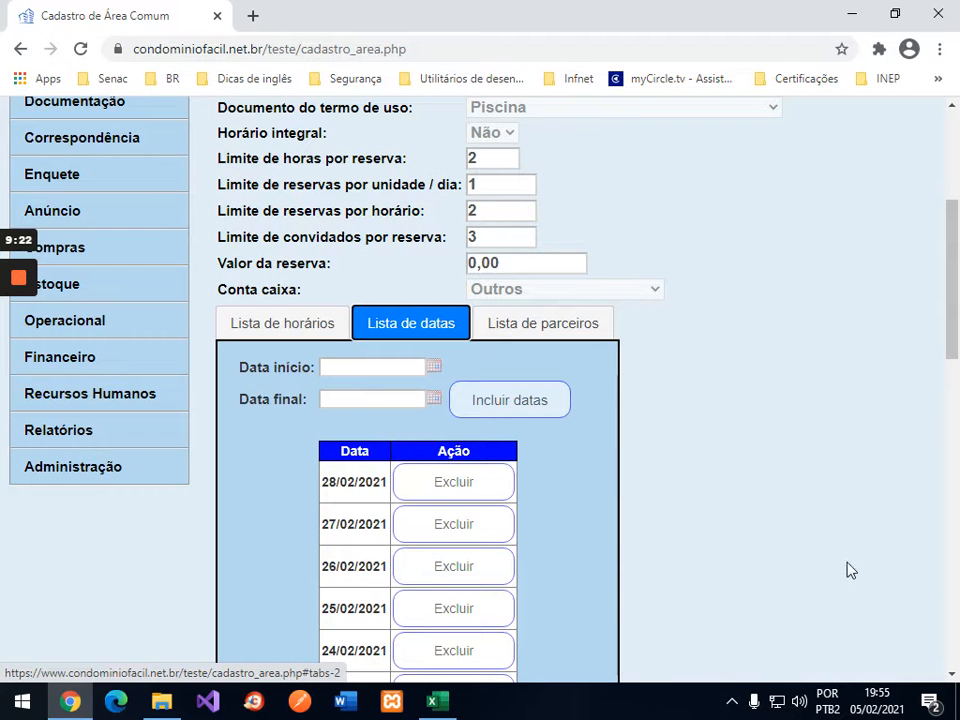
left_click(888, 706)
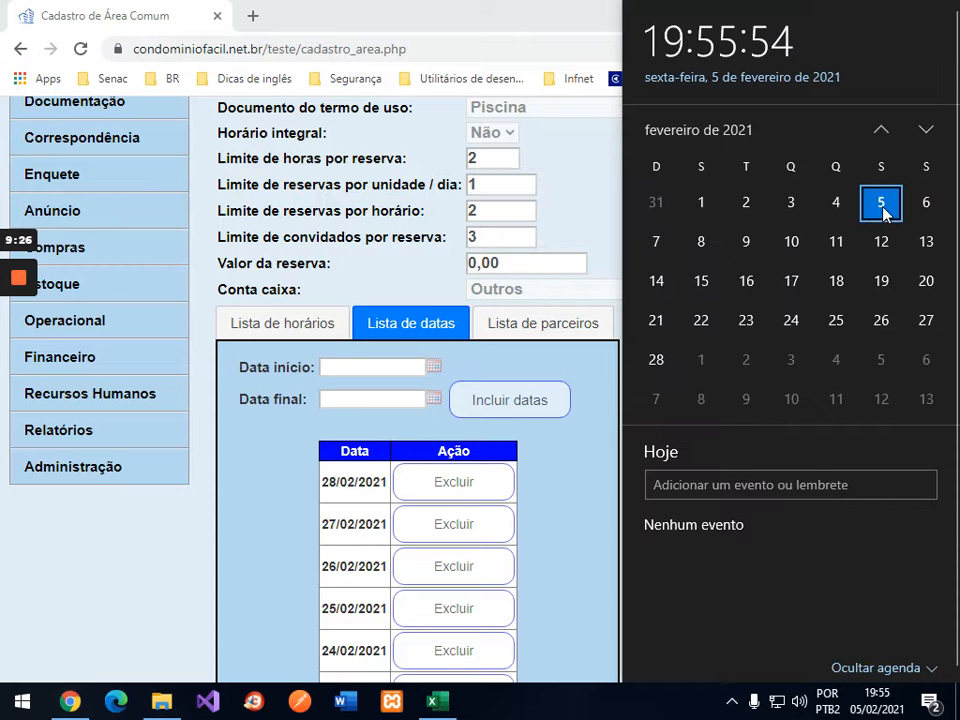
left_click(701, 241)
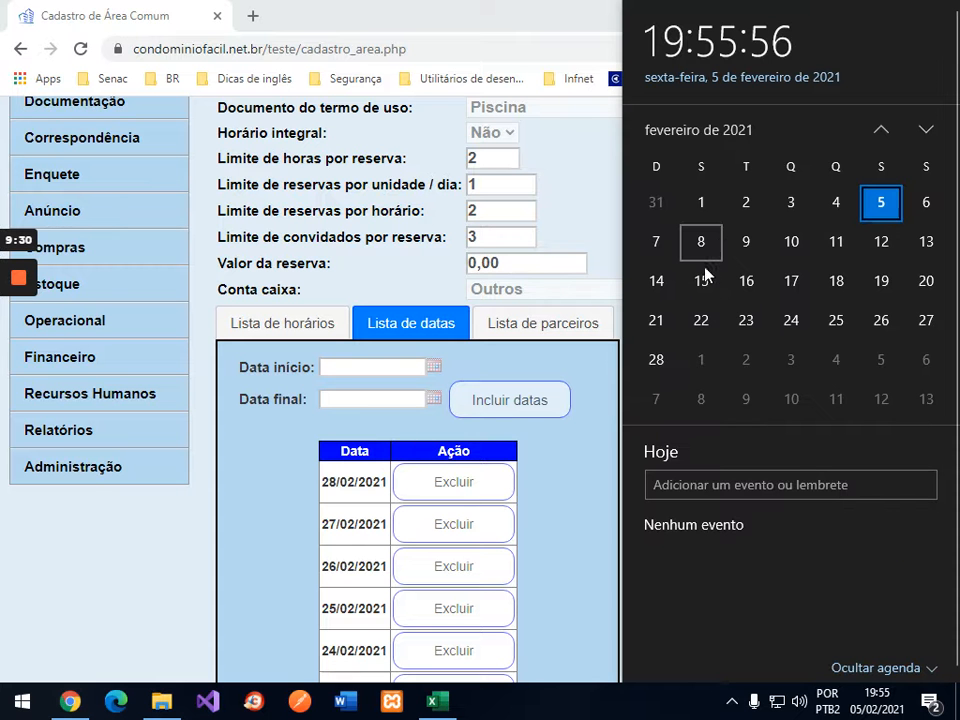
Step: Close the calendar and put the Piscina record into edit mode with Editar
left_click(575, 462)
scroll(575, 462, "down", 7)
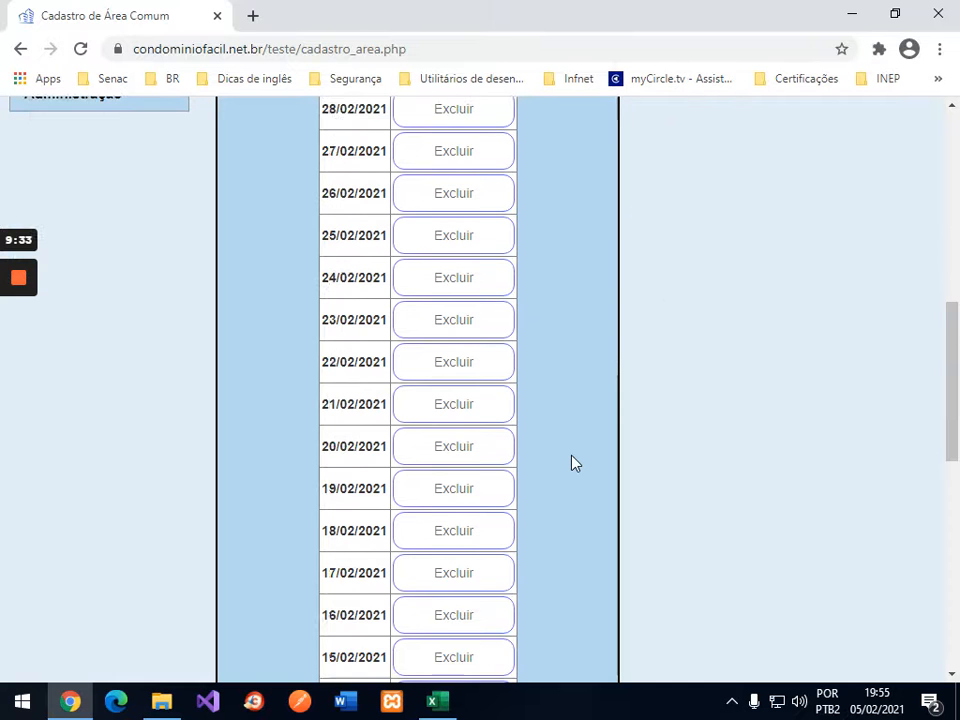
scroll(575, 463, "down", 5)
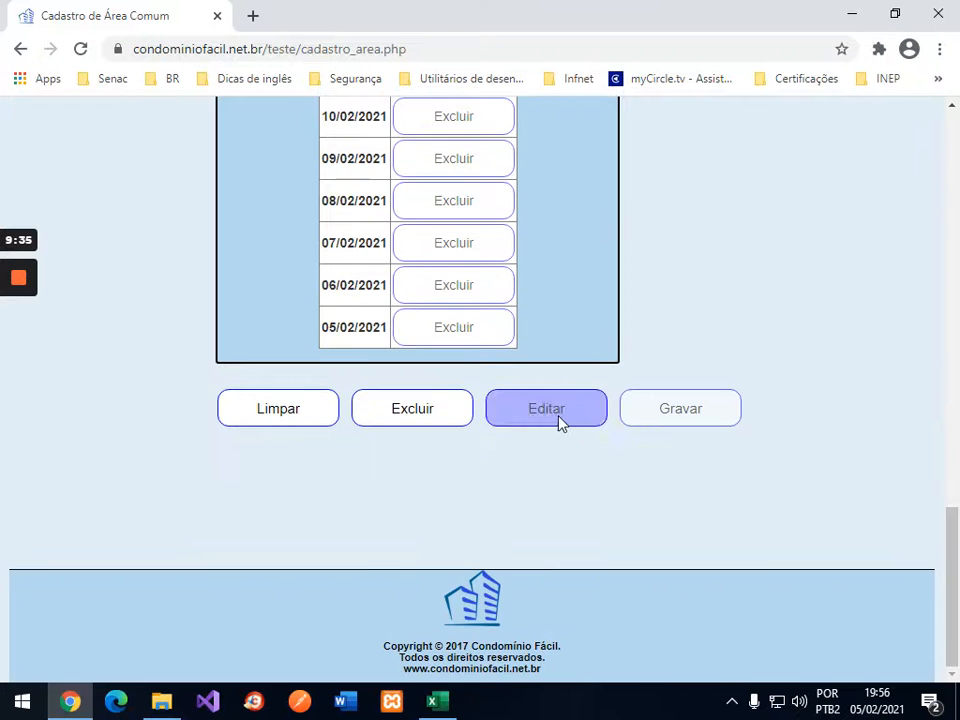
left_click(583, 404)
scroll(703, 409, "down", 5)
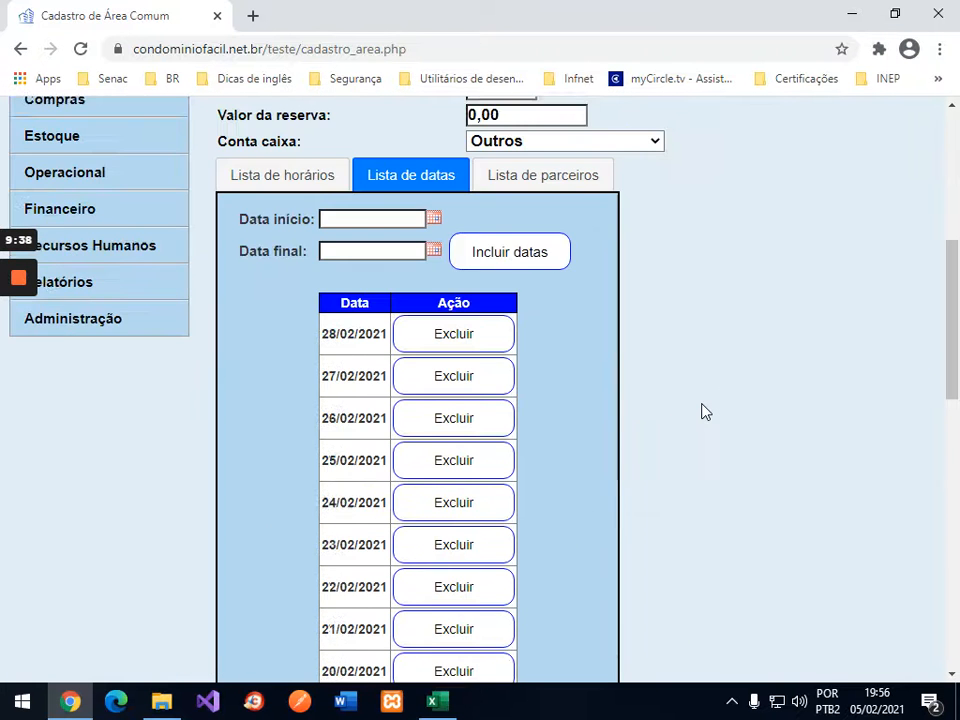
scroll(703, 410, "down", 6)
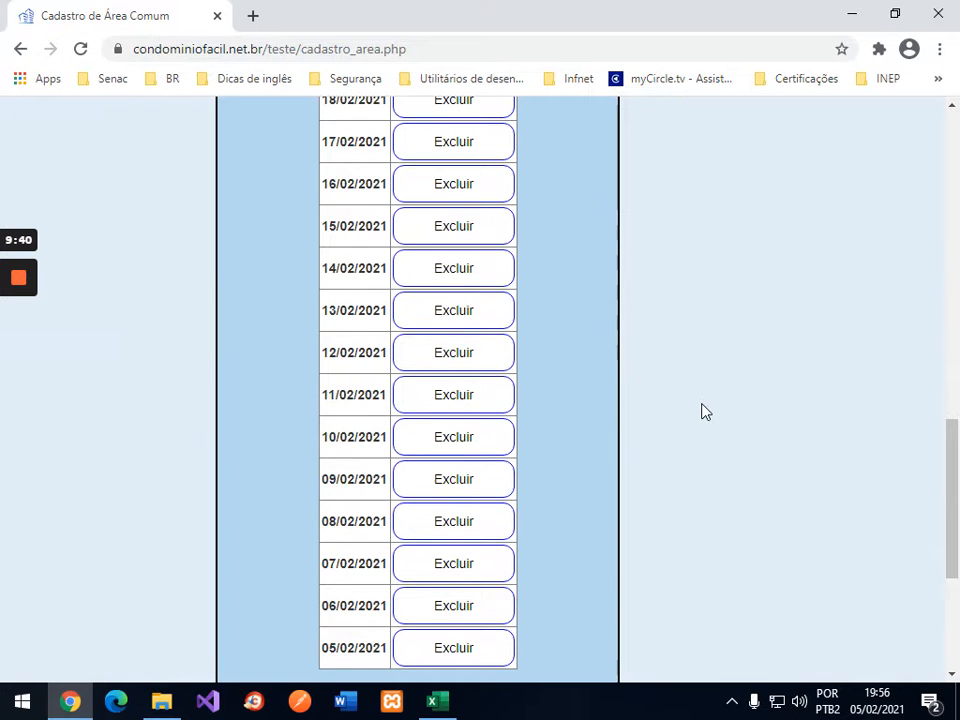
Step: Delete 08/02/2021 from the Piscina date list and confirm the removal
left_click(456, 523)
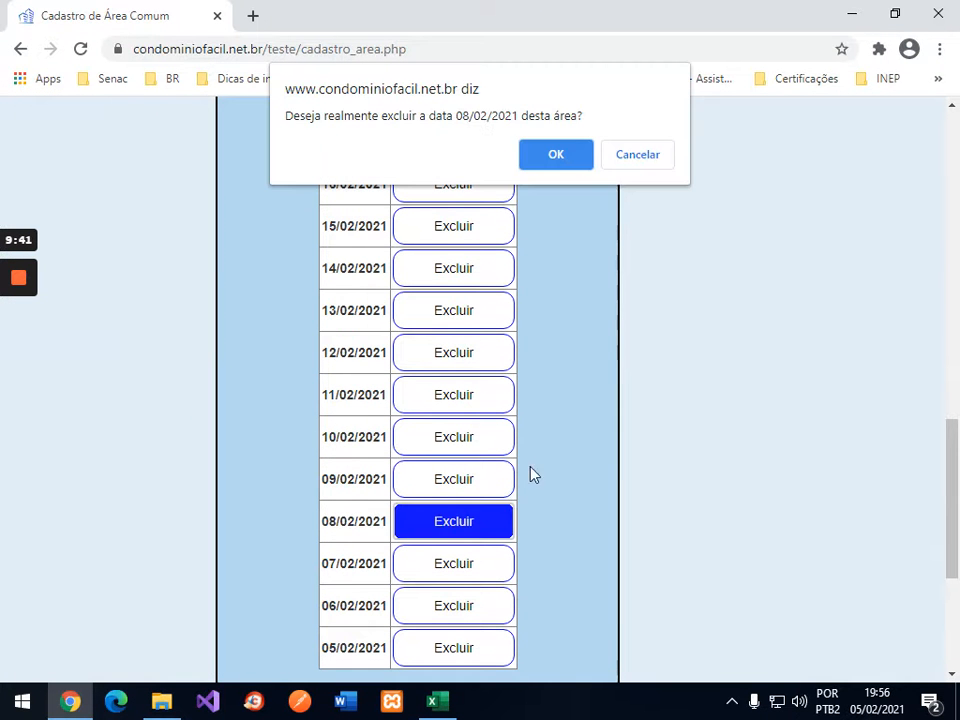
left_click(559, 171)
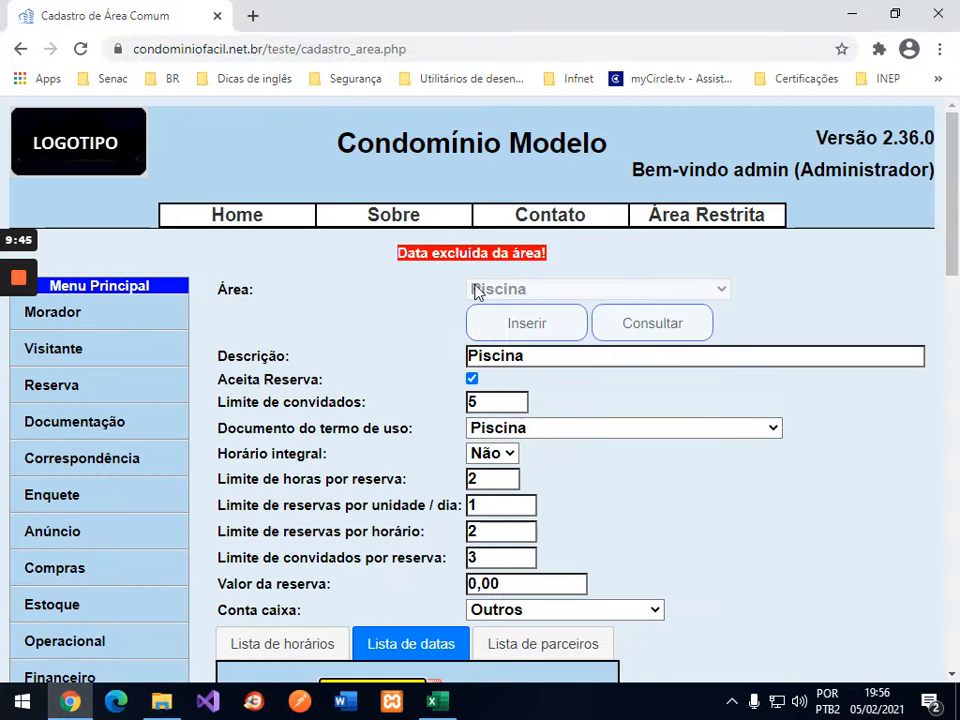
scroll(750, 422, "down", 5)
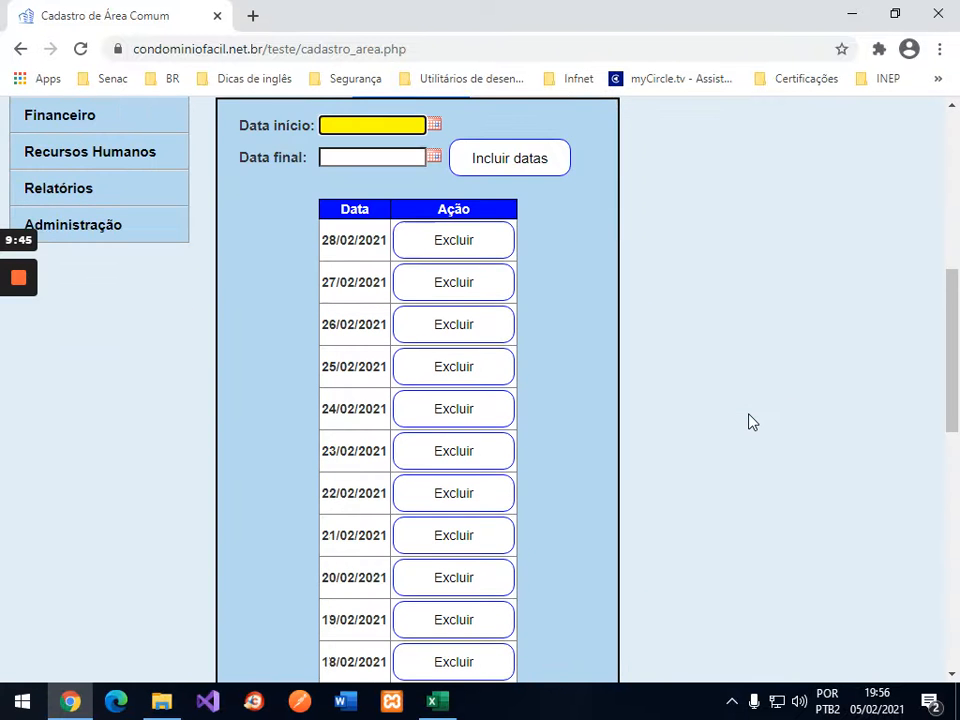
scroll(752, 422, "down", 1)
scroll(471, 520, "down", 2)
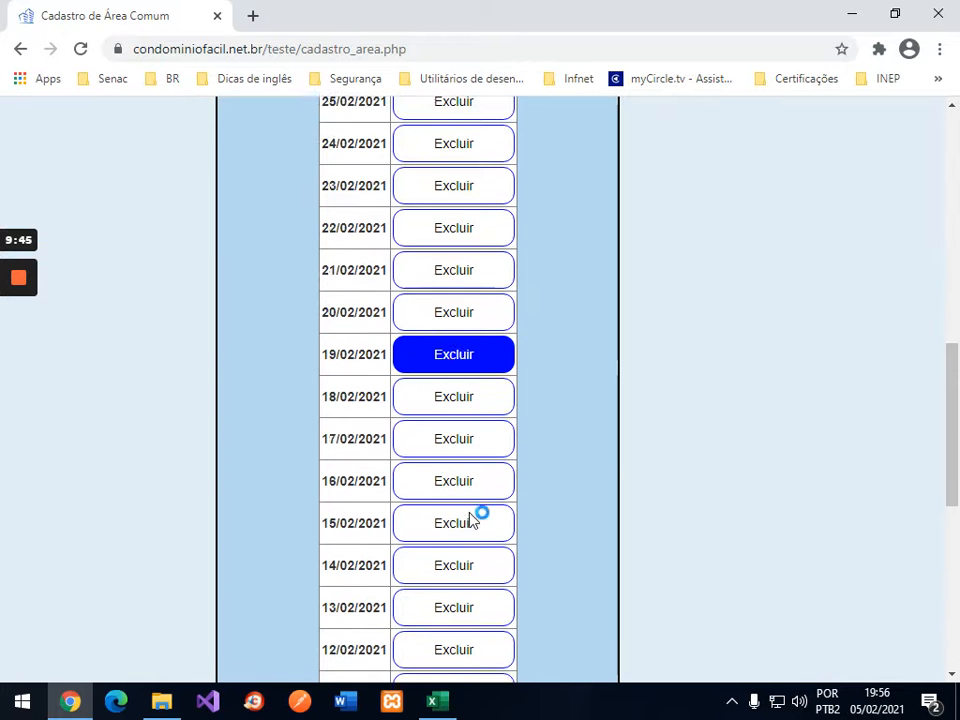
Step: Delete 15/02/2021 and 22/02/2021 from the Piscina dates, confirming each
left_click(451, 513)
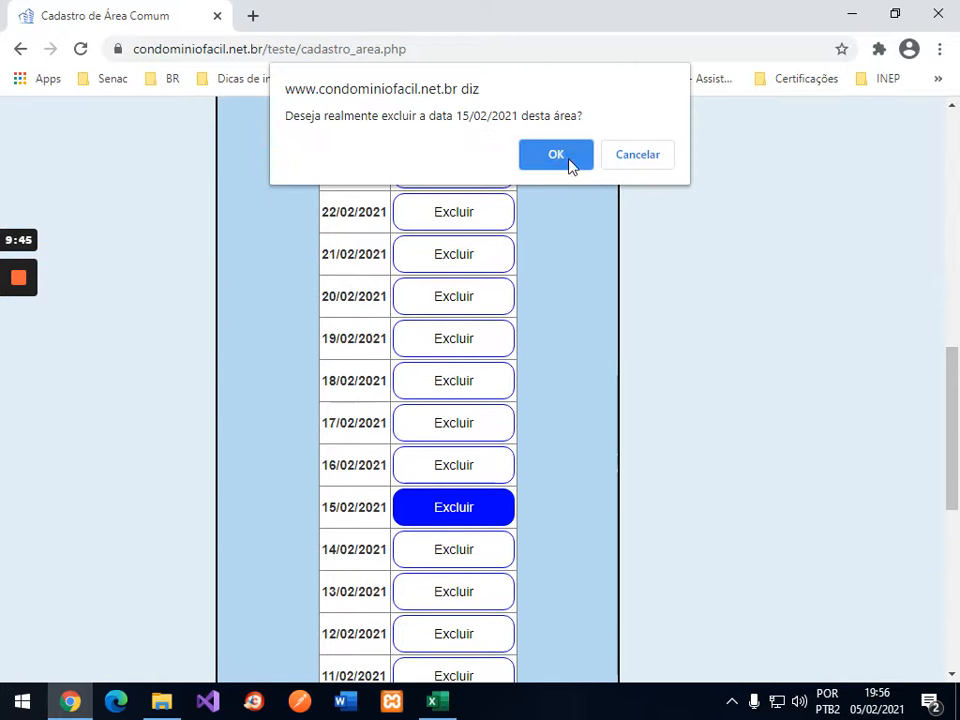
left_click(556, 155)
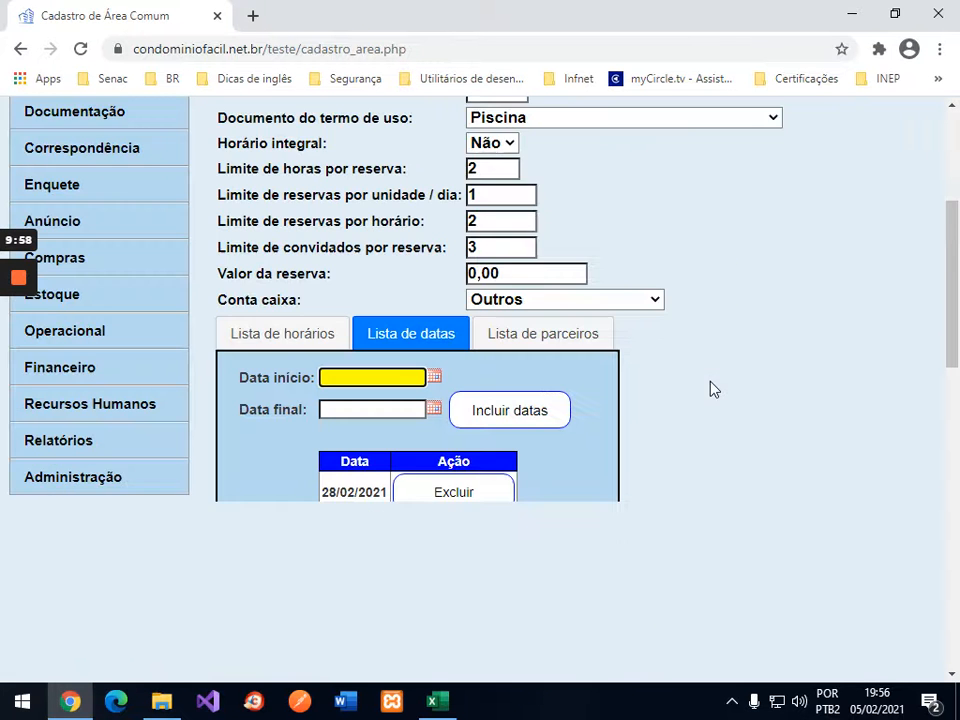
scroll(710, 390, "down", 1)
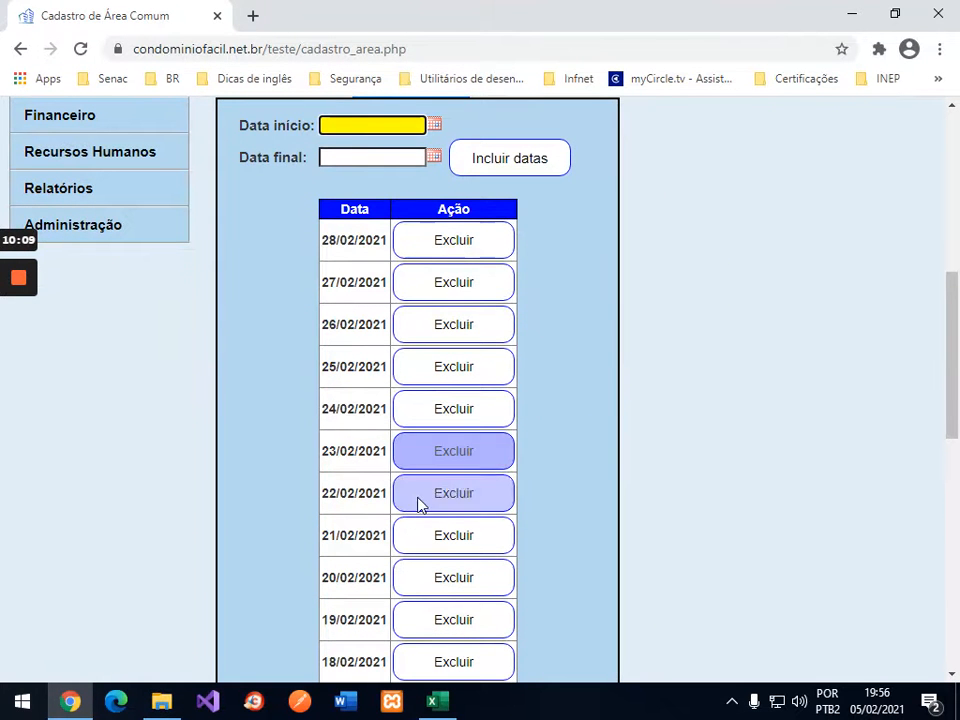
left_click(449, 504)
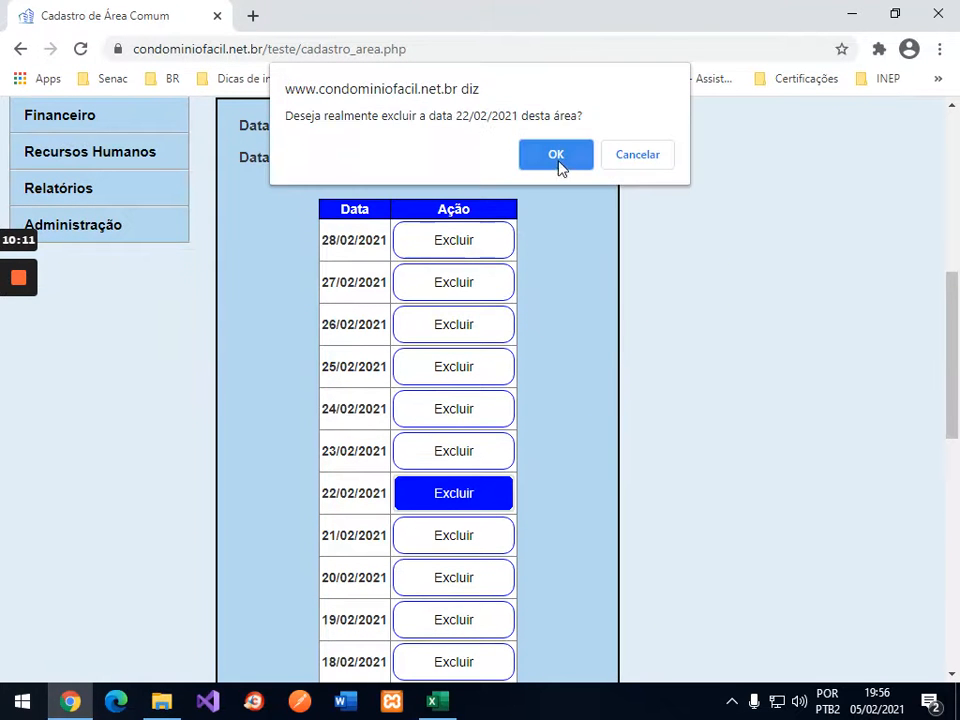
left_click(557, 158)
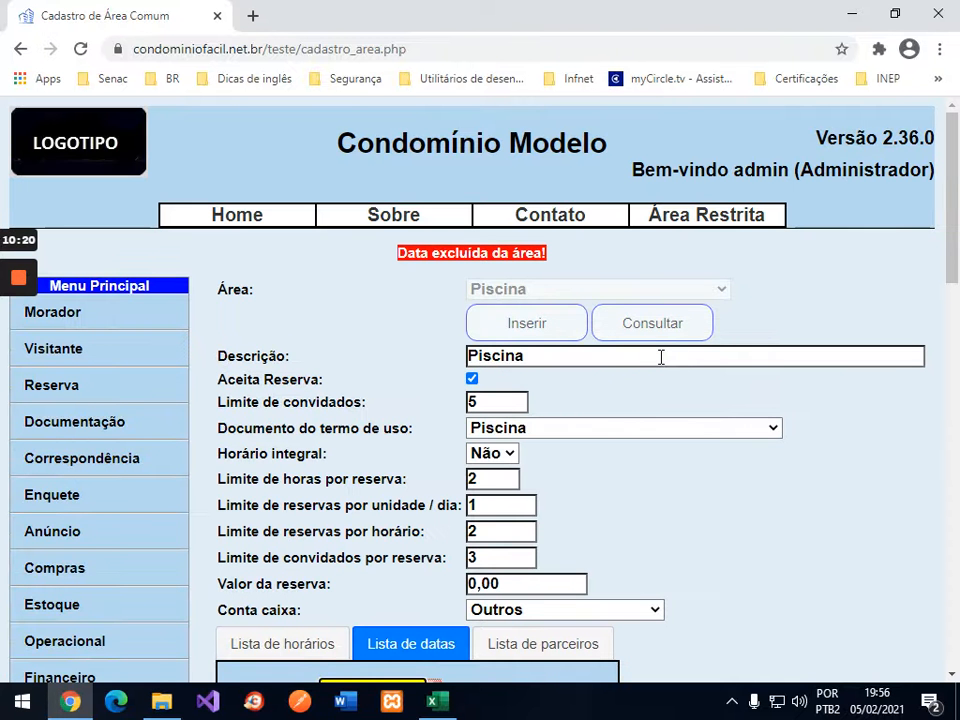
scroll(400, 530, "down", 3)
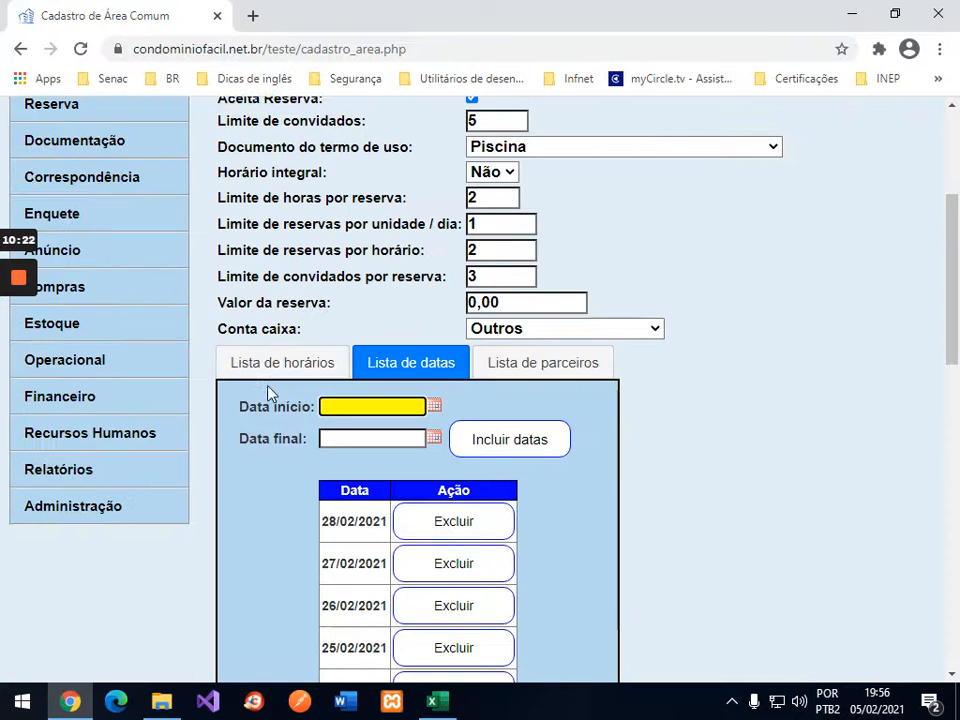
left_click(285, 367)
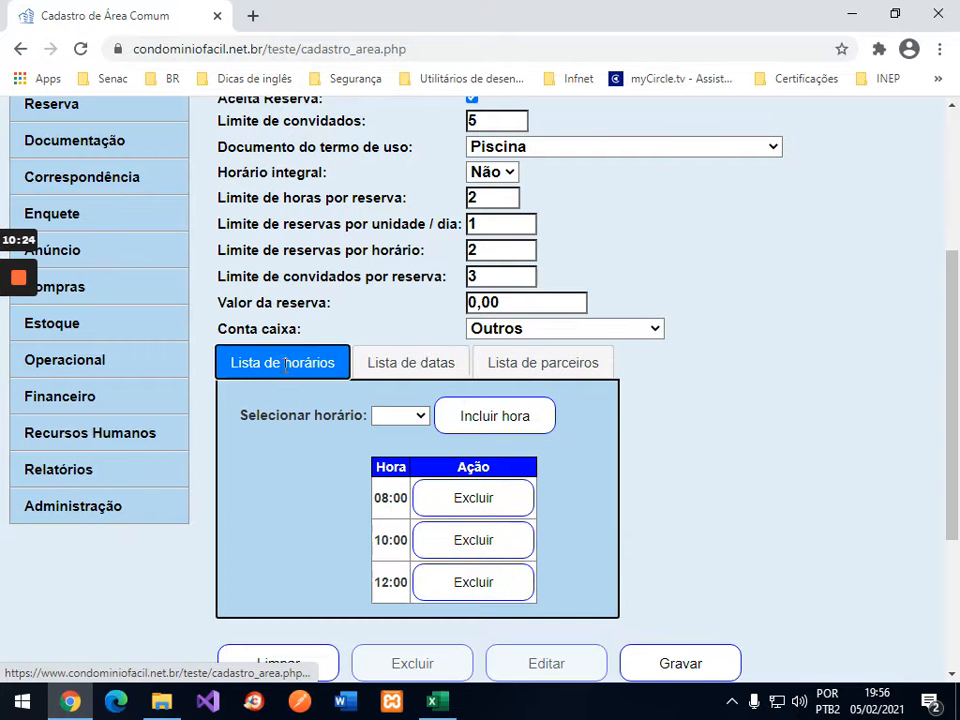
left_click(405, 368)
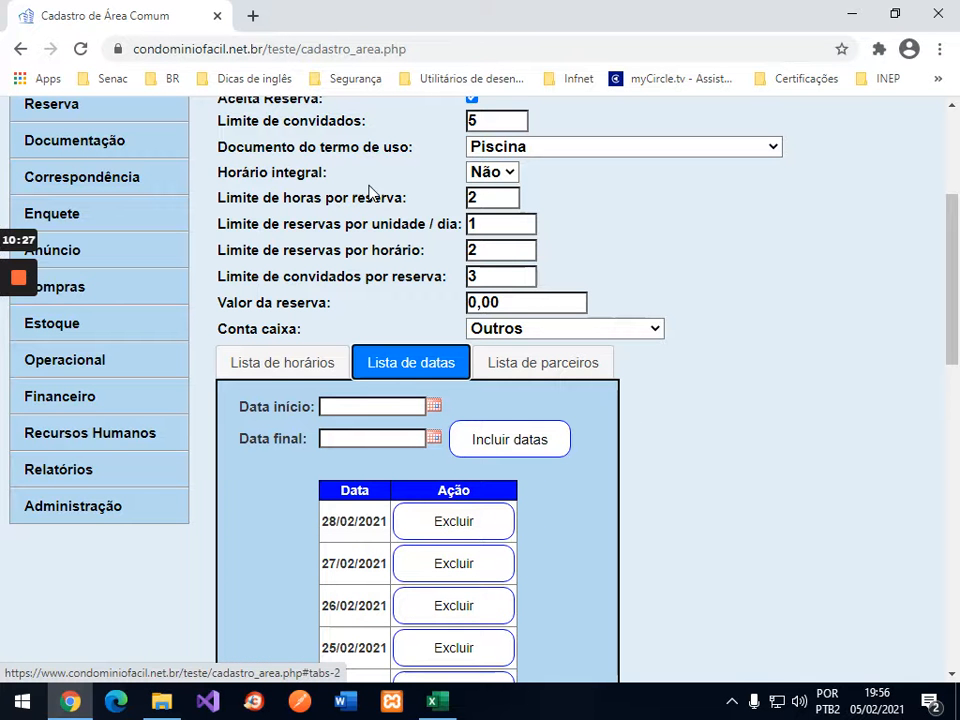
left_click(289, 372)
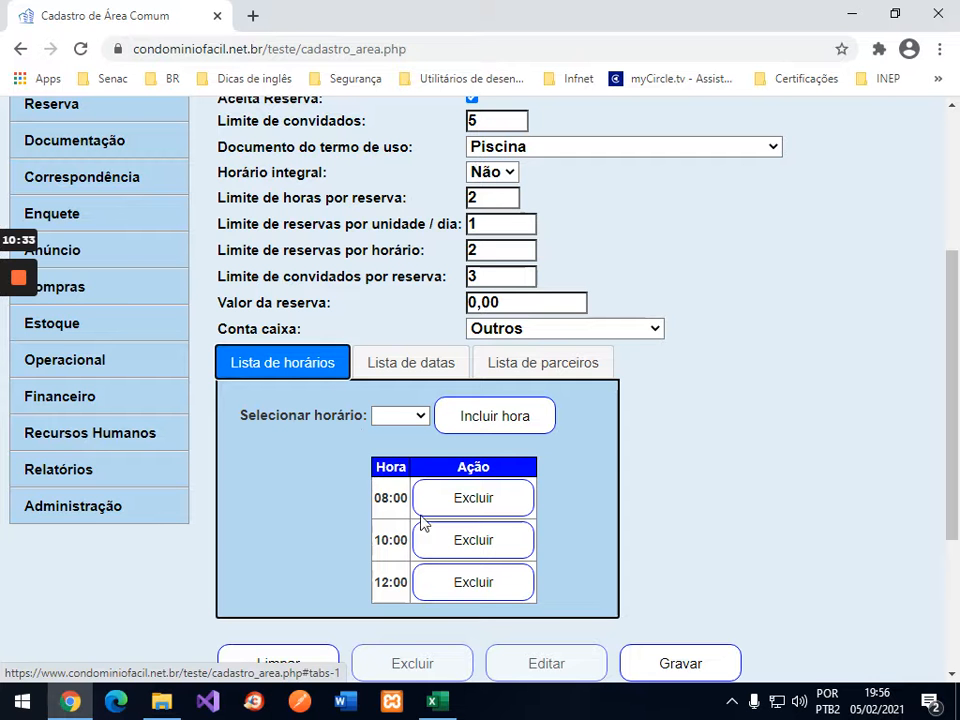
left_click(423, 367)
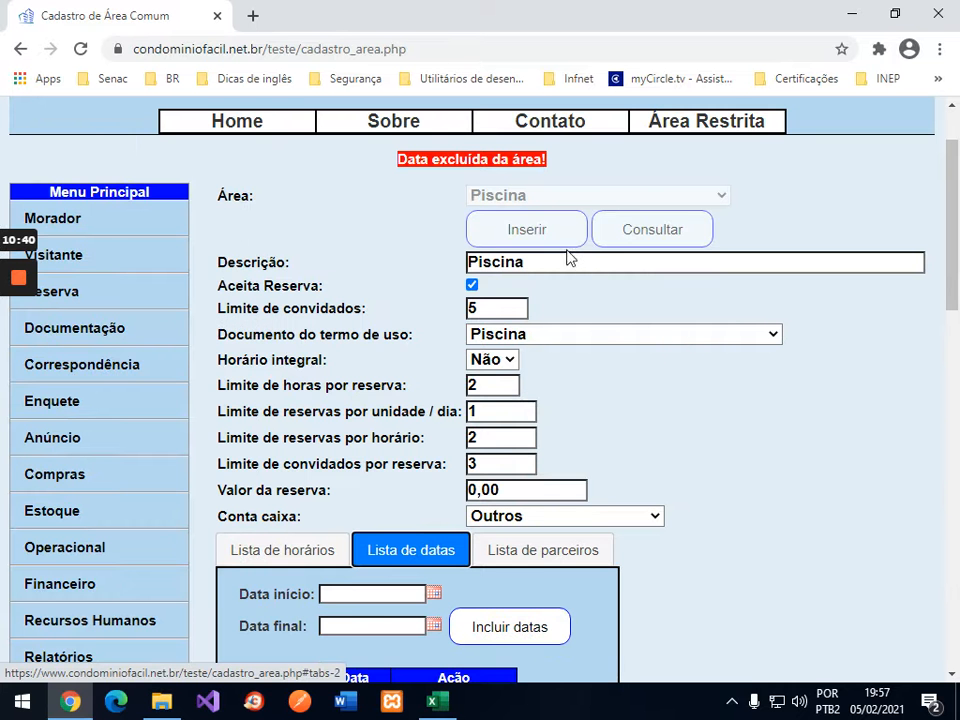
scroll(740, 375, "down", 3)
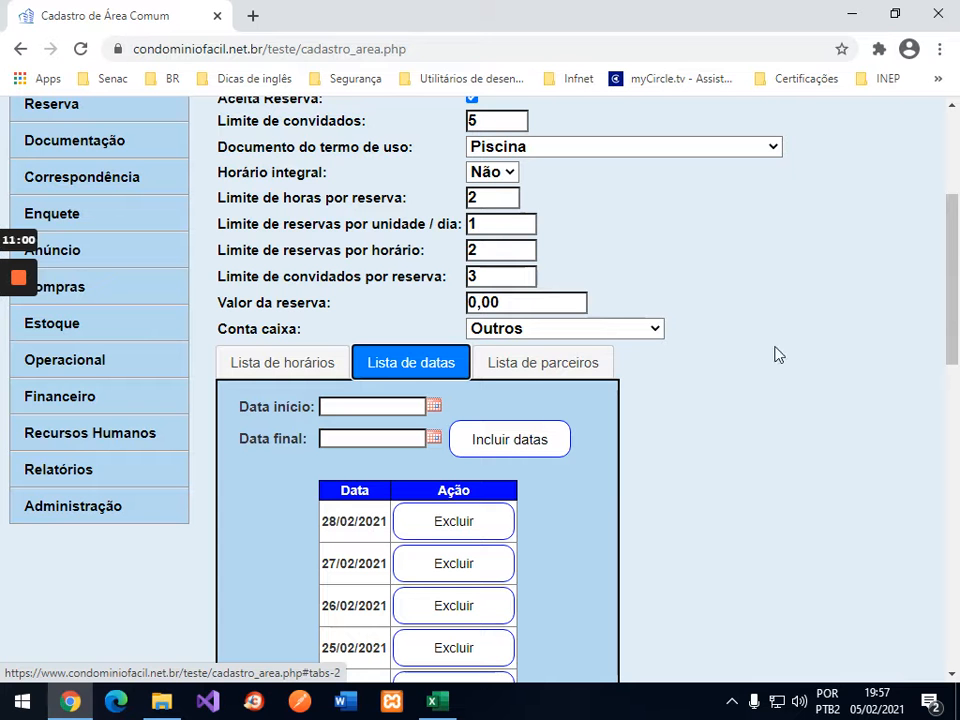
scroll(778, 354, "up", 2)
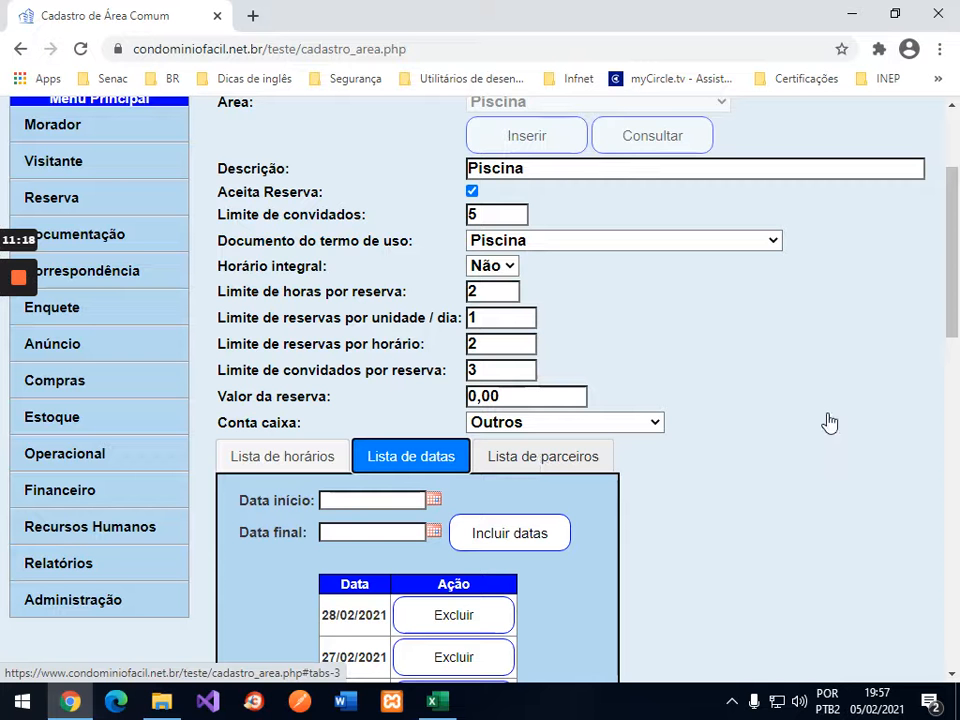
Step: Add partner TESTE to Piscina's partner list, where it appears under code 1
left_click(558, 456)
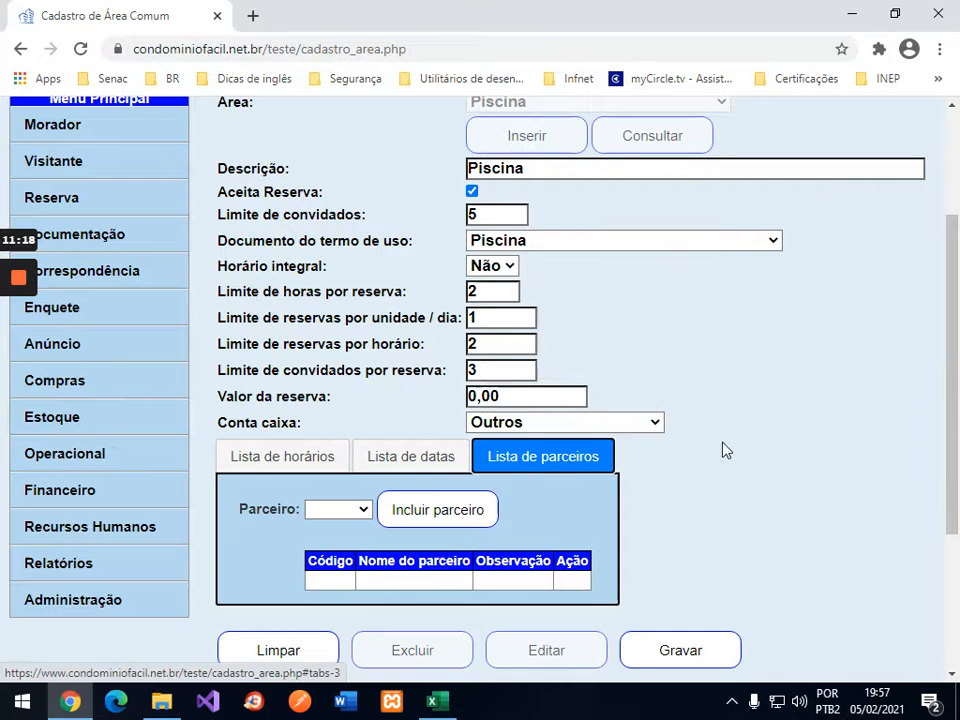
left_click(366, 511)
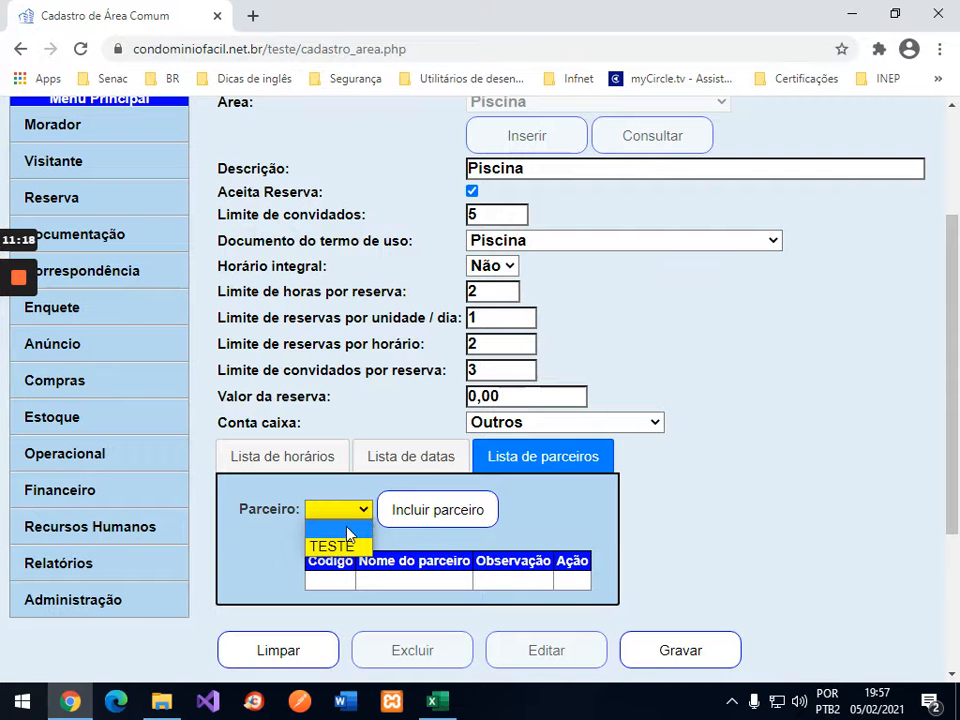
left_click(340, 547)
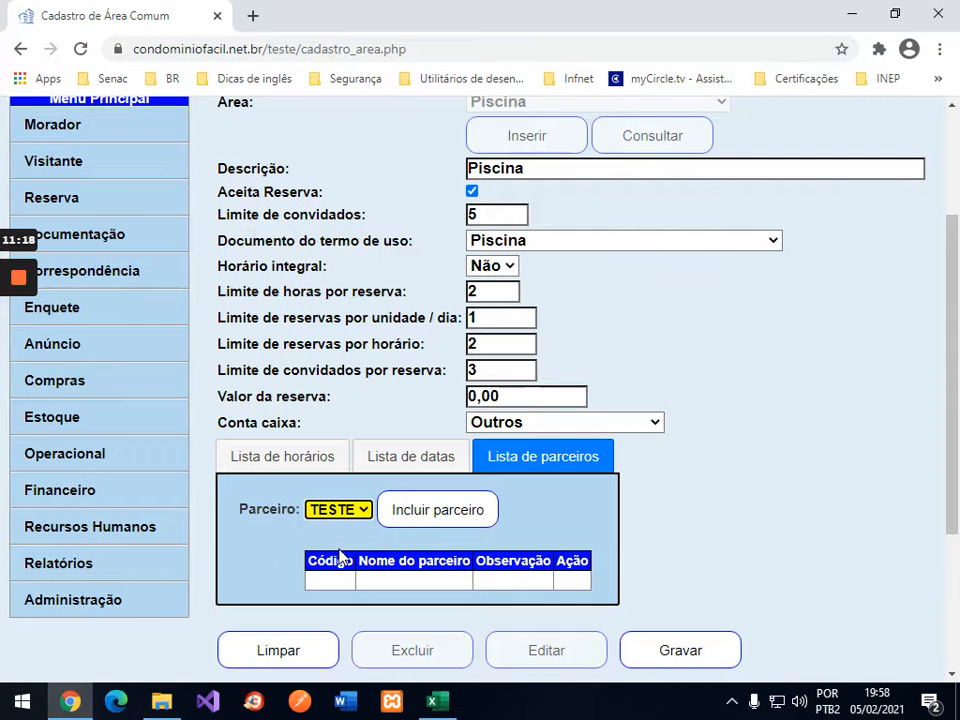
left_click(446, 513)
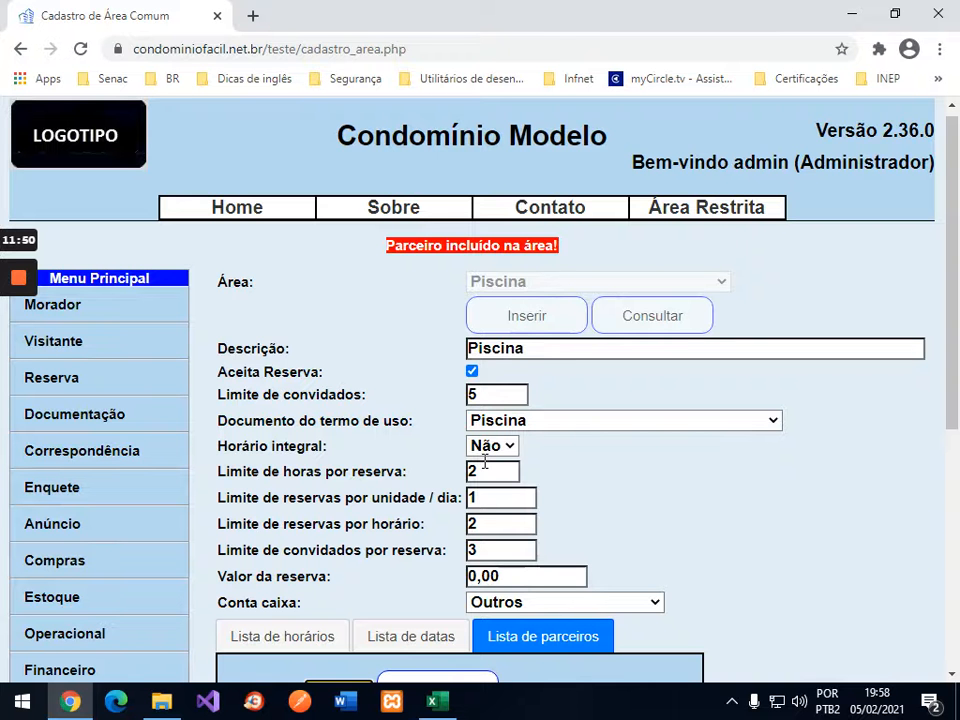
scroll(672, 457, "down", 3)
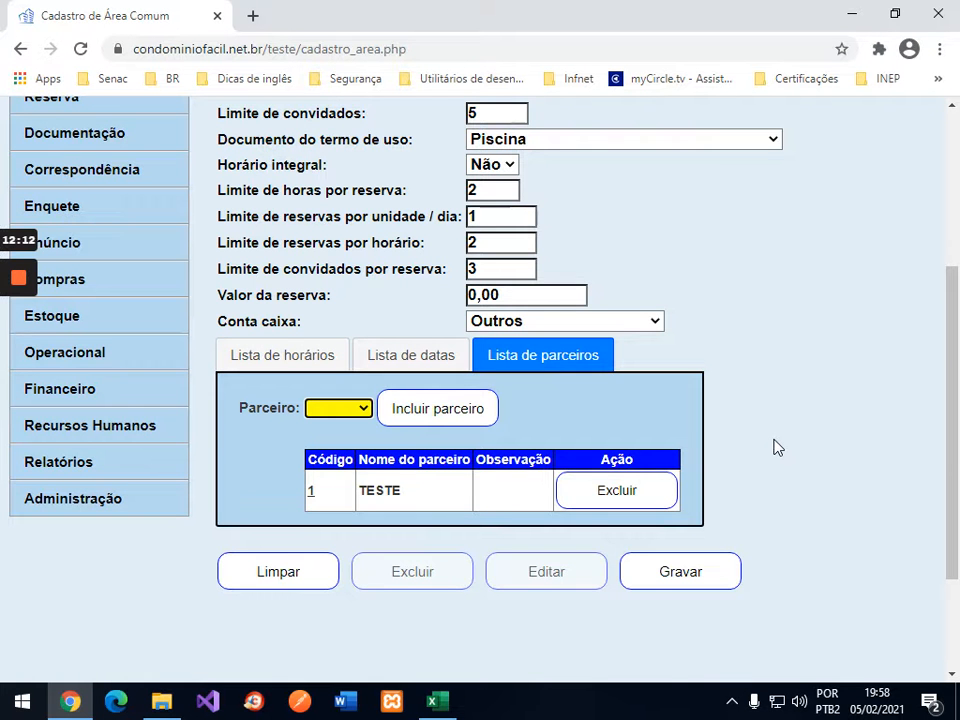
scroll(776, 447, "up", 3)
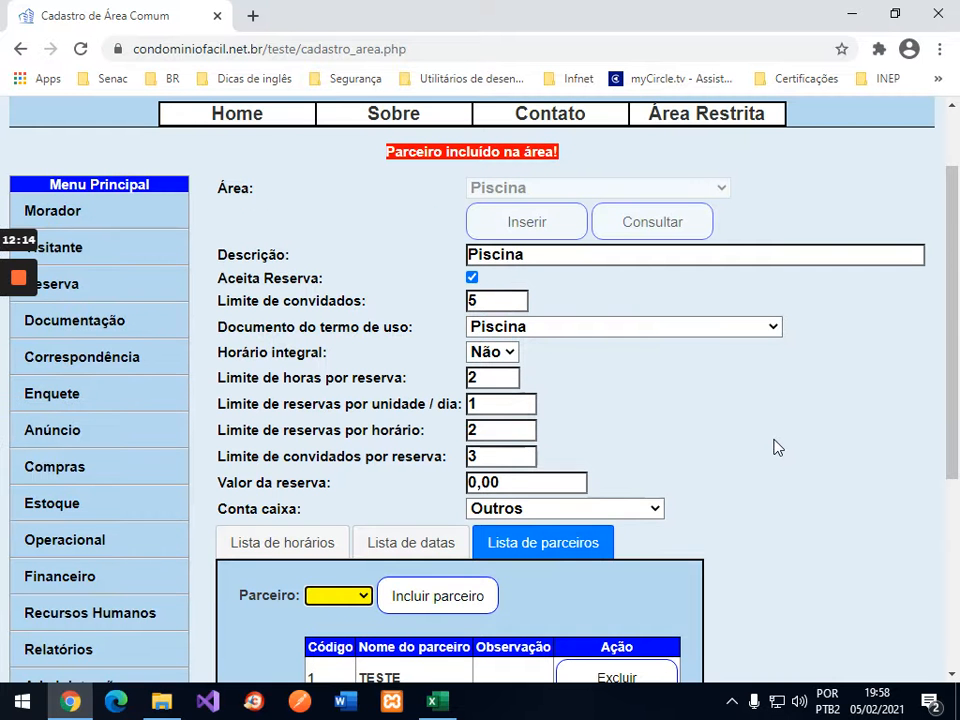
scroll(776, 447, "down", 3)
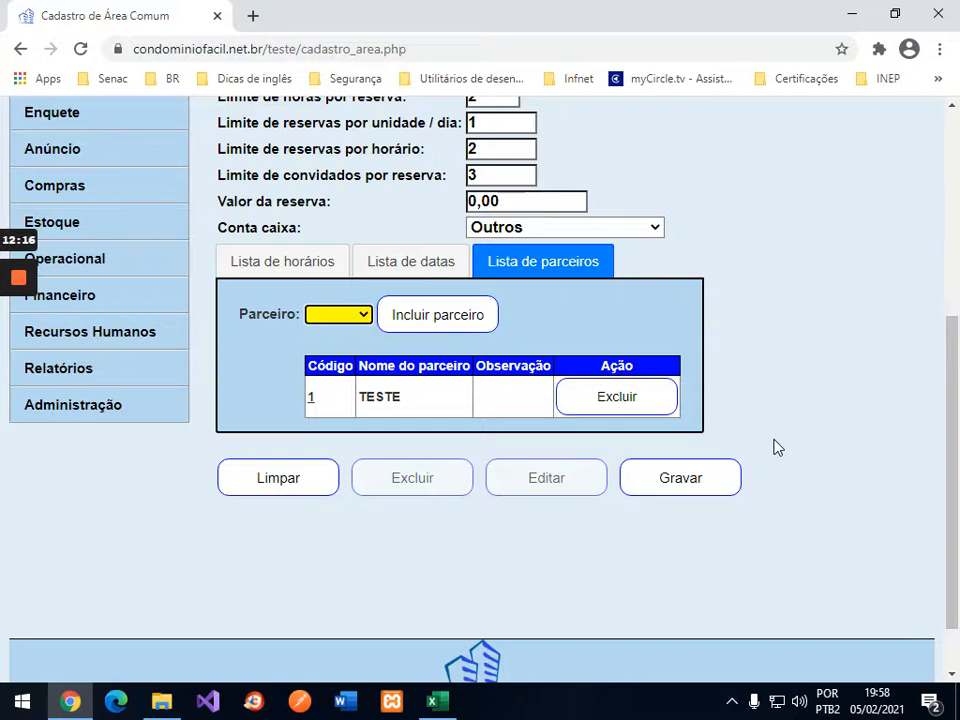
scroll(776, 447, "up", 4)
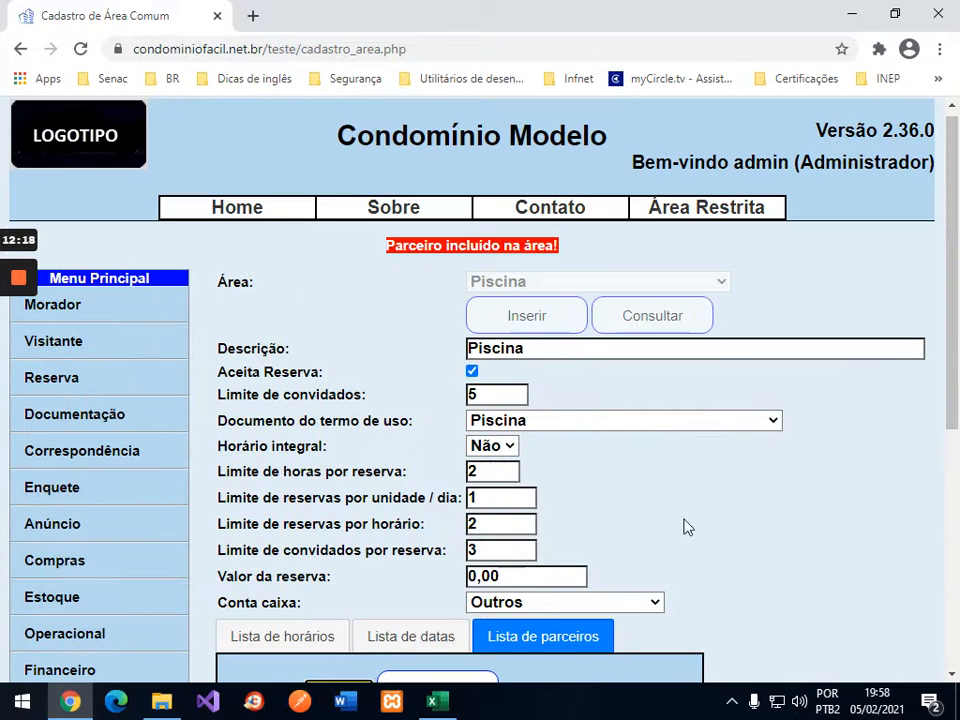
scroll(737, 508, "down", 3)
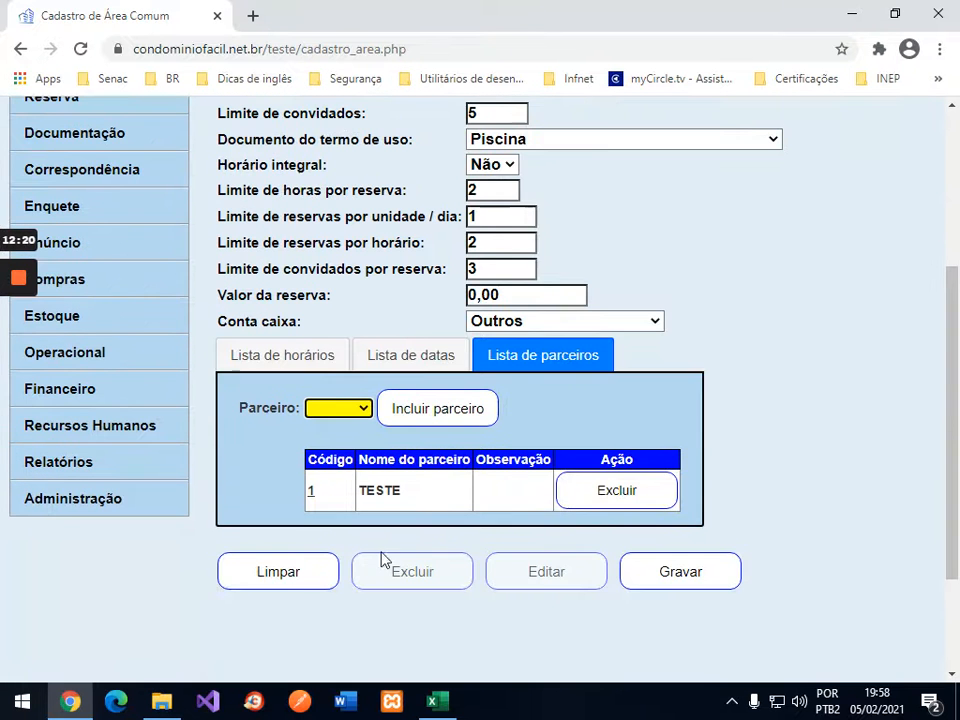
Step: Clear the form and reload the saved Piscina area, showing 3 guests per reservation and fee 0,00
left_click(298, 579)
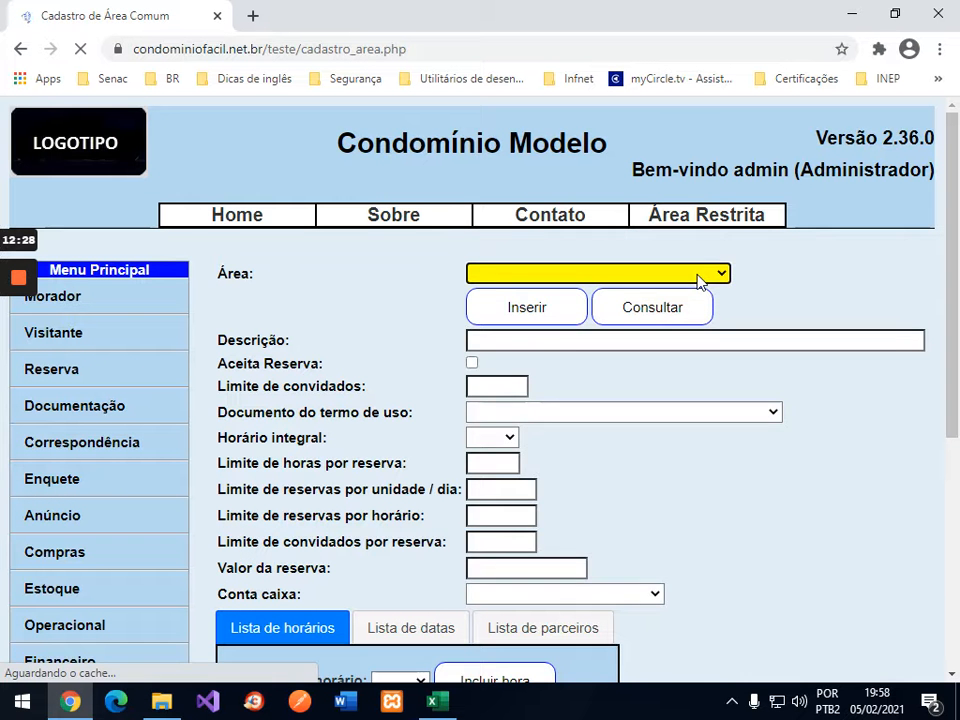
left_click(722, 277)
left_click(546, 334)
left_click(650, 307)
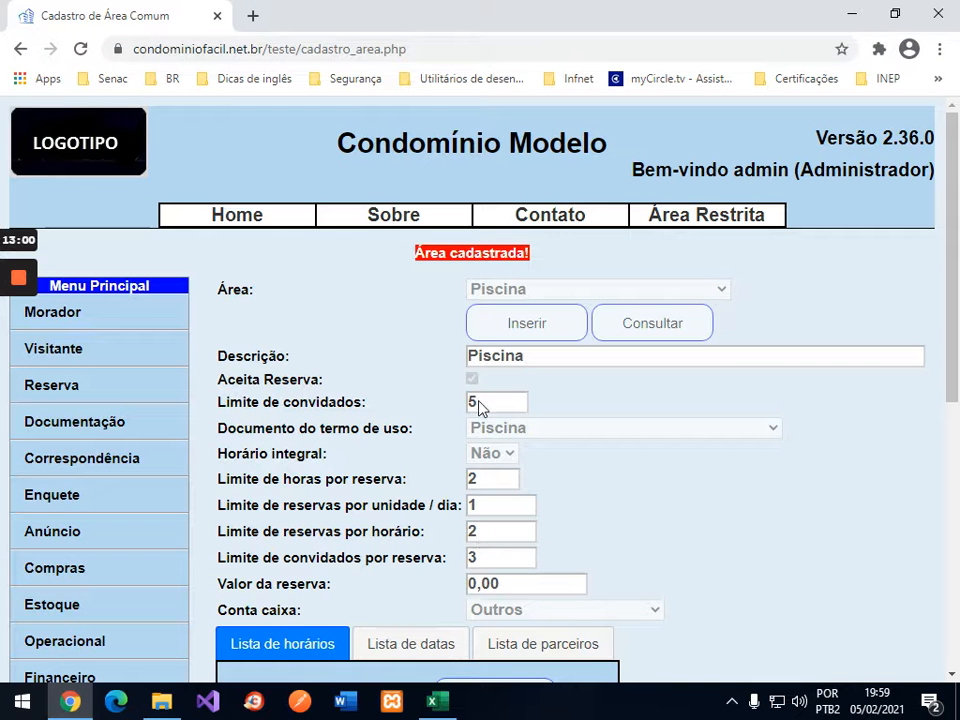
mouse_move(730, 220)
scroll(96, 536, "down", 2)
Step: Log out of the administrator's restricted area and confirm leaving
scroll(100, 538, "up", 2)
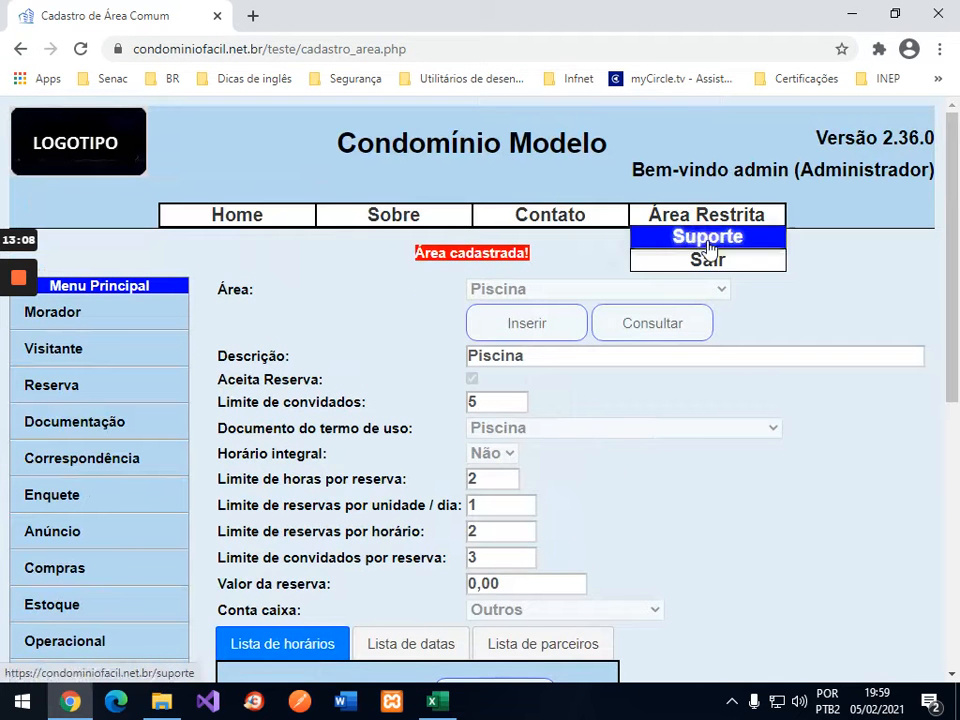
left_click(707, 262)
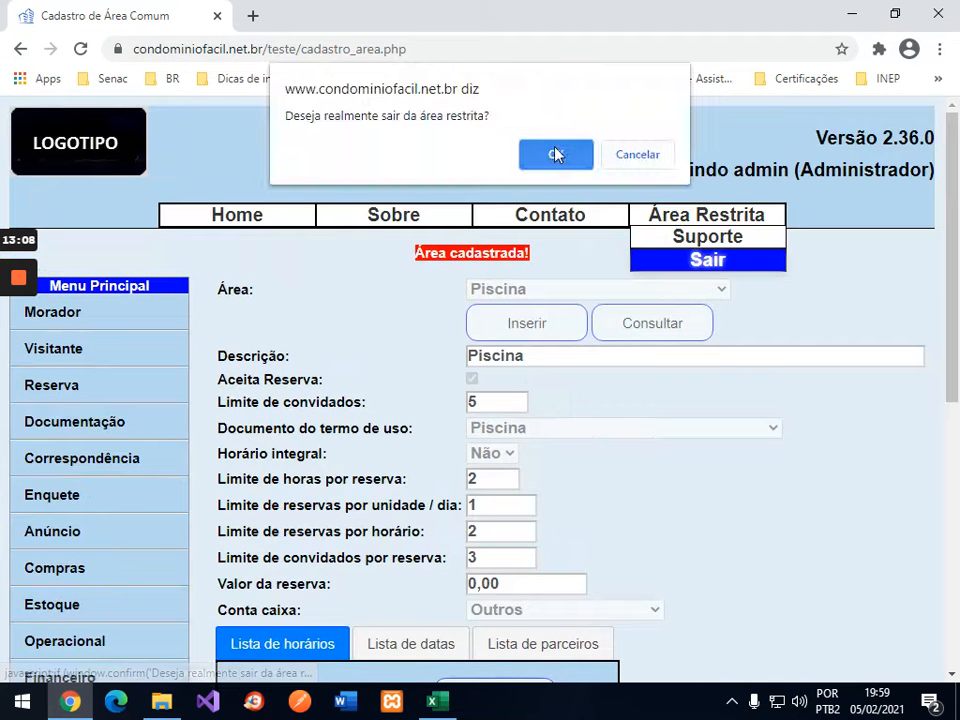
left_click(554, 154)
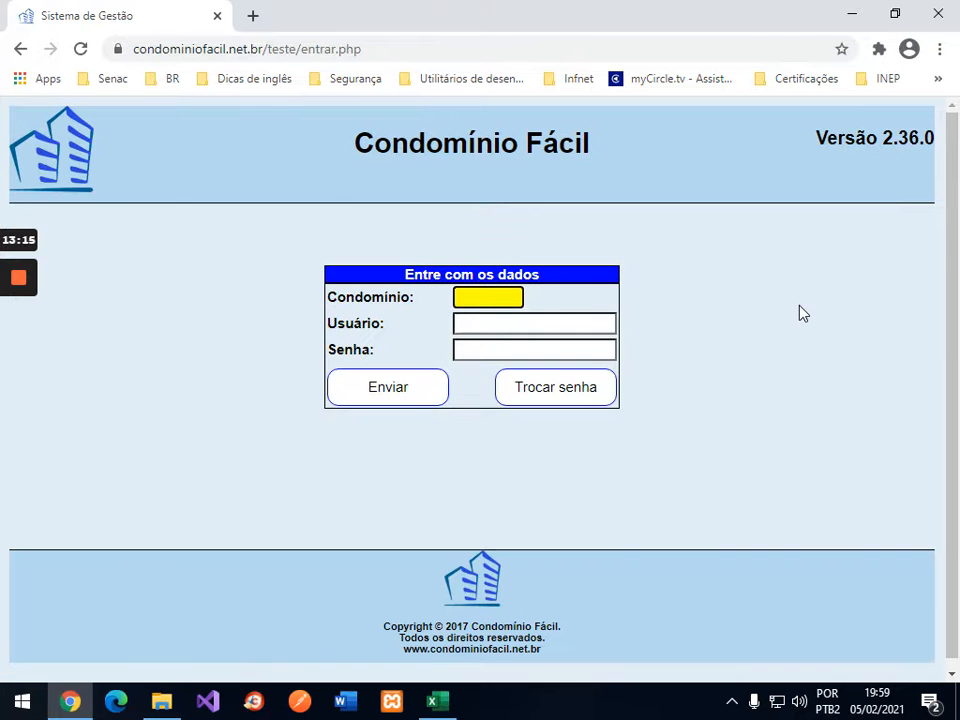
Step: Sign in as the resident with the condominium code, the resident's username and password
type("21")
key("Tab")
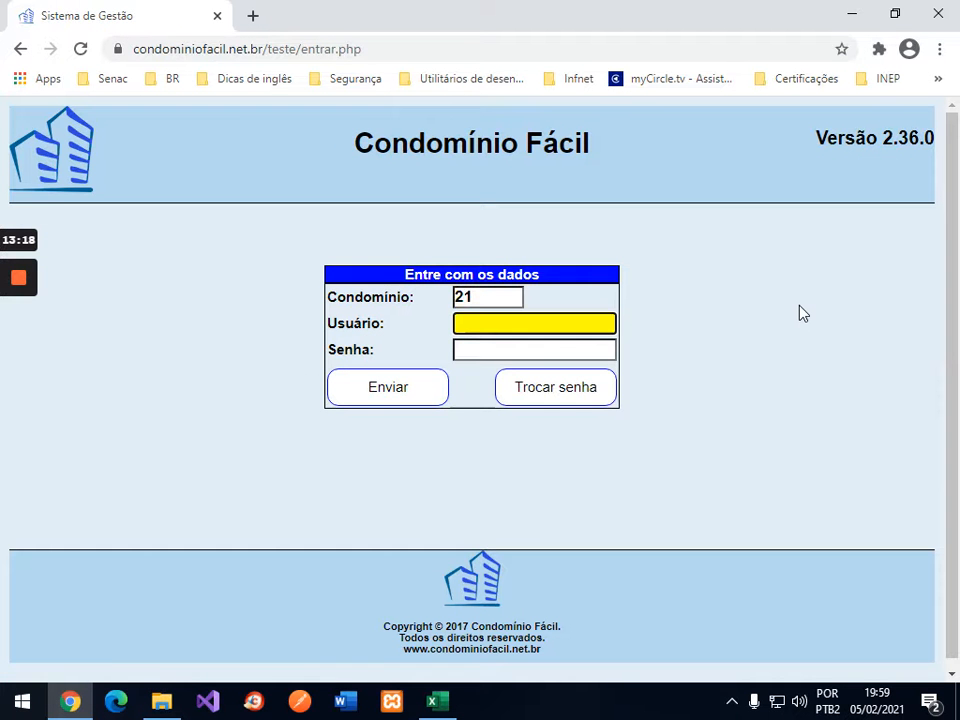
type("reijf")
key("Tab")
type("****")
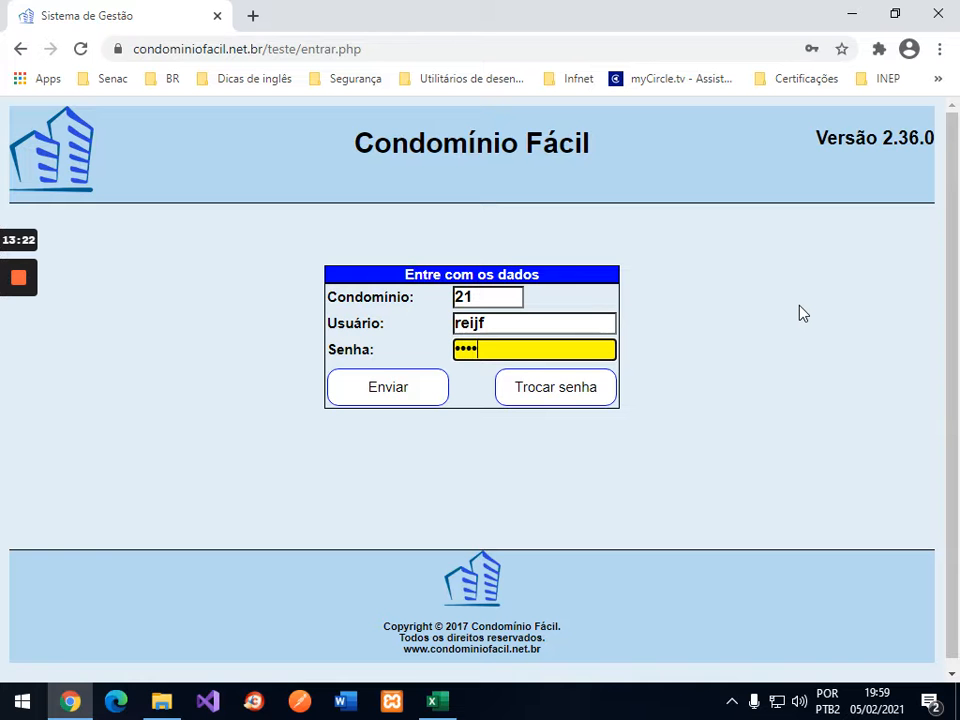
key("Return")
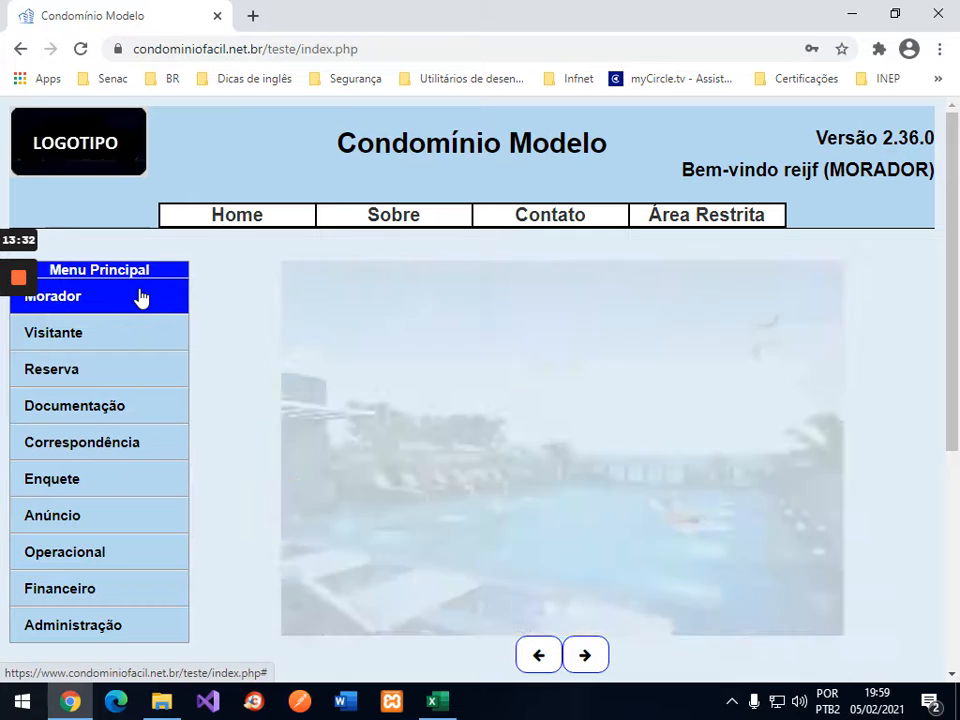
Step: Expand the Morador and Visitante sections of the Menu Principal sidebar
left_click(141, 298)
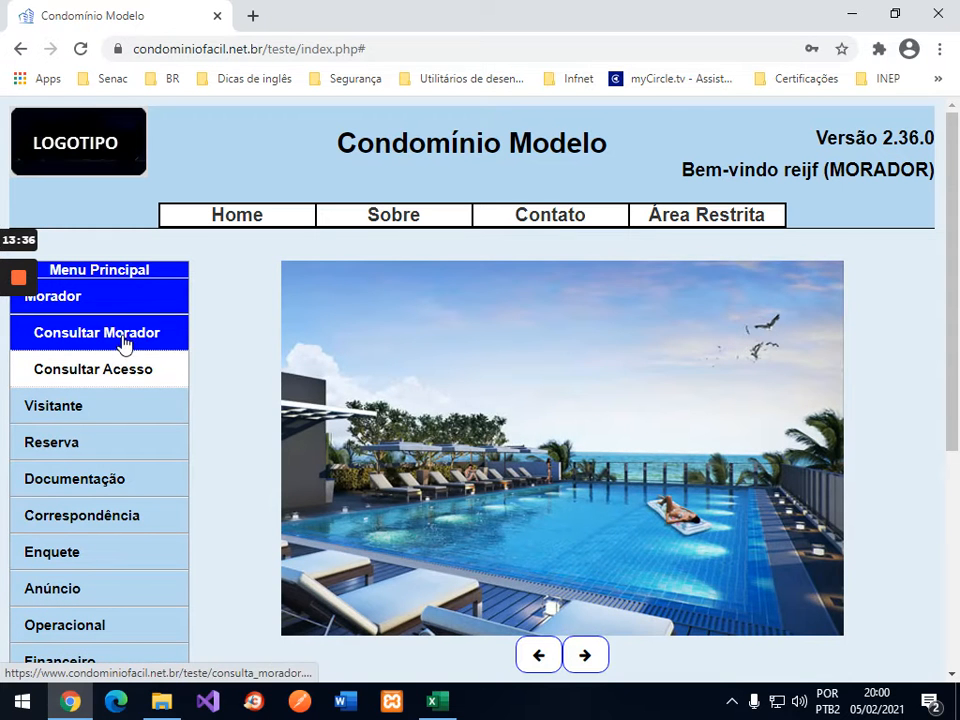
left_click(78, 416)
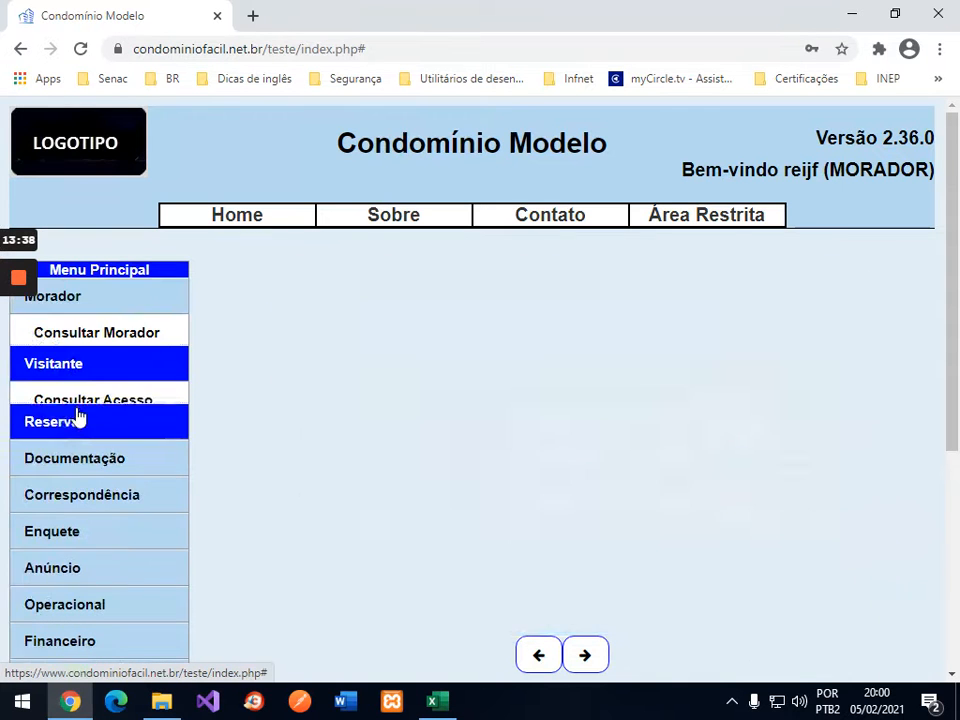
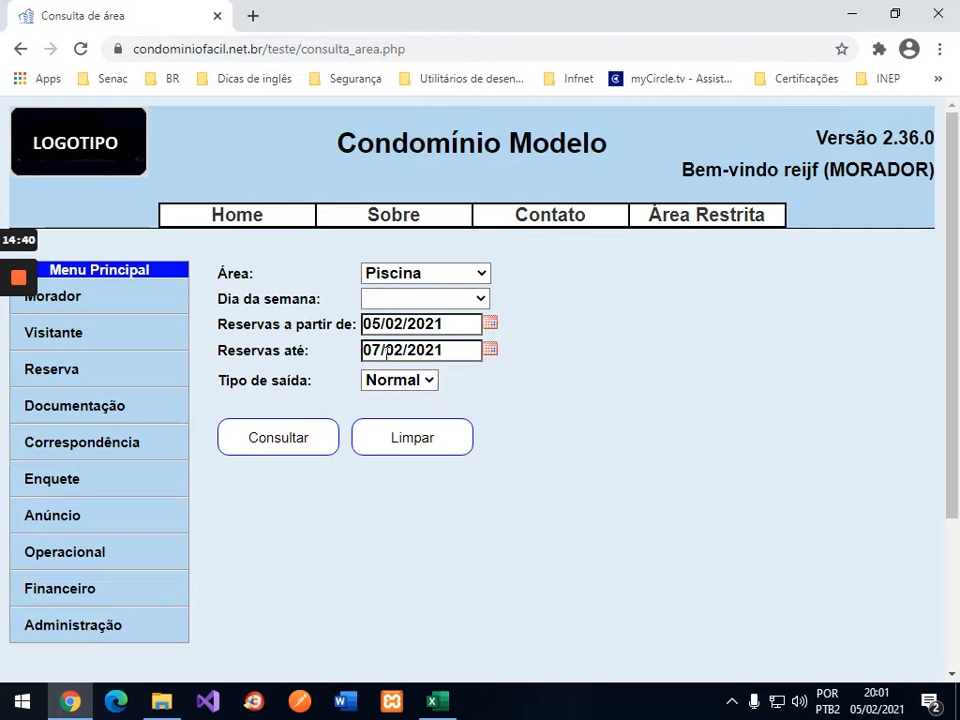
Step: Run the Piscina availability query, review its 9 records, then bring the Excel workbook forward
left_click(287, 441)
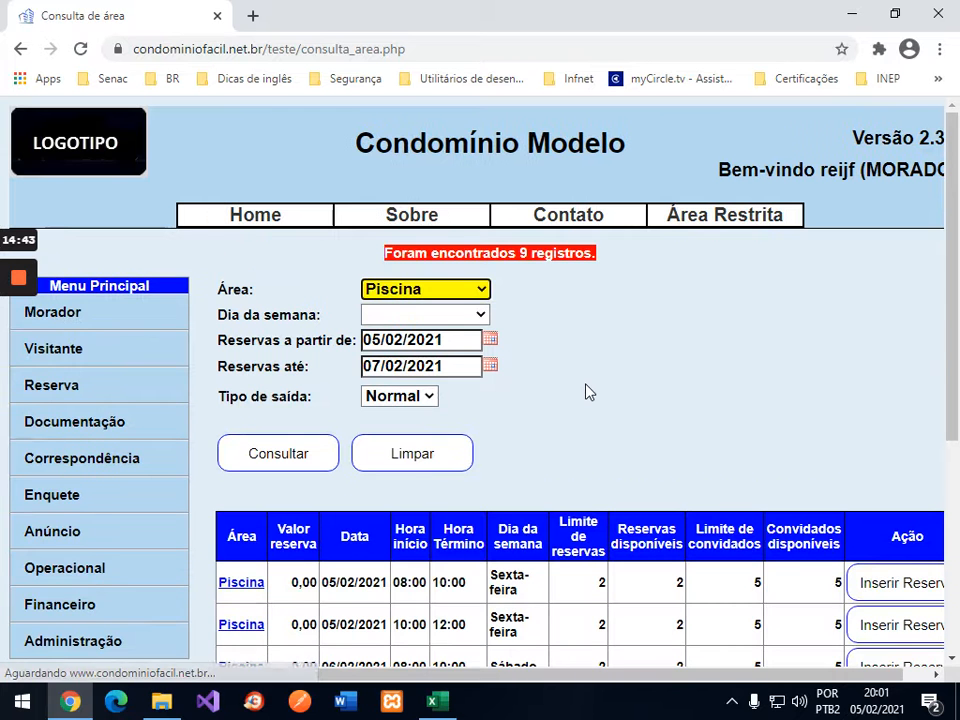
scroll(586, 391, "down", 3)
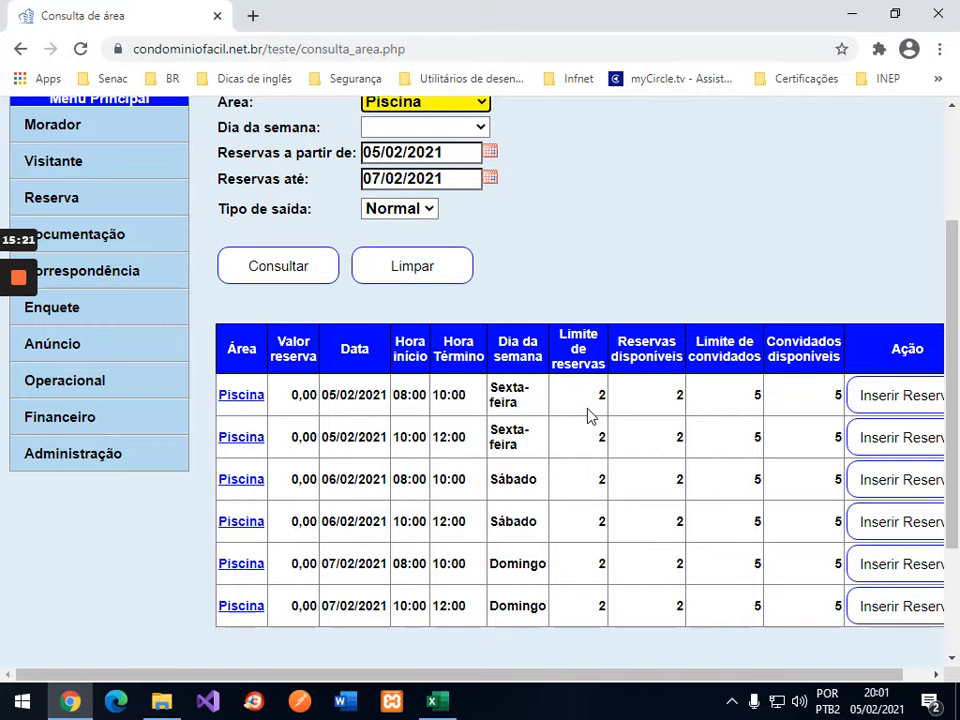
scroll(771, 253, "up", 3)
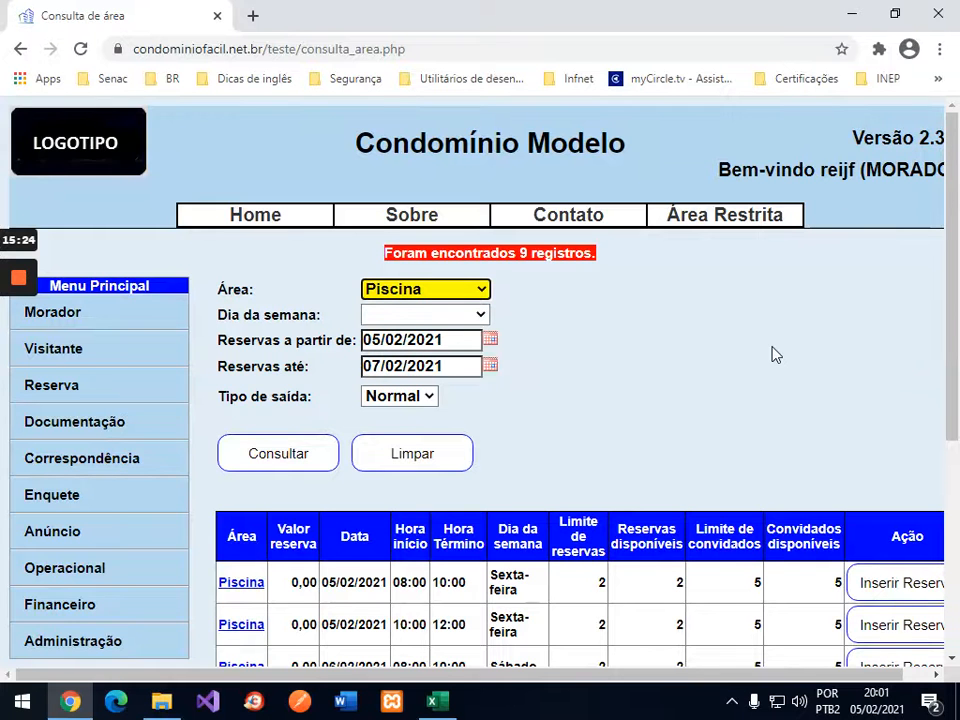
scroll(774, 354, "down", 2)
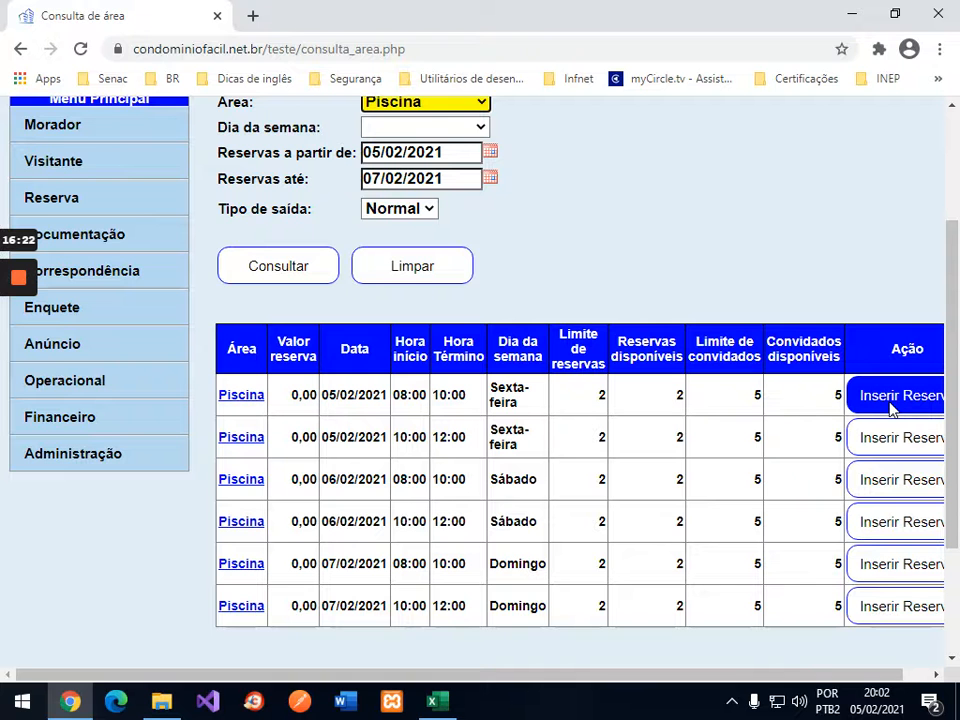
left_click(437, 701)
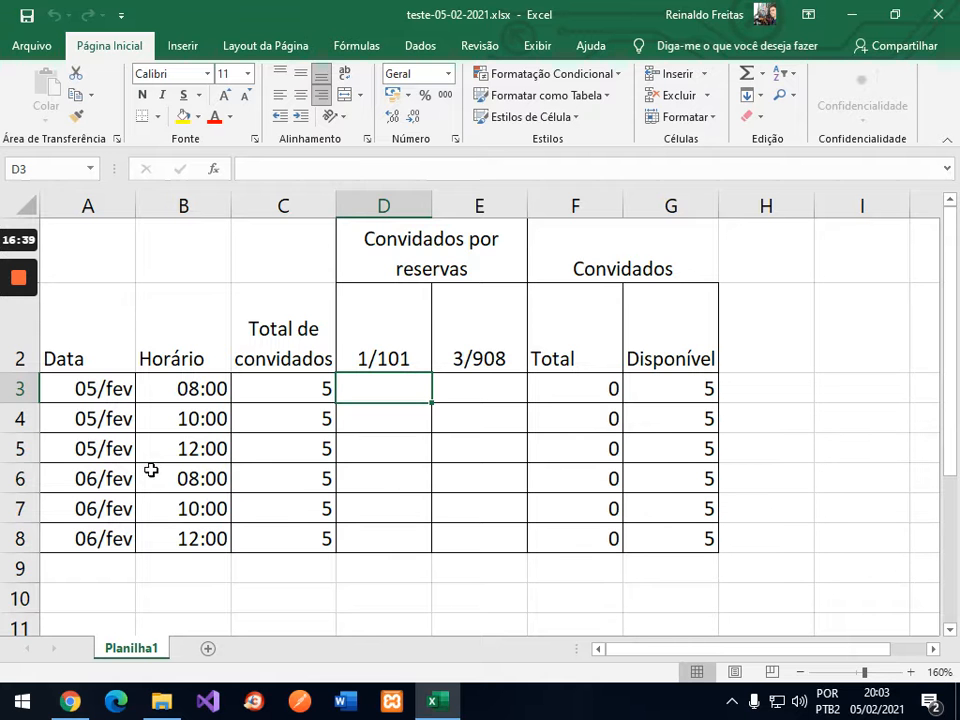
Step: Delete the 05/fev and 06/fev 12:00 rows from the guest table
left_click(22, 448)
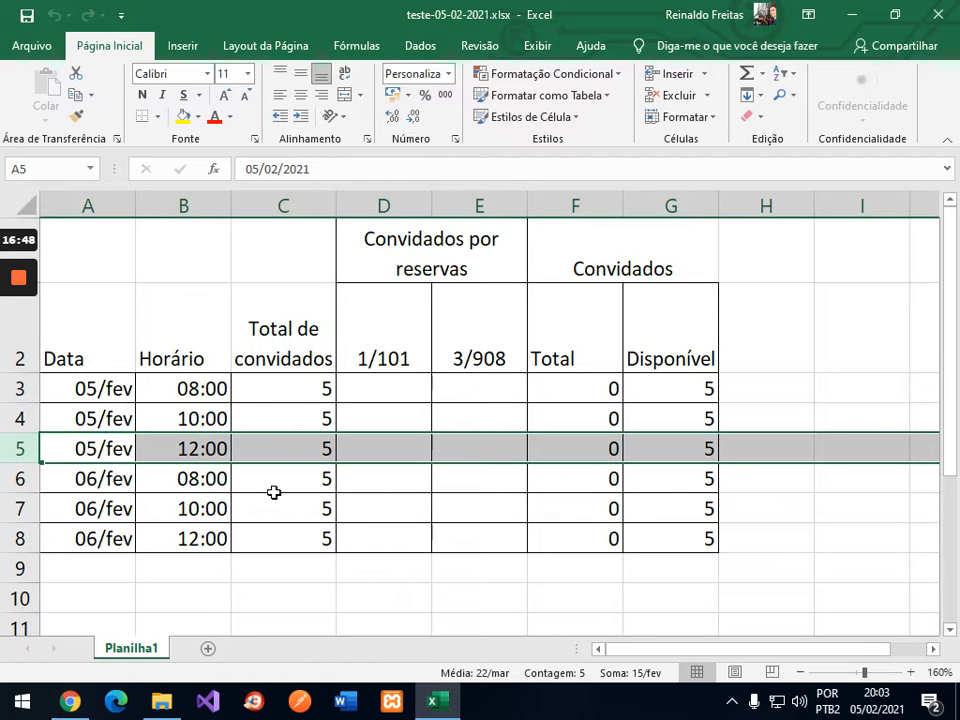
left_click(18, 540, "ctrl")
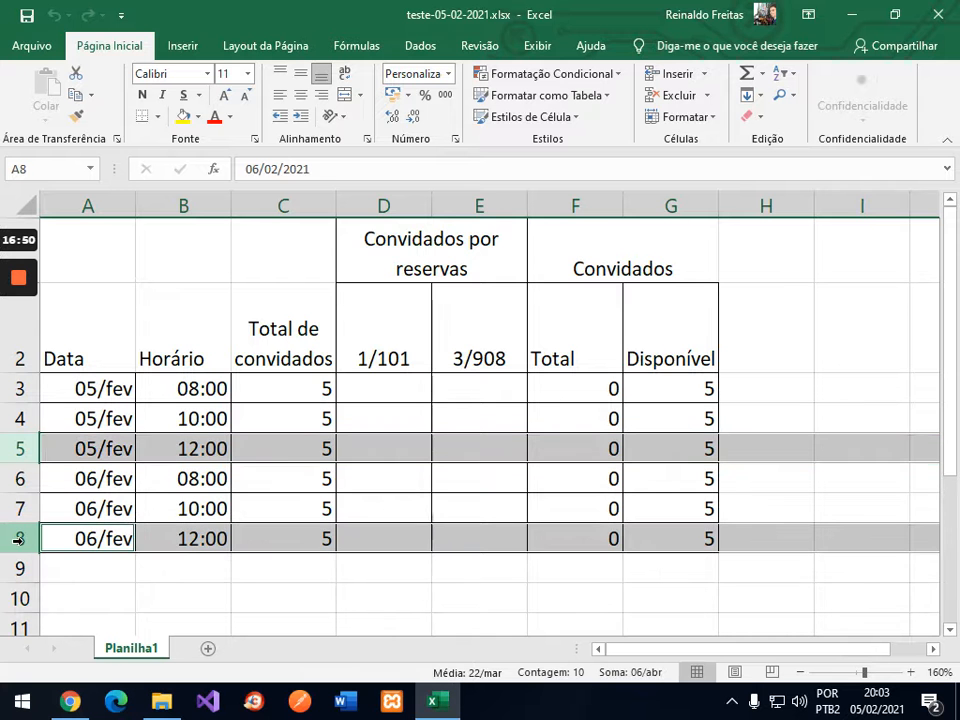
right_click(18, 538)
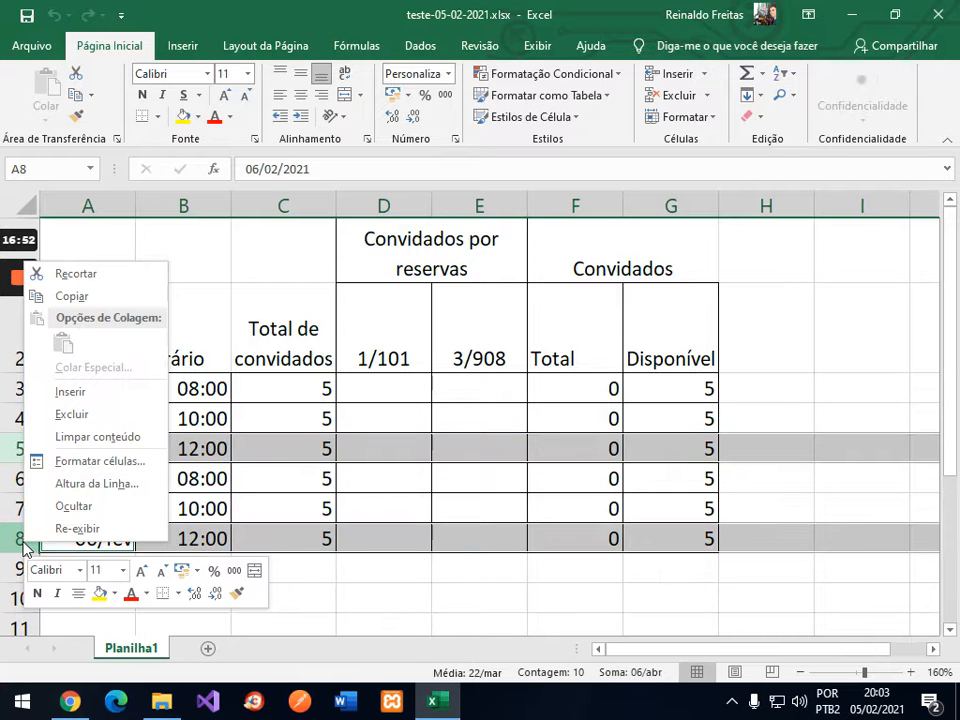
left_click(101, 421)
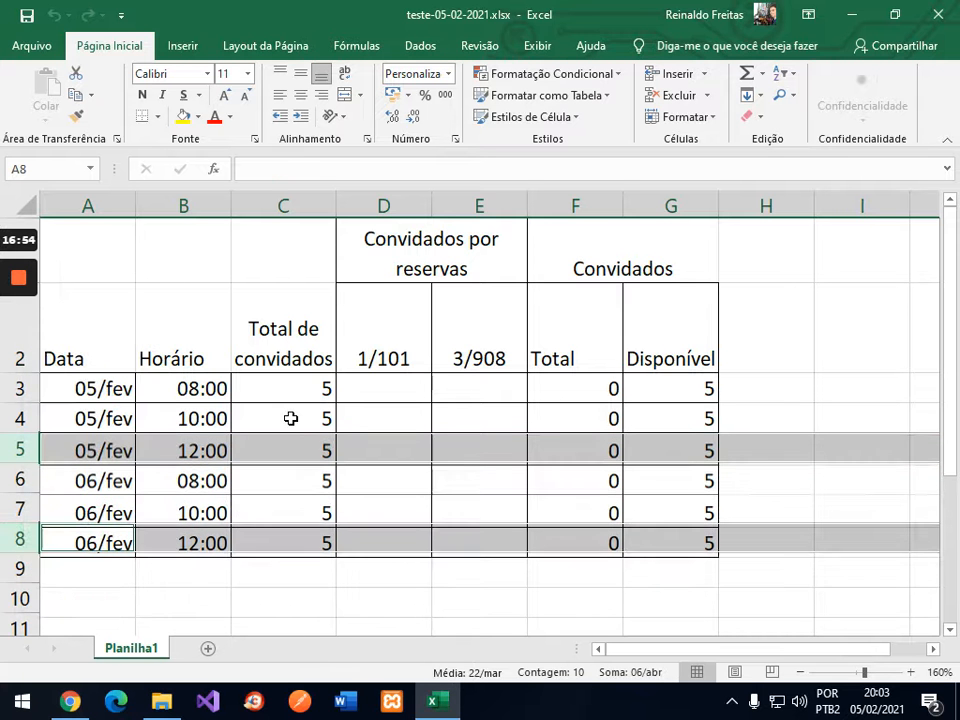
left_click(215, 389)
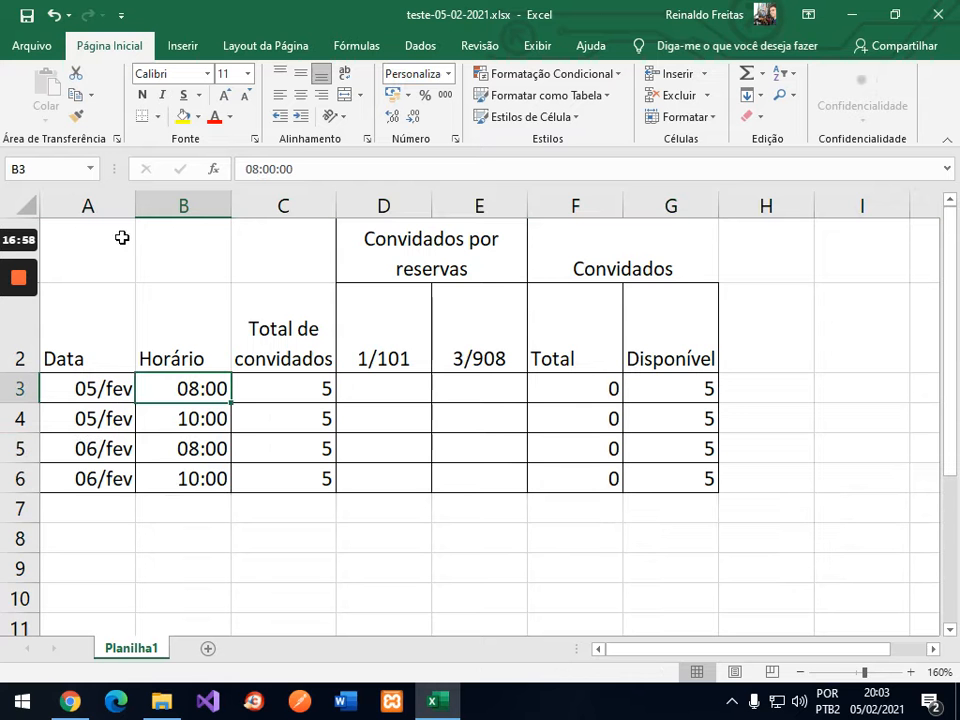
Step: Copy the two 06/fev slot rows into rows 7 and 8
left_click(69, 701)
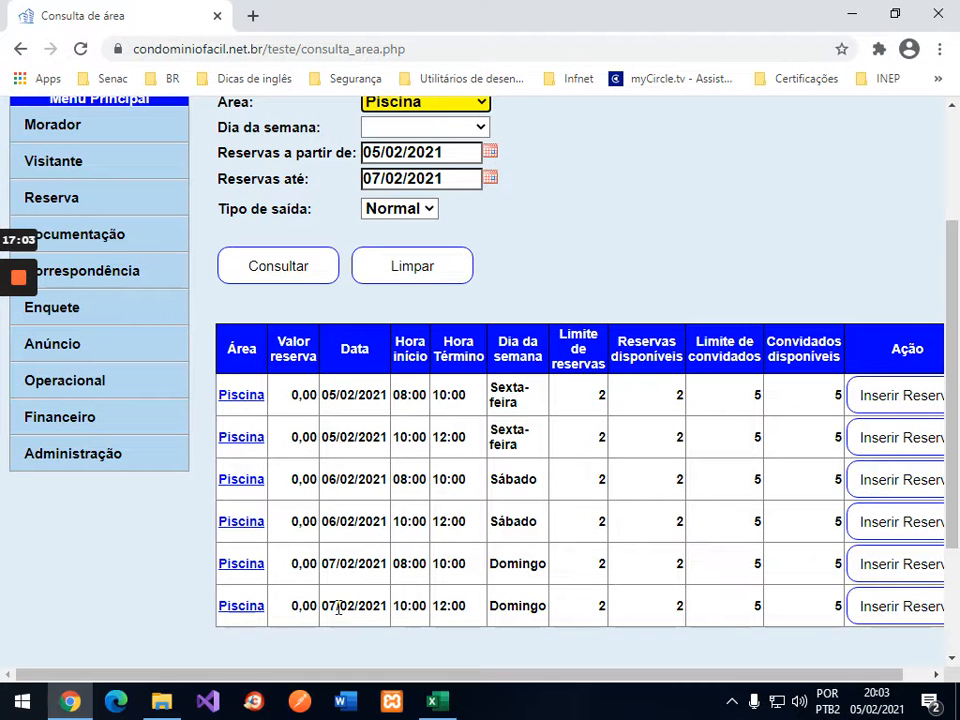
left_click(439, 701)
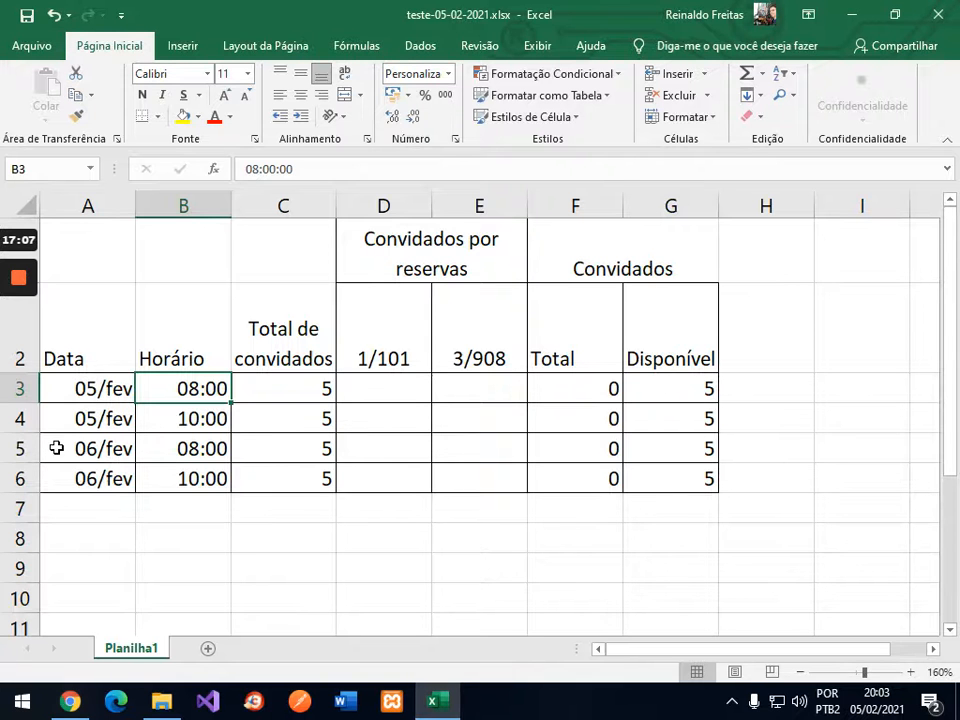
left_click_drag(80, 449, 697, 487)
key("ctrl+c")
key("Down")
key("Down")
key("ctrl+v")
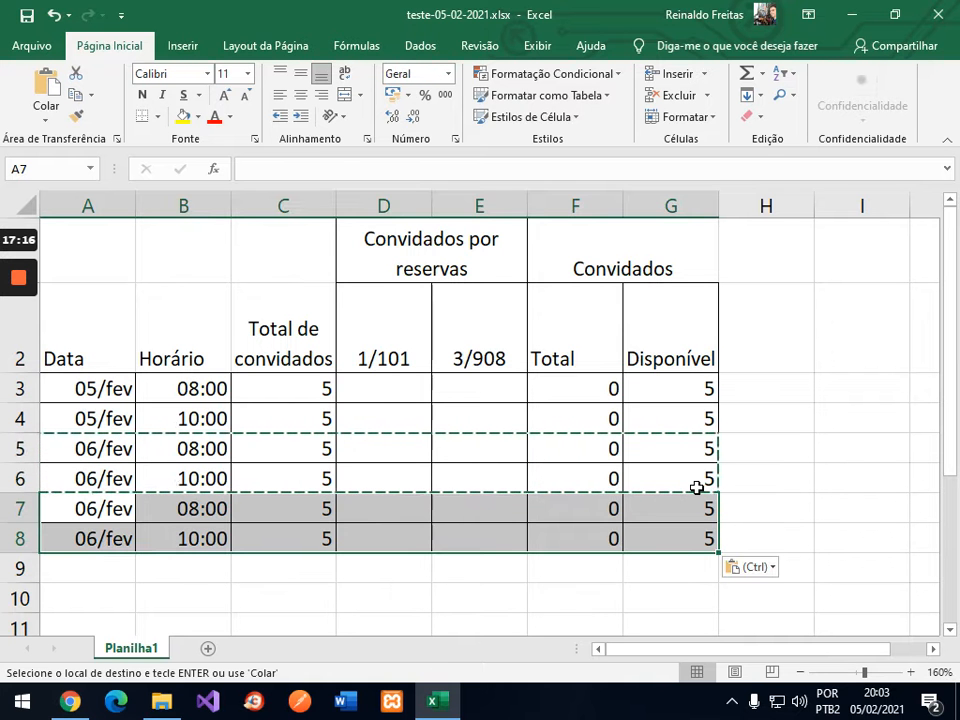
Step: Fill the dates in A7 and A8 with 07/fev
left_click(111, 480)
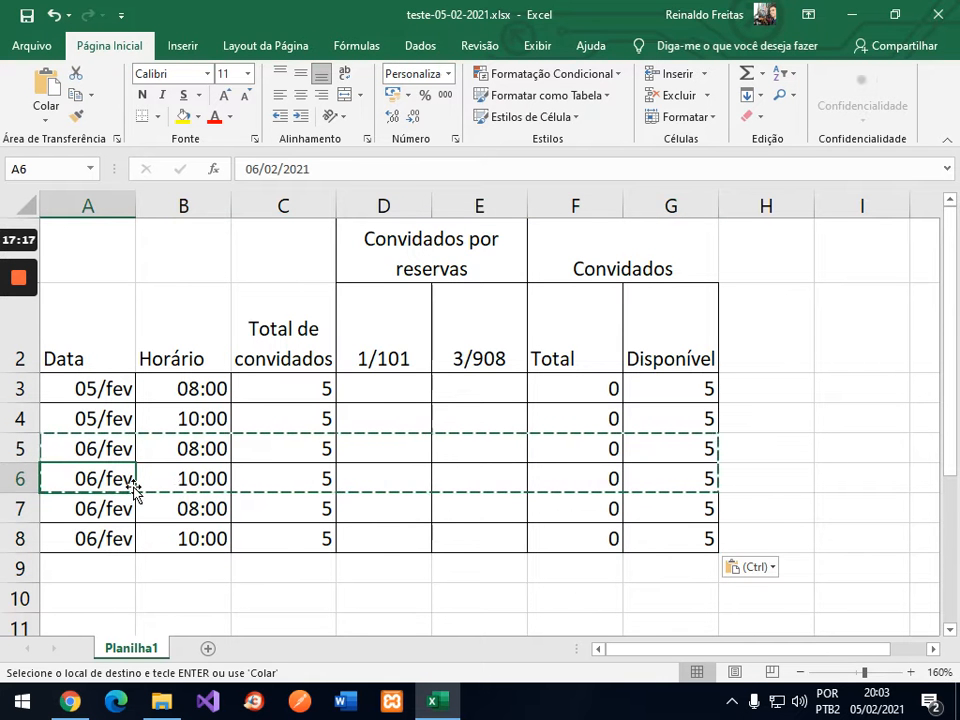
left_click_drag(136, 490, 111, 508)
left_click(111, 509)
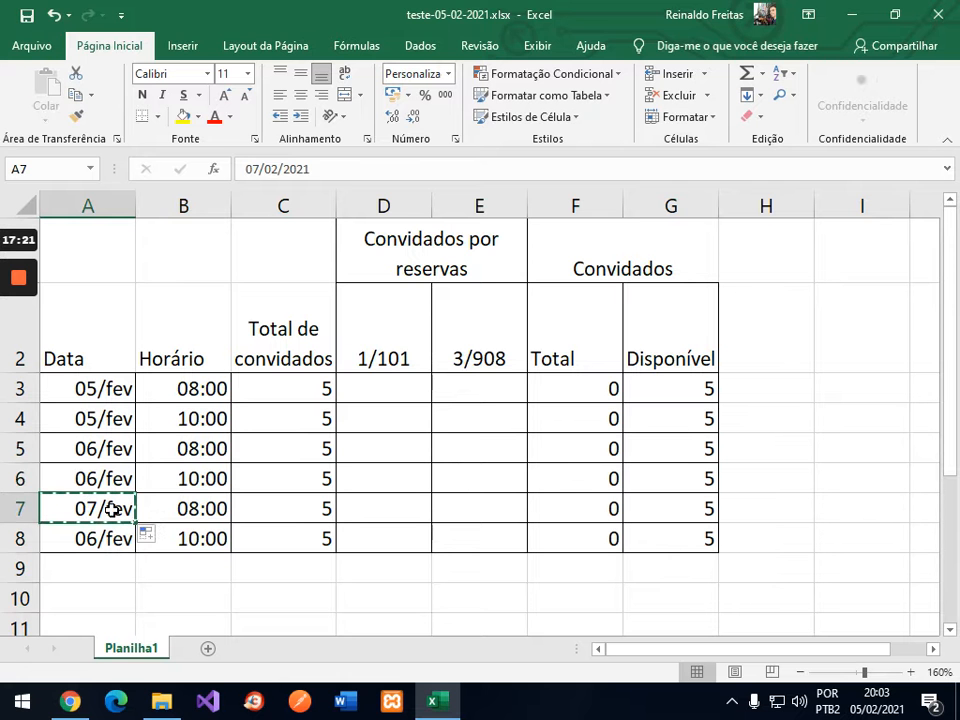
key("ctrl+c")
key("Down")
key("ctrl+v")
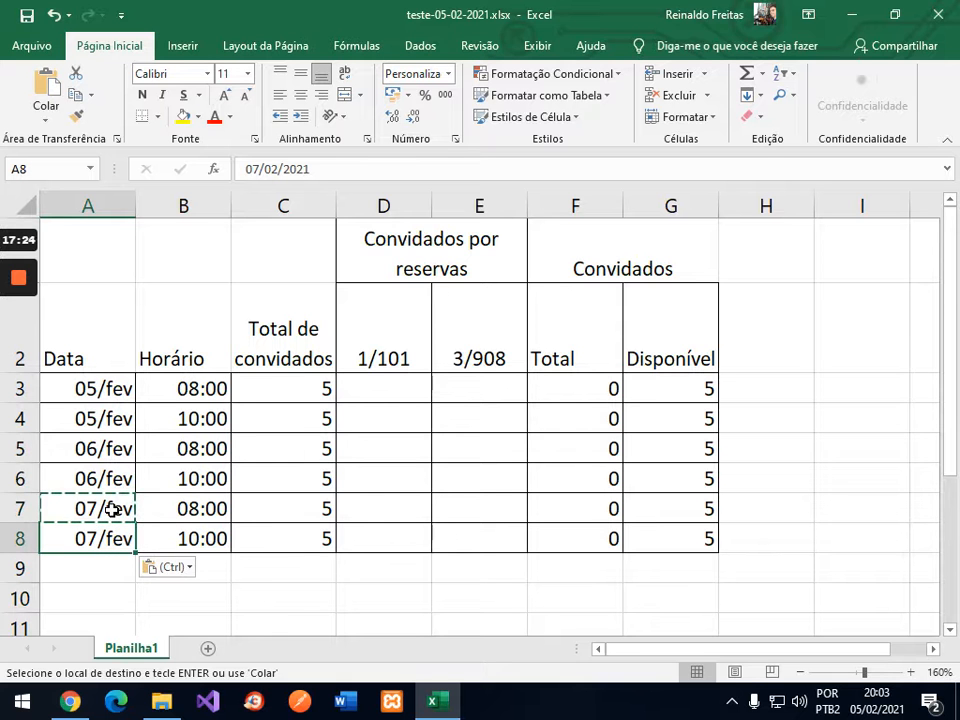
key("Escape")
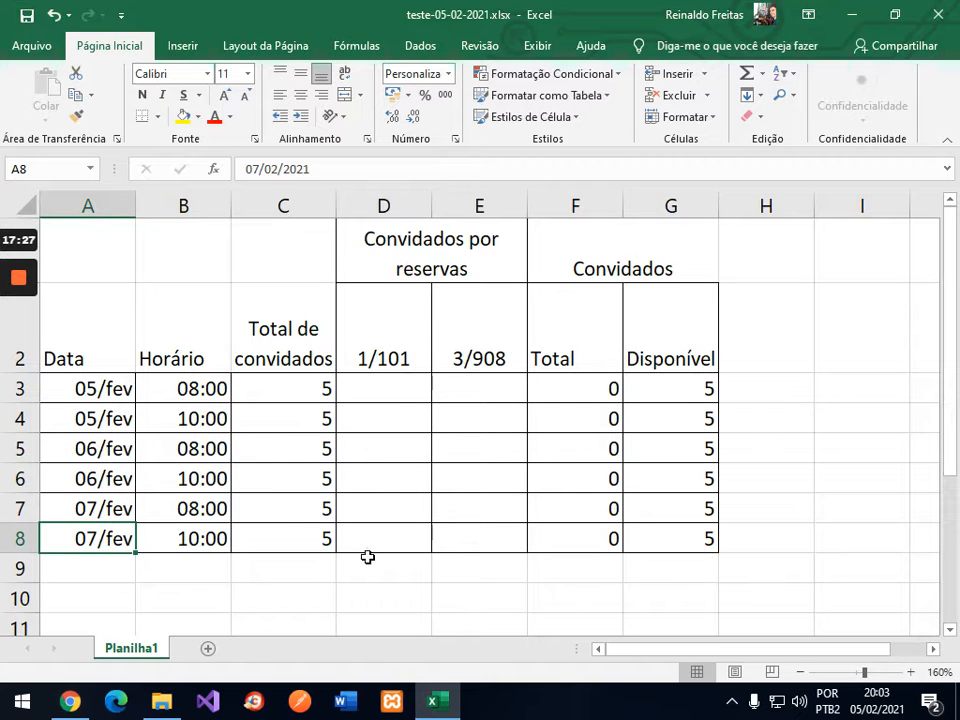
Step: Back on the Piscina results, start a reservation for the 05/02/2021 08:00 slot
left_click(68, 702)
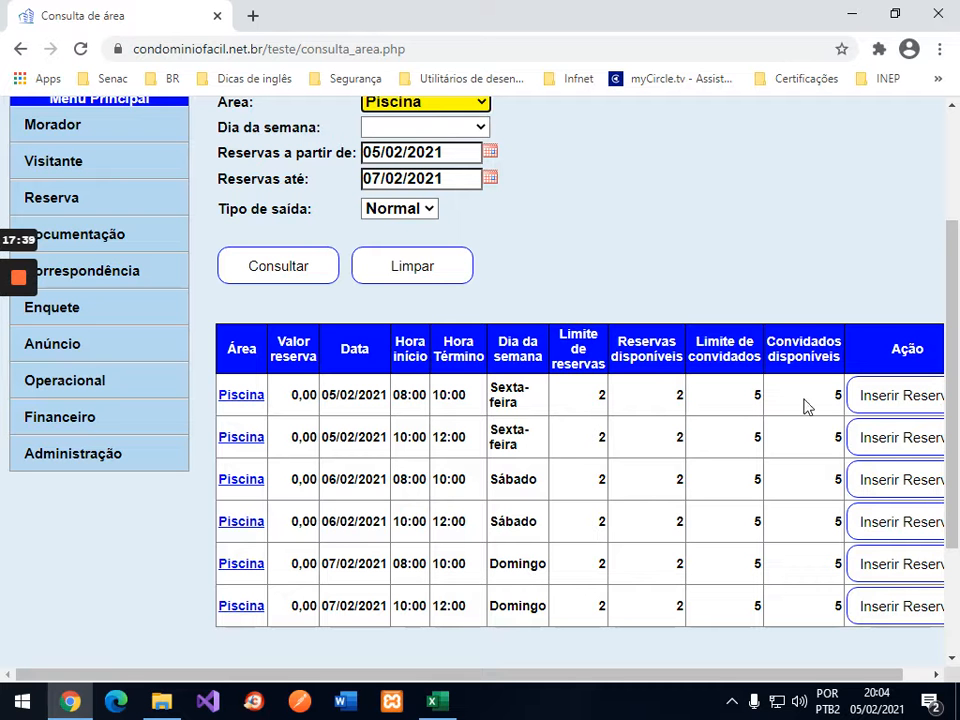
left_click(926, 398)
left_click(895, 403)
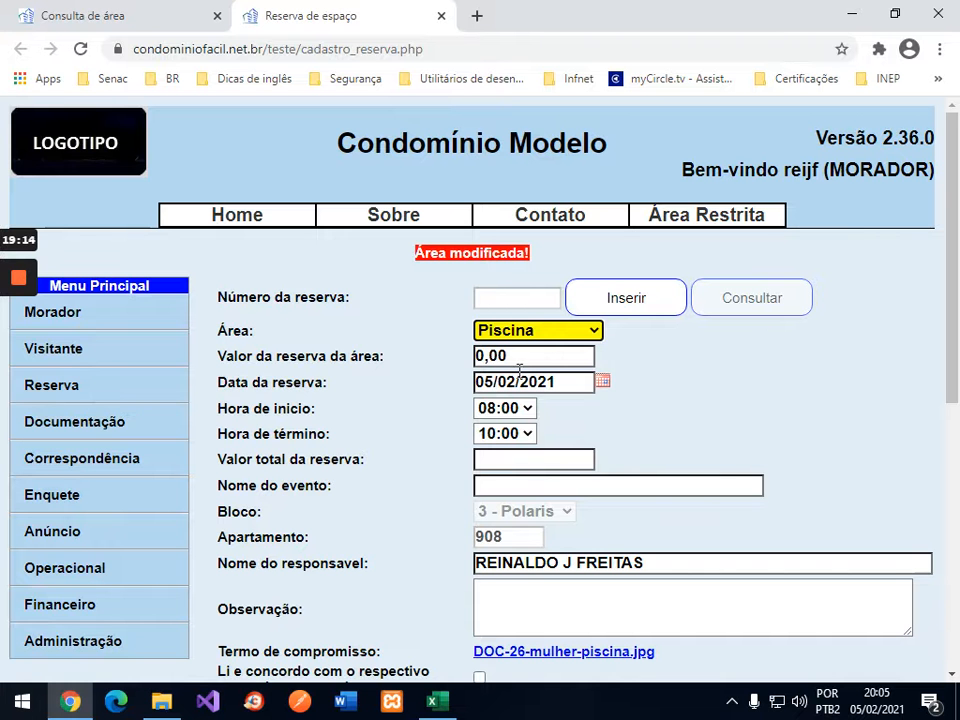
Step: Rerun the Piscina query and open the reservation form for 05/02/2021, 08:00–10:00, apartment 908
left_click(71, 394)
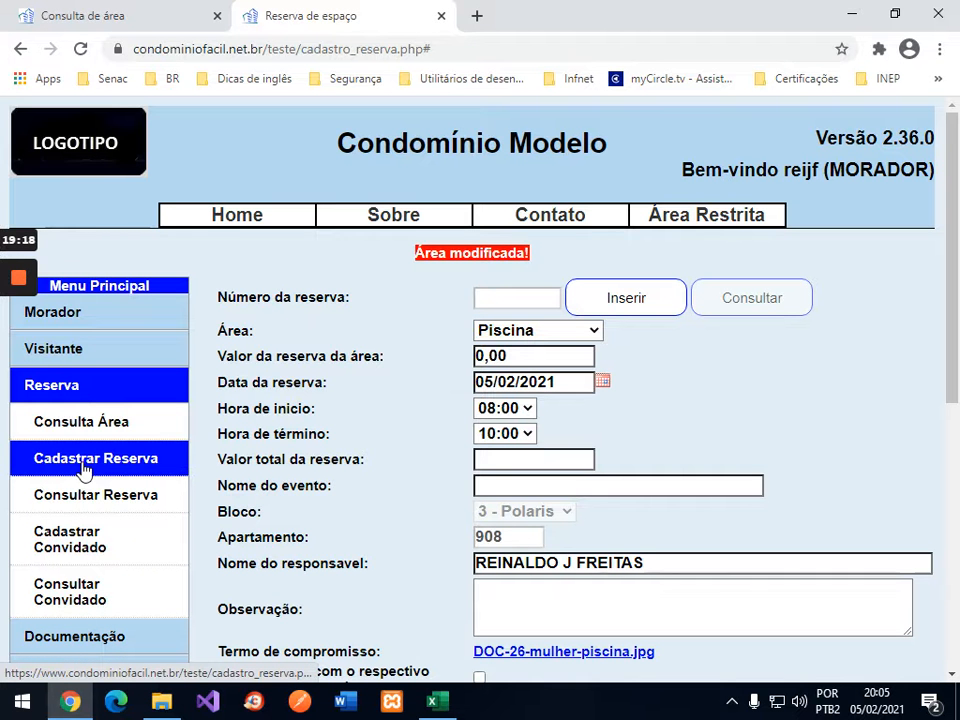
left_click(113, 14)
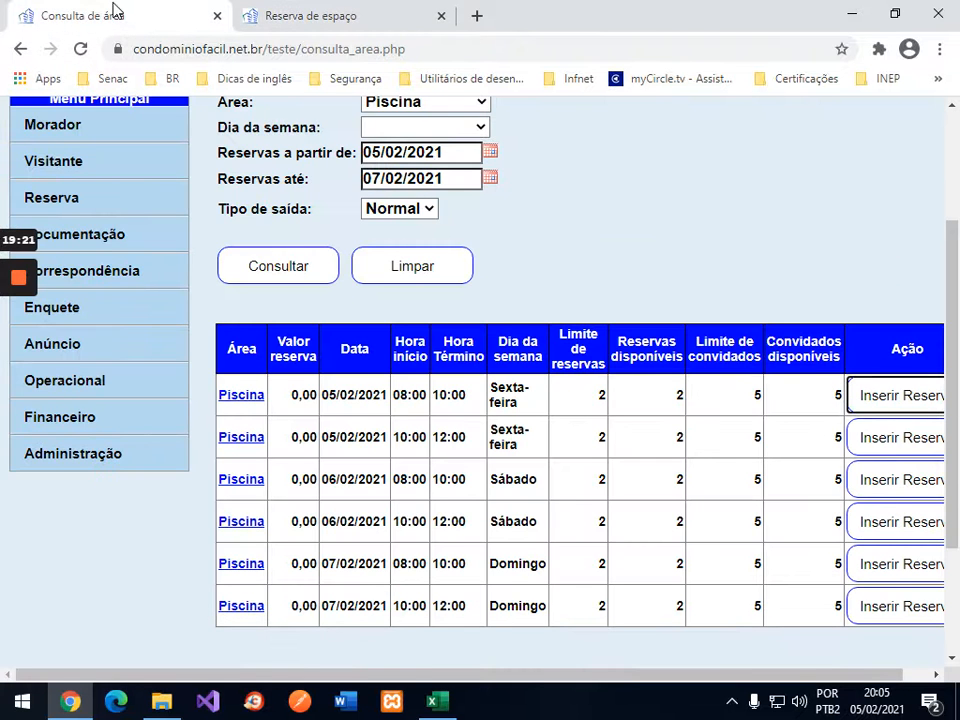
left_click(70, 207)
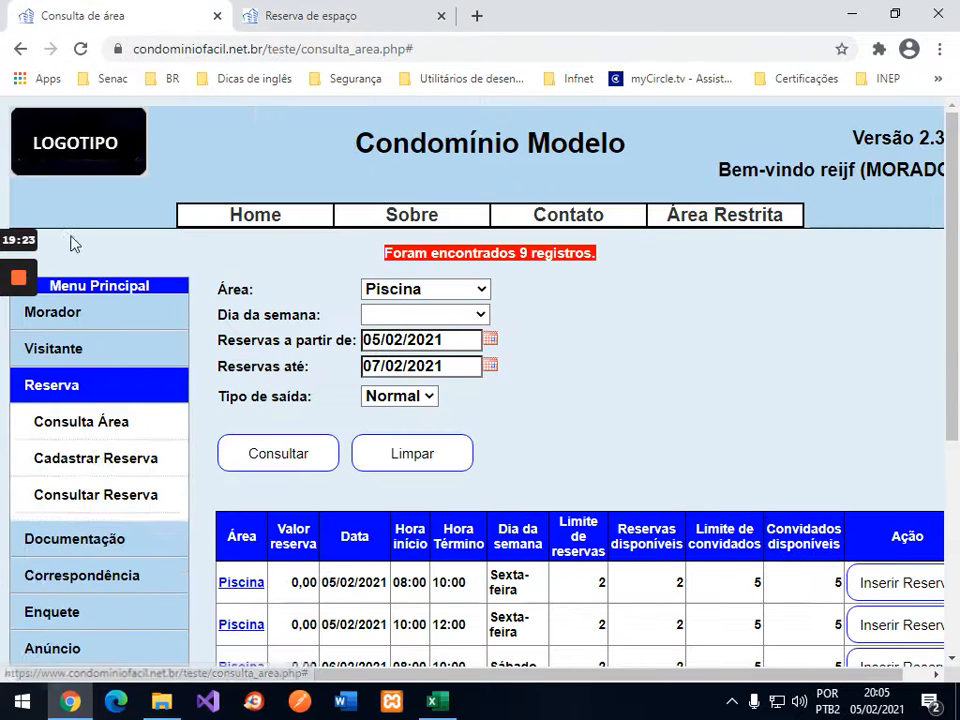
left_click(305, 12)
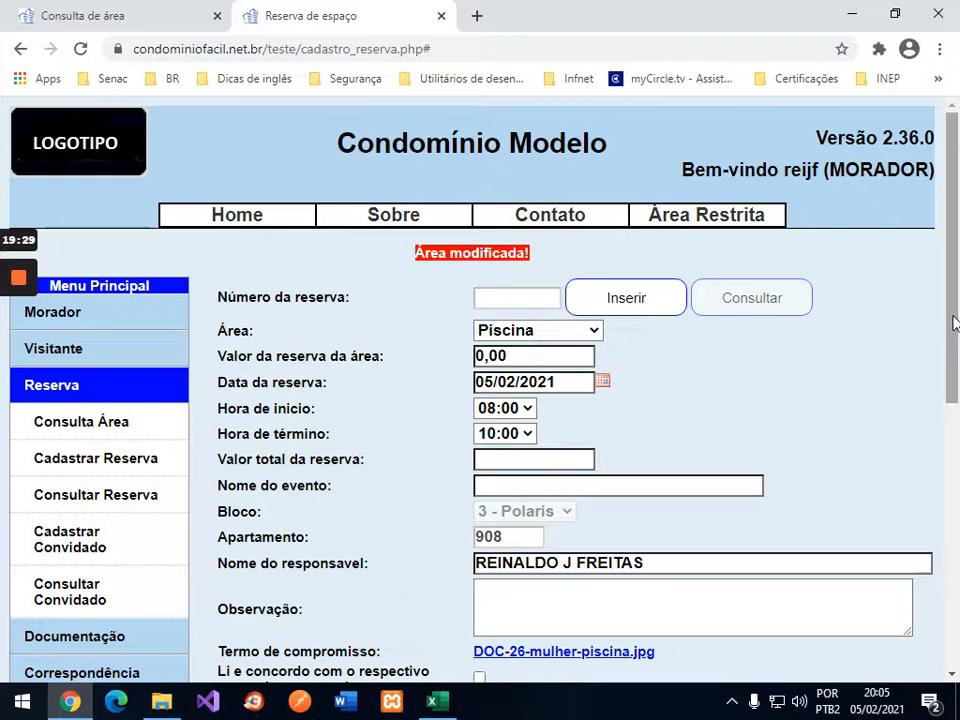
left_click_drag(953, 321, 951, 372)
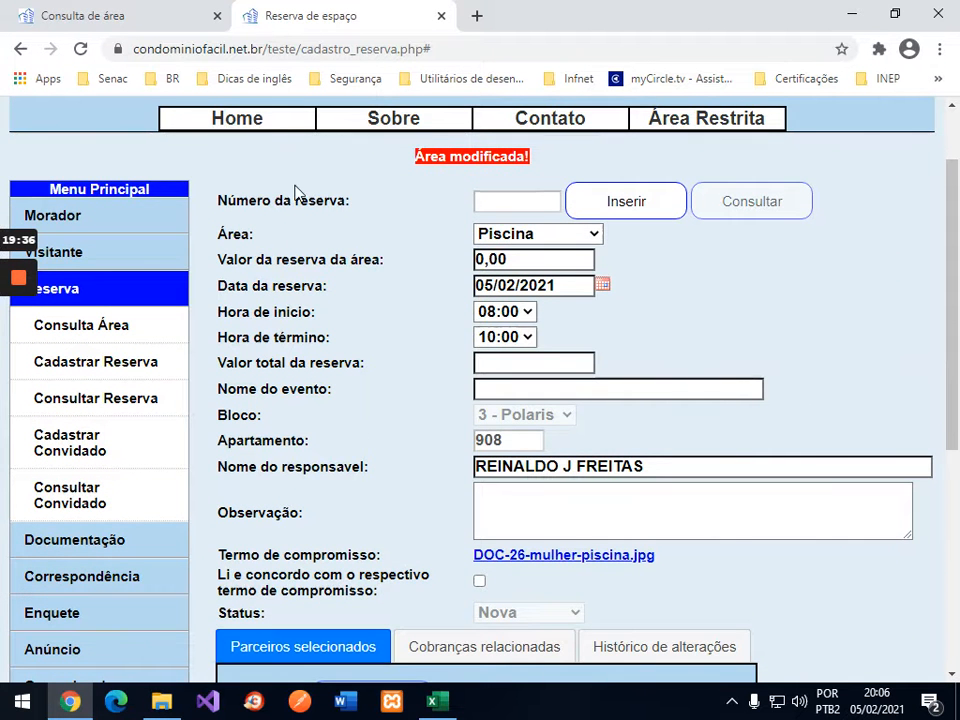
left_click(118, 15)
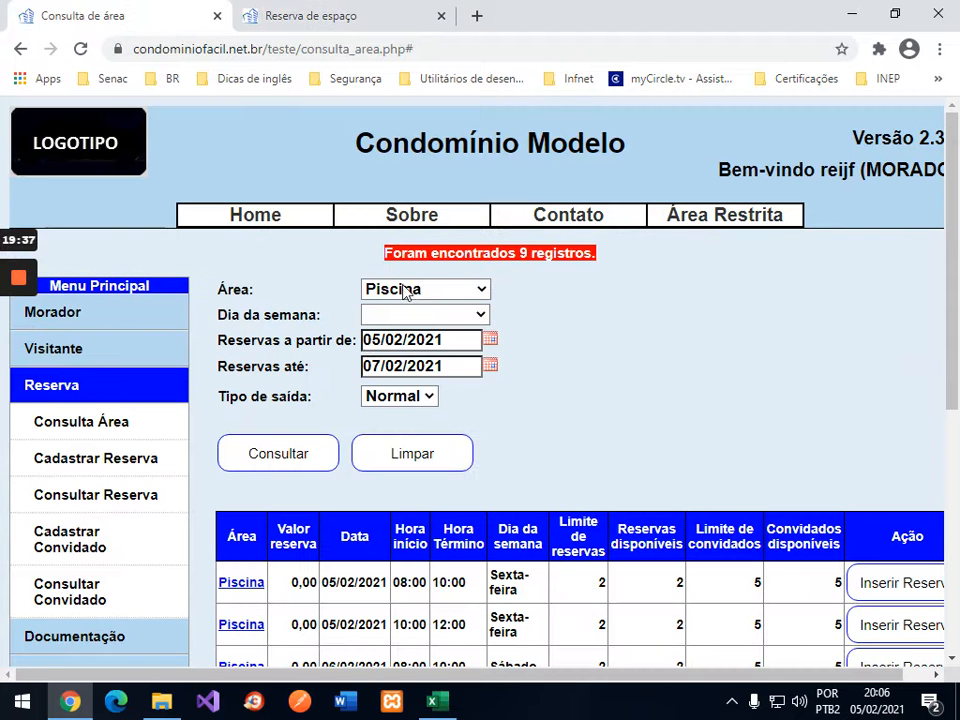
left_click(309, 455)
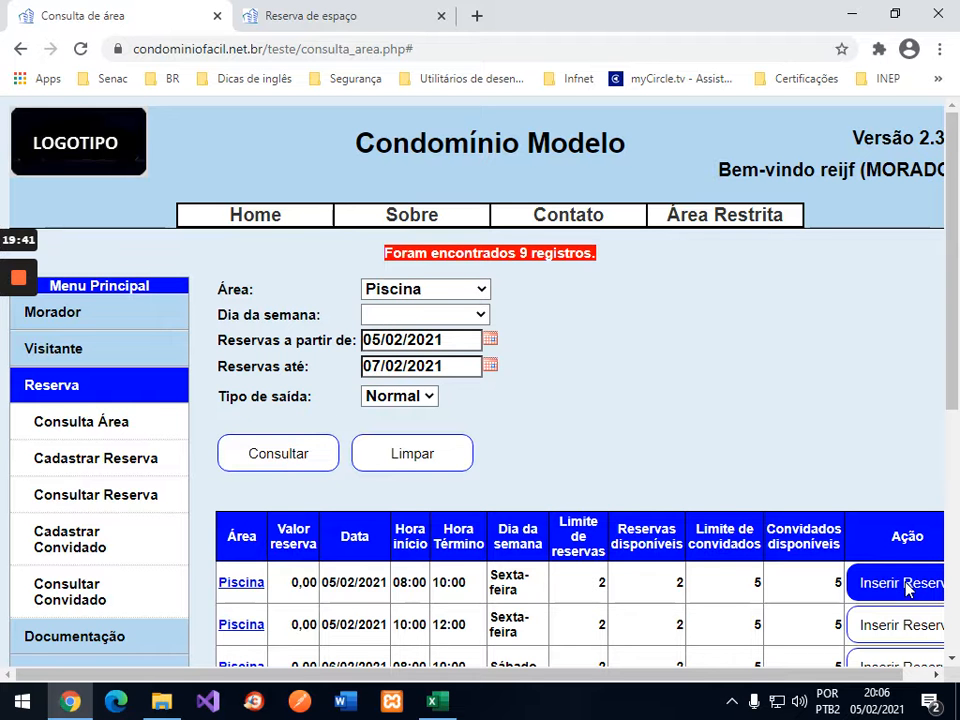
left_click(328, 22)
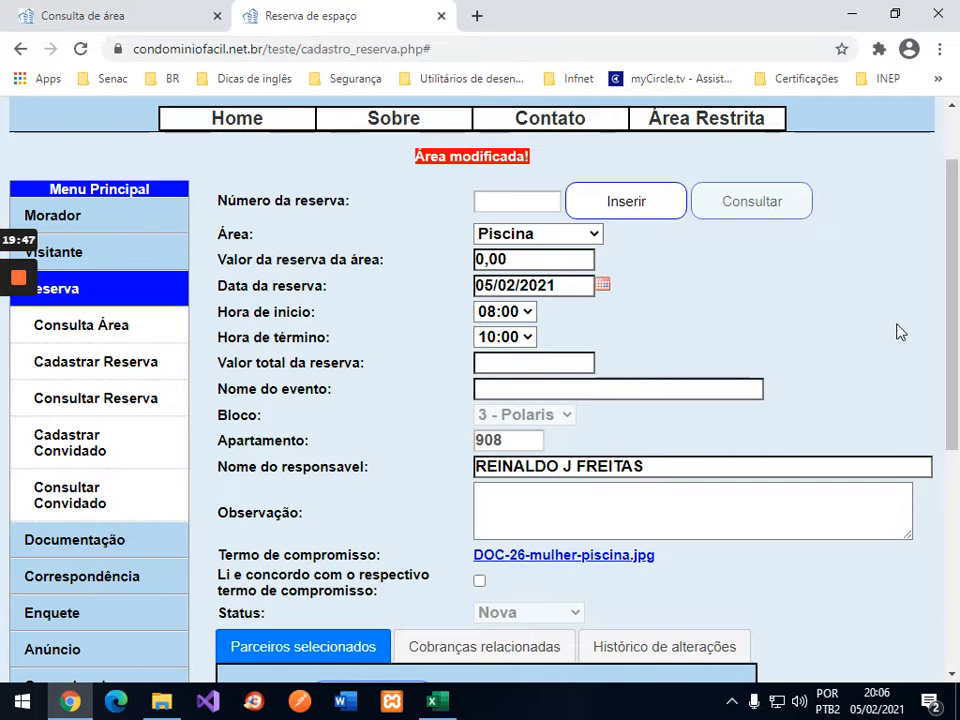
Step: Accept the 'Li e concordo' terms and save the Piscina reservation as number 33
scroll(898, 332, "down", 4)
scroll(812, 328, "up", 2)
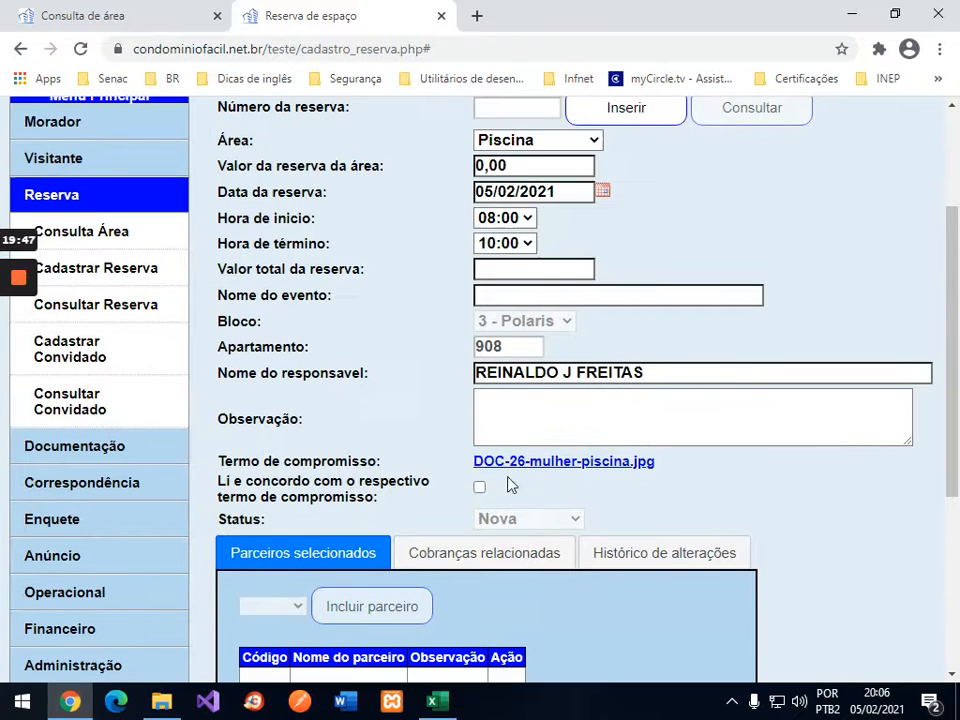
left_click(479, 487)
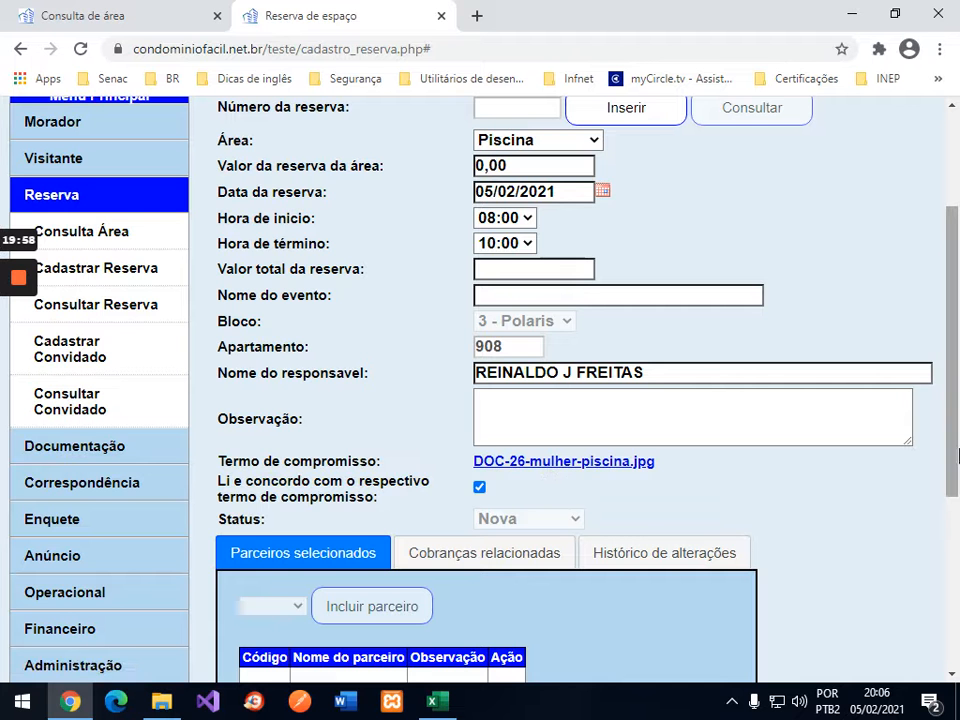
left_click_drag(953, 456, 748, 508)
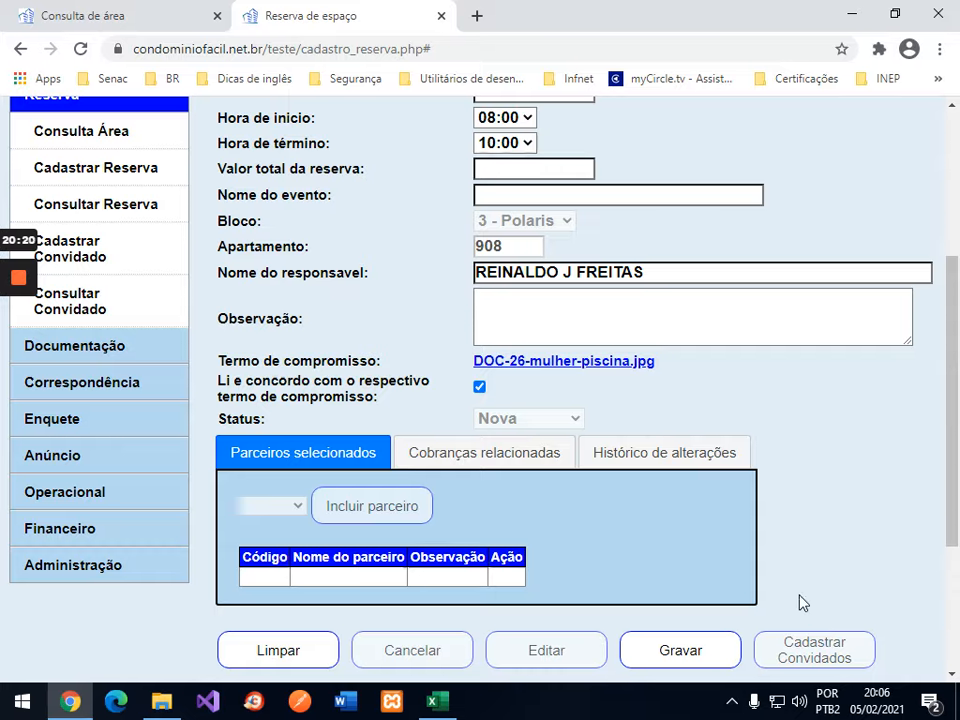
left_click(675, 652)
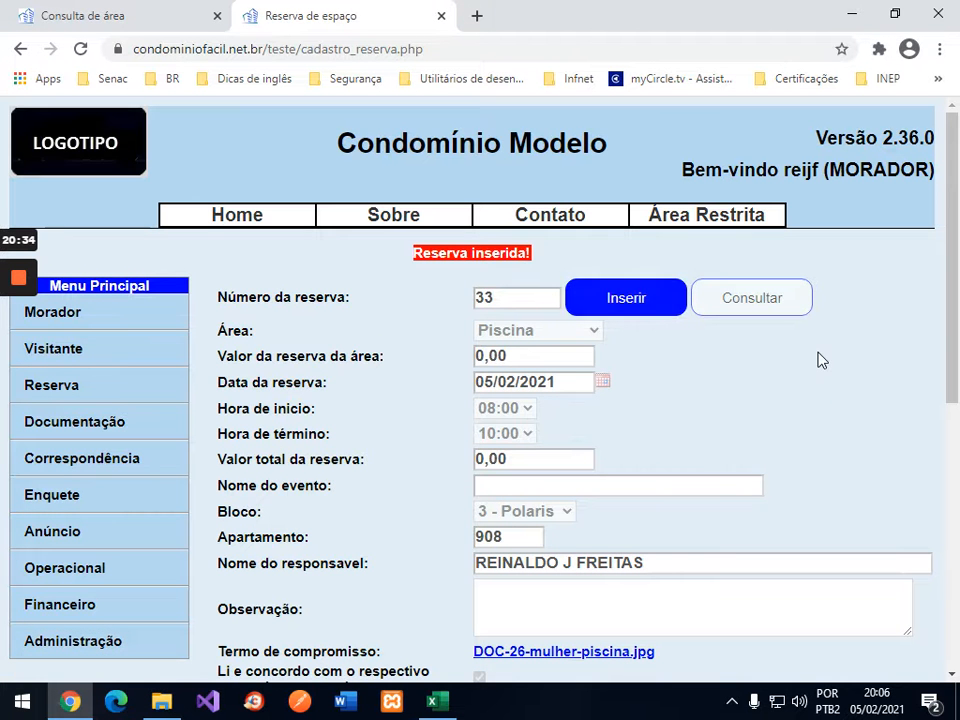
scroll(818, 360, "down", 4)
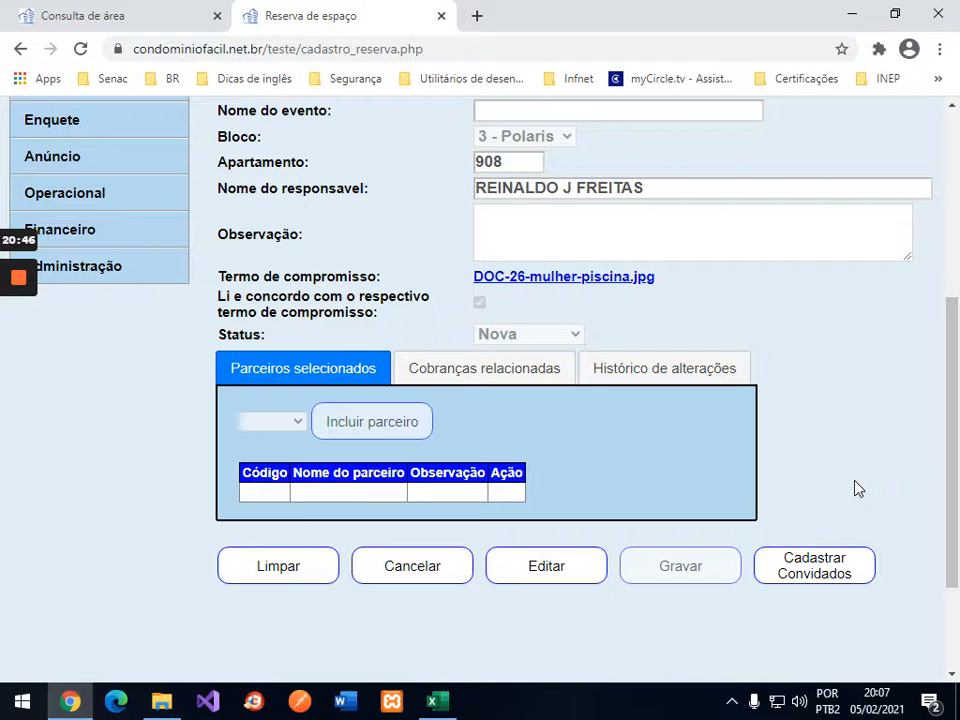
Step: Register two guests for reservation 33, entering and saving each guest's name
left_click(836, 569)
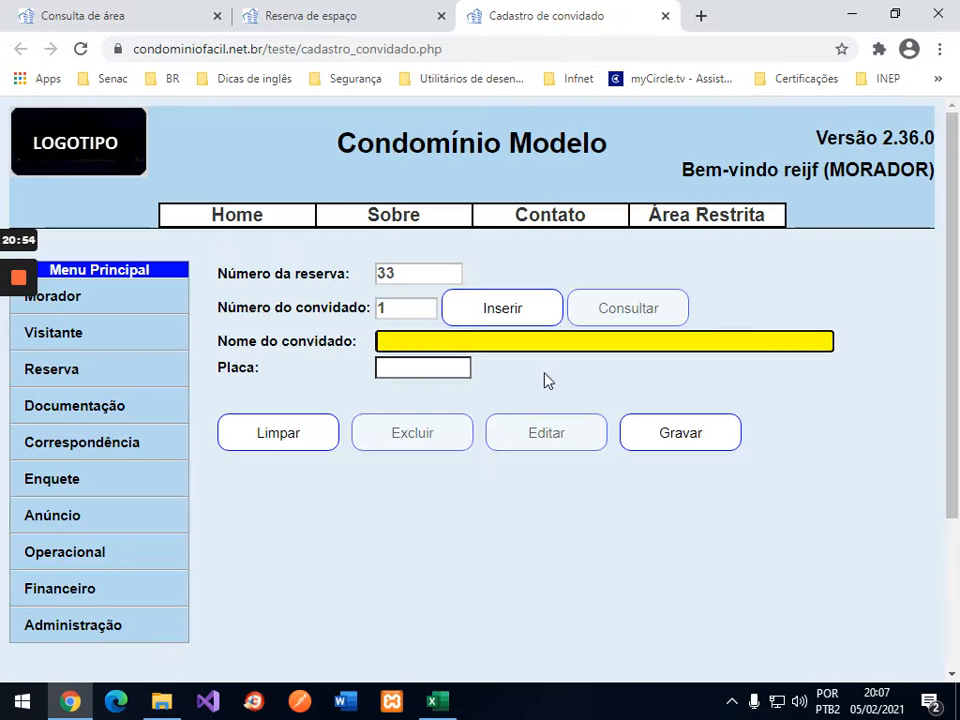
type("reinaldo")
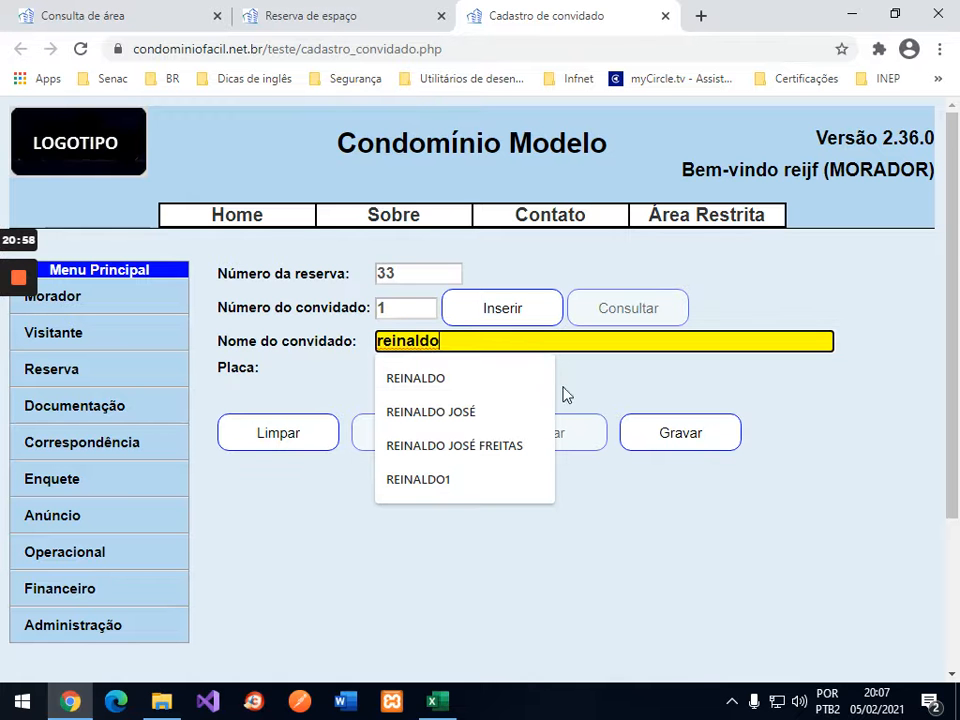
left_click(698, 442)
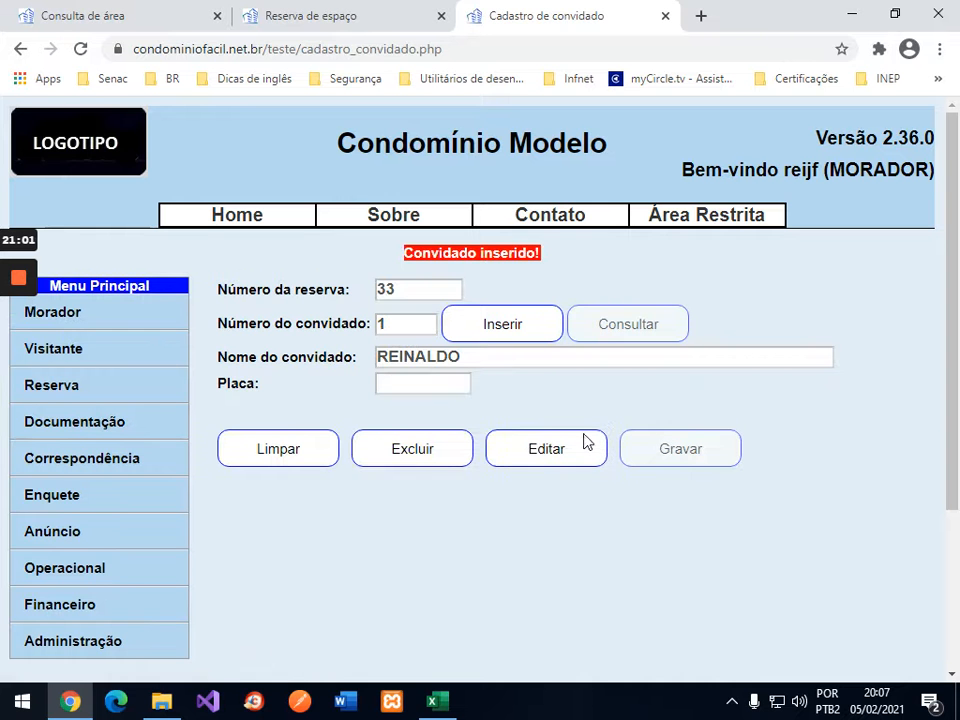
left_click(508, 340)
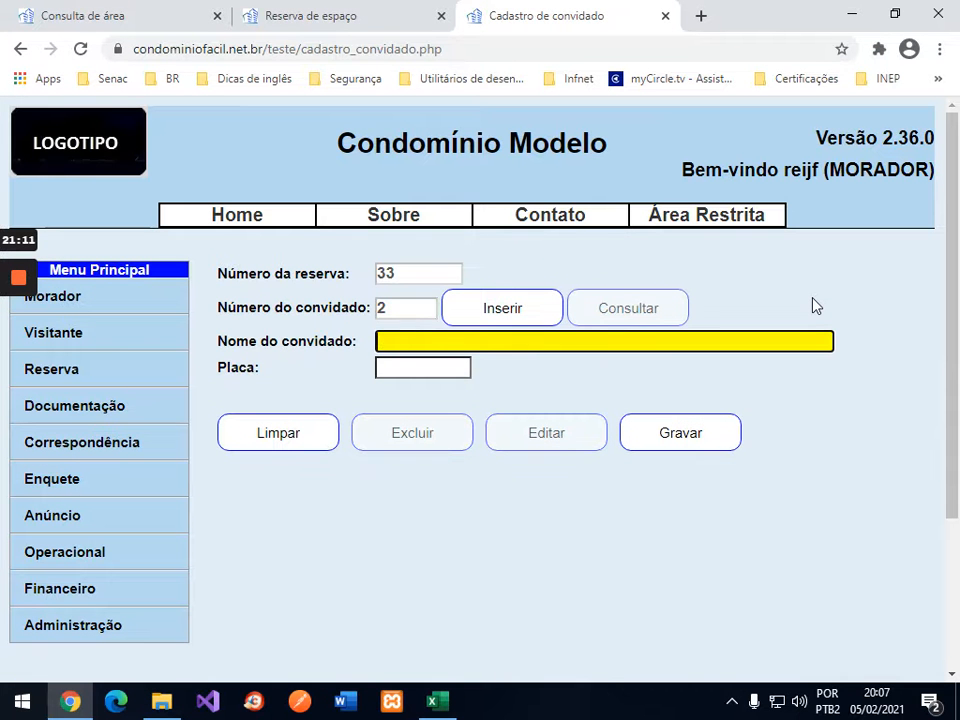
type("ronaldo")
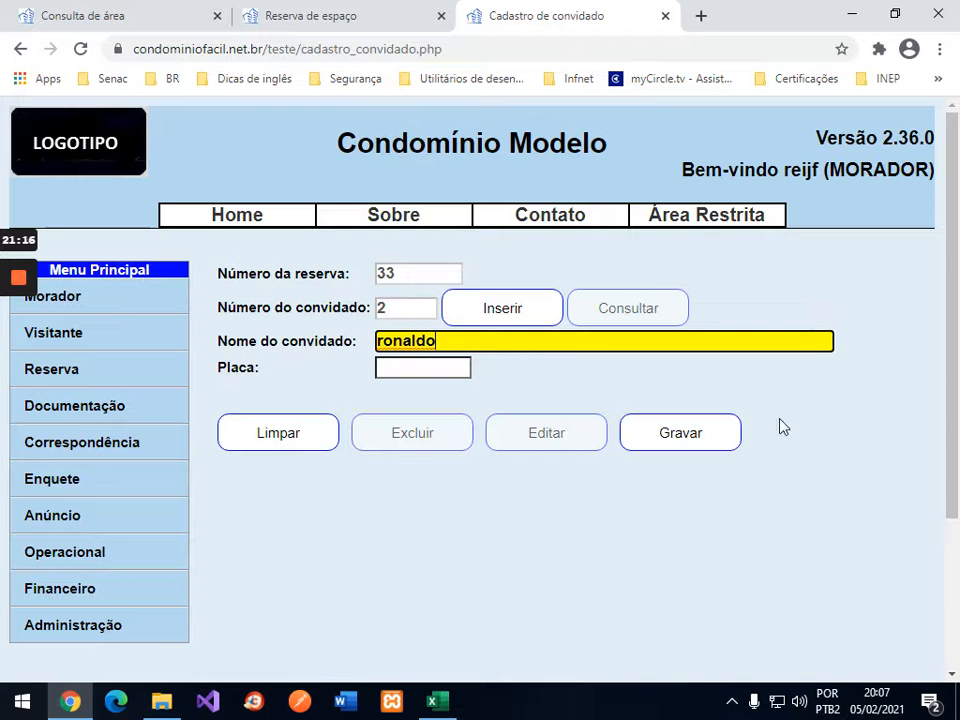
left_click(703, 438)
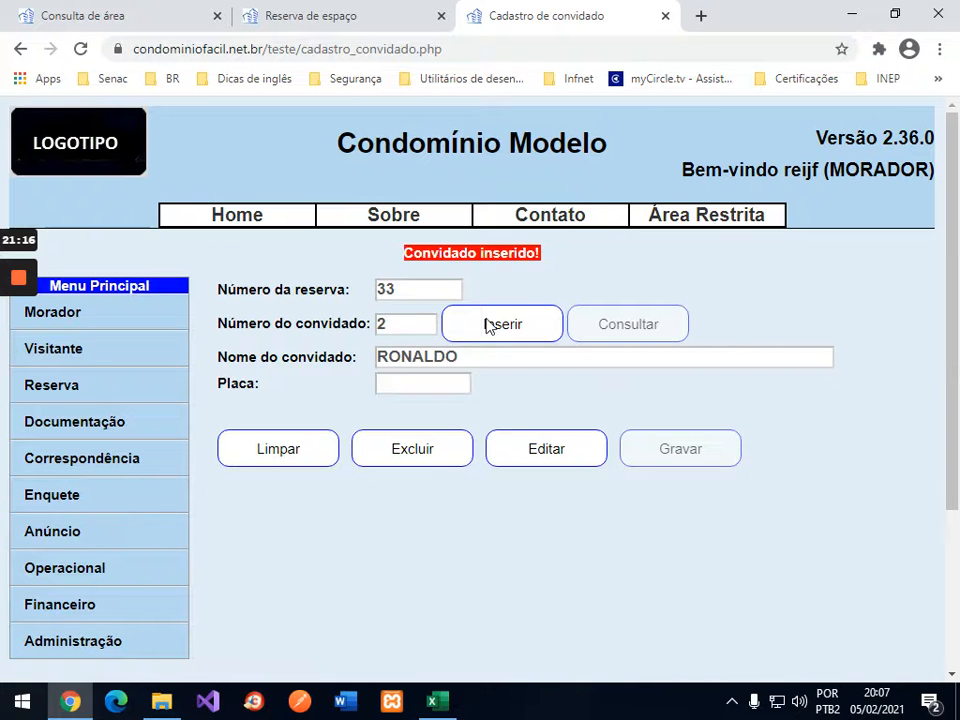
Step: Save a third guest's name, then attempt a fourth to trigger the guest-limit message
left_click(483, 320)
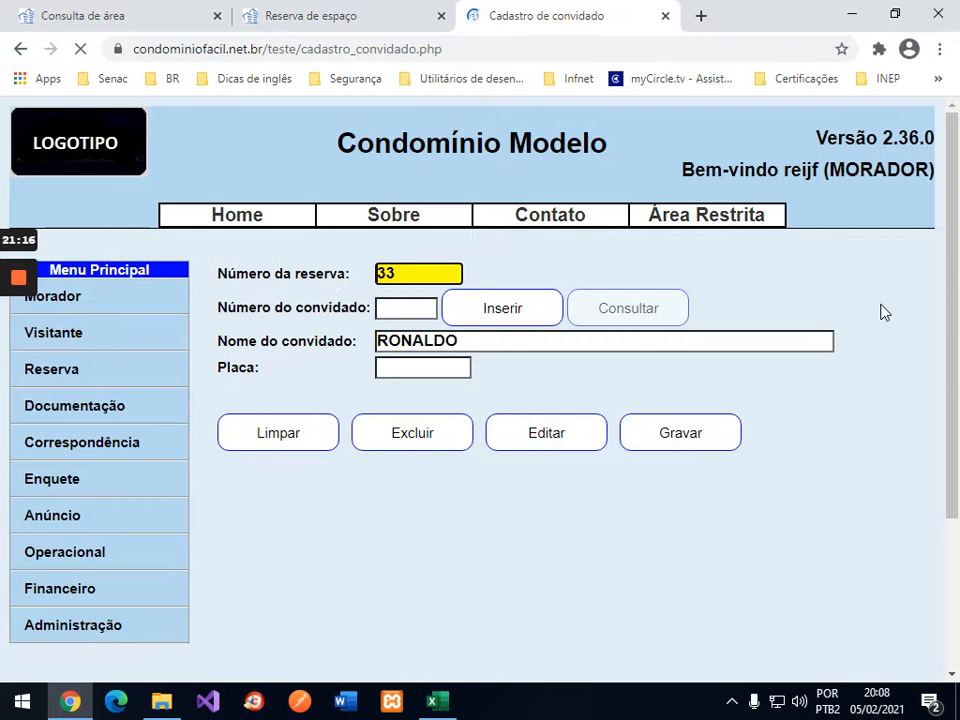
type("joão")
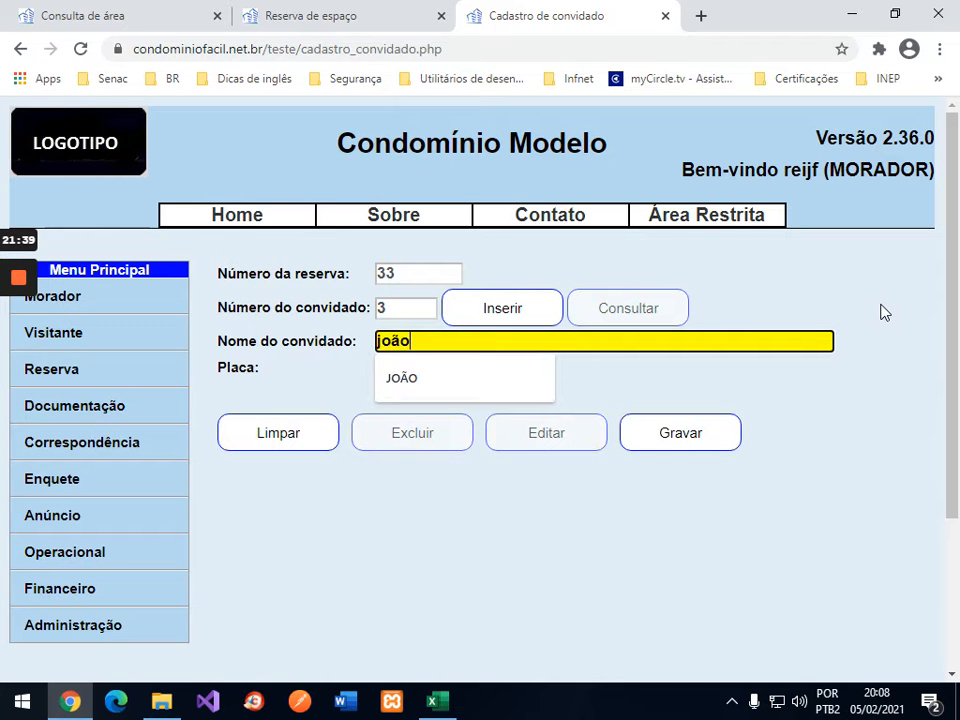
left_click(700, 436)
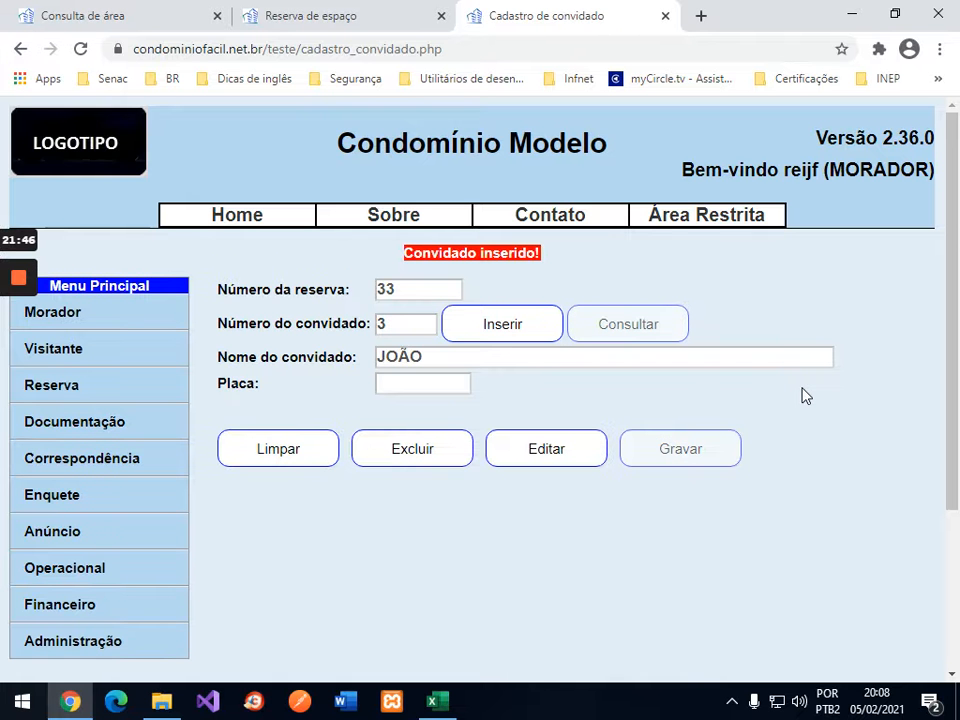
left_click(495, 327)
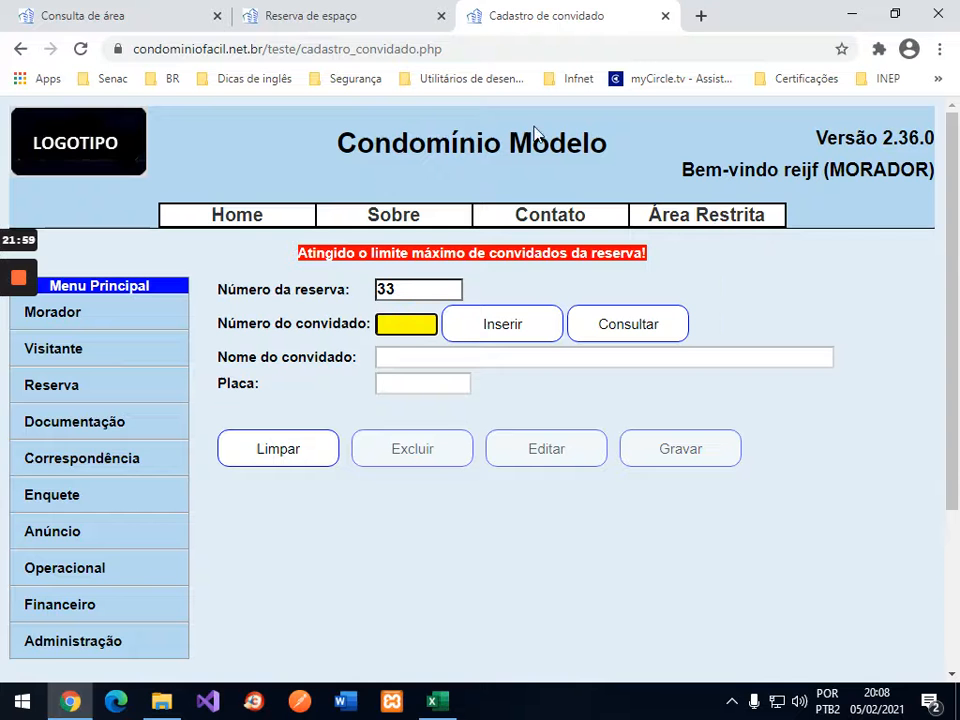
Step: Rerun the Piscina query and check the 05/02 08:00 slot's remaining availability
left_click(124, 13)
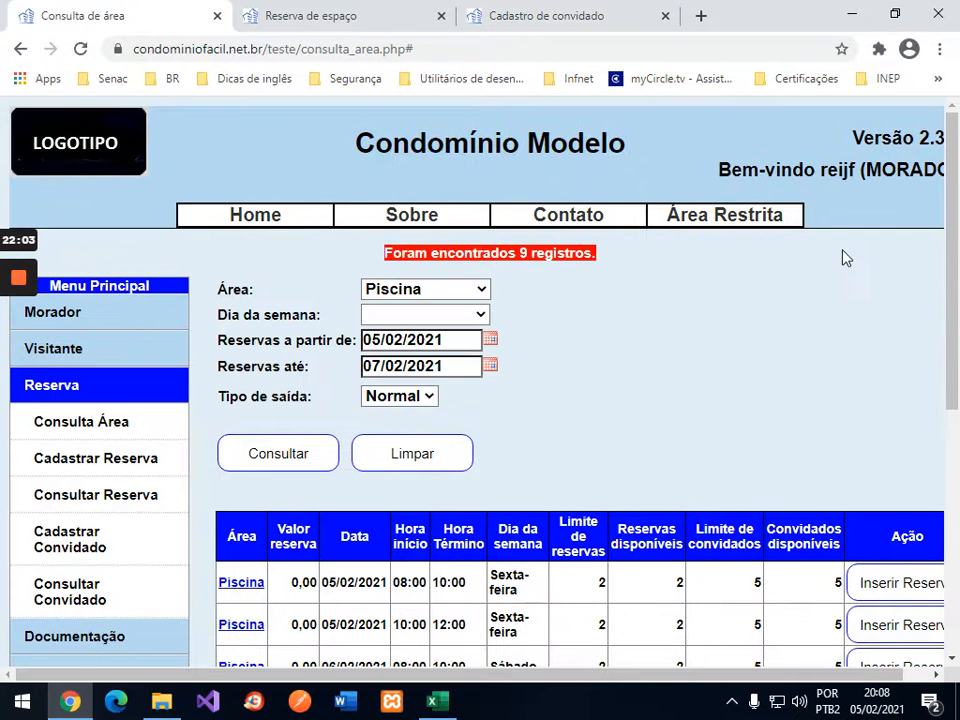
scroll(842, 257, "down", 2)
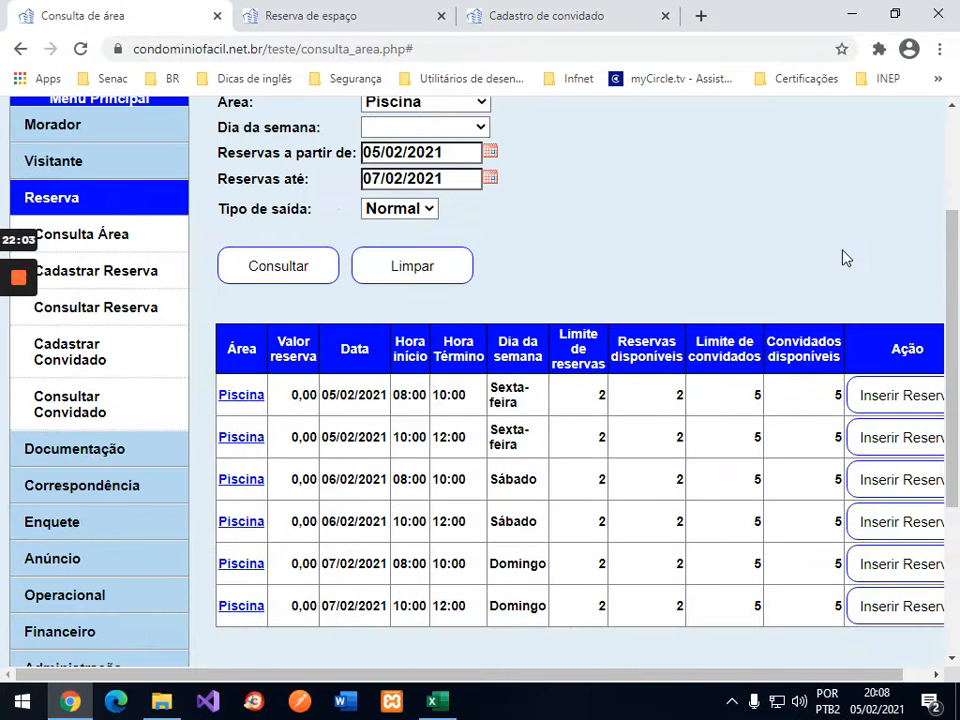
left_click(289, 275)
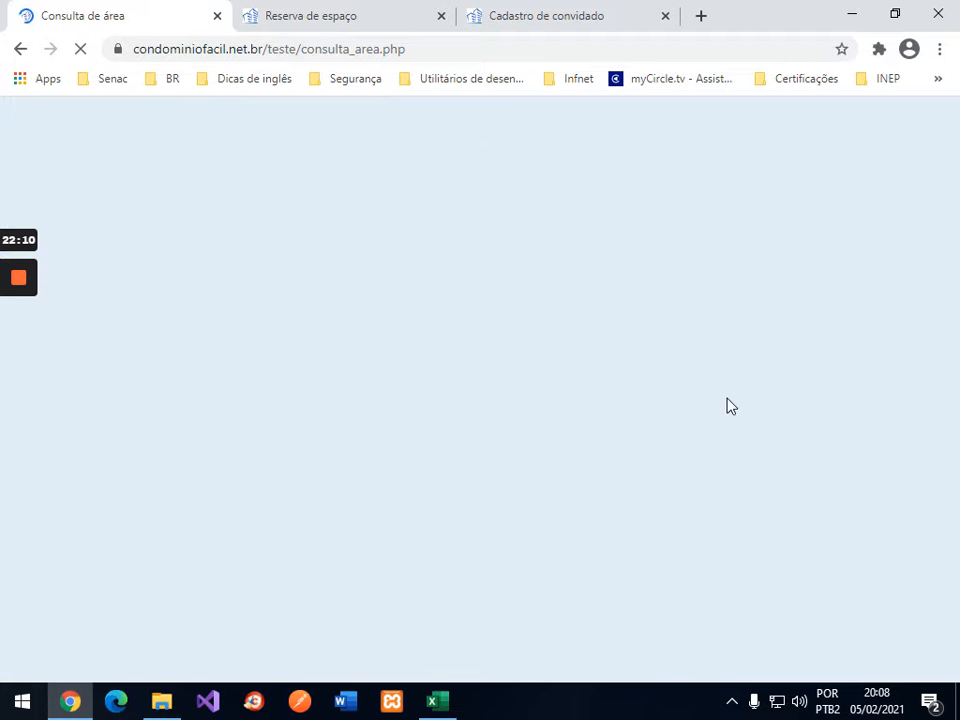
scroll(790, 350, "down", 3)
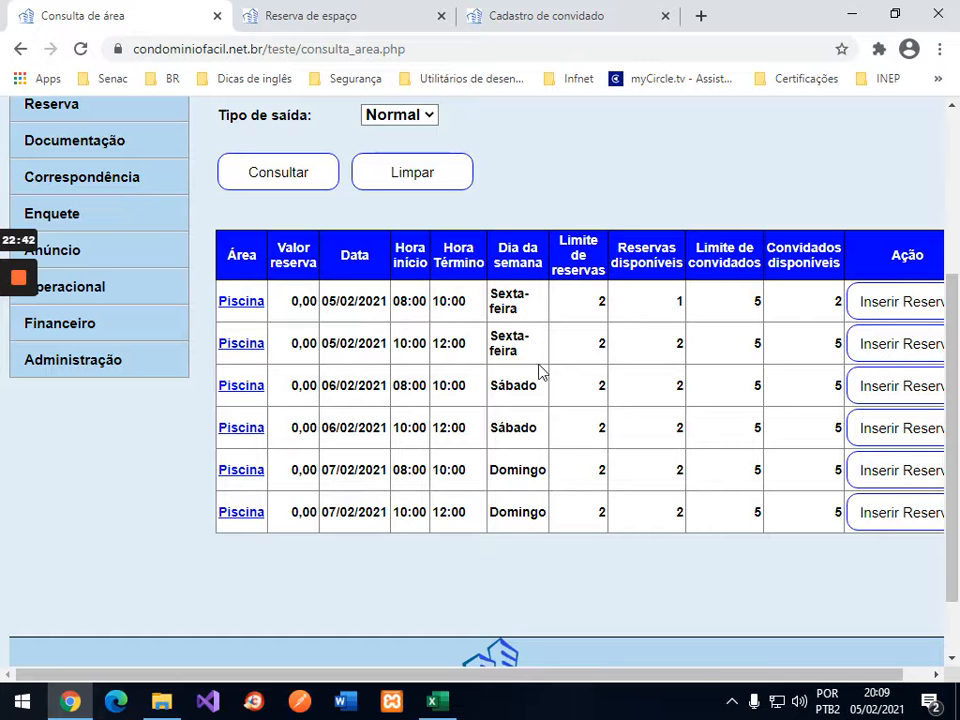
Step: Enter 3 guests for 3/908 in the 05/fev 08:00 row and save the workbook
left_click(432, 701)
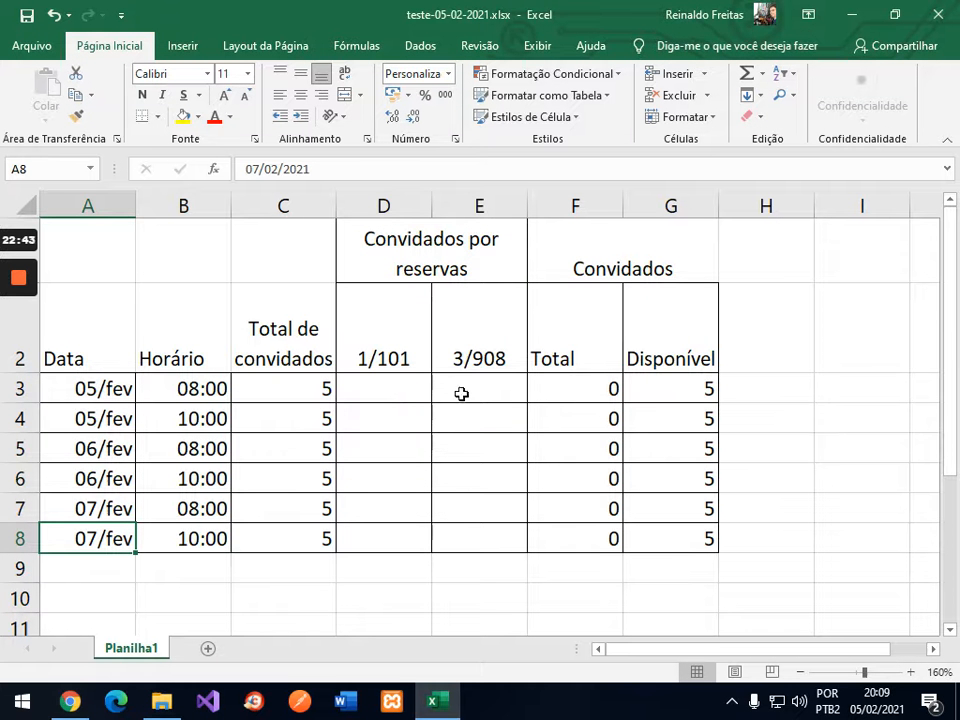
left_click(497, 387)
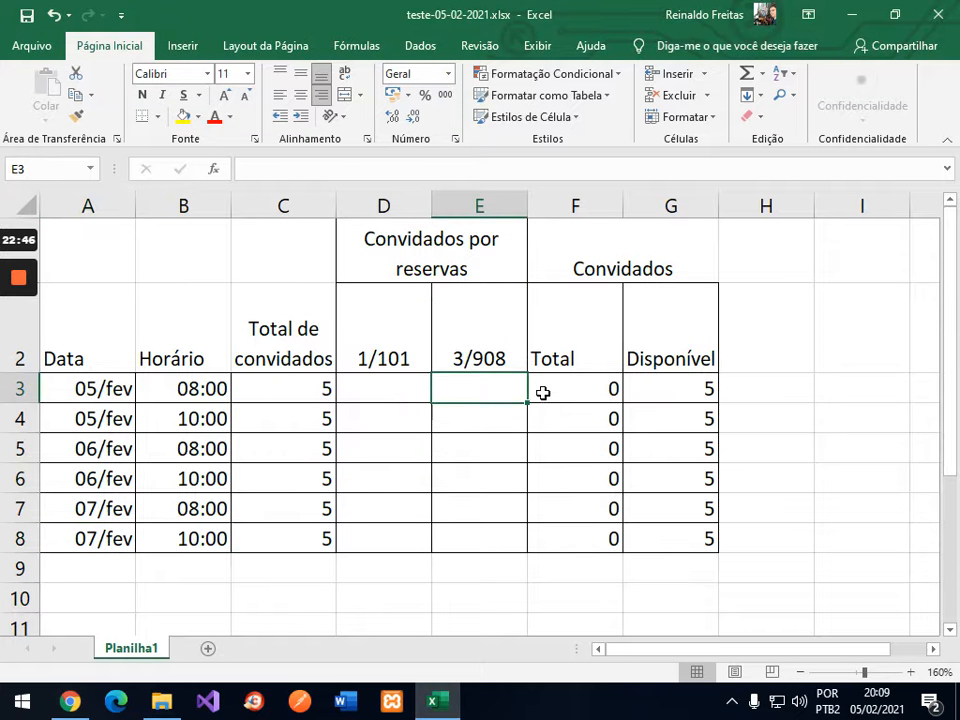
type("3")
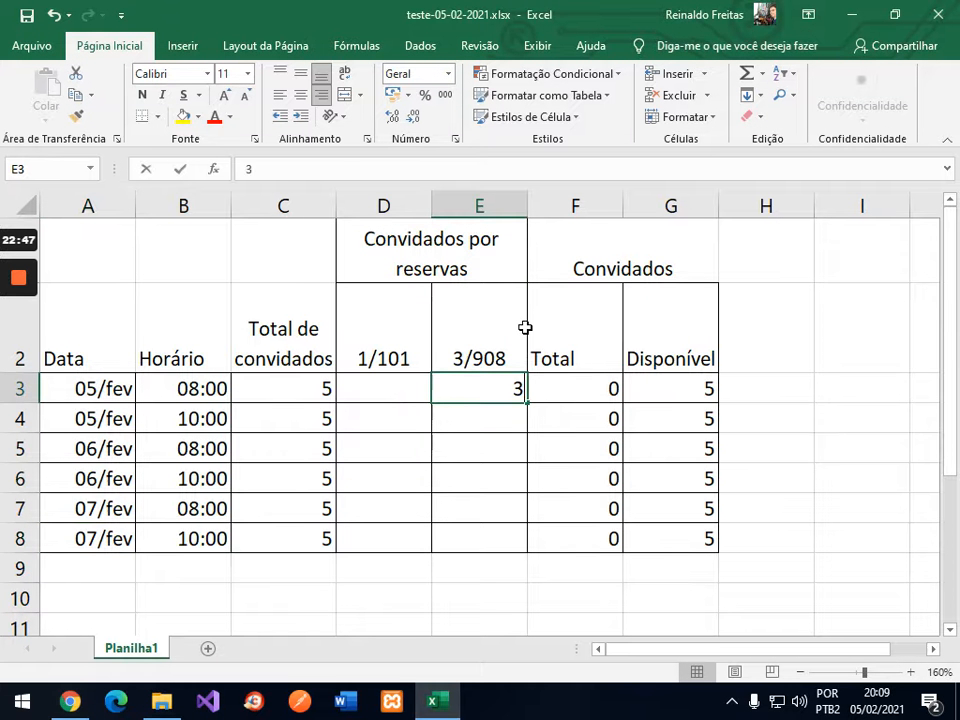
key("Return")
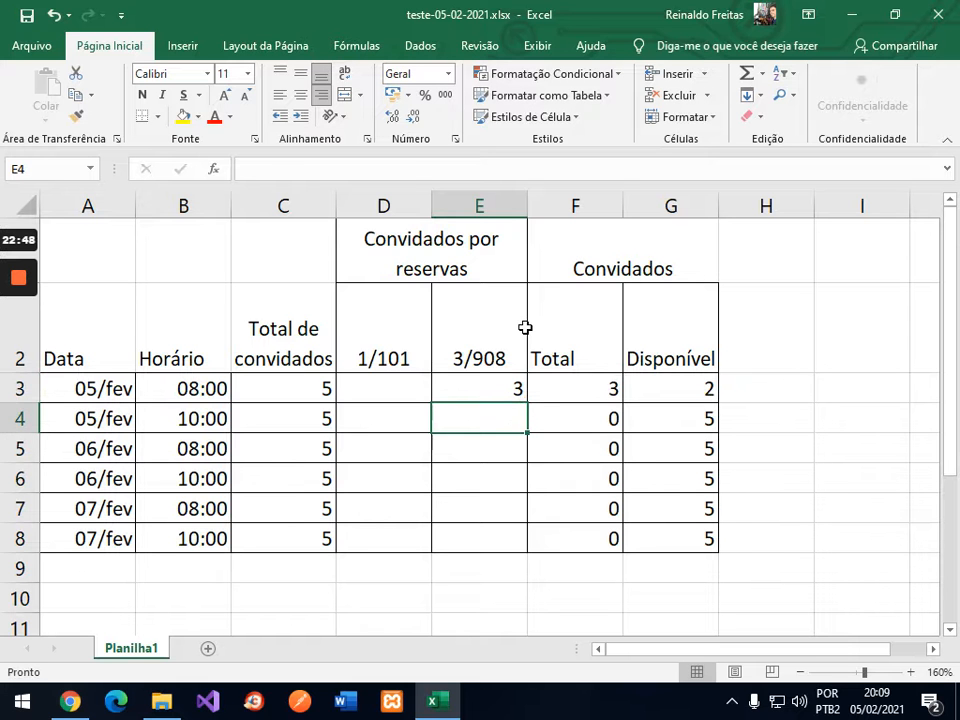
key("Up")
left_click(27, 18)
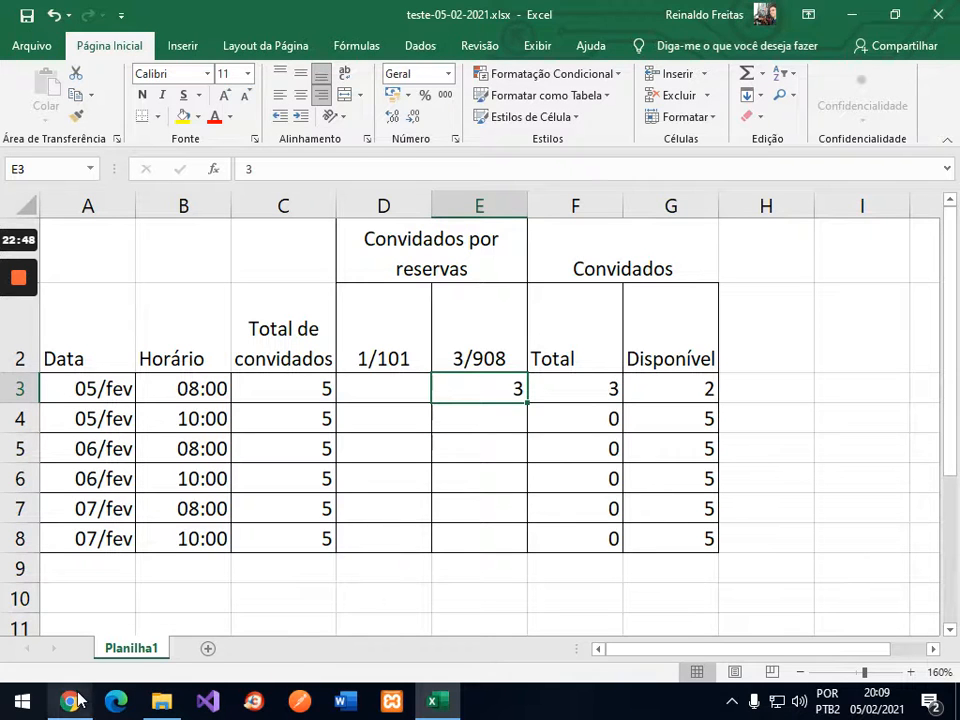
left_click(76, 701)
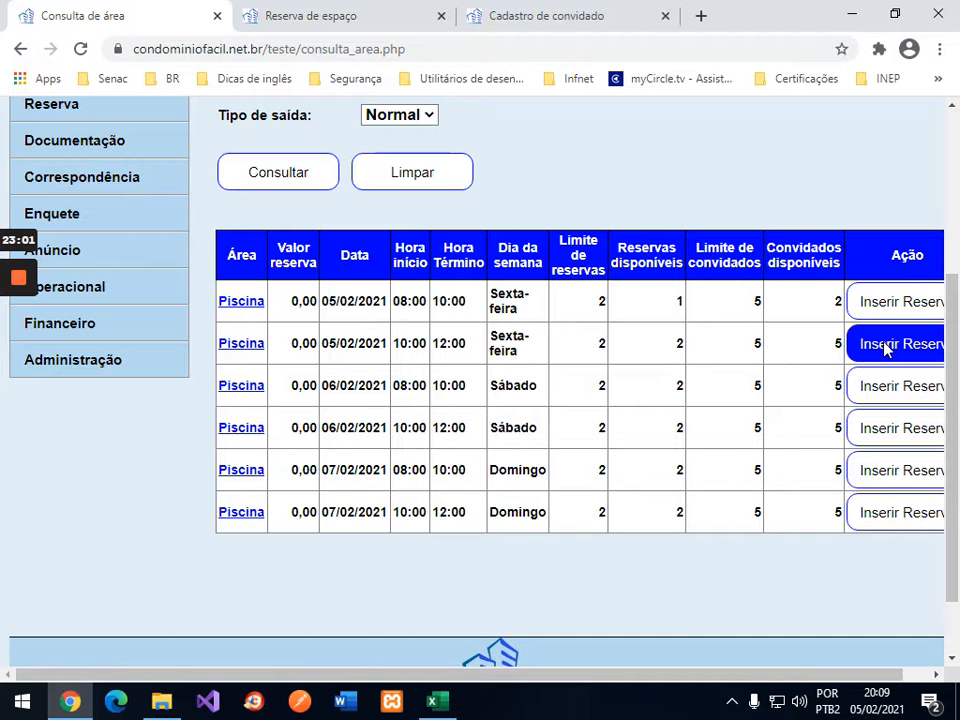
left_click(888, 347)
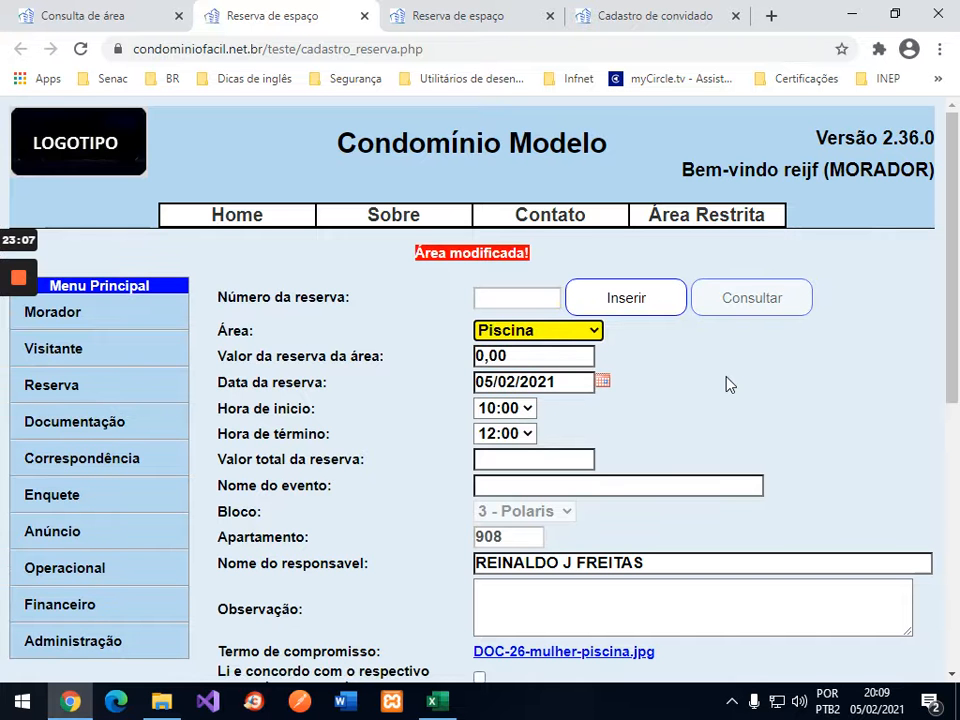
scroll(729, 386, "down", 3)
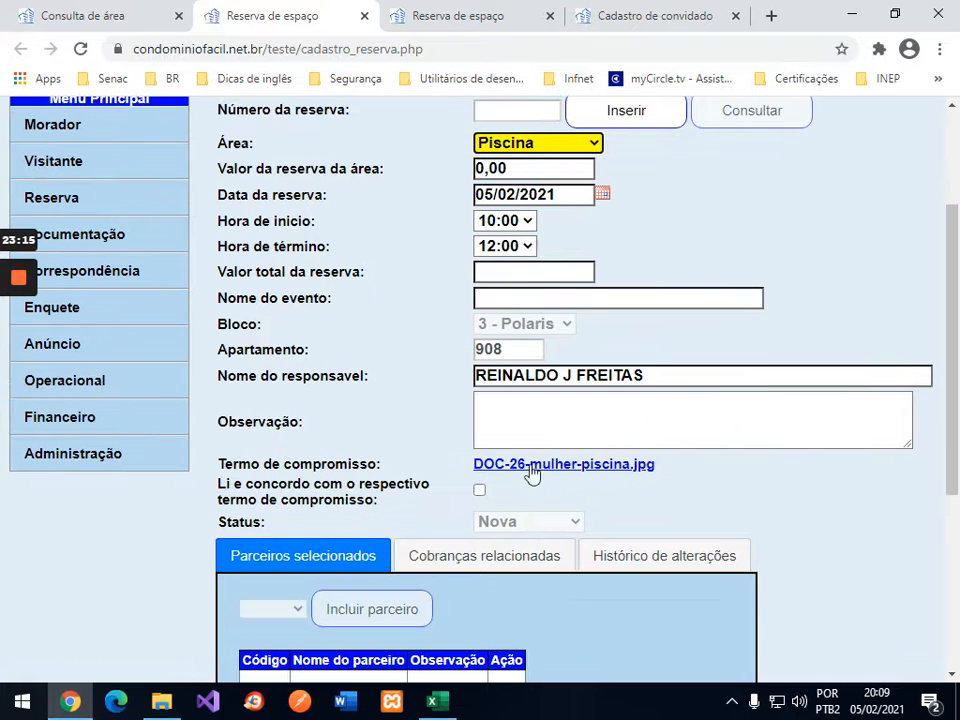
left_click(479, 493)
scroll(770, 489, "down", 4)
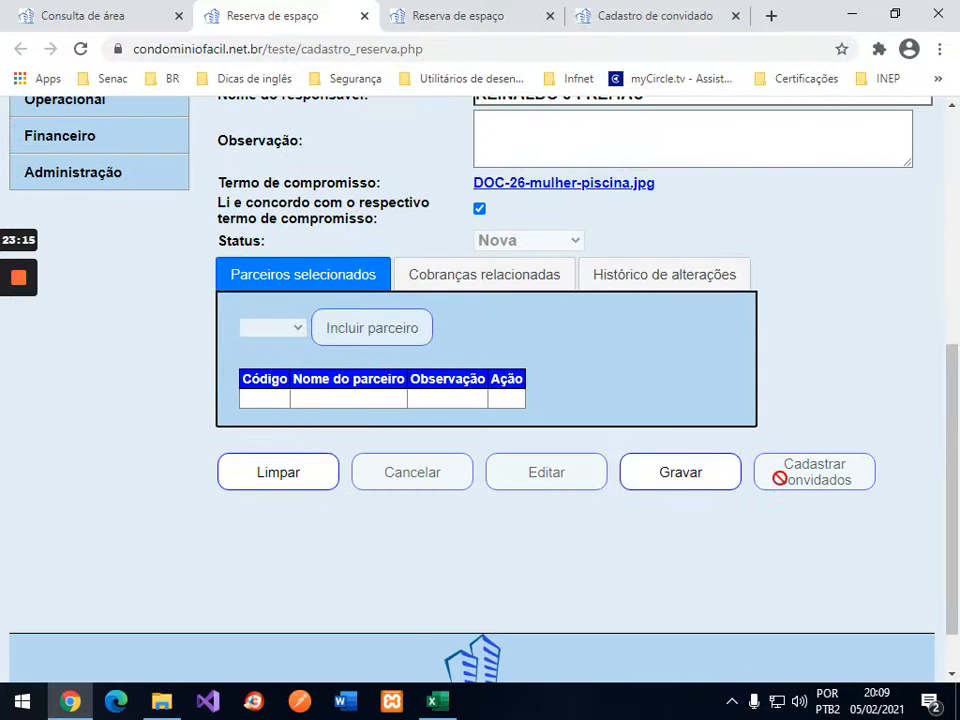
left_click(690, 475)
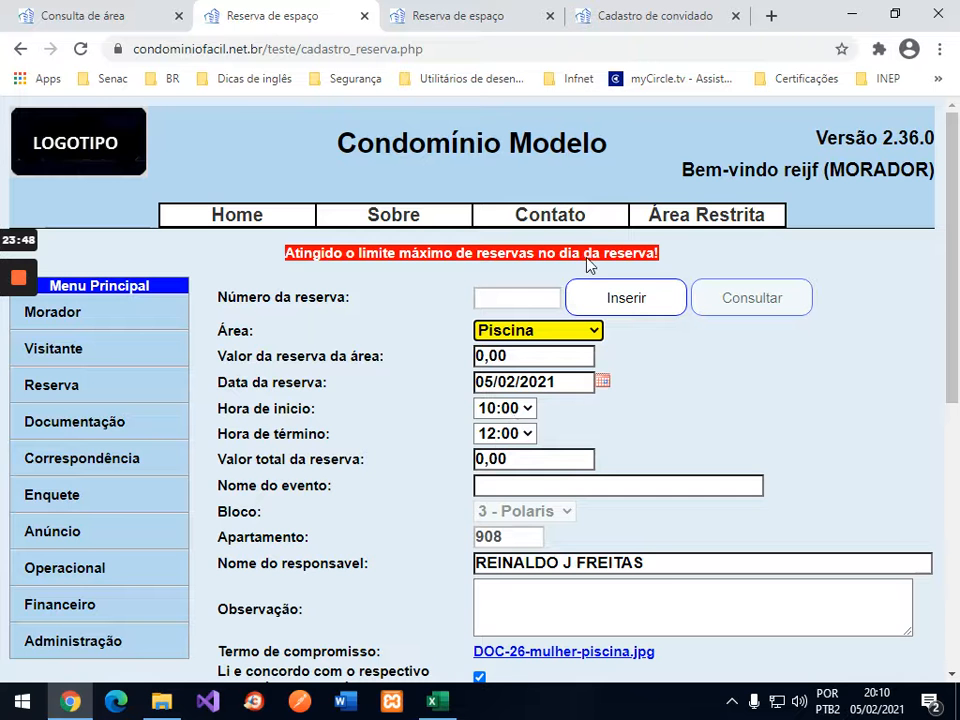
left_click(364, 17)
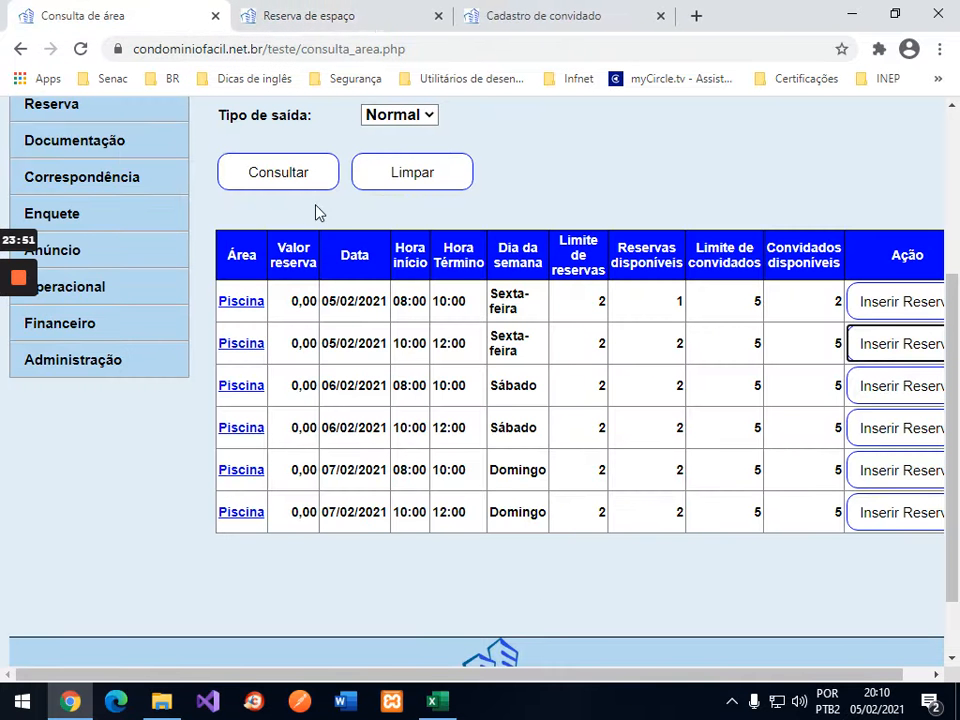
Step: Search Reserva > Consultar Reserva for Piscina reservations up to 07/02/2021
scroll(566, 186, "up", 2)
left_click(77, 193)
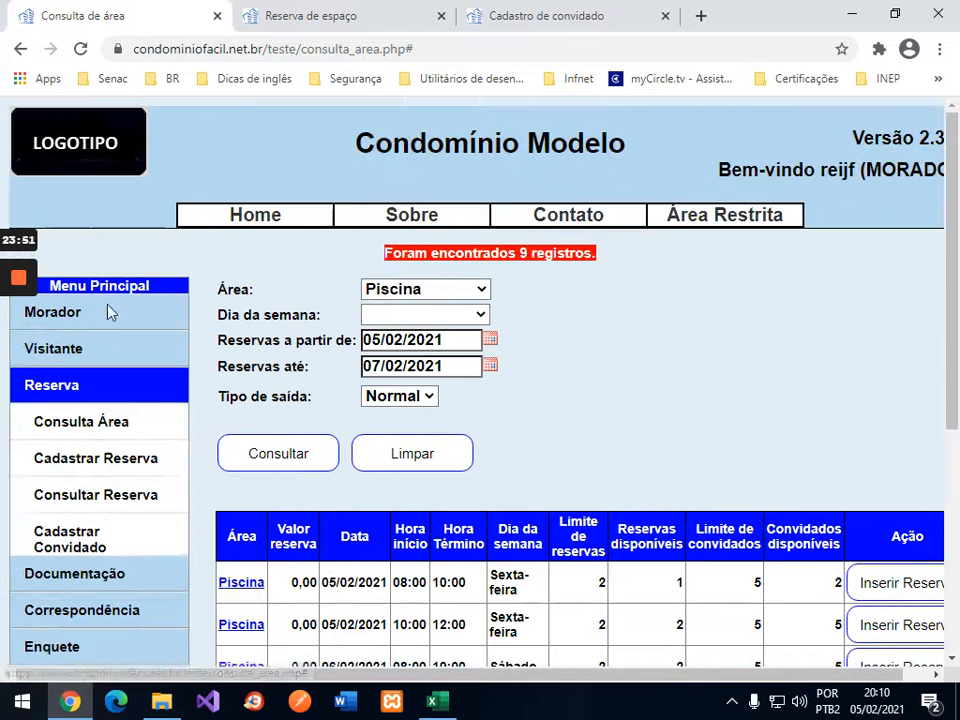
left_click(101, 502)
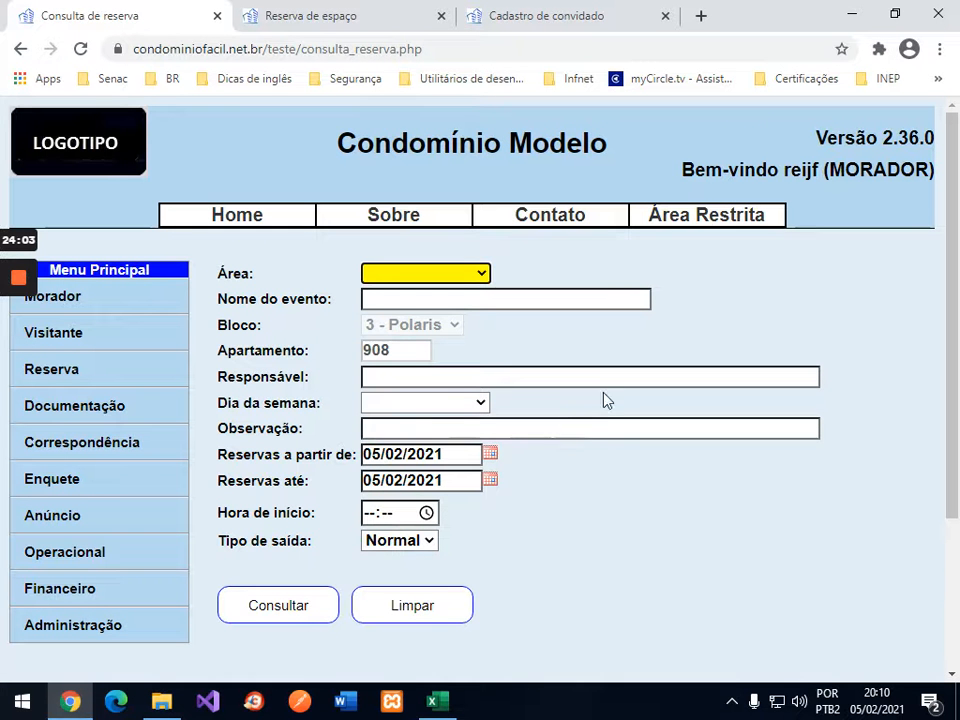
left_click(474, 274)
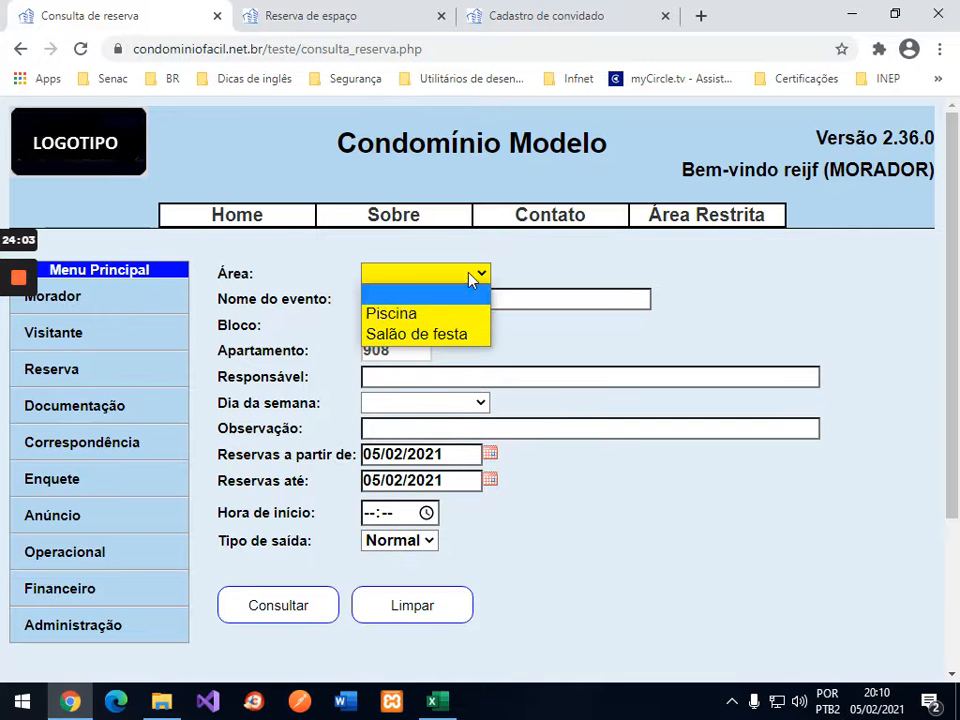
left_click(414, 314)
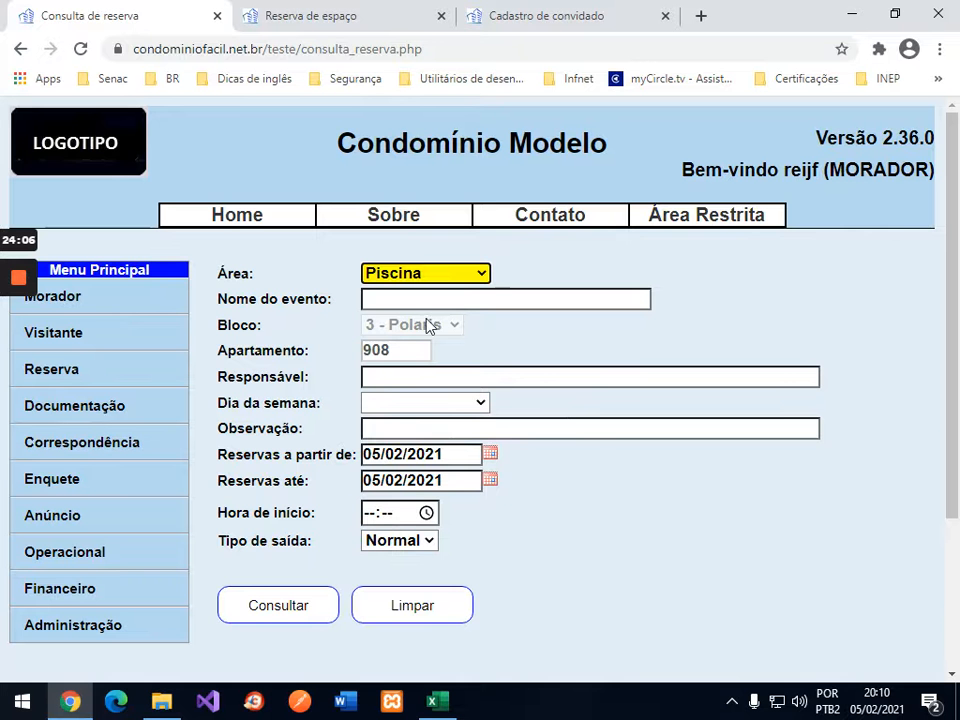
left_click(376, 363)
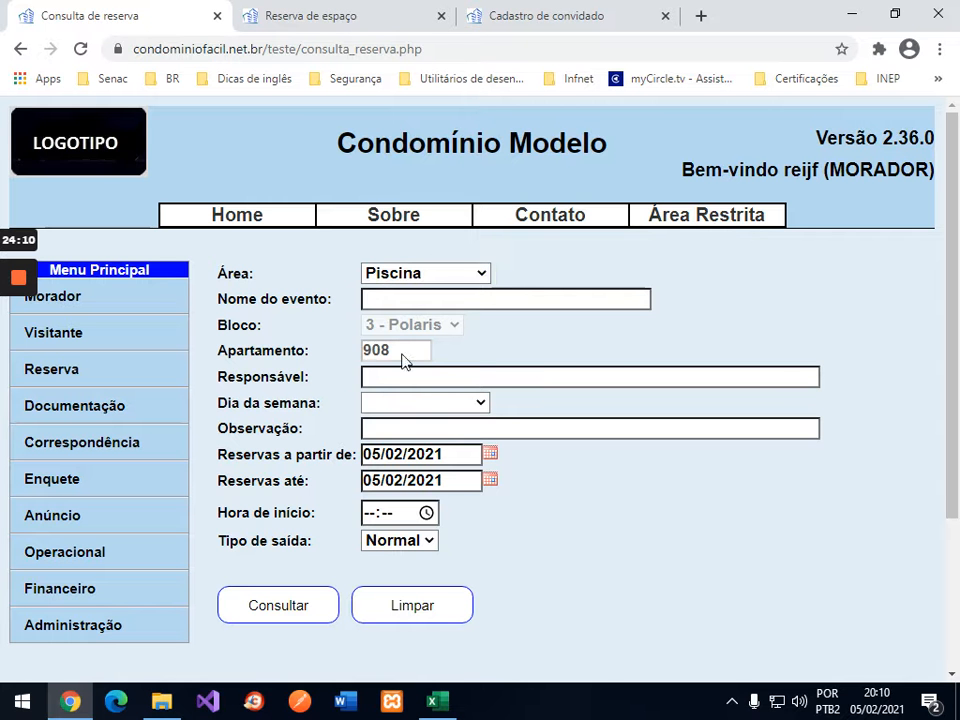
left_click(490, 482)
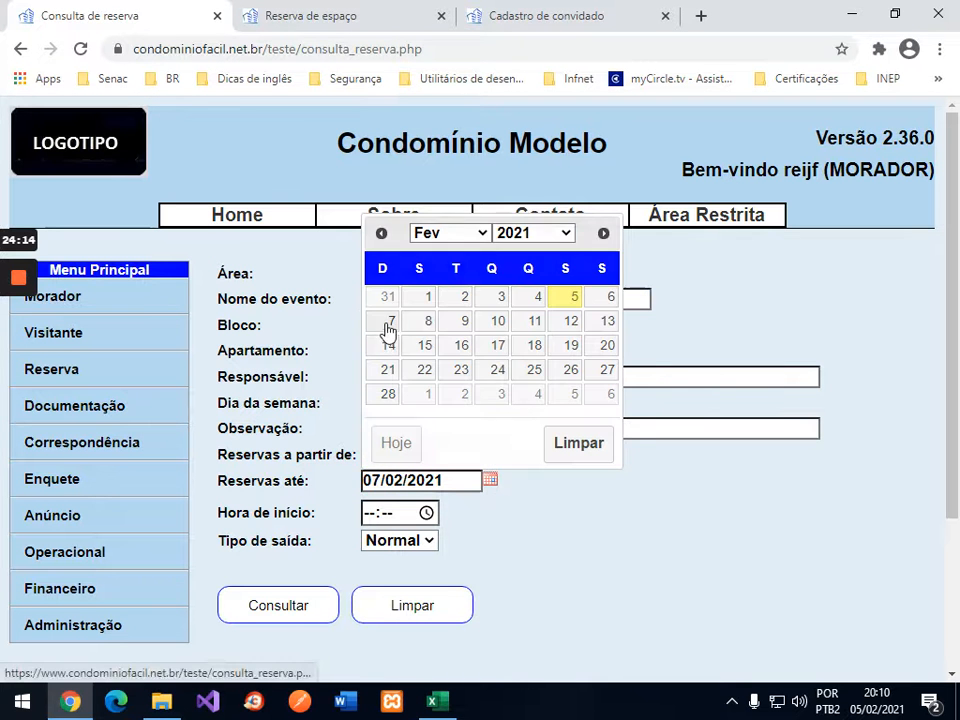
left_click(390, 322)
left_click(309, 606)
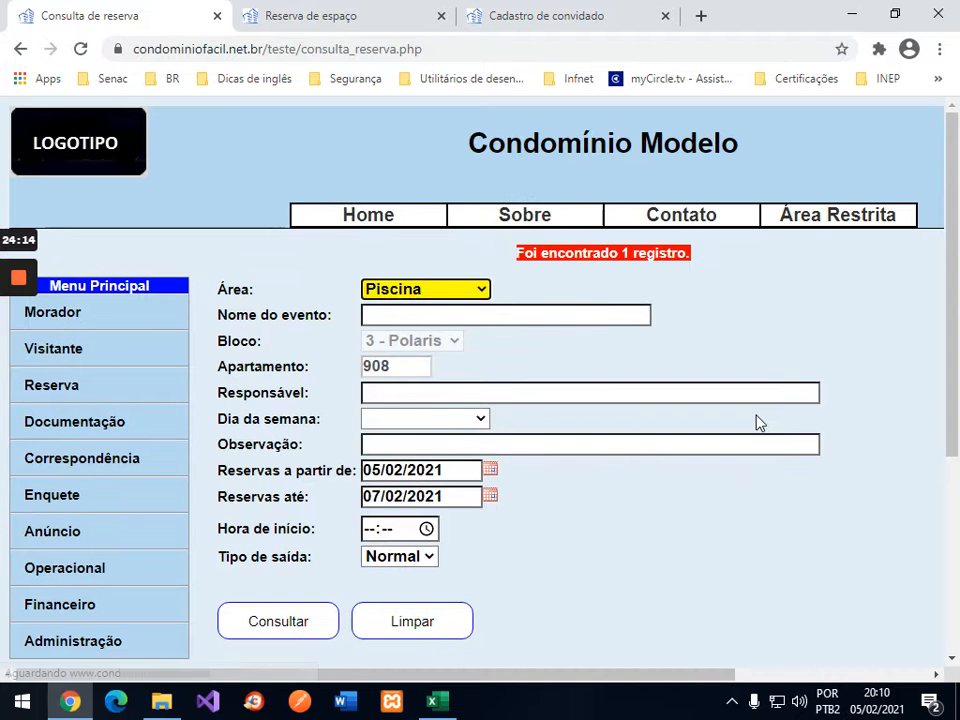
Step: Review reservation 33 (3 guests, status Nova) in the results and open it for editing
scroll(756, 422, "down", 3)
scroll(756, 422, "down", 2)
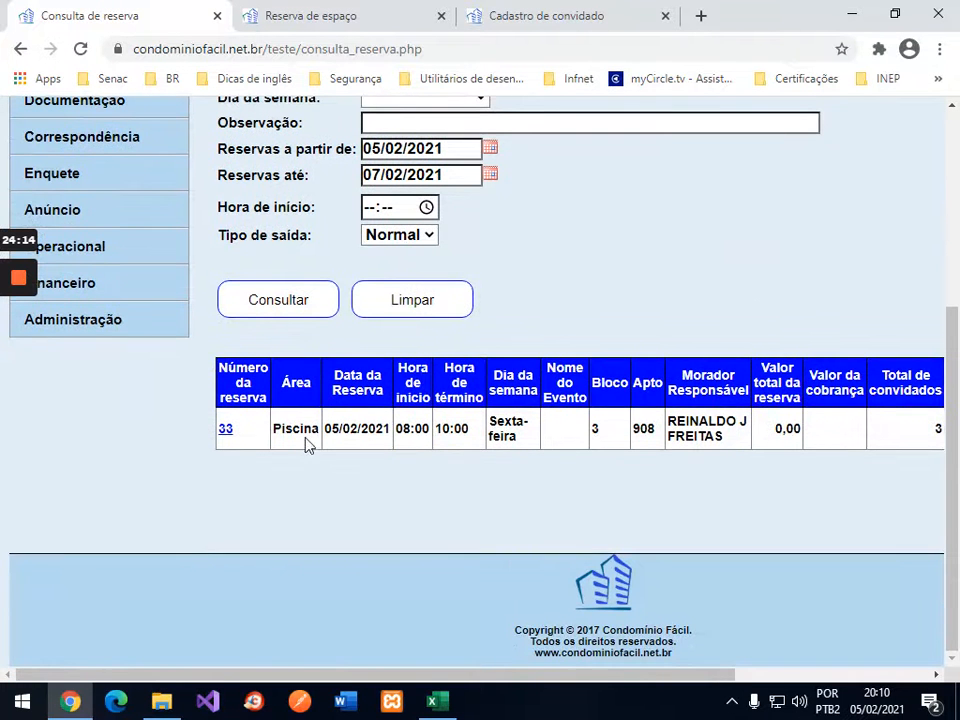
left_click_drag(643, 676, 893, 670)
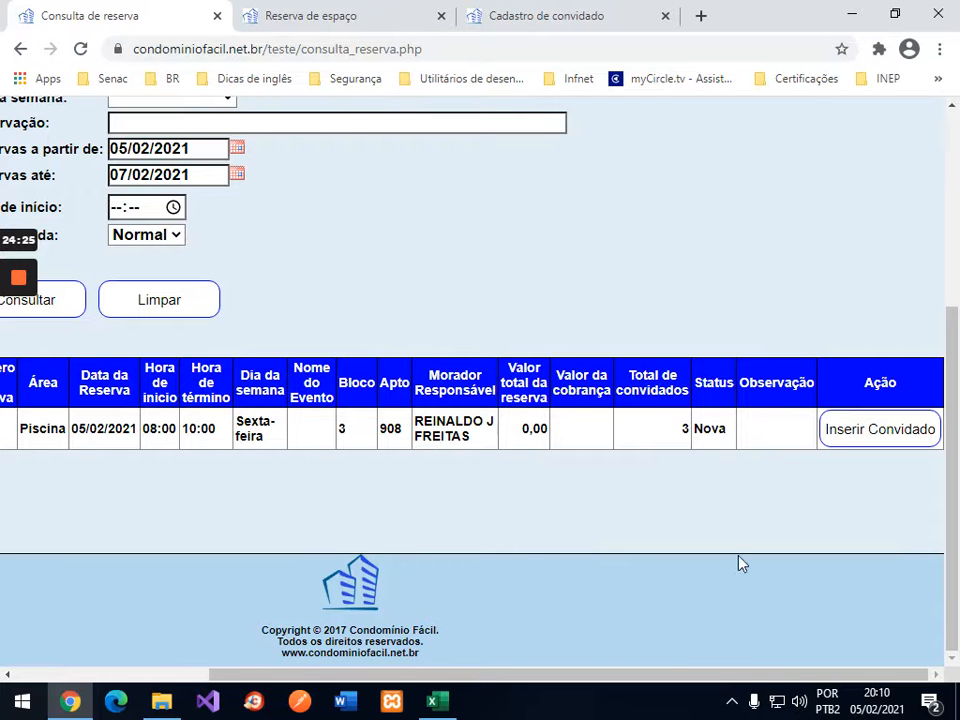
left_click_drag(737, 676, 392, 677)
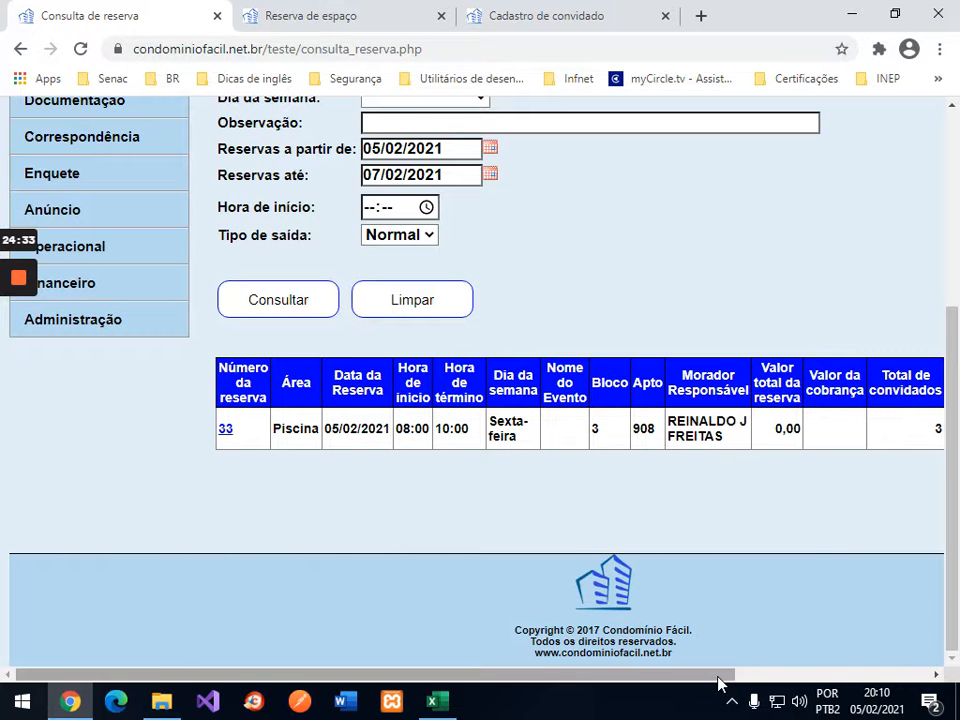
left_click_drag(720, 683, 867, 675)
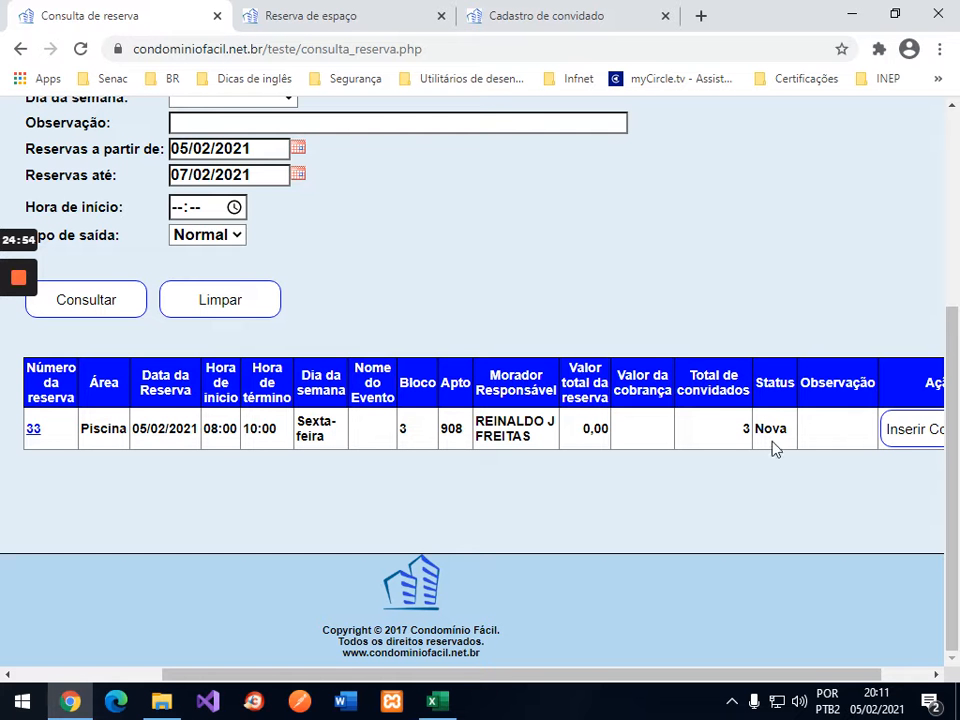
left_click(33, 430)
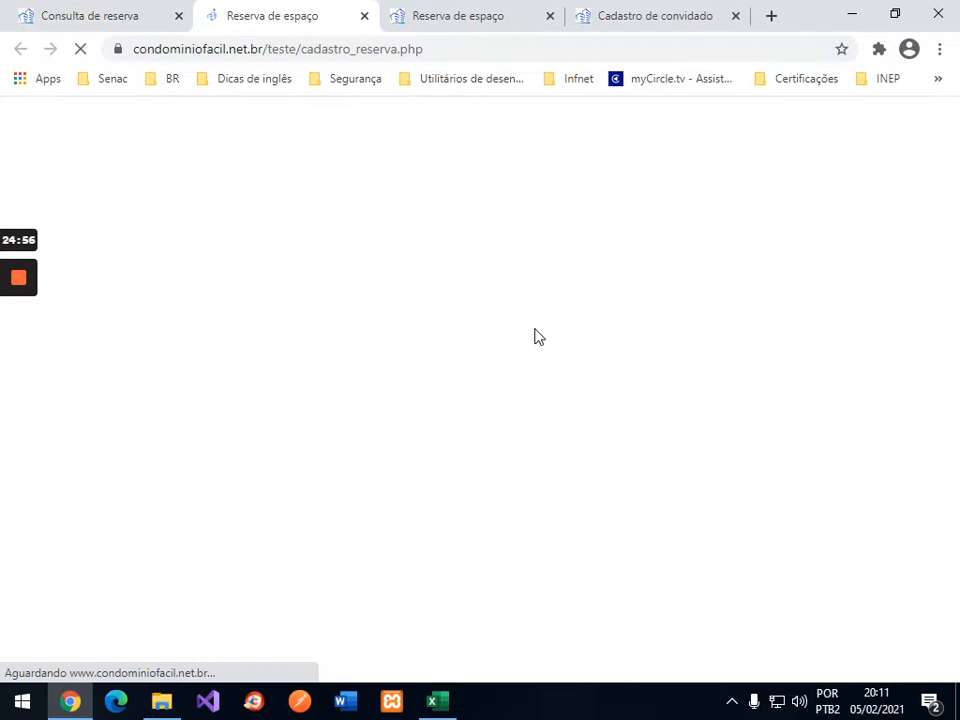
Step: Cancel Piscina reservation 33 (05/02/2021 08:00–10:00) and confirm, so its status becomes Cancelada
scroll(846, 358, "down", 3)
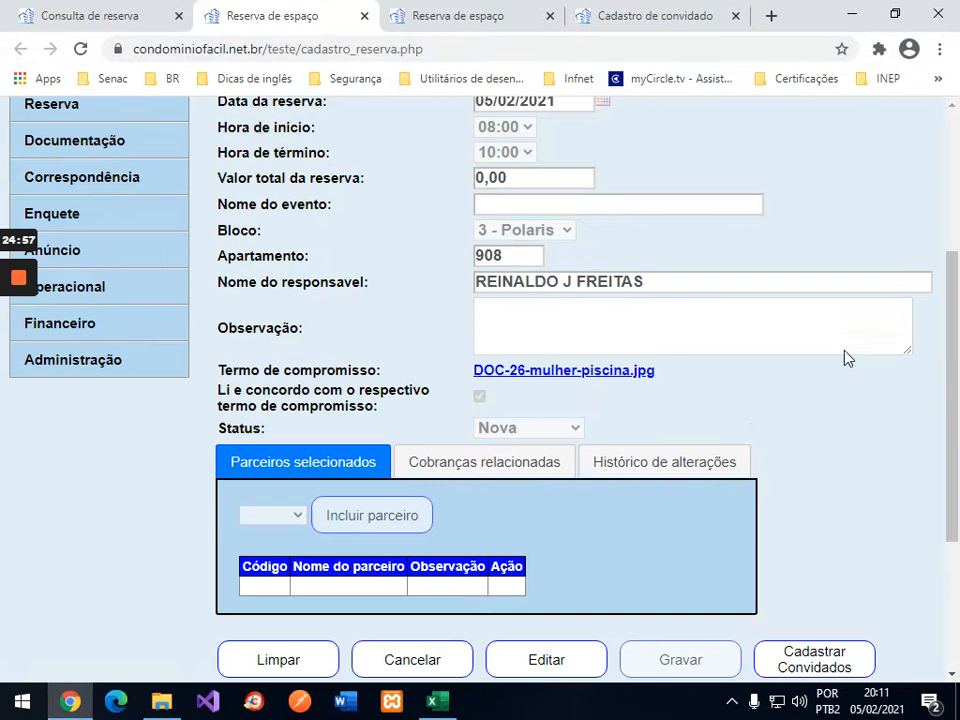
left_click(408, 662)
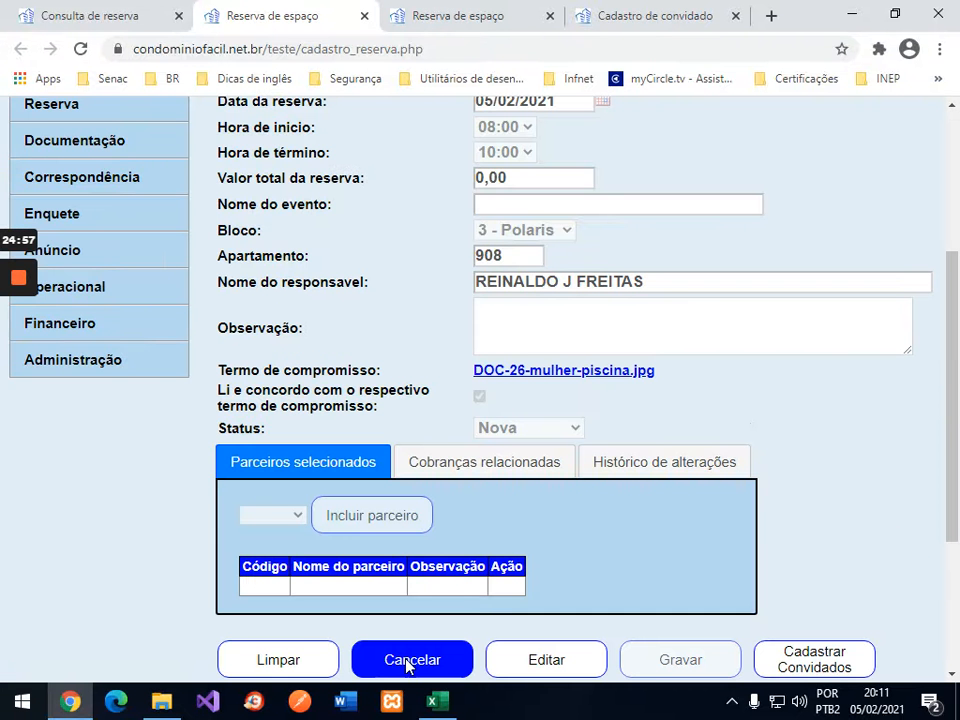
left_click(556, 154)
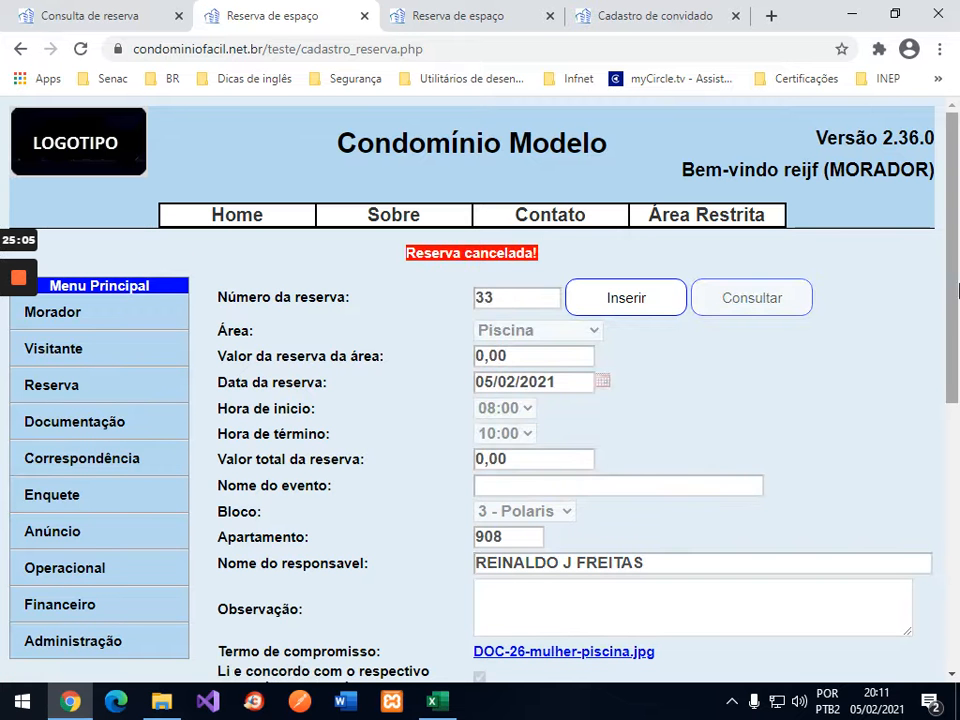
scroll(889, 369, "down", 5)
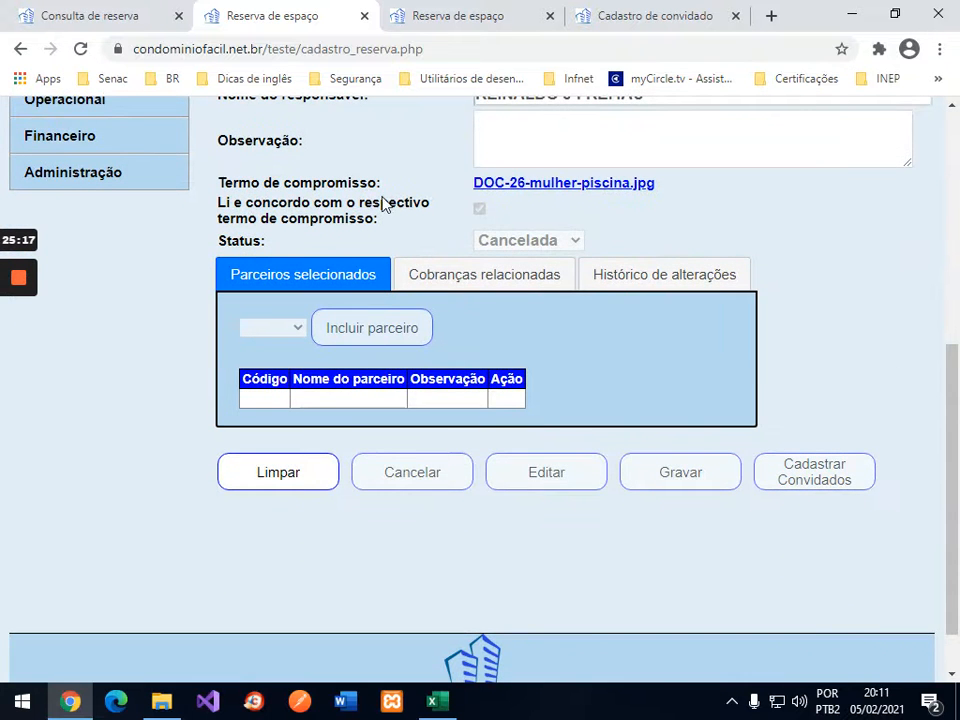
scroll(675, 204, "up", 5)
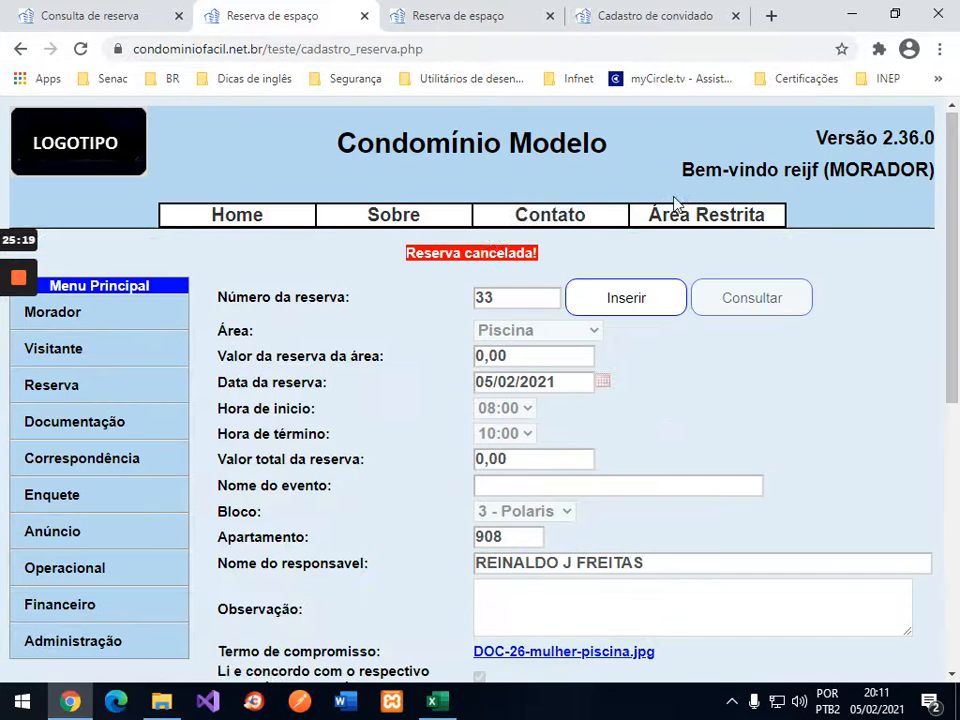
Step: Open the area query in a new tab and close the cancelled reservation's tab
left_click(64, 386)
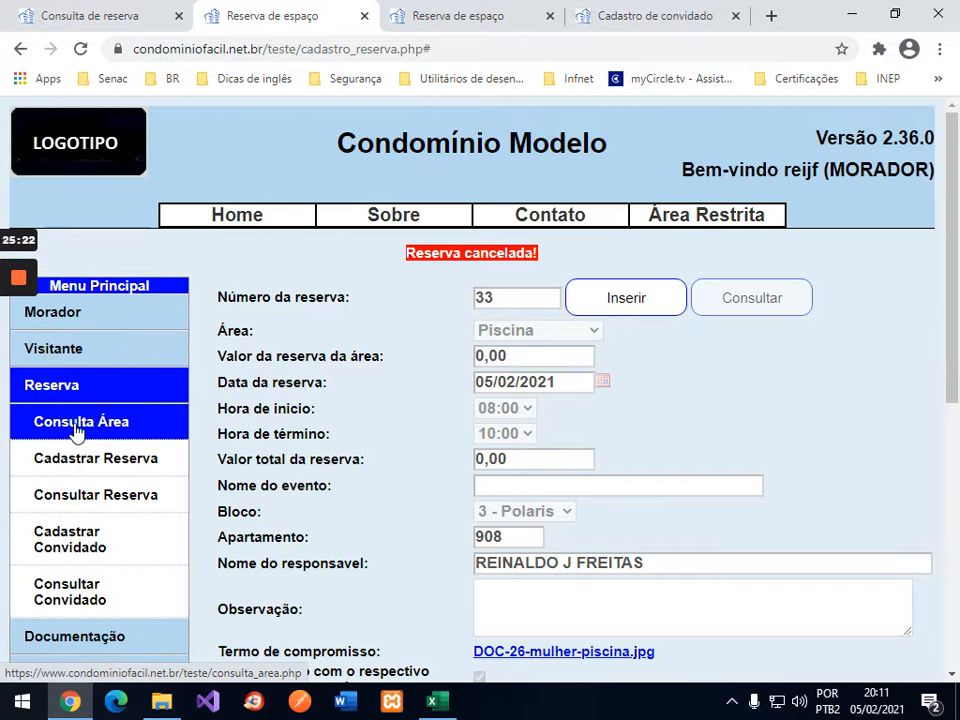
right_click(93, 428)
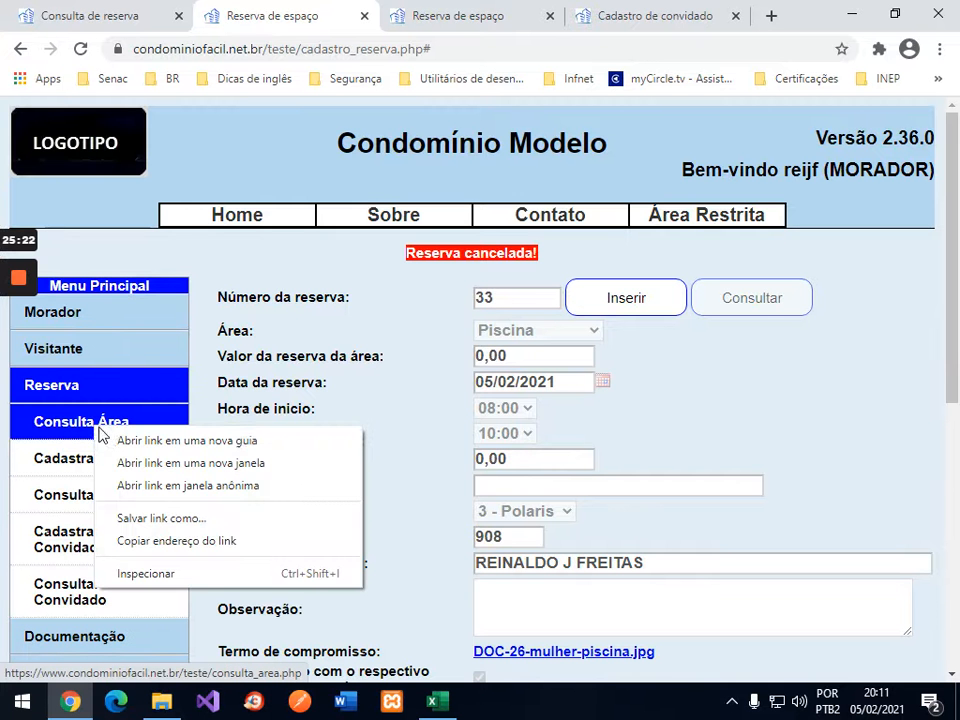
left_click(159, 443)
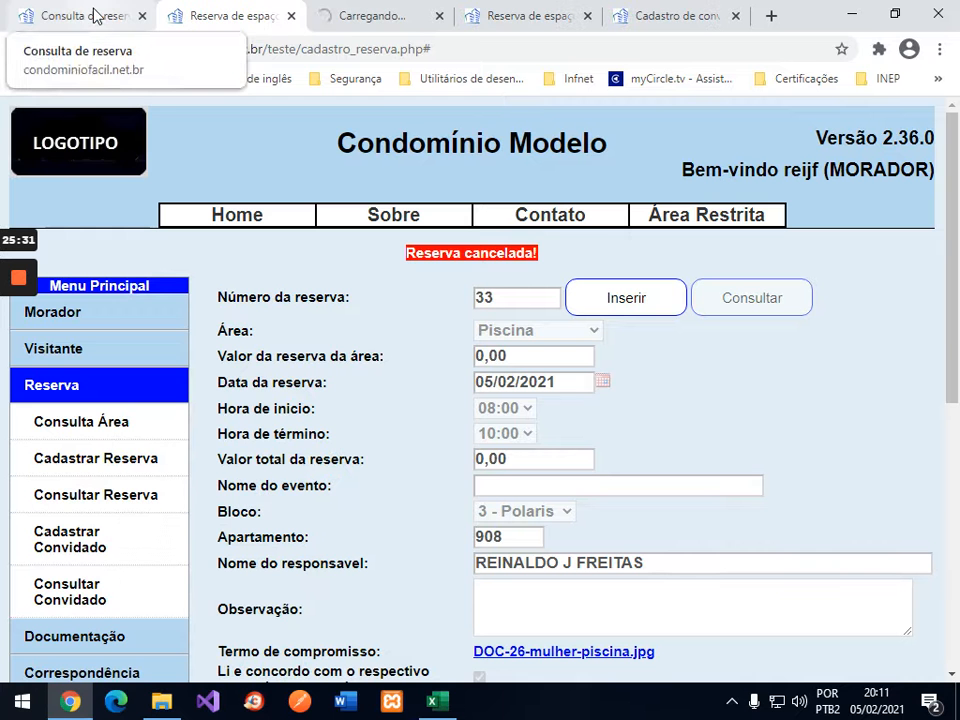
left_click(291, 17)
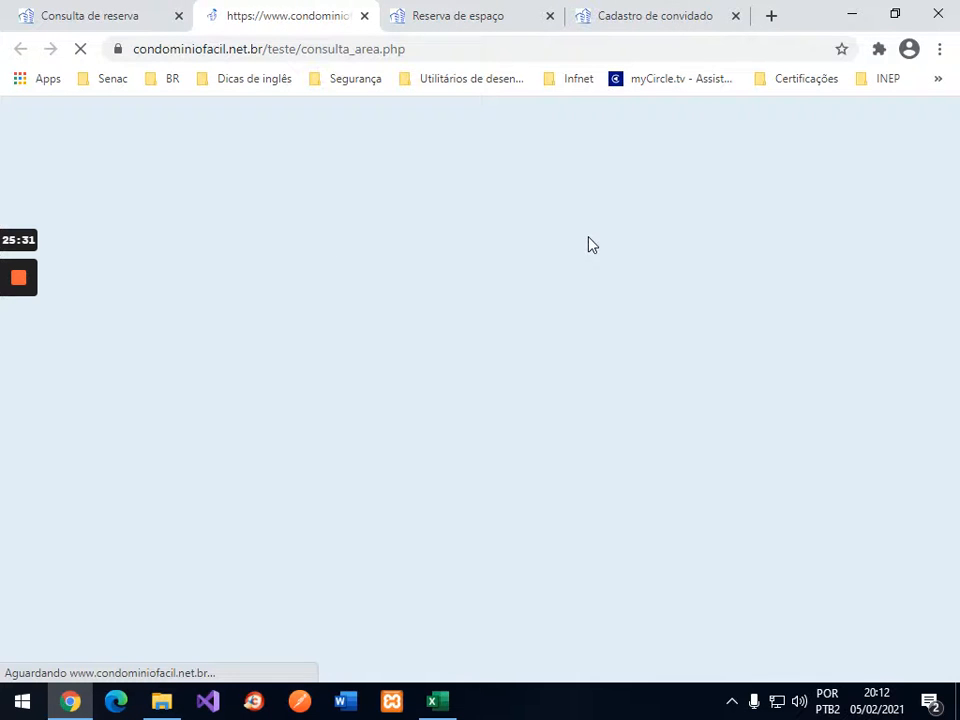
Step: Bring up the Excel guest sheet and select the 3/908 cells E4 and E3
left_click(440, 704)
left_click(482, 418)
left_click(495, 388)
Step: Clear the 3 guests from E3 so the 05/fev 08:00 slot shows 5 available
key("Delete")
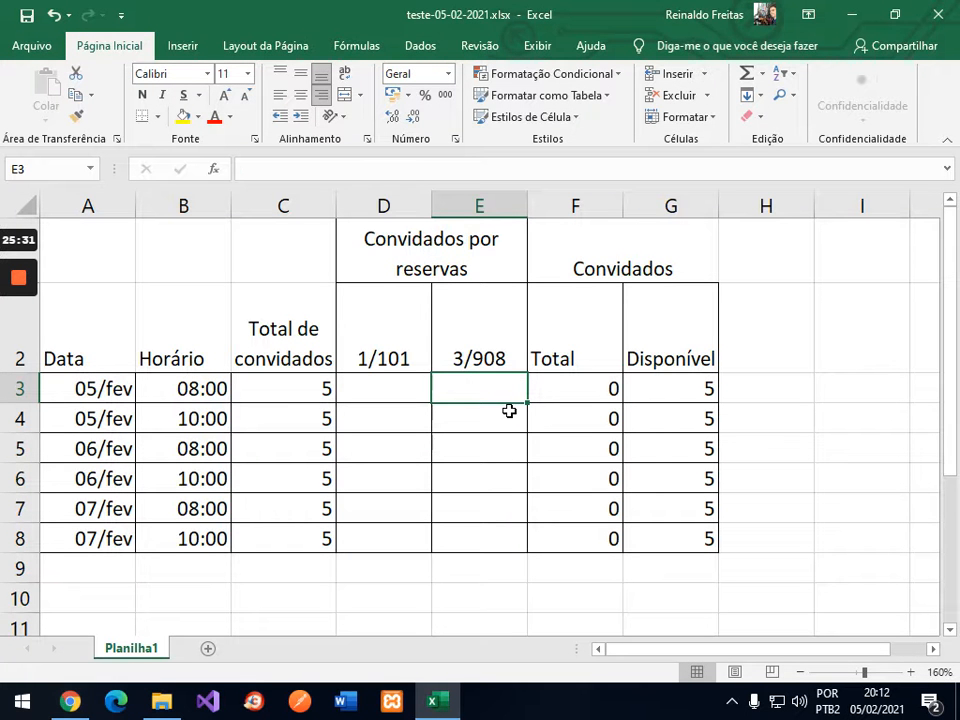
left_click(509, 411)
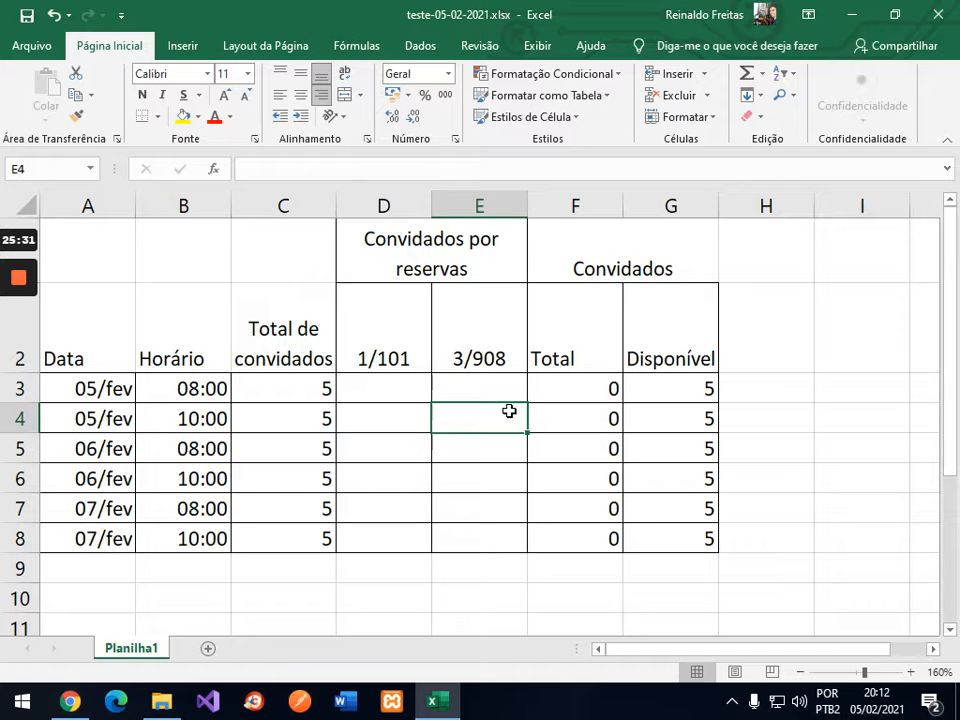
left_click(180, 420)
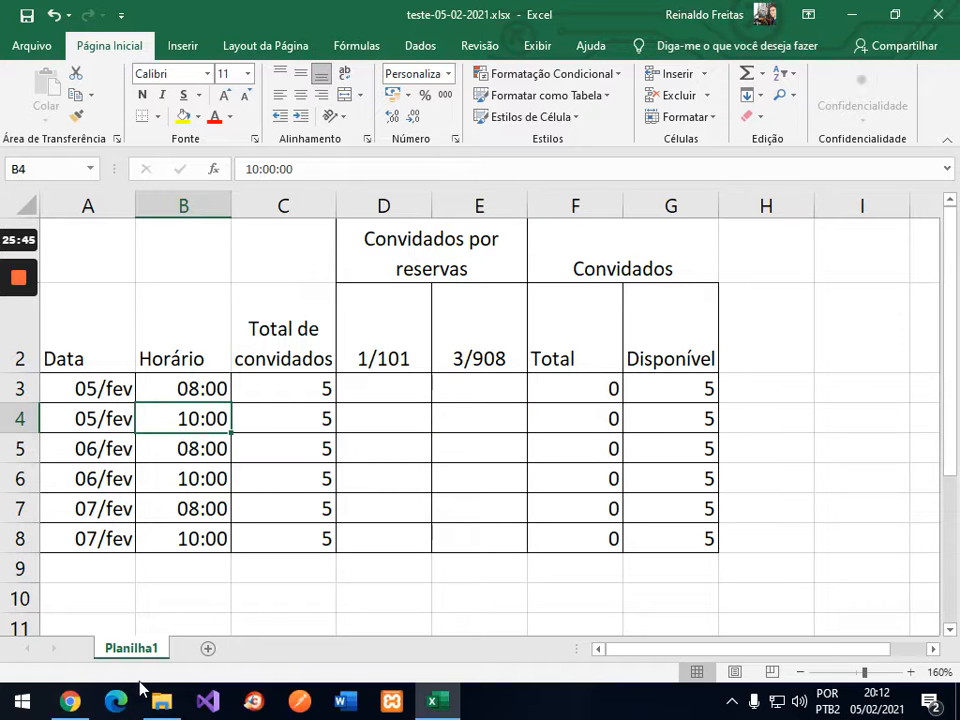
left_click(70, 701)
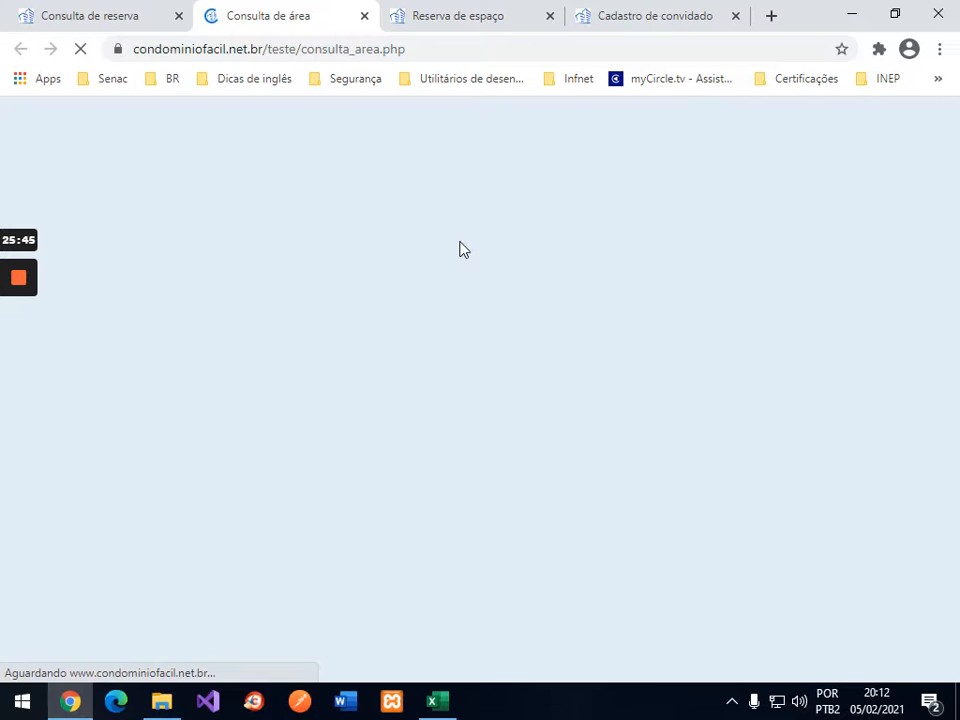
Step: Query Piscina availability with Reservas até 07/02/2021 on the Consulta de área page
left_click(488, 18)
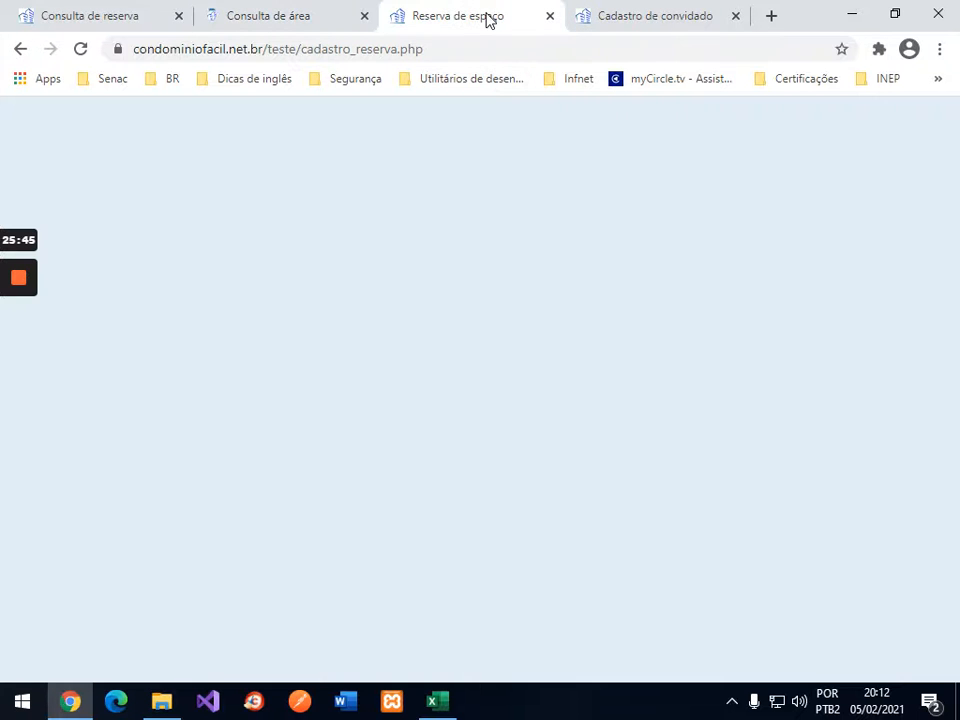
left_click(636, 14)
left_click(305, 10)
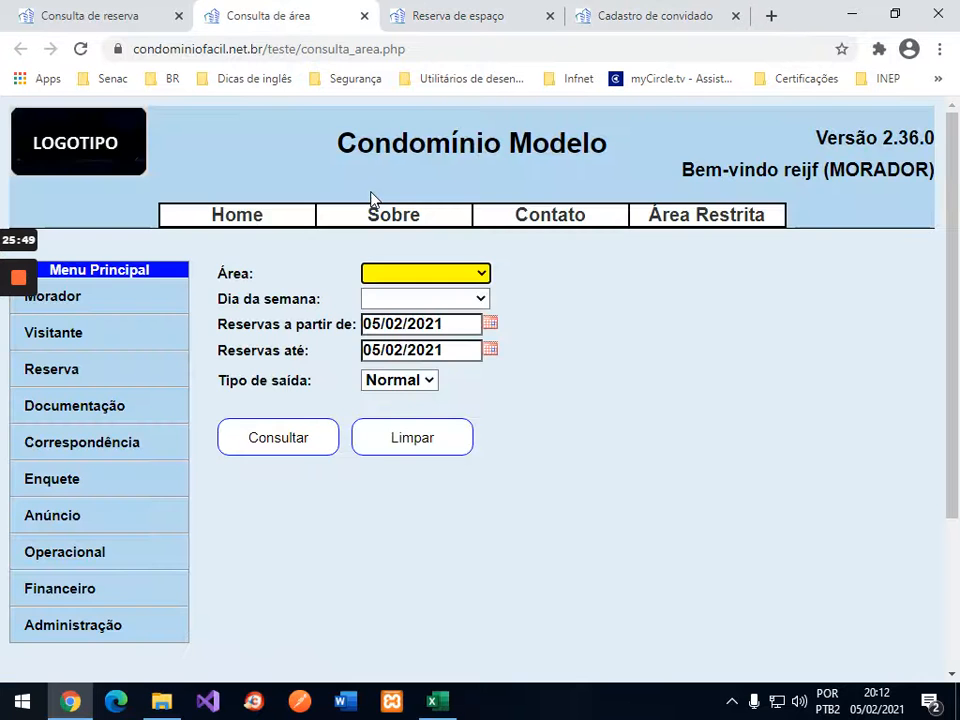
left_click(481, 275)
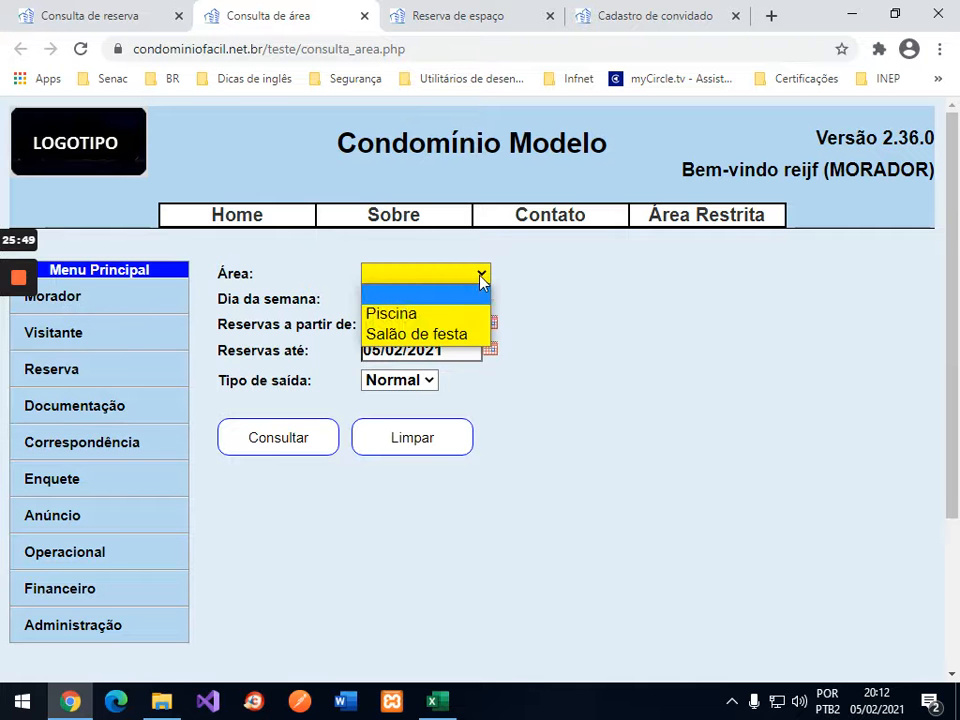
left_click(441, 314)
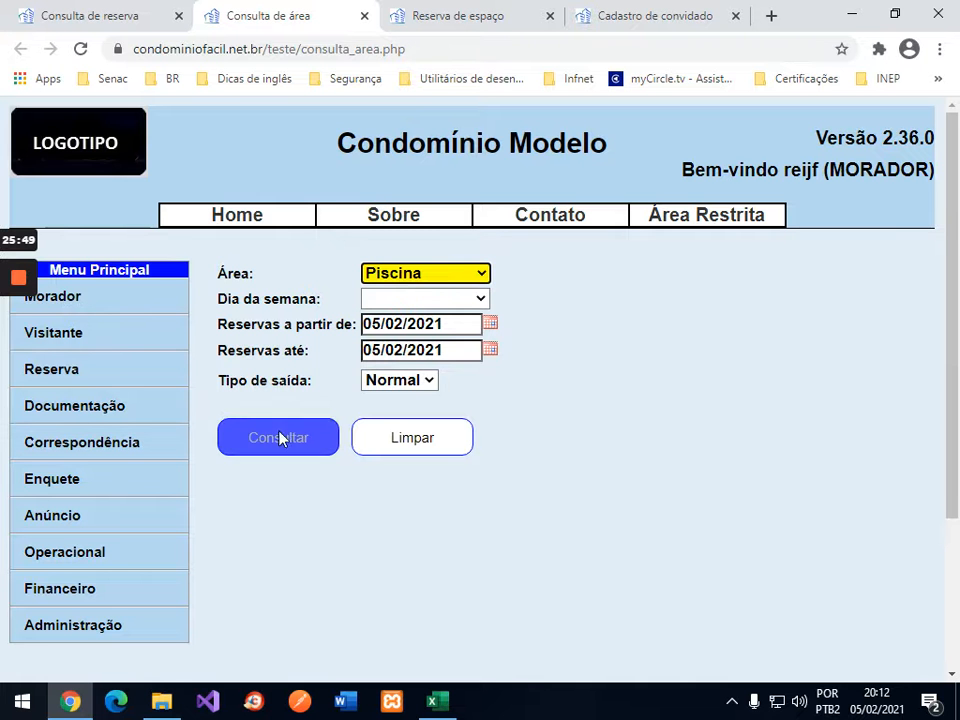
left_click(490, 351)
left_click(491, 352)
left_click(390, 470)
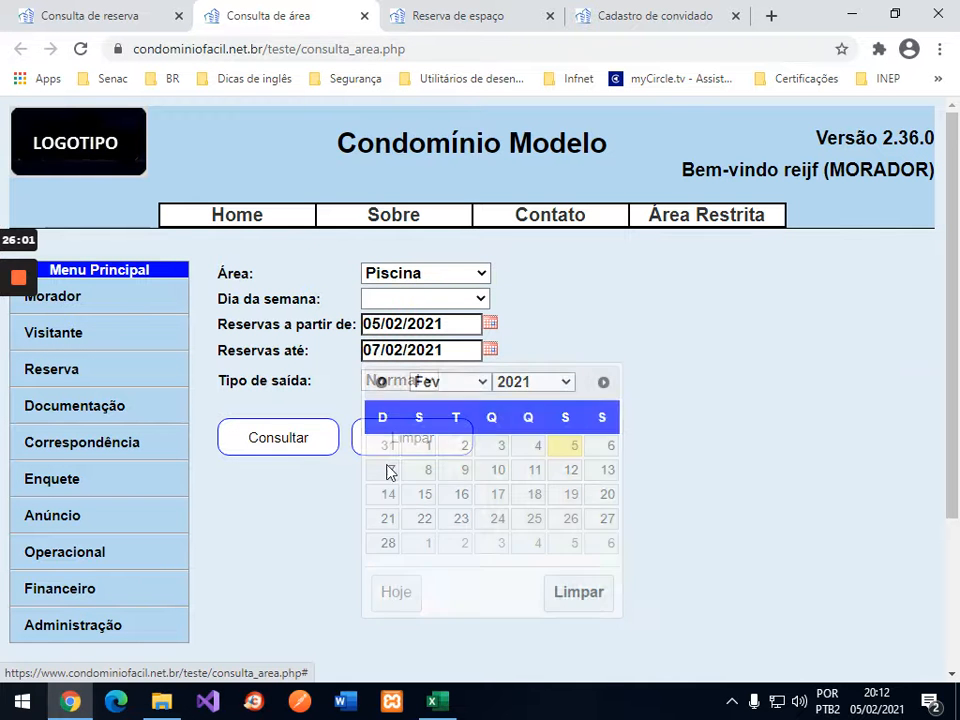
left_click(279, 446)
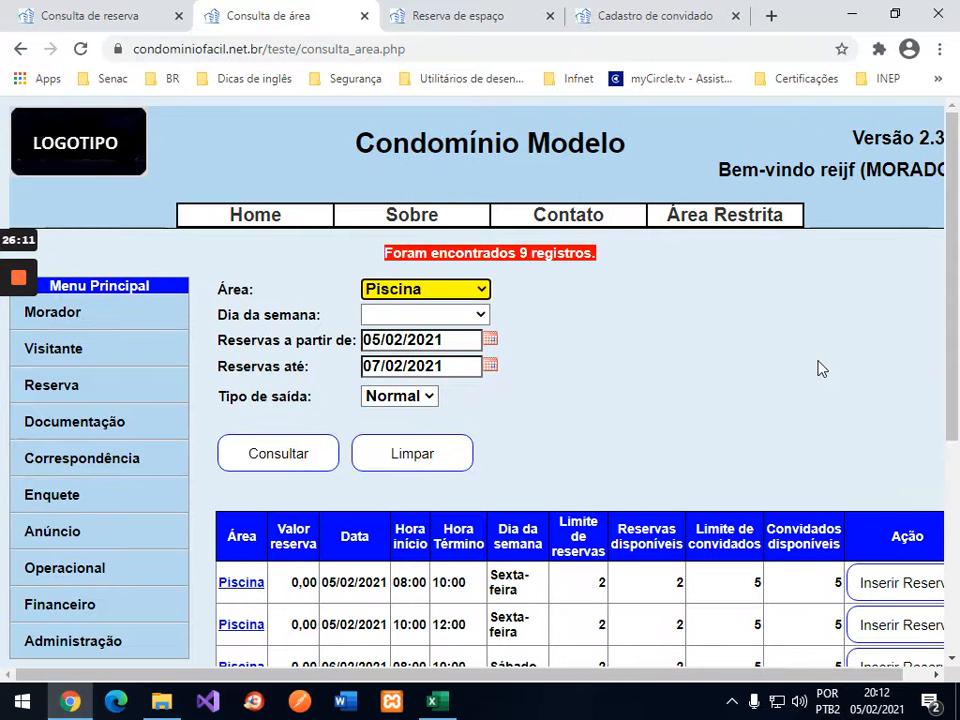
scroll(820, 368, "down", 3)
scroll(820, 368, "up", 2)
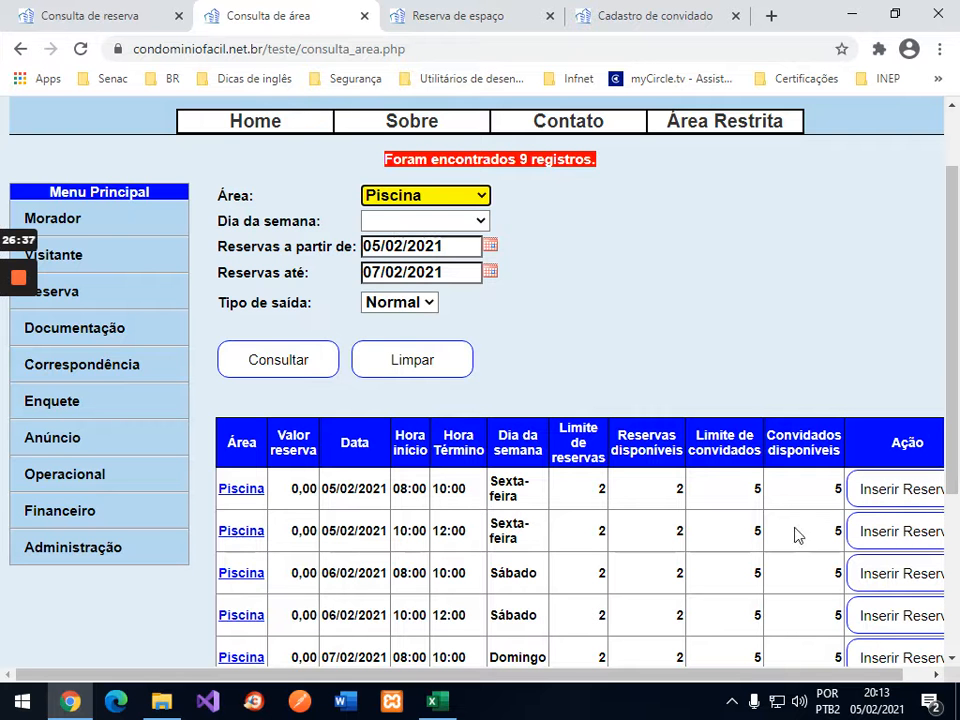
Step: Book the 05/02/2021 10:00–12:00 Piscina slot, accept the terms, and save it as reservation 34
left_click(897, 533)
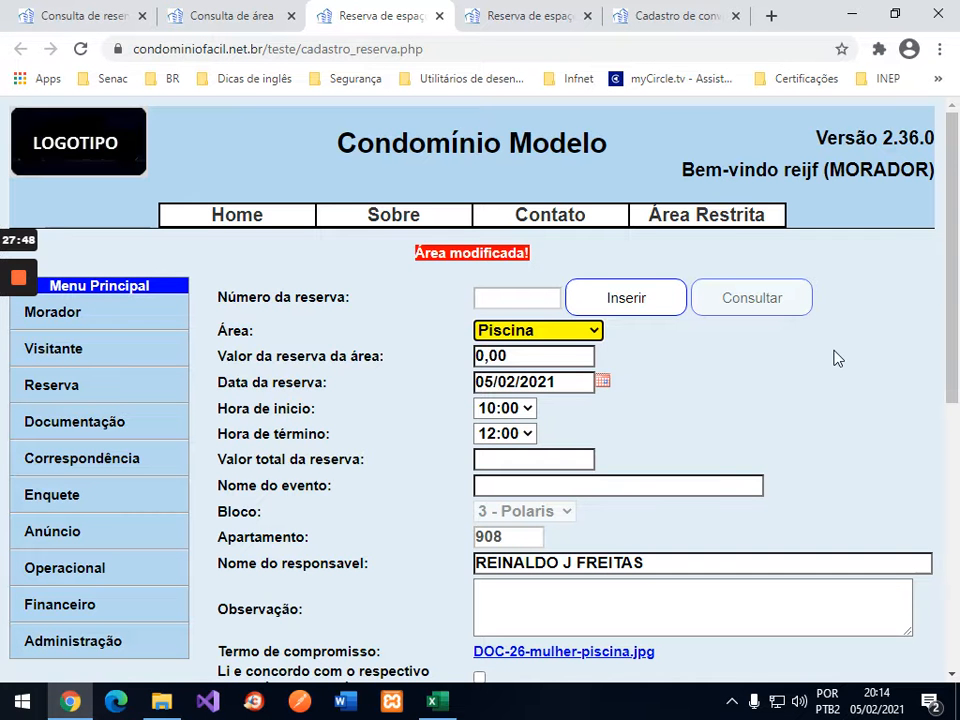
scroll(838, 358, "down", 4)
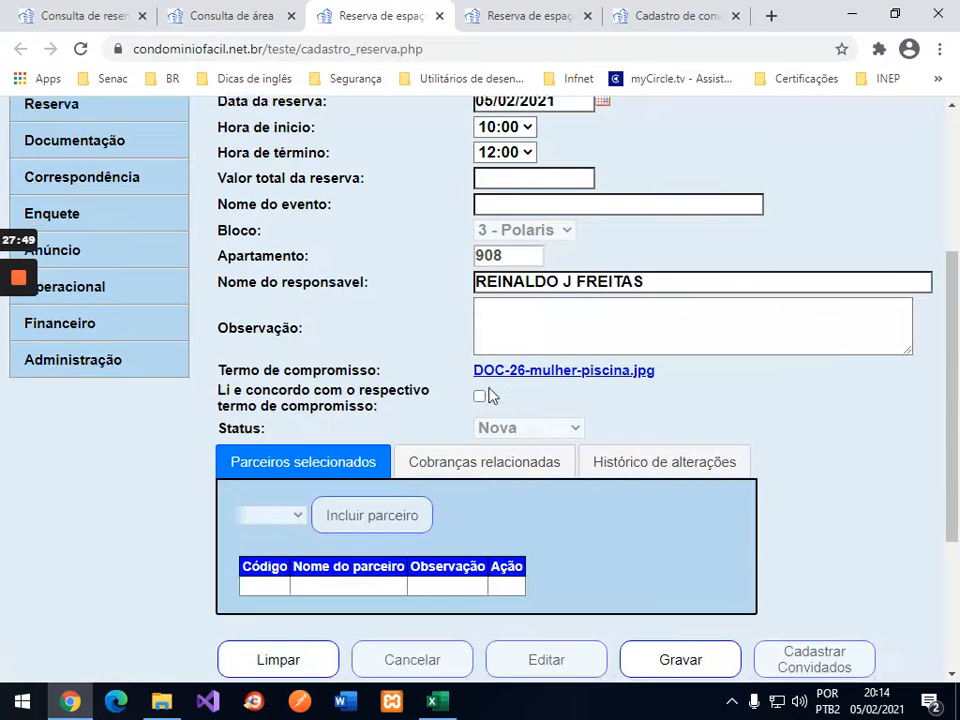
left_click(479, 400)
scroll(789, 347, "up", 4)
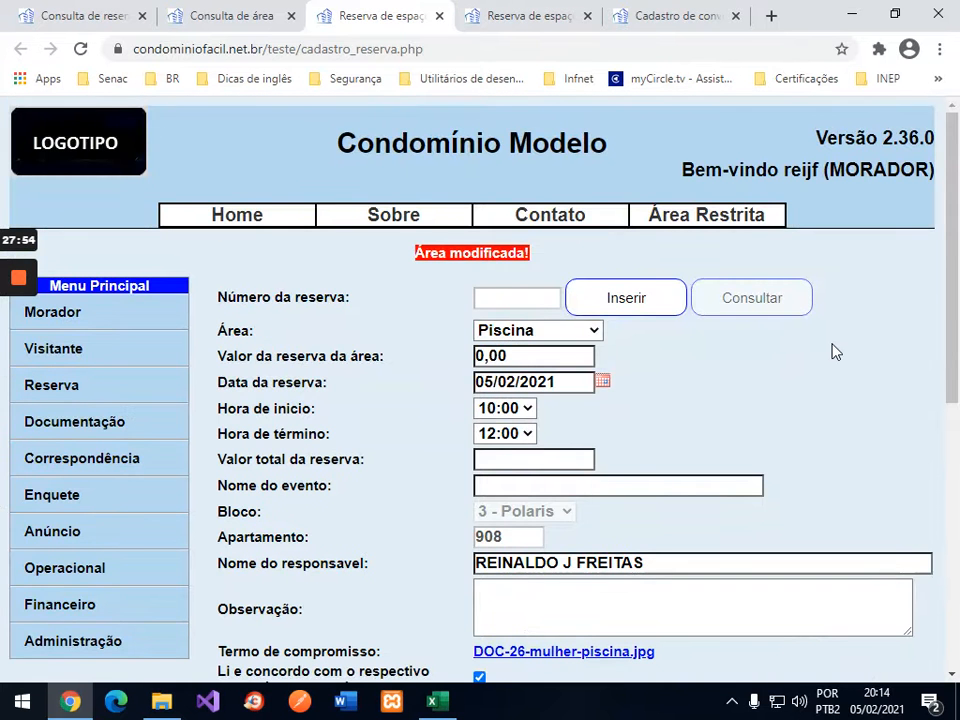
scroll(834, 350, "down", 1)
scroll(834, 351, "down", 3)
scroll(834, 351, "up", 3)
scroll(834, 351, "down", 3)
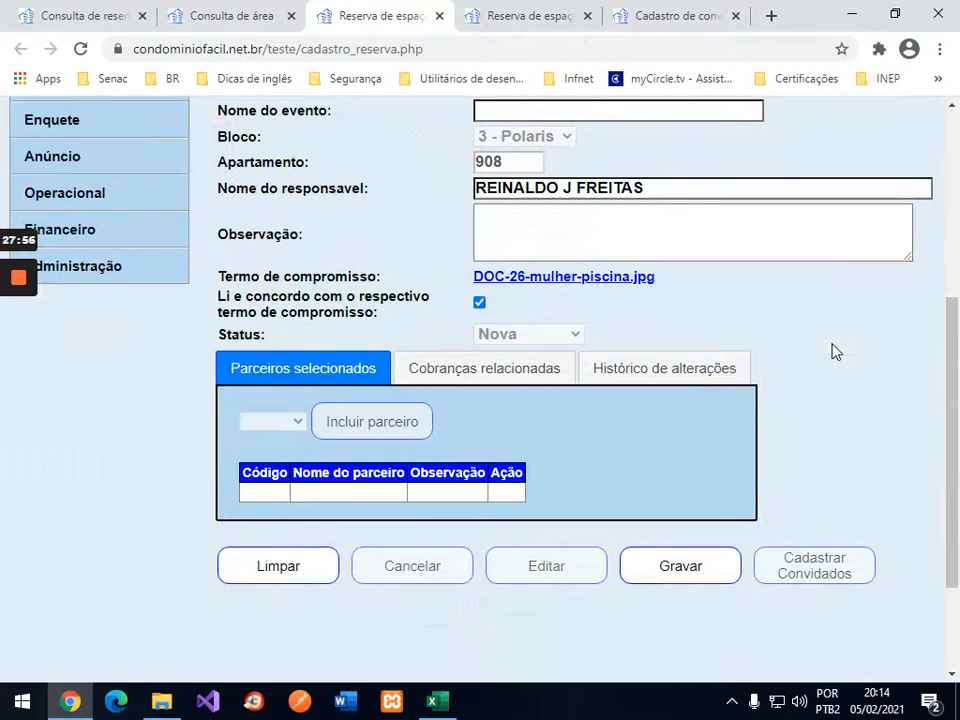
left_click(697, 563)
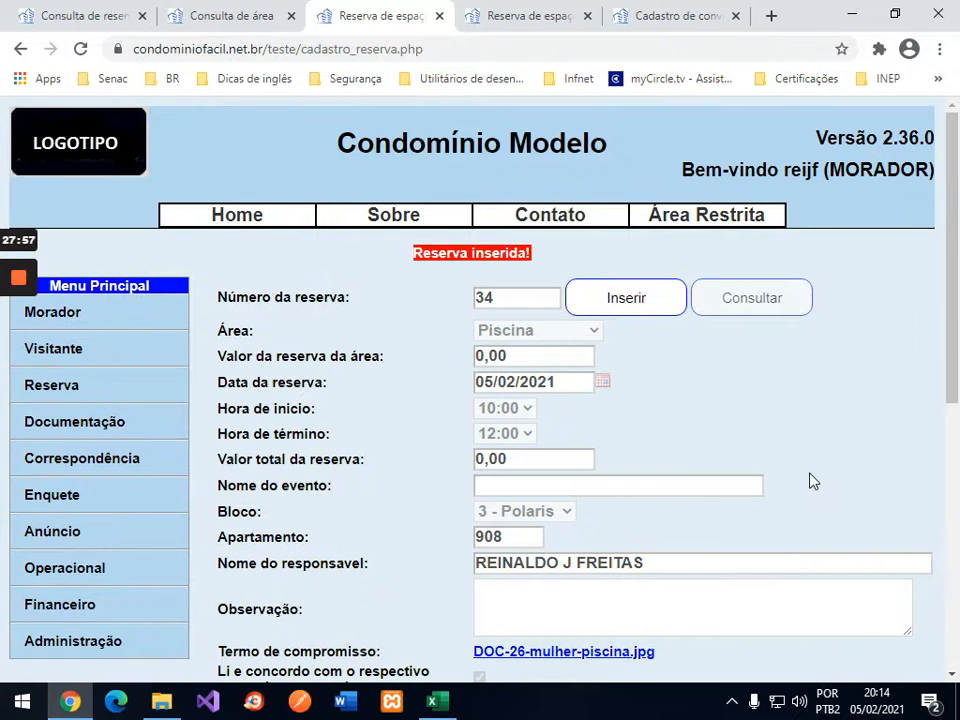
scroll(812, 481, "down", 5)
Step: Register three guests for reservation 34, entering and saving each guest's name
left_click(804, 477)
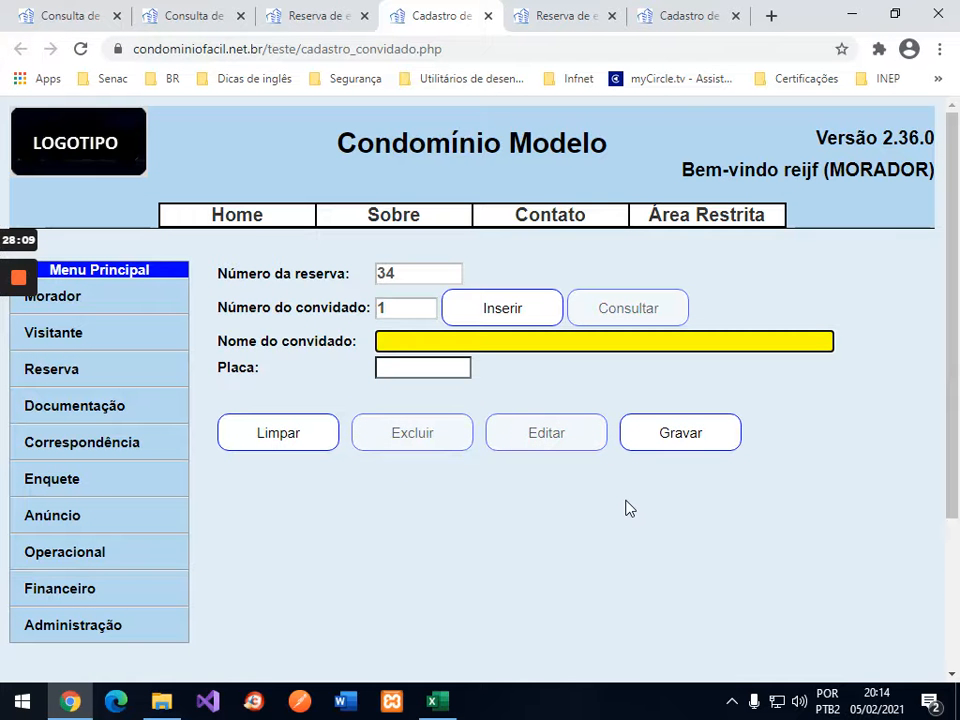
type("reinaldo")
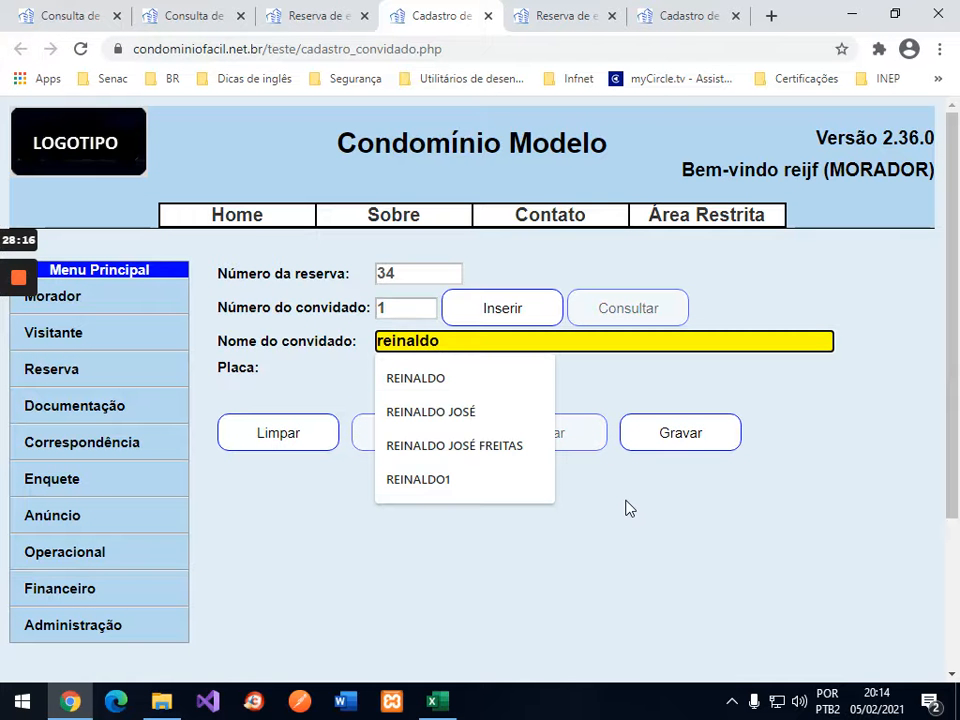
left_click(679, 444)
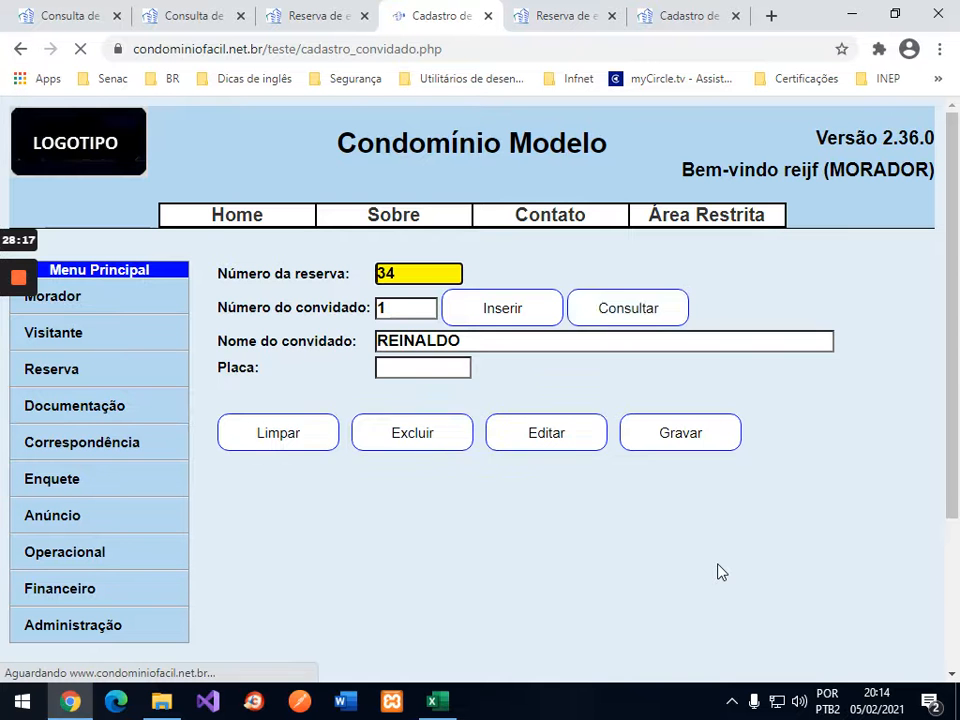
left_click(533, 337)
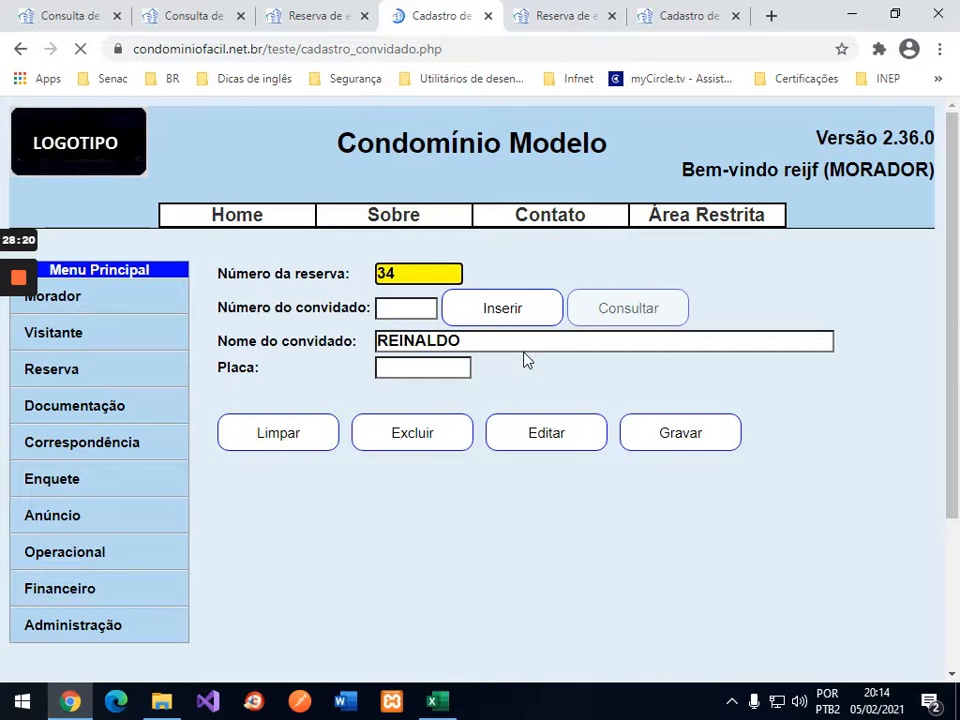
type("ronald")
key("BackSpace")
type("ldo")
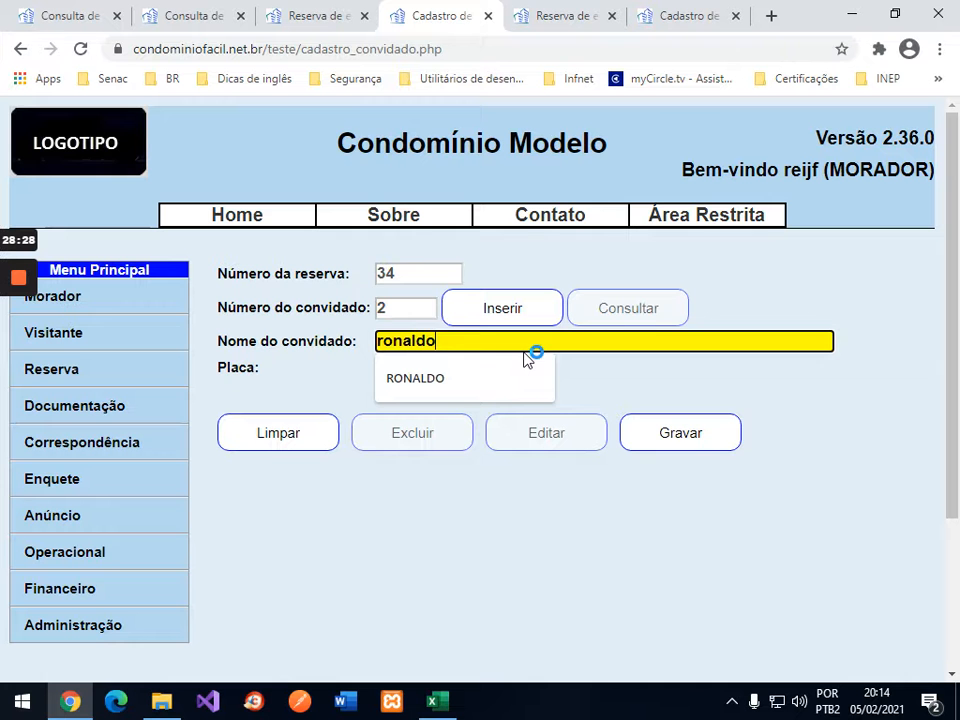
left_click(671, 437)
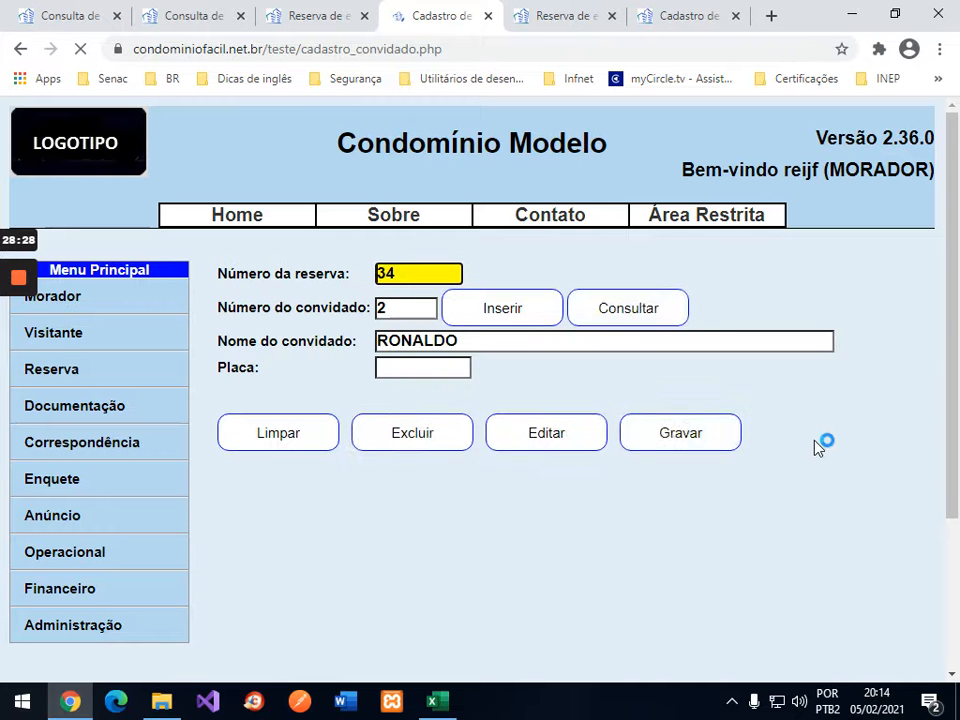
left_click(508, 326)
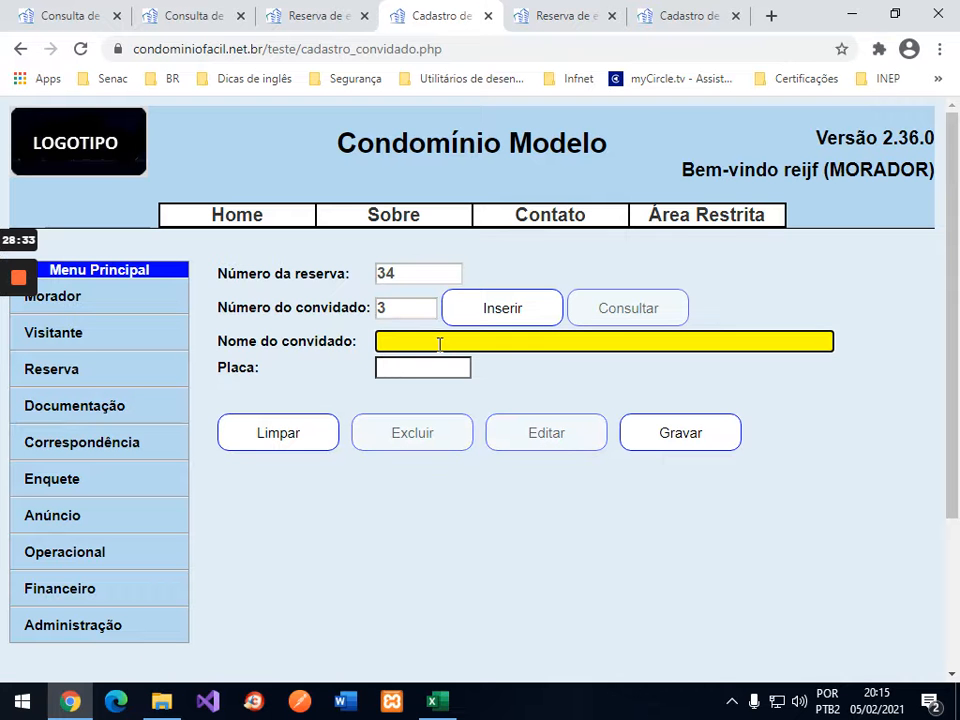
type("joão")
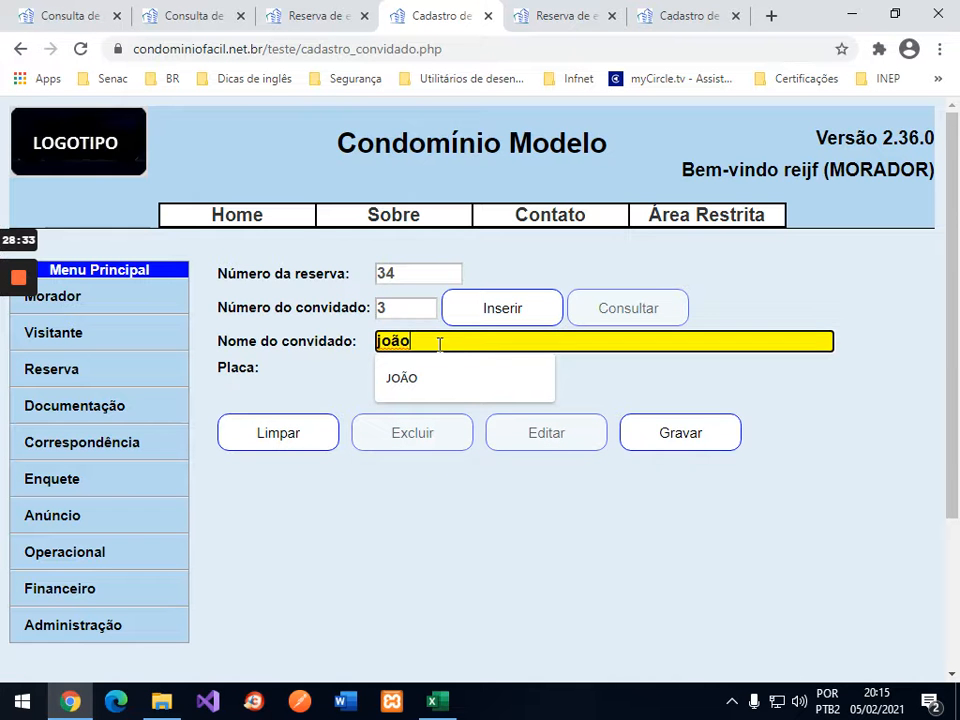
left_click(706, 440)
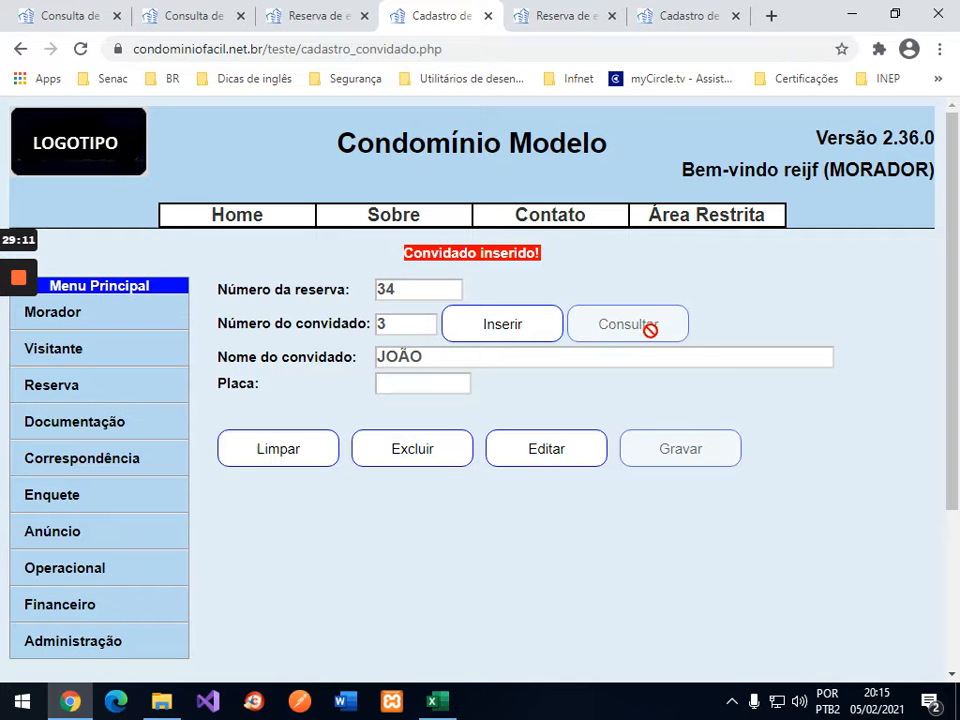
Step: Close the extra tabs and rerun the Piscina query, showing 05/02 10:00 with 2 guests available
left_click(488, 16)
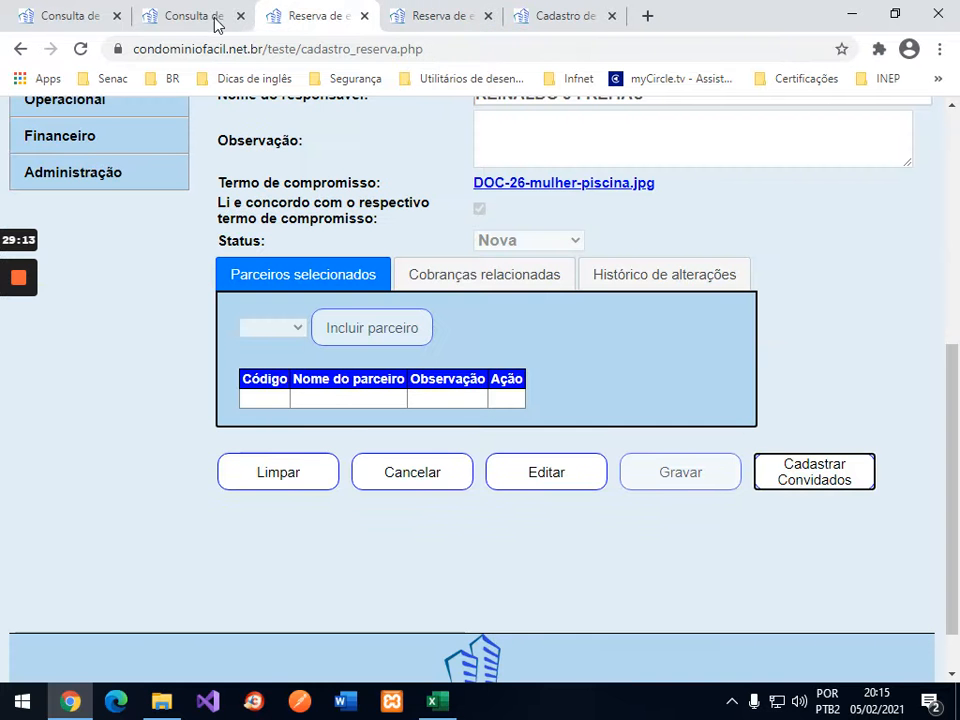
left_click(440, 16)
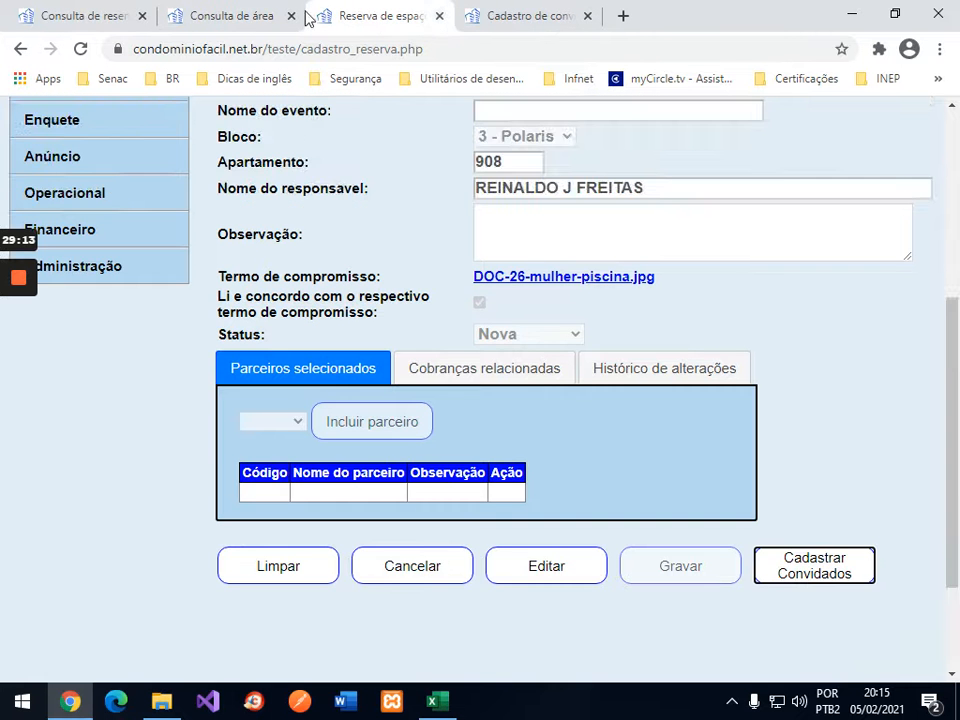
left_click(246, 14)
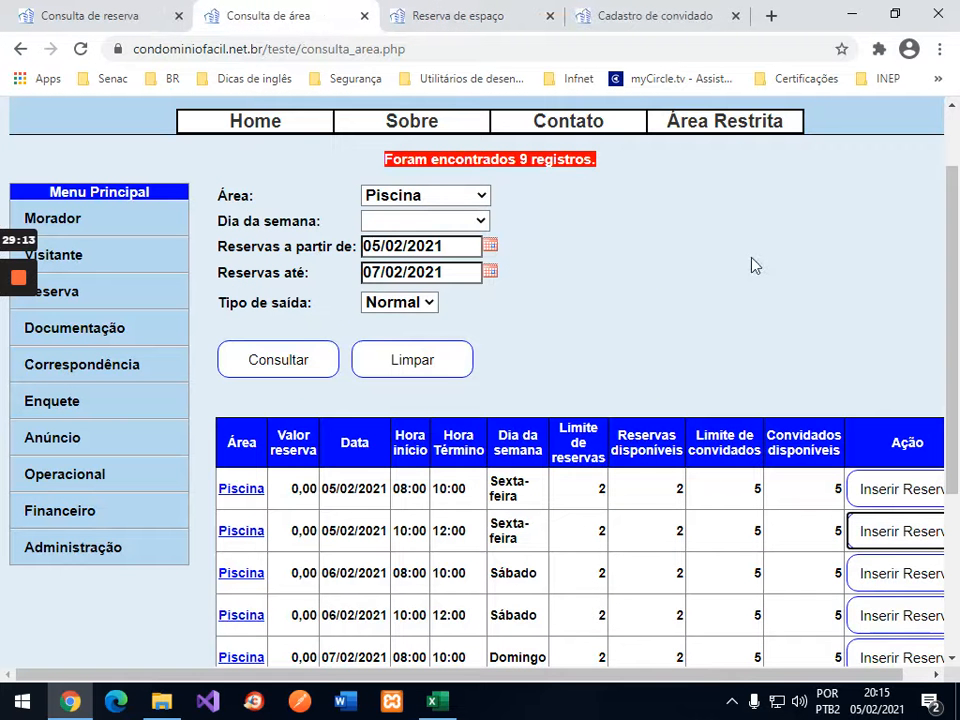
left_click(253, 360)
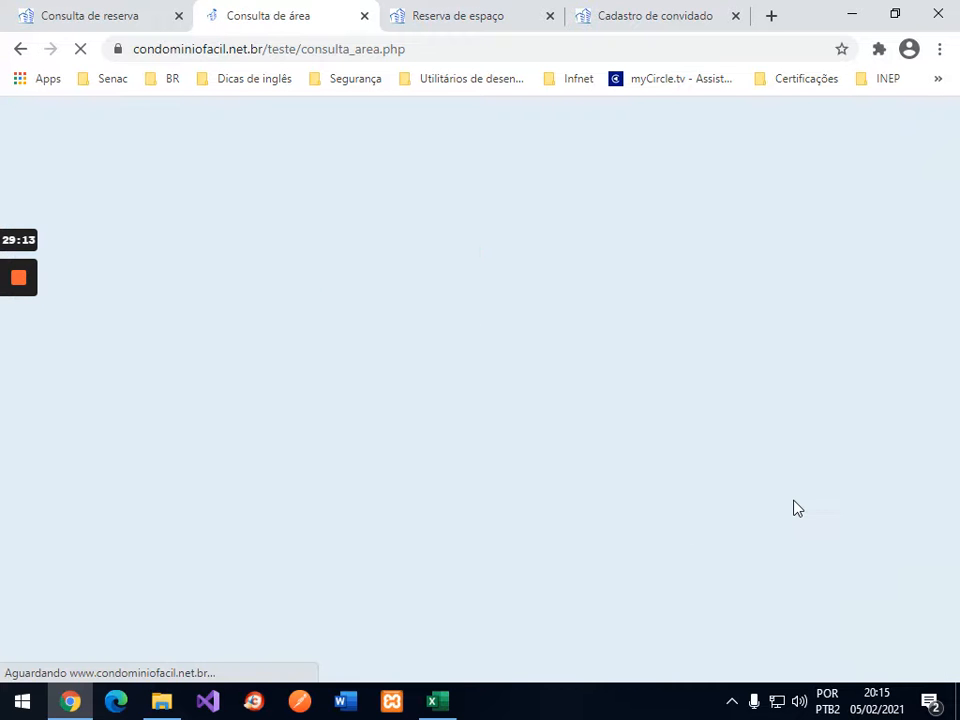
scroll(795, 505, "down", 2)
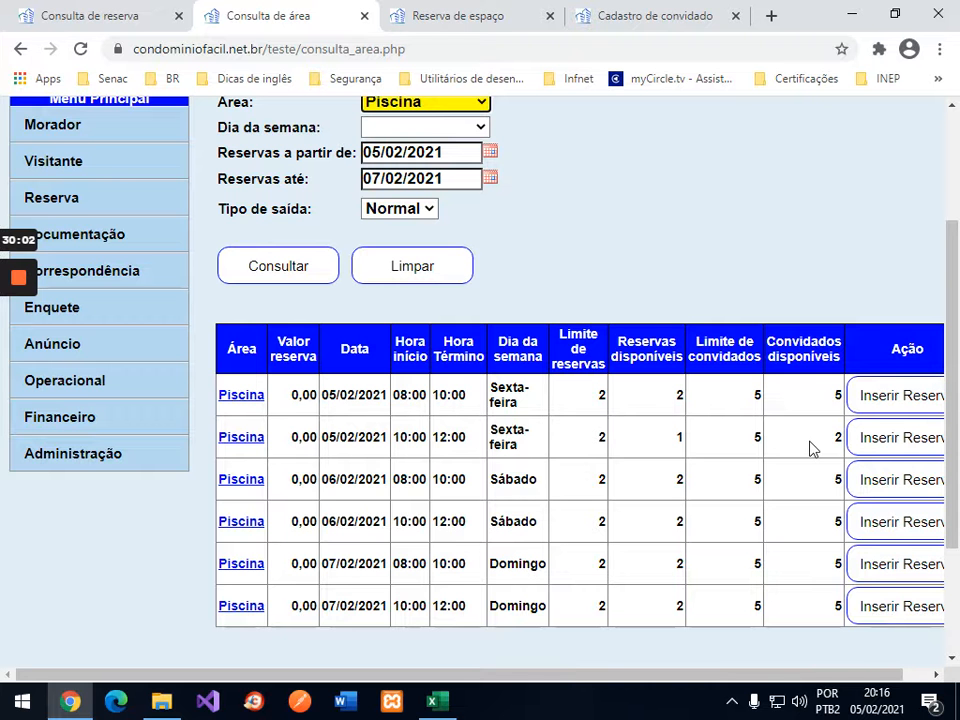
scroll(754, 193, "up", 3)
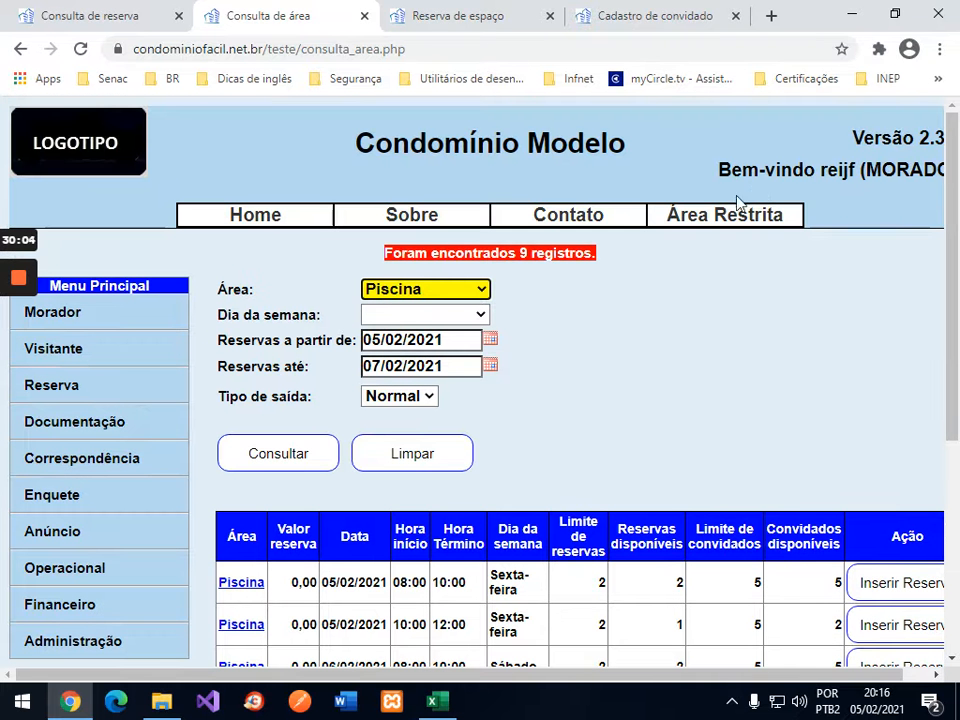
left_click(735, 17)
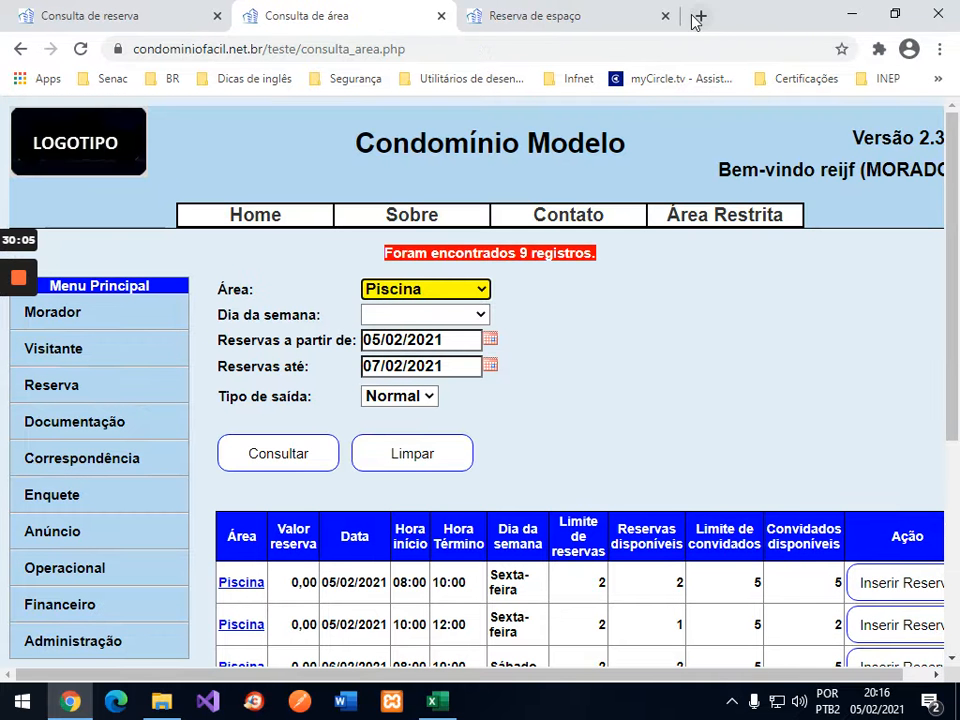
Step: Close the remaining tabs and log out via Área Restrita > Sair
left_click(665, 16)
left_click(441, 18)
scroll(707, 242, "up", 3)
mouse_move(681, 227)
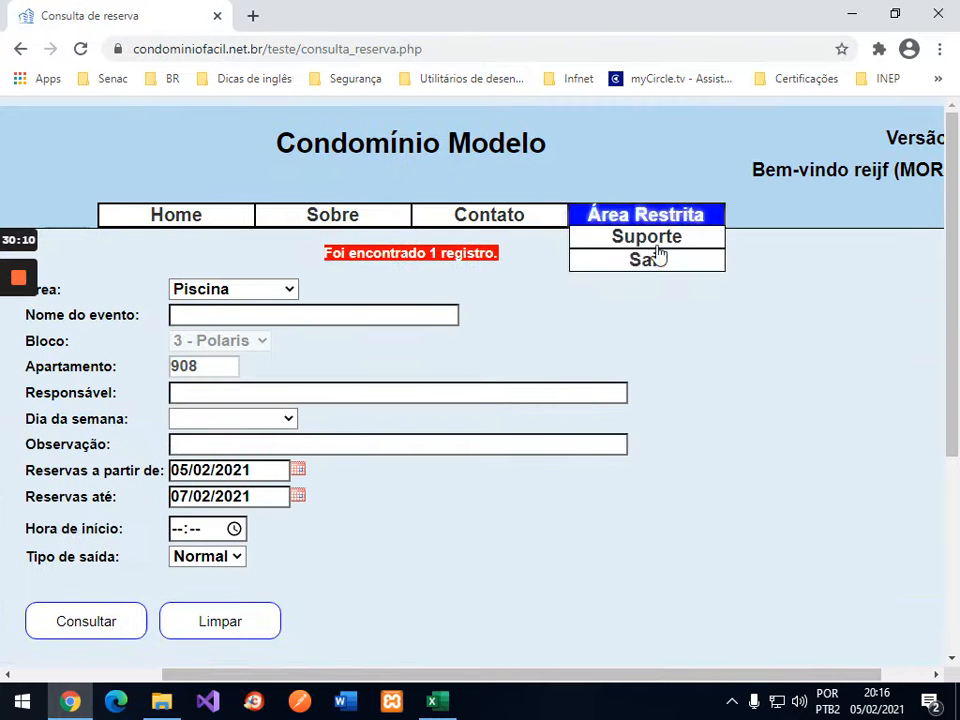
left_click(650, 260)
left_click(556, 157)
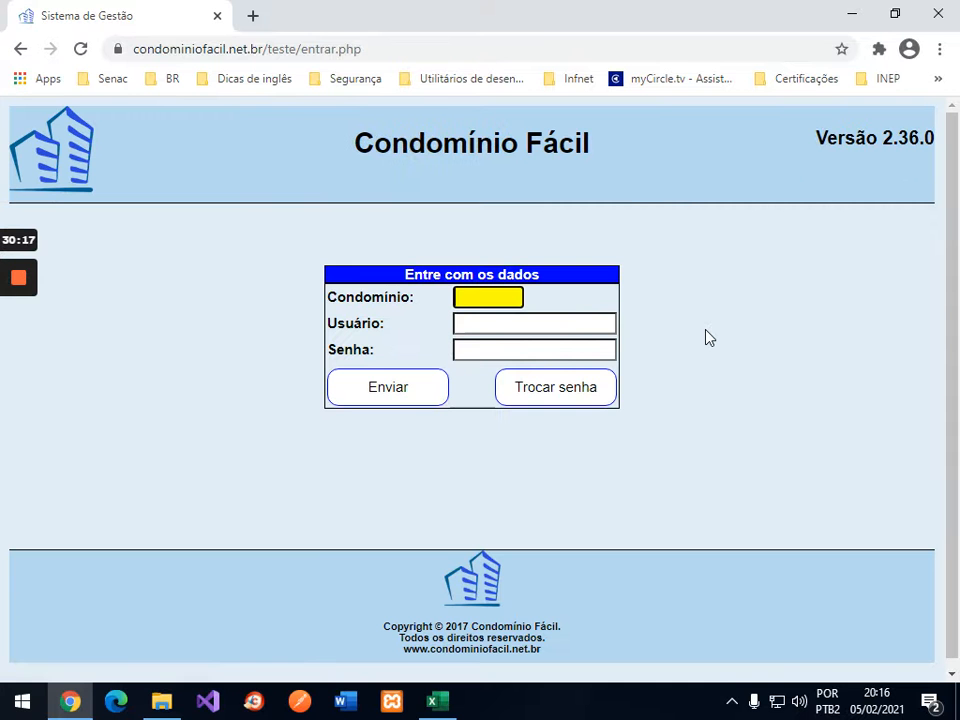
Step: Enter condominium 21 on the login form and switch to the Excel sheet
type("21")
key("Tab")
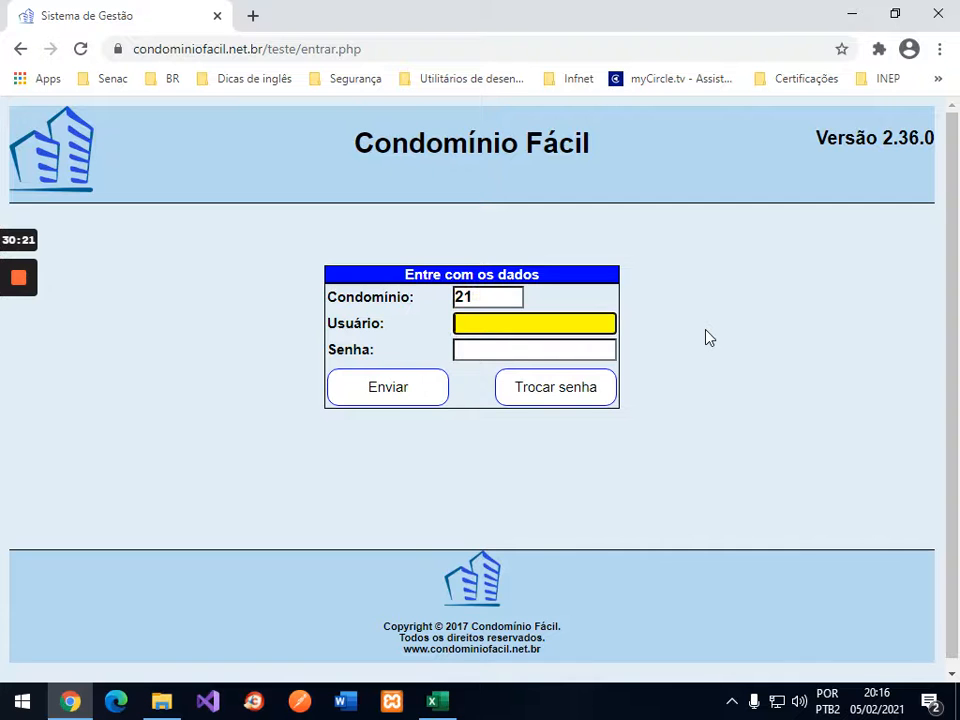
key("alt+Tab")
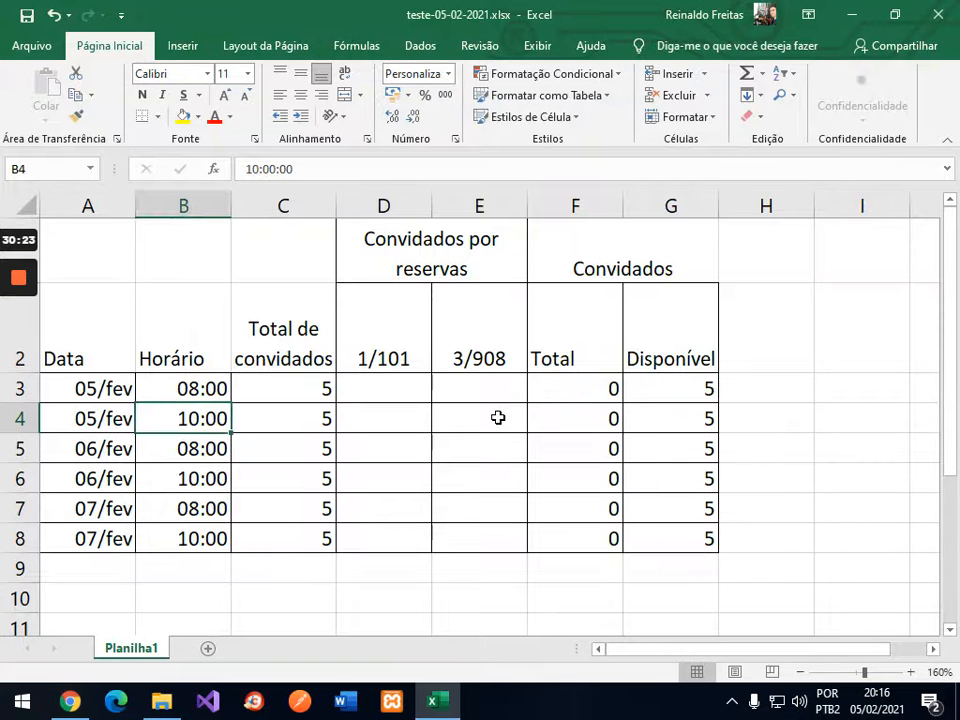
Step: Enter 3 guests for 3/908 at 05/fev 10:00 in E4, leaving 2 available
left_click(498, 417)
type("3")
key("Return")
left_click(498, 417)
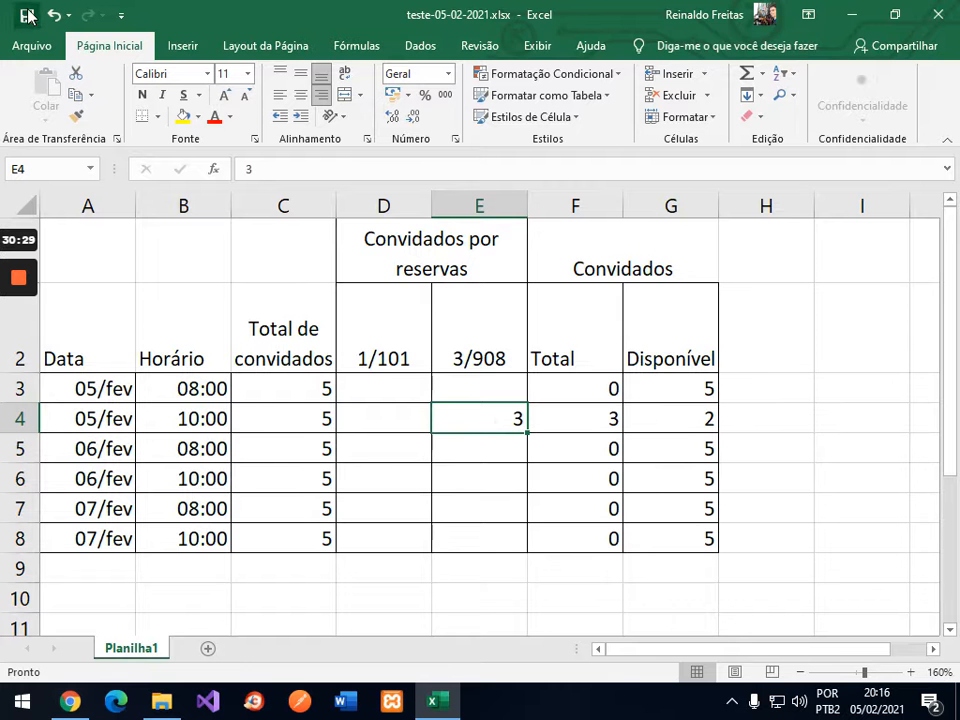
left_click(70, 702)
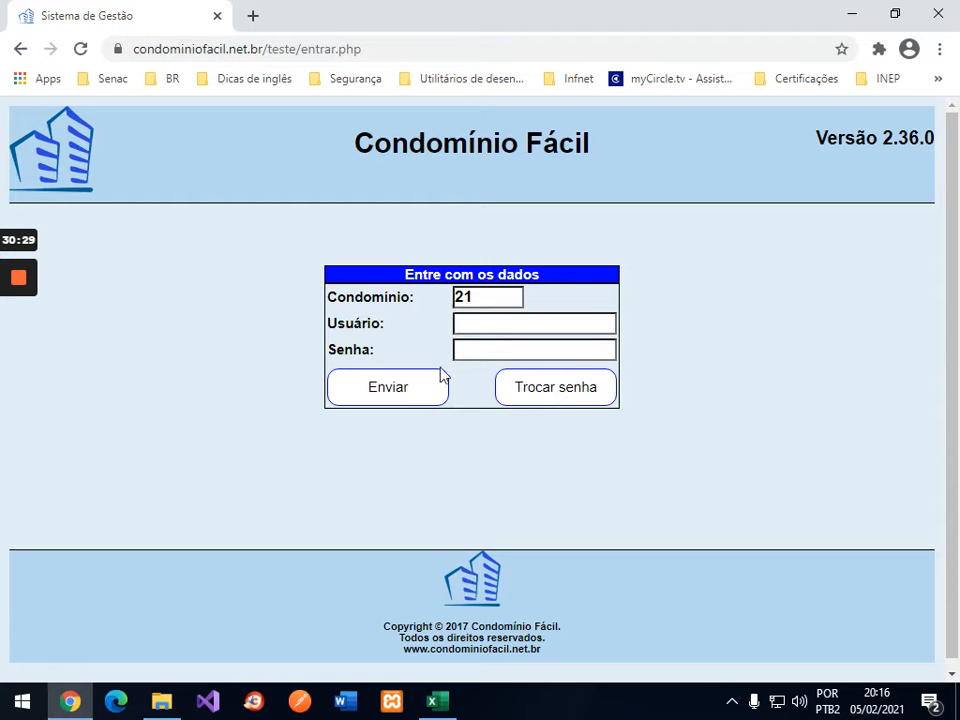
Step: Log in with the resident username and account password to reach the Condomínio Modelo home page
left_click(497, 320)
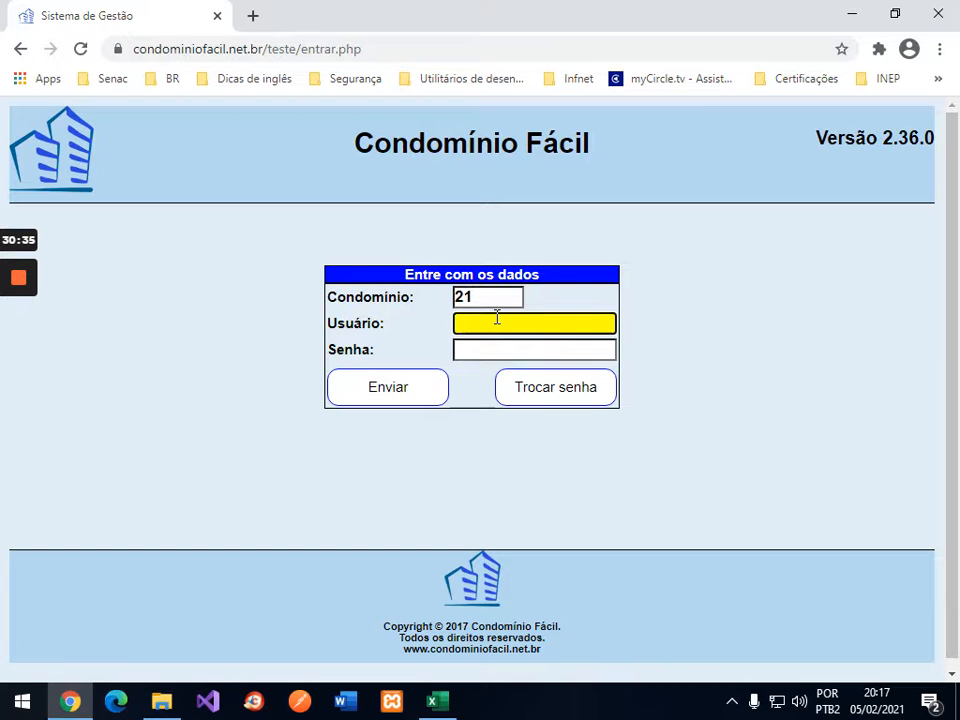
type("morador")
key("Tab")
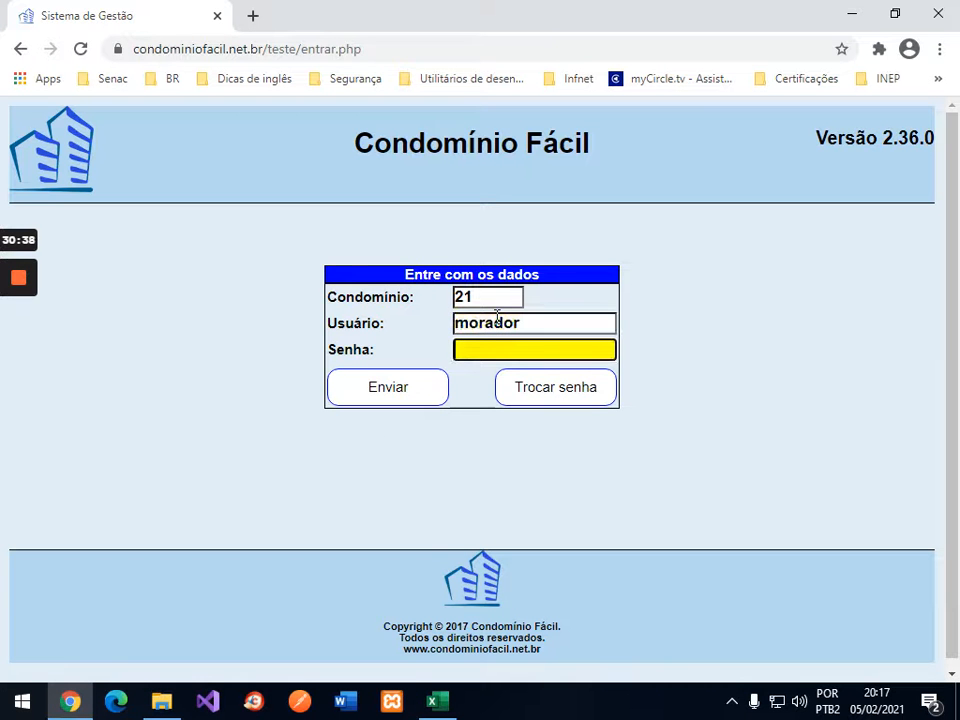
type("****")
key("Return")
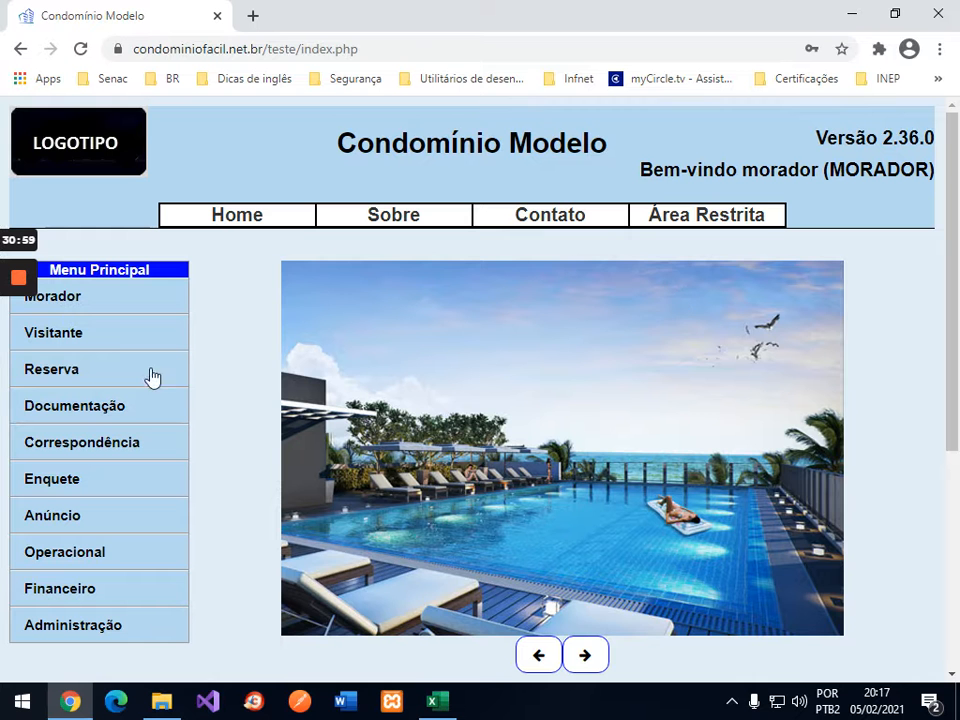
left_click(77, 377)
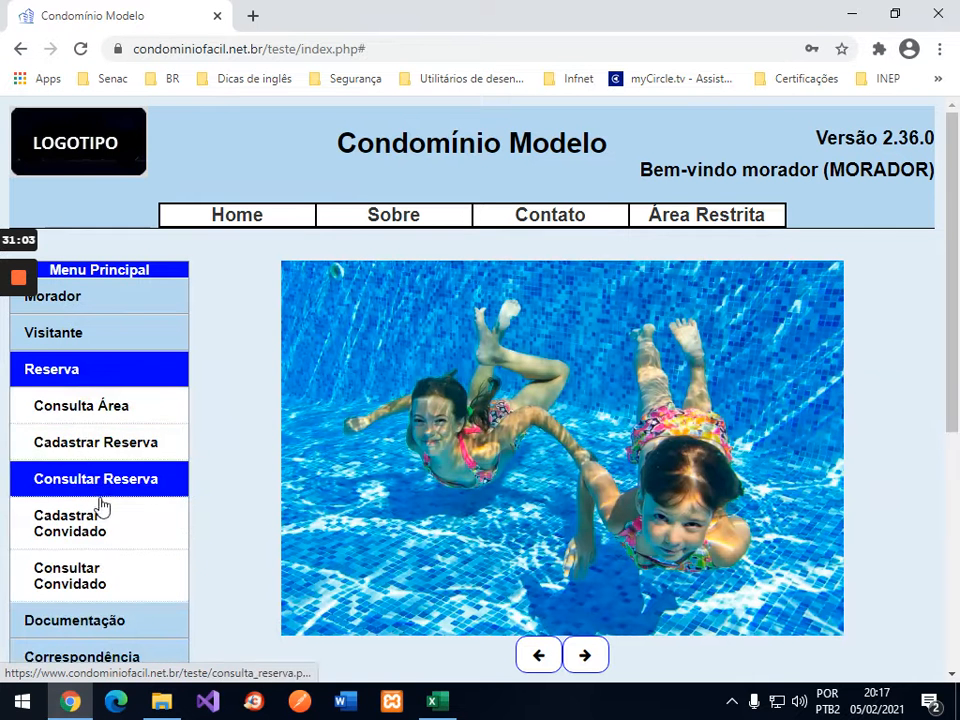
Step: Go to Consultar Reserva, then open the Reserva > Consulta Área availability query
left_click(102, 484)
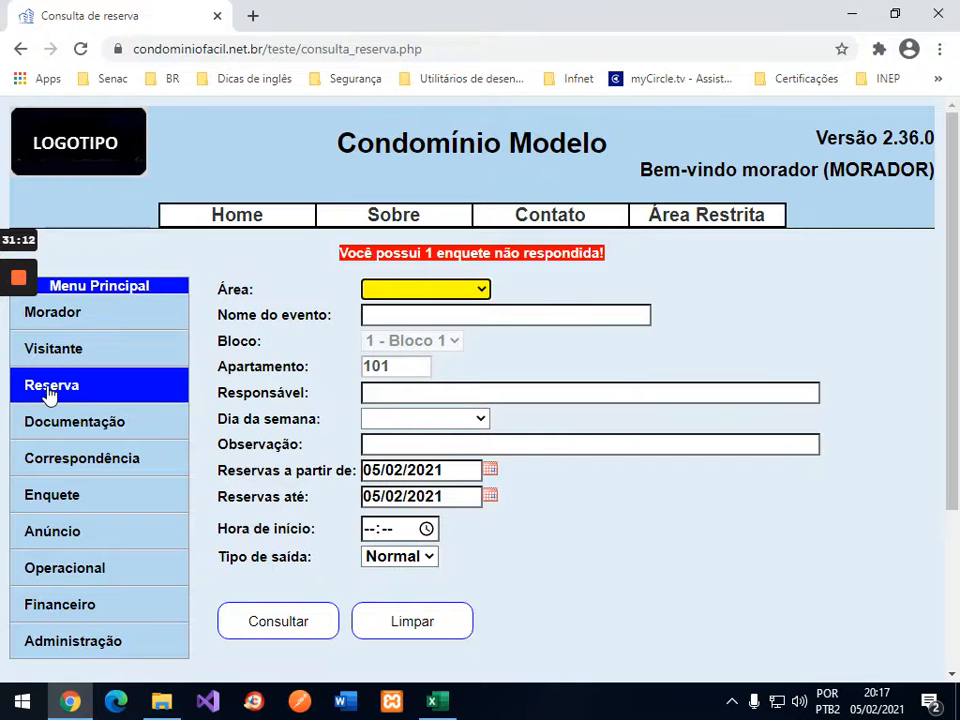
left_click(48, 390)
left_click(60, 425)
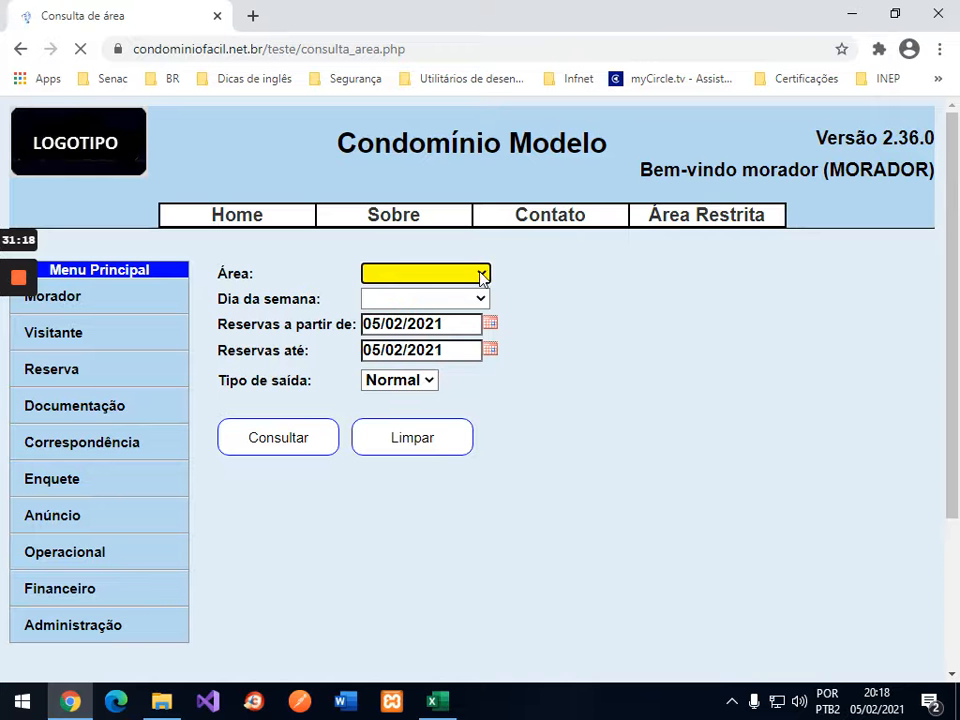
Step: Query Piscina availability from 05/02 to 07/02/2021 and review the 05/02 10:00 slot
left_click(482, 275)
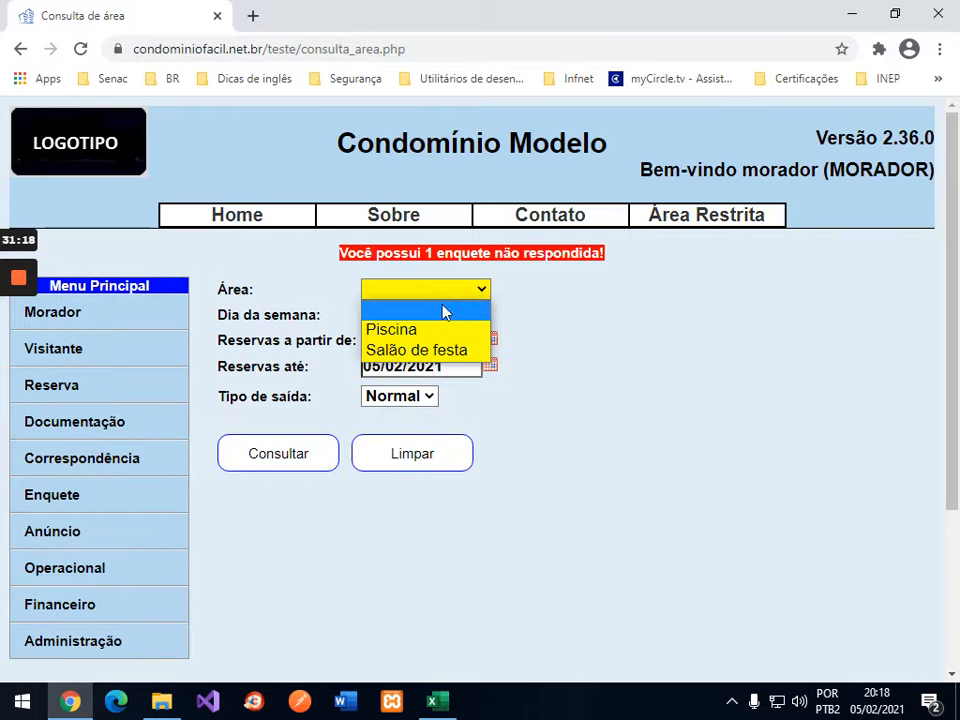
left_click(472, 330)
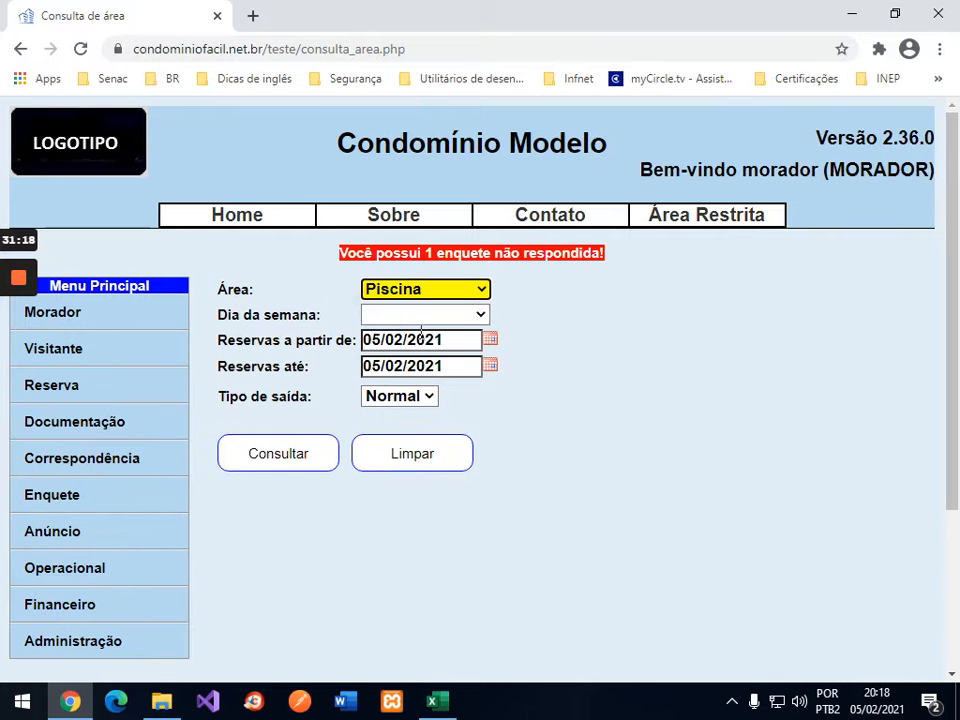
left_click(490, 368)
left_click(490, 367)
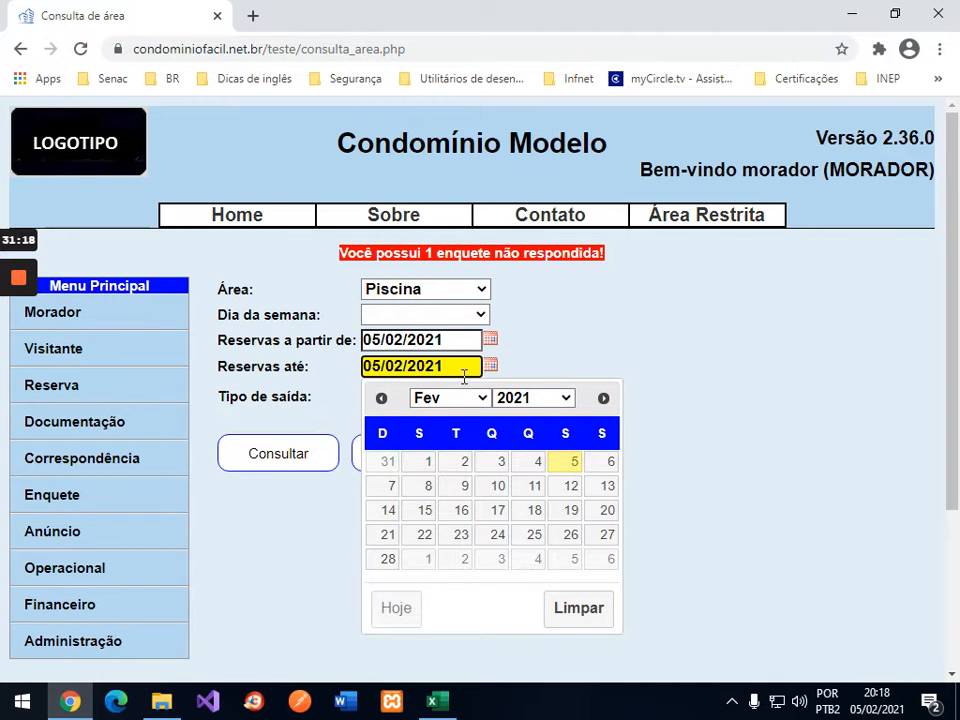
left_click(388, 491)
left_click(300, 453)
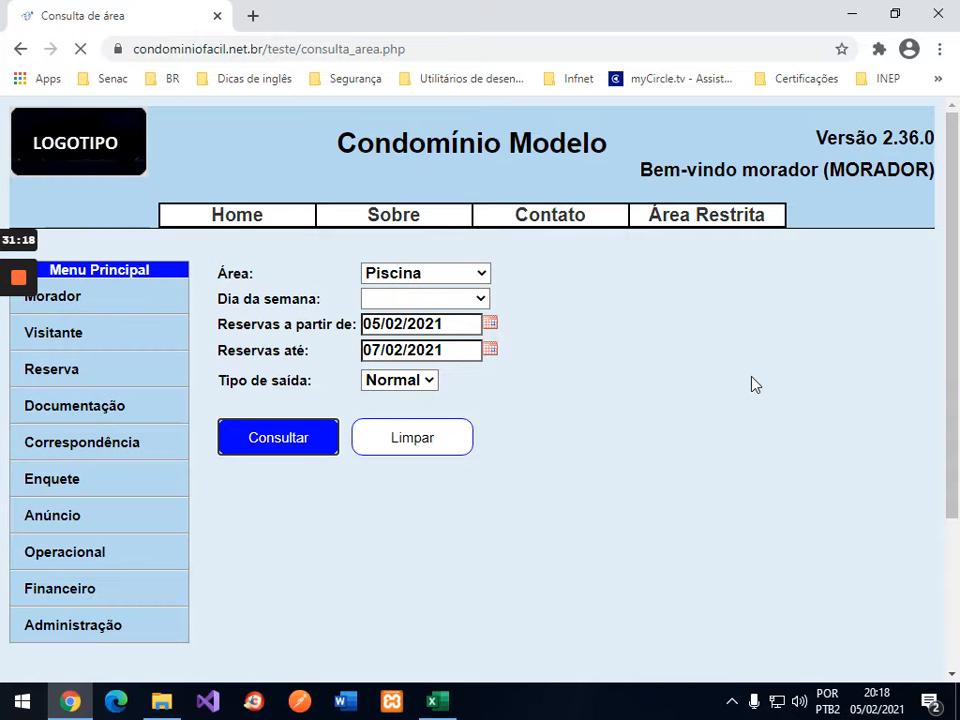
scroll(820, 370, "down", 1)
scroll(855, 360, "down", 1)
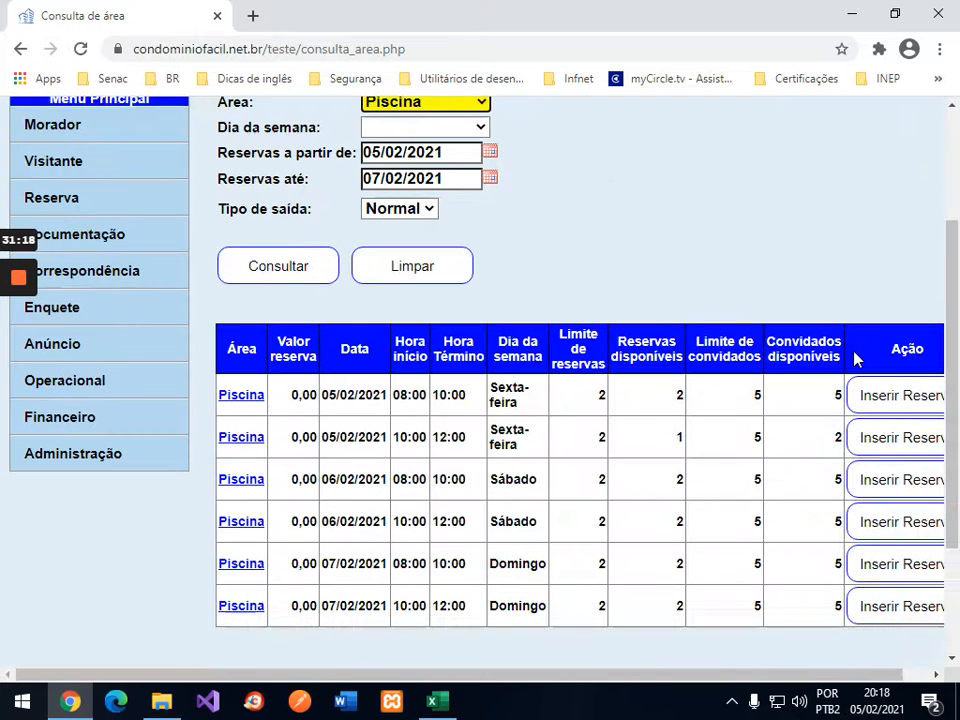
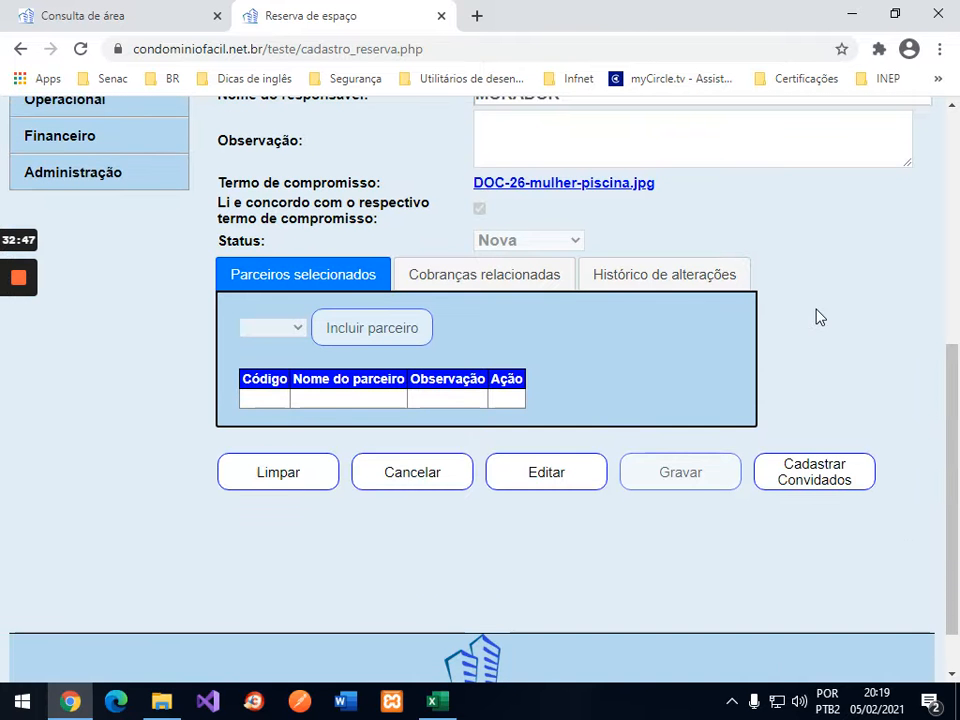
Step: Scroll up reservation 35's form for the 05/02/2021 10:00–12:00 Piscina booking
scroll(816, 316, "up", 2)
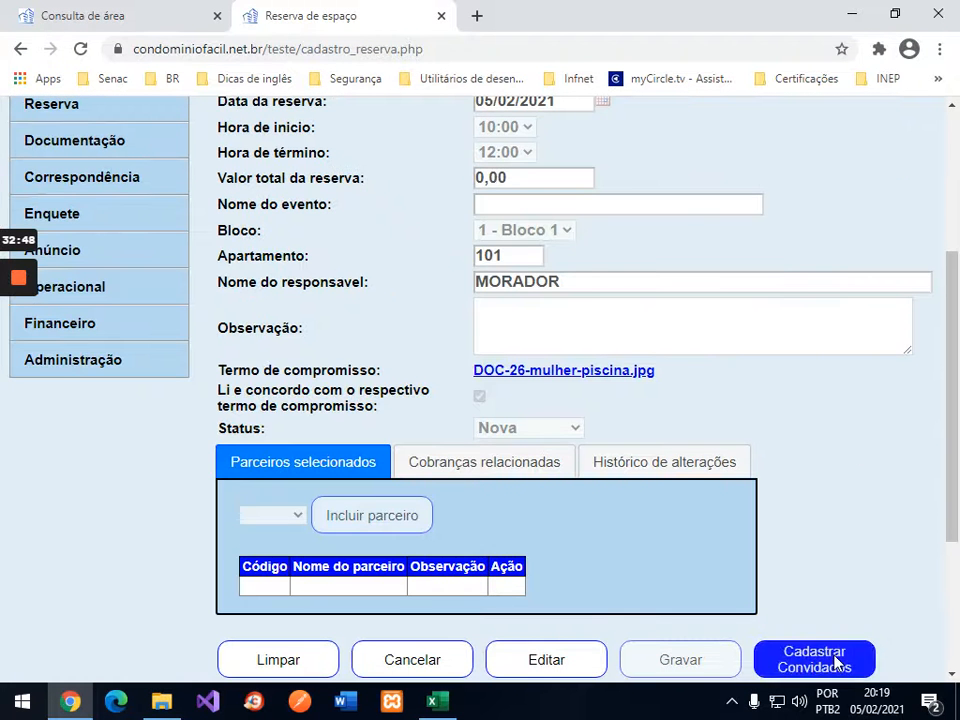
Step: Save two guests on reservation 35, see a third refused at the guest limit, then close registration
left_click(814, 660)
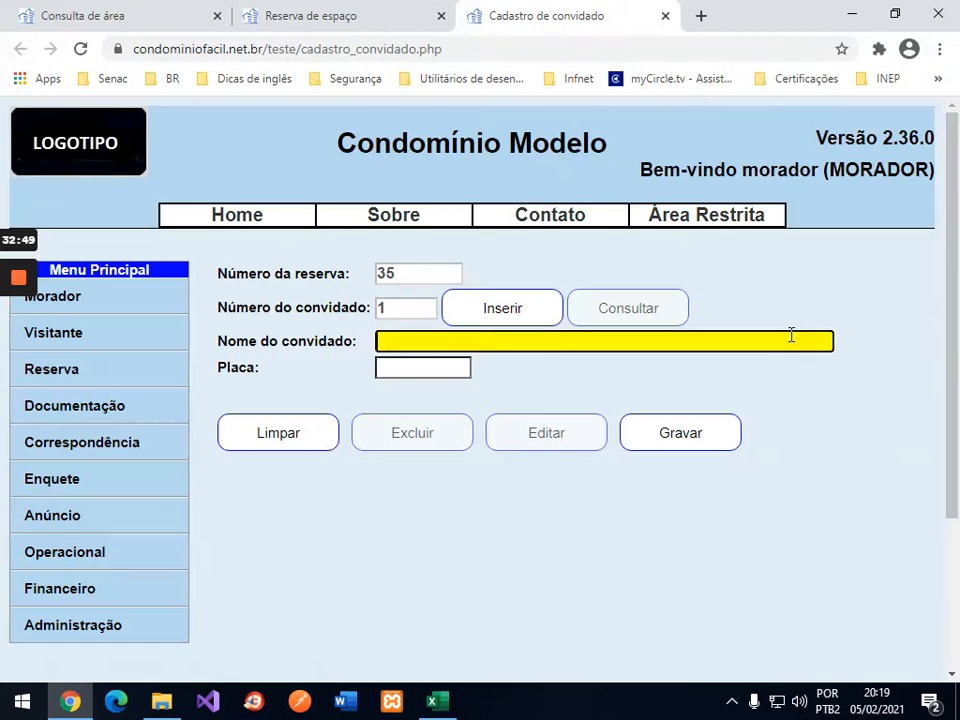
type("juliana")
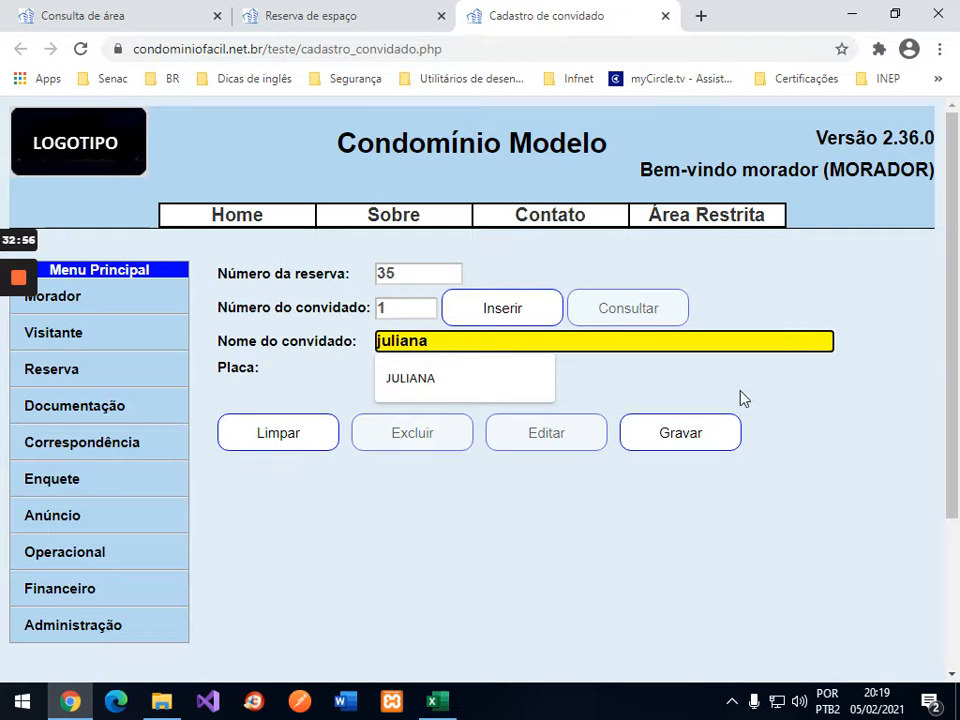
left_click(713, 439)
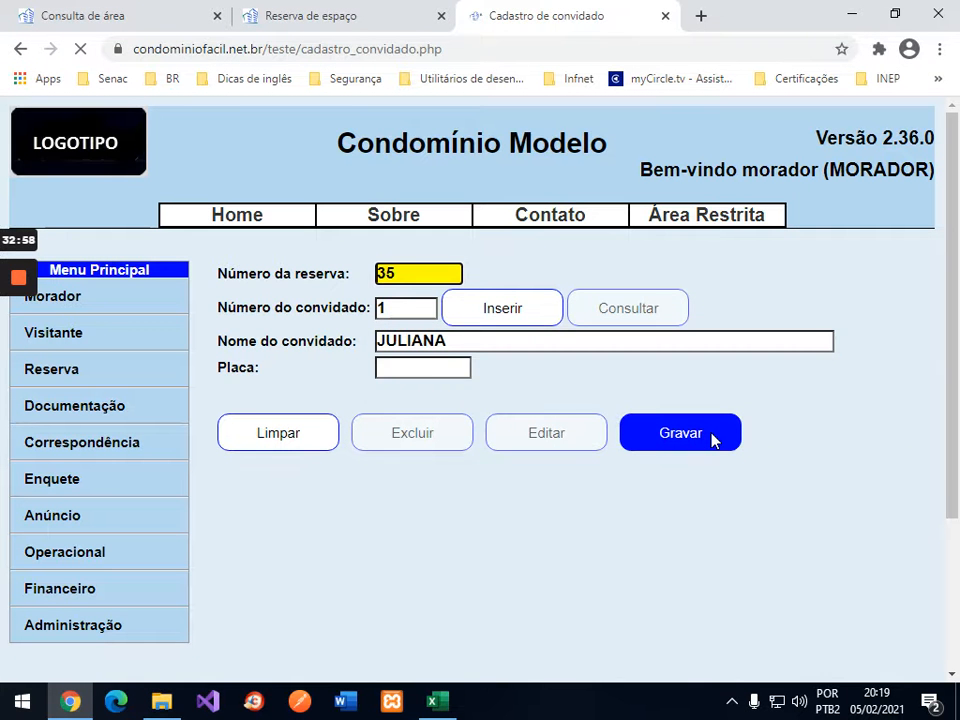
left_click(503, 324)
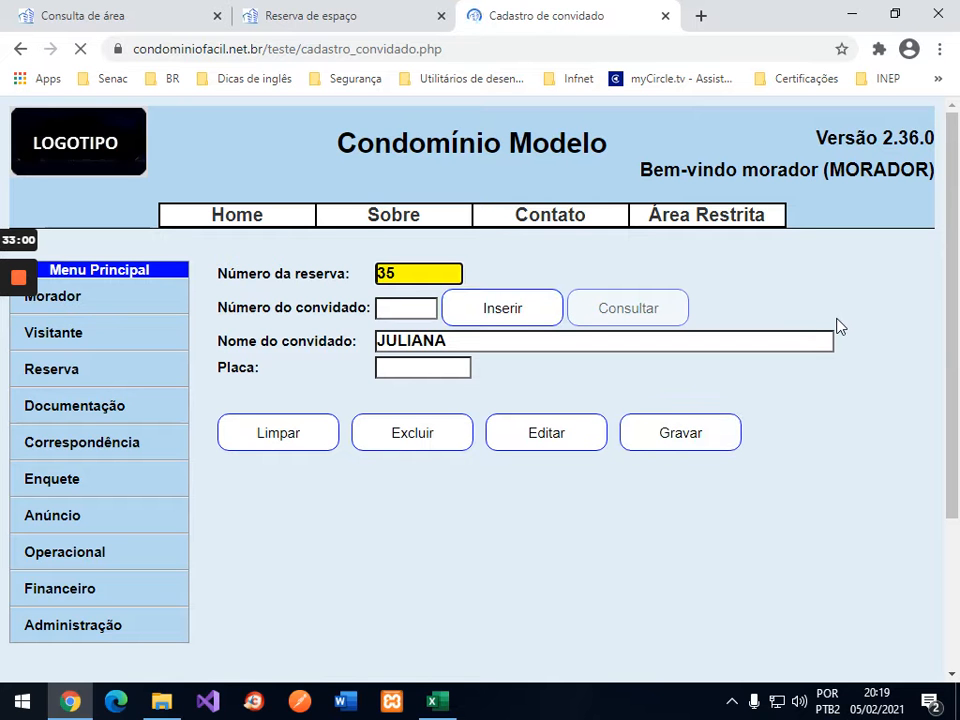
type("carlos")
left_click(726, 426)
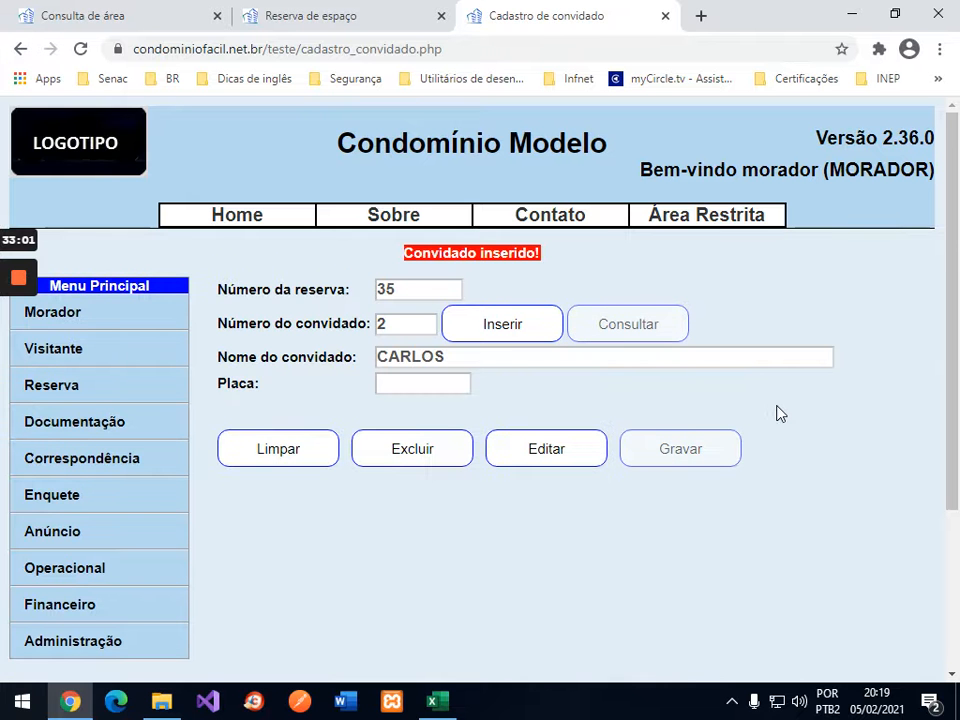
left_click(505, 330)
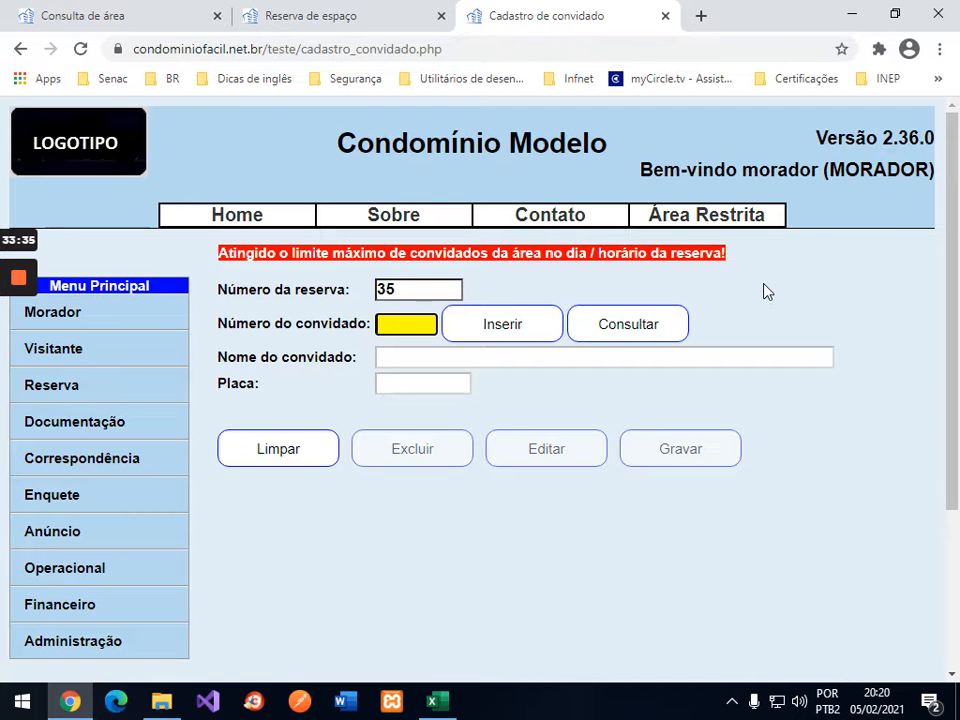
left_click(665, 18)
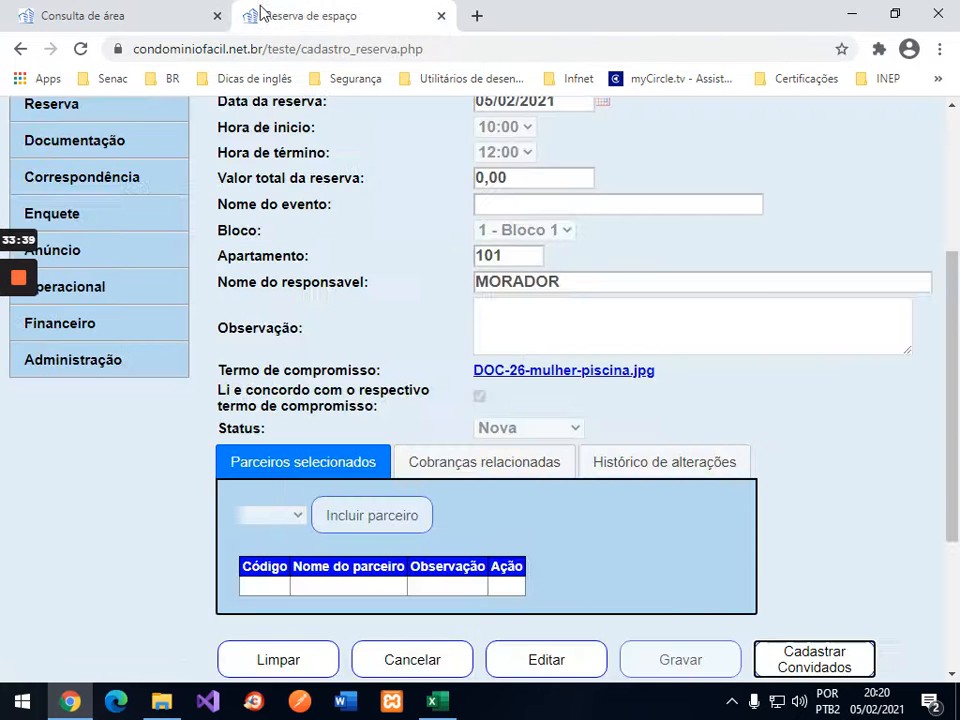
Step: Rerun the Piscina availability search for 05/02–07/02 and check the 05/02 10:00 slot's remaining capacity
left_click(136, 17)
left_click(306, 268)
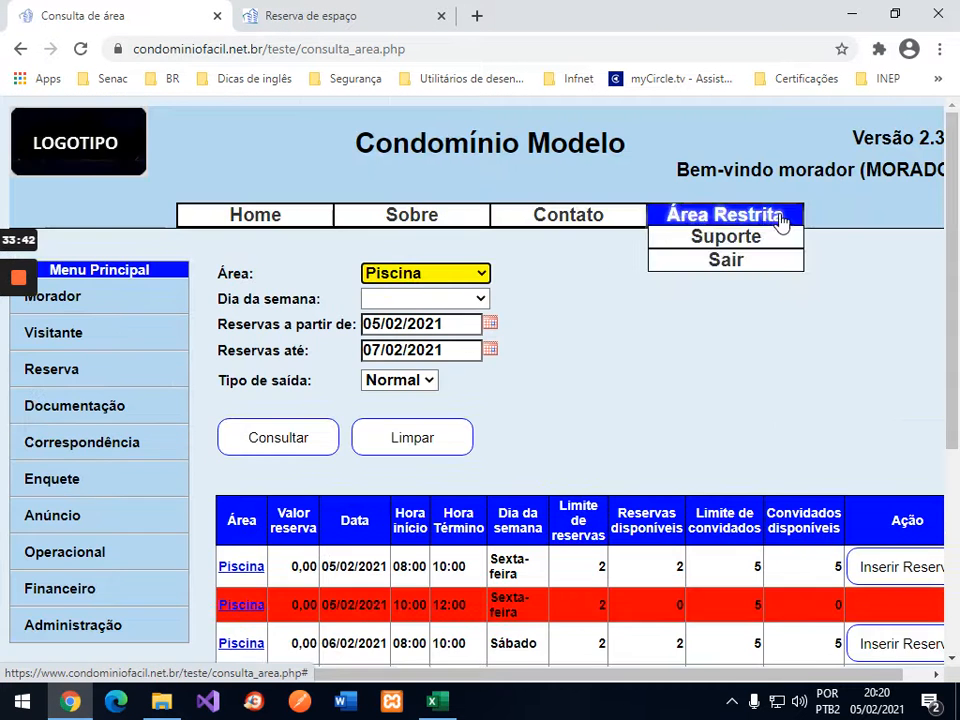
scroll(883, 287, "down", 3)
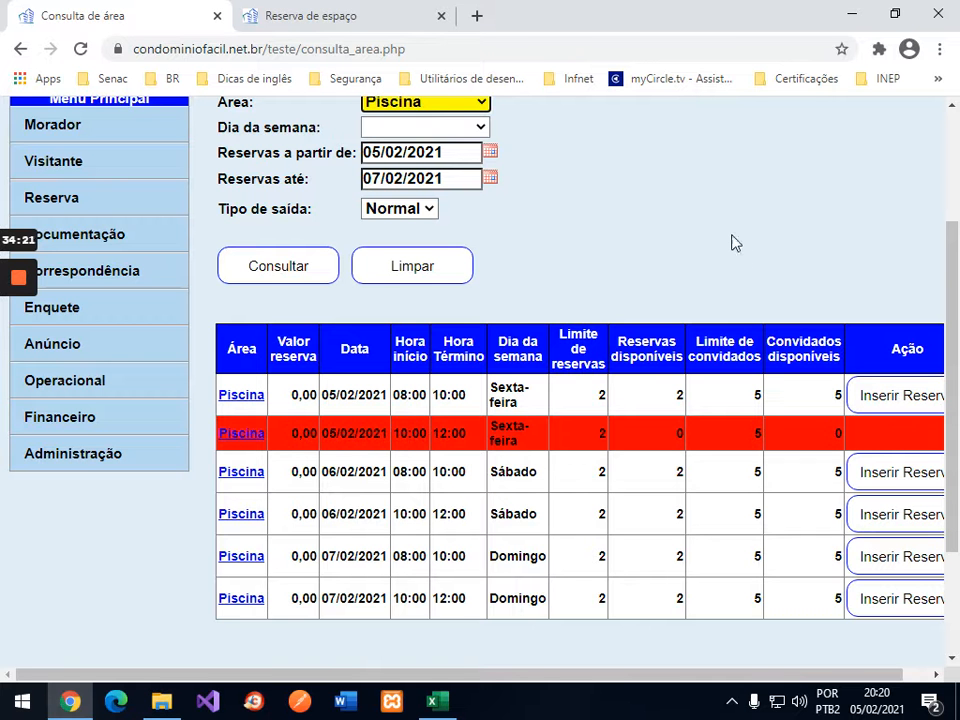
scroll(731, 243, "down", 2)
scroll(731, 243, "up", 2)
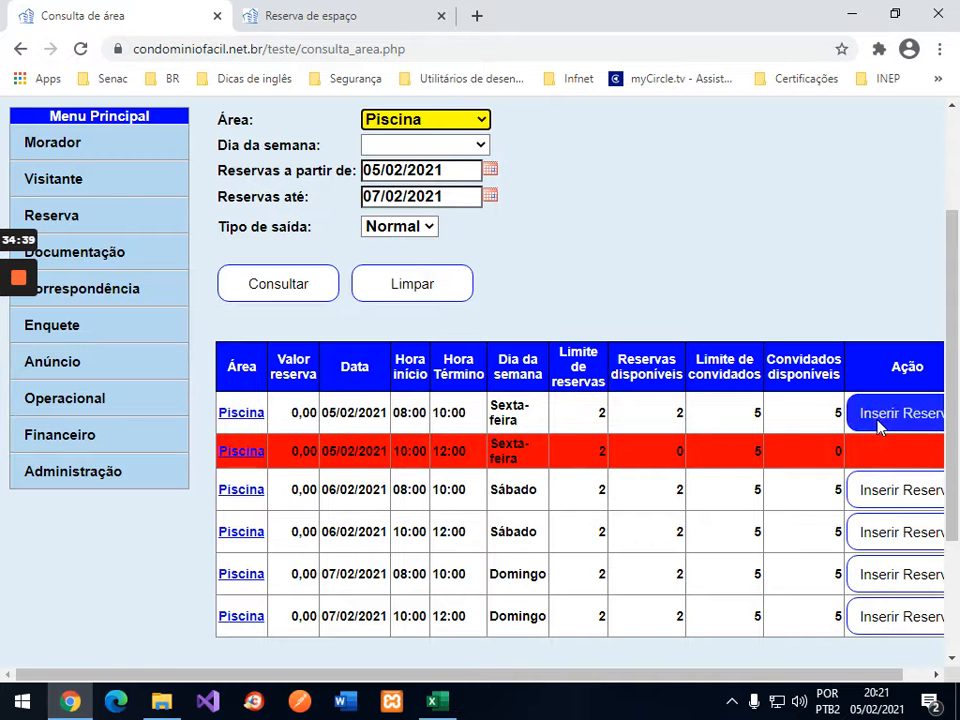
Step: Enter 2 guests for 1/101 on 05/fev 10:00 in Excel cell D4
left_click(433, 701)
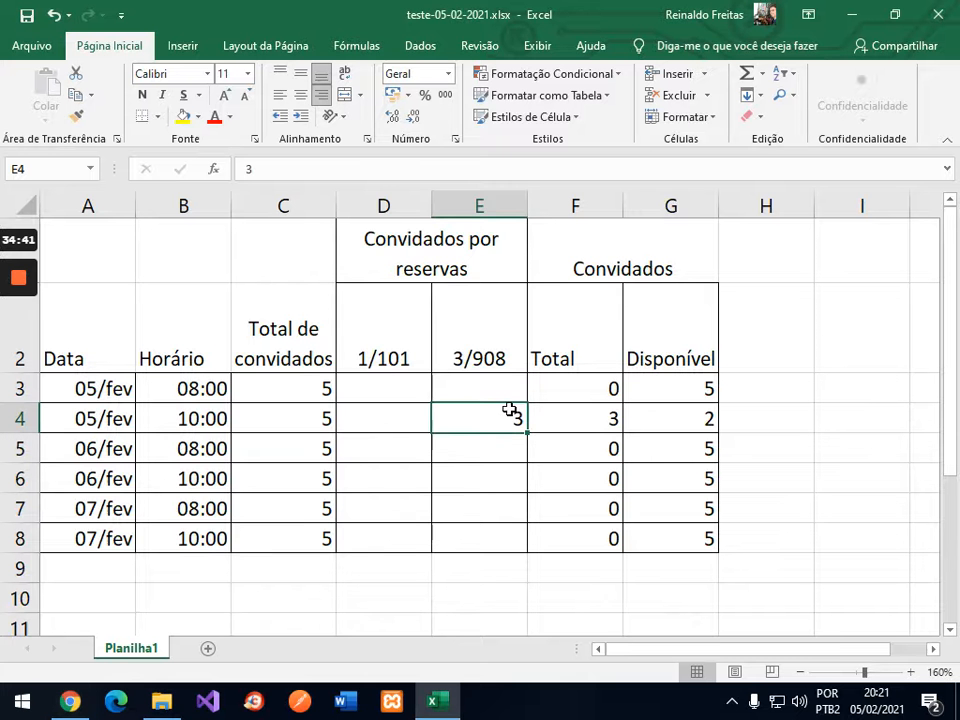
left_click(403, 421)
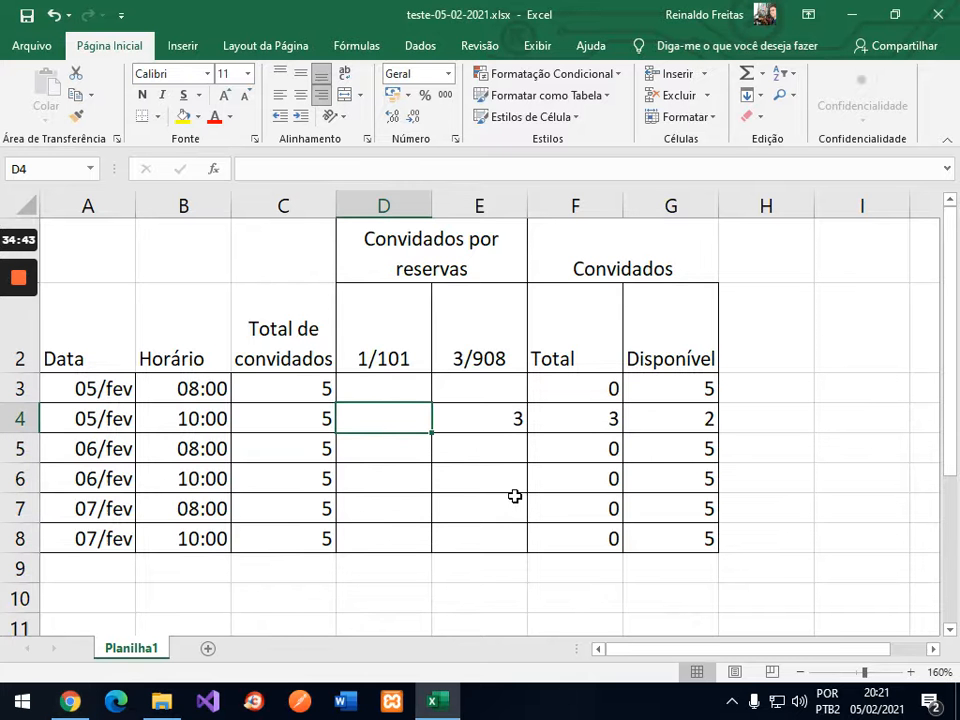
type("2")
key("Return")
key("Up")
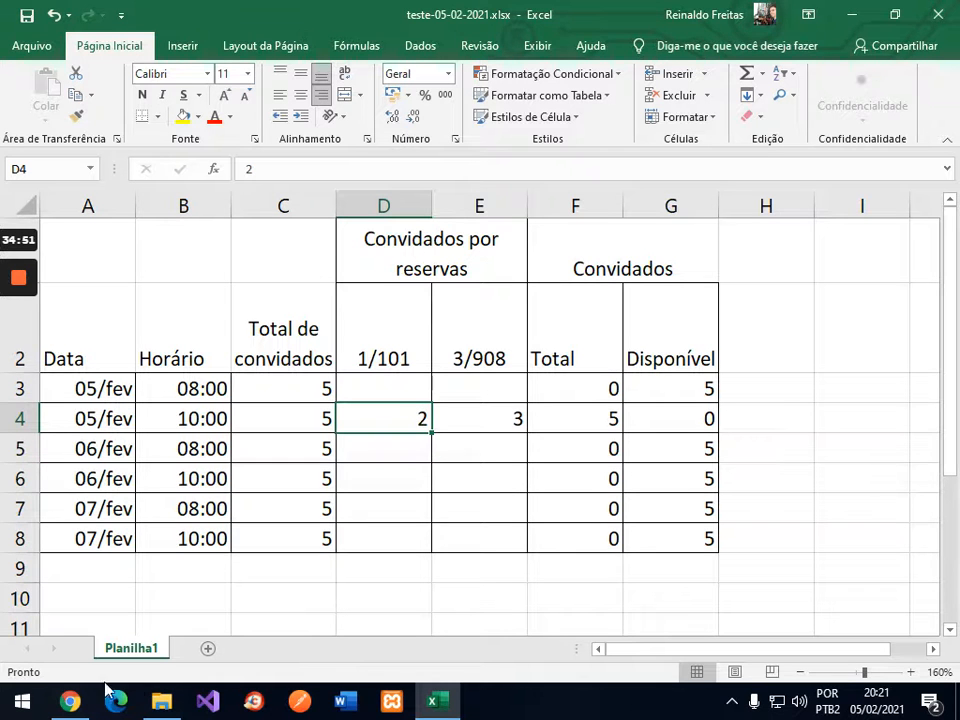
left_click(69, 701)
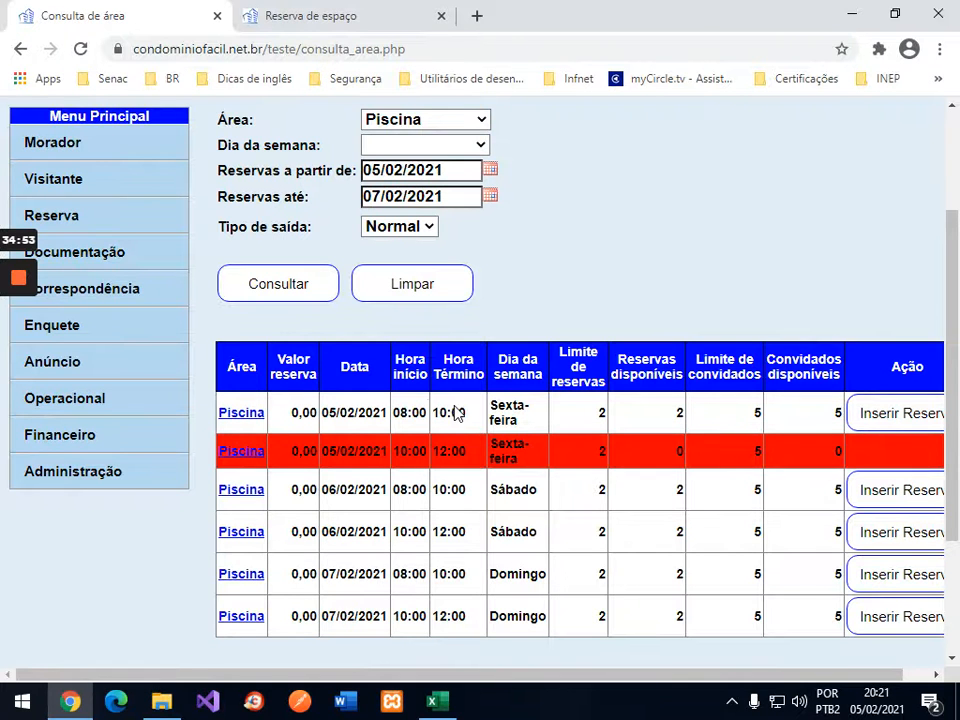
Step: Try booking the Piscina for 05/02/2021 08:00–10:00 with terms accepted; it's refused at the daily limit
left_click(878, 418)
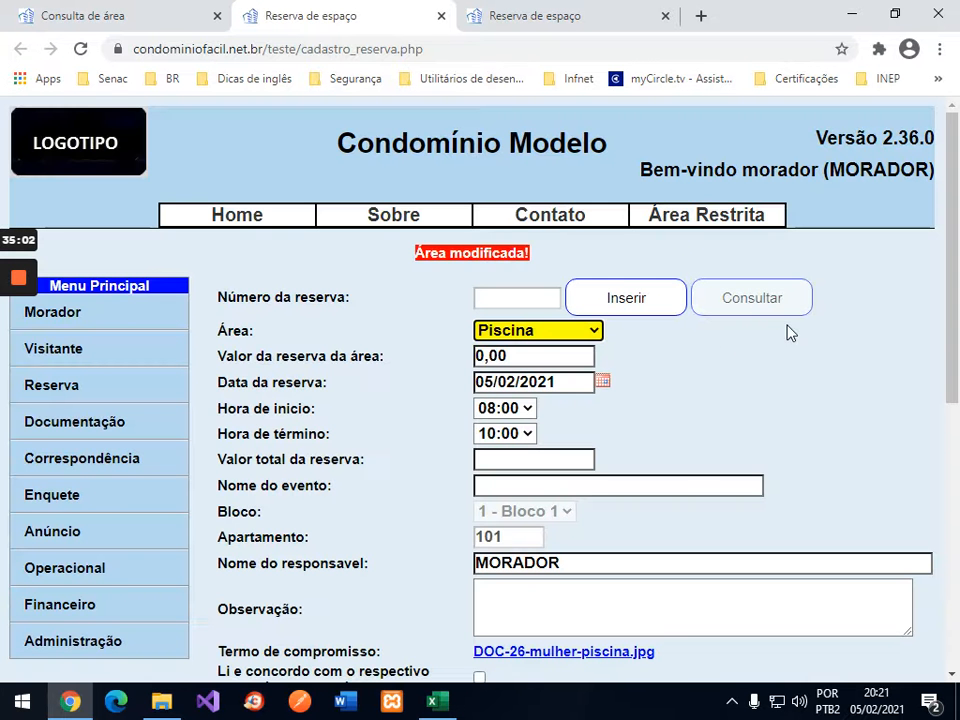
scroll(951, 355, "down", 2)
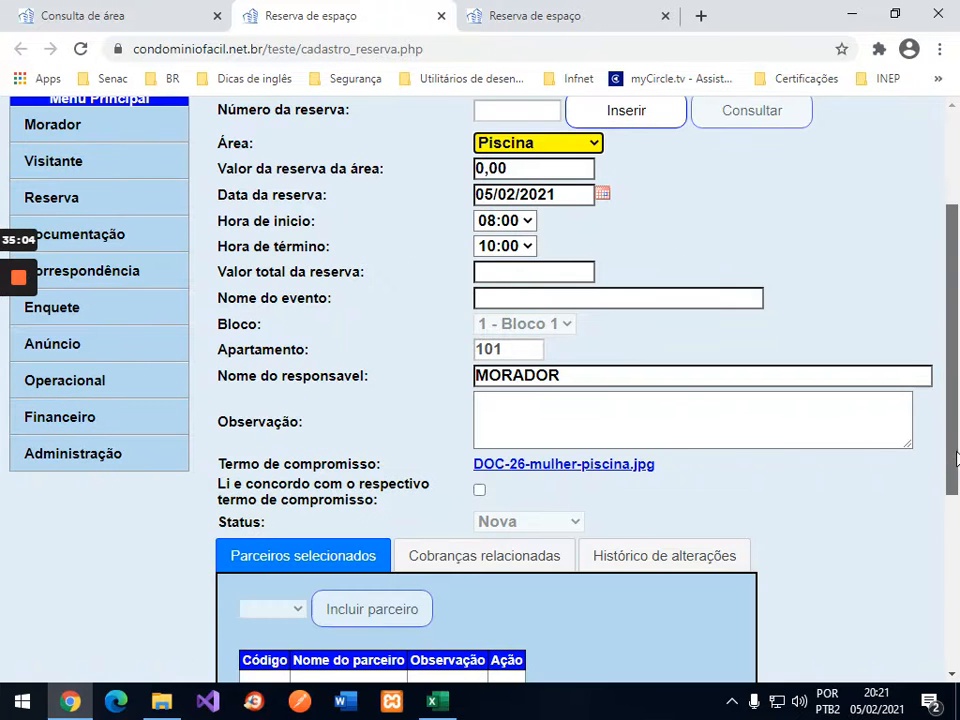
left_click(480, 491)
scroll(785, 461, "down", 4)
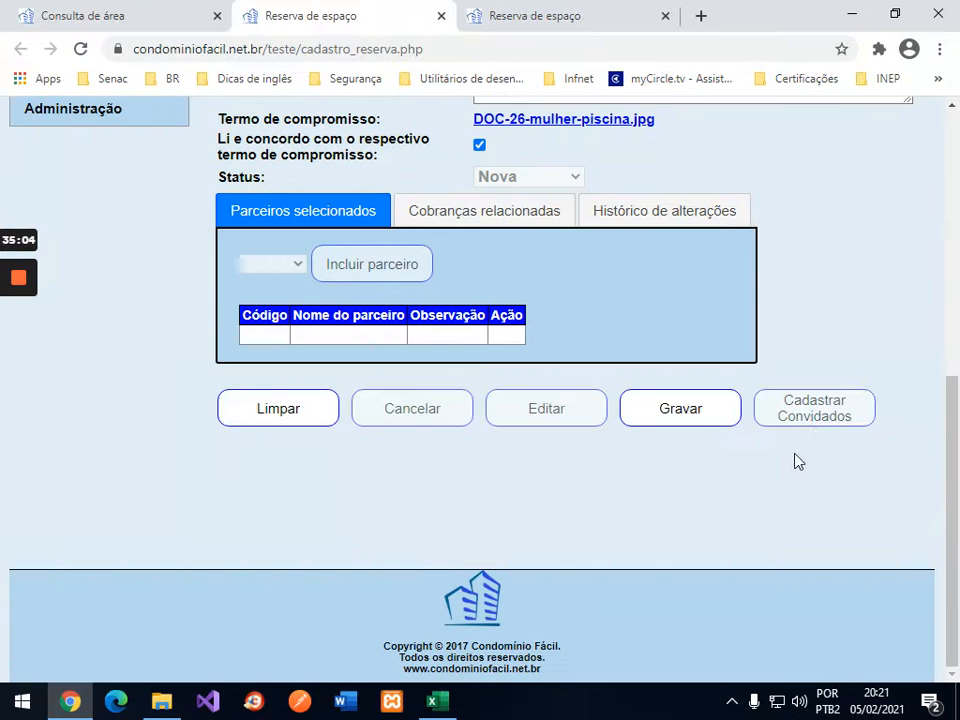
left_click(701, 412)
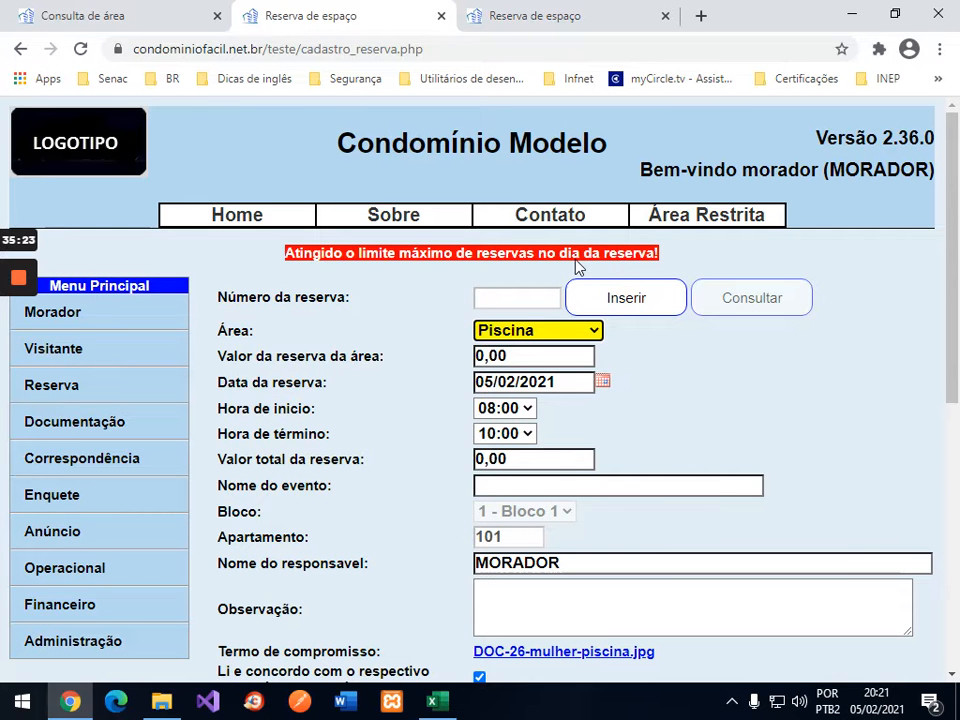
left_click(122, 19)
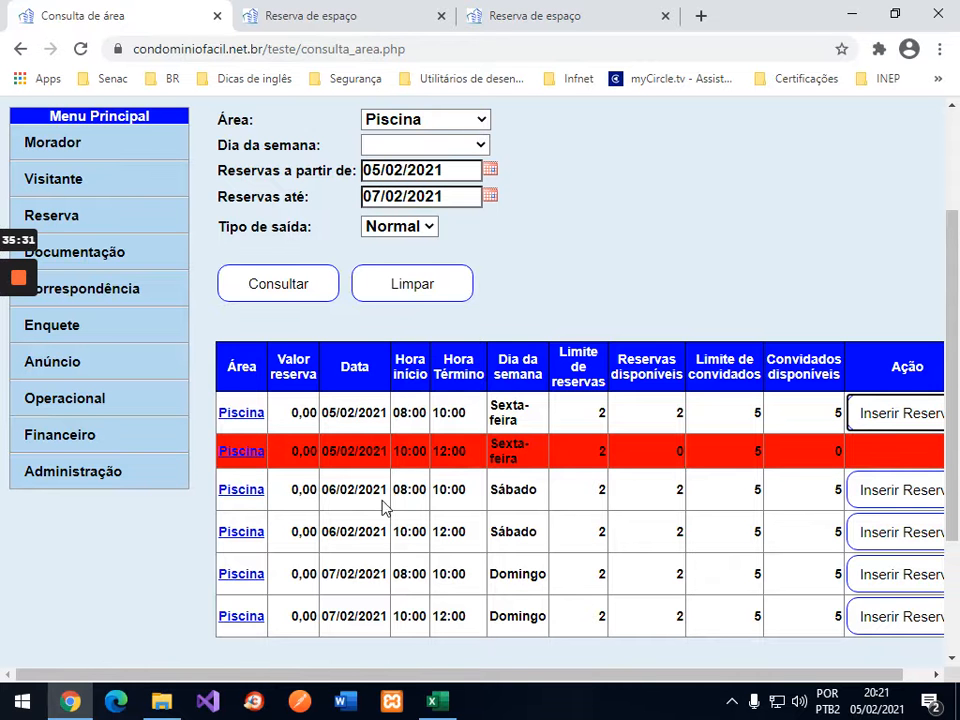
left_click(349, 17)
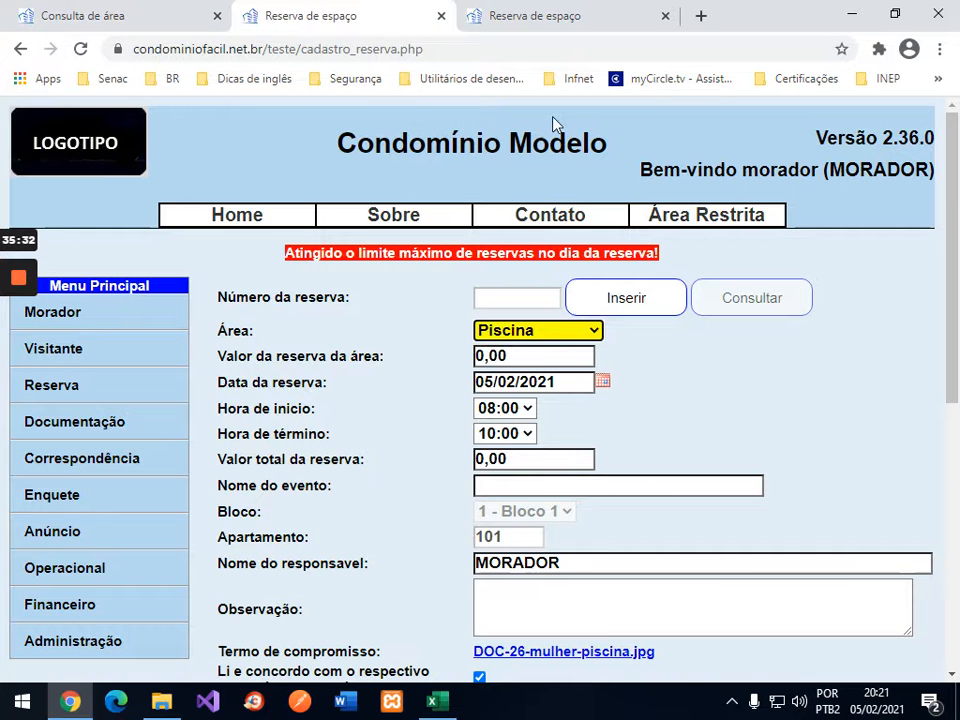
Step: Book the Piscina for 06/02/2021 08:00–10:00, accepting the terms of commitment
left_click(440, 17)
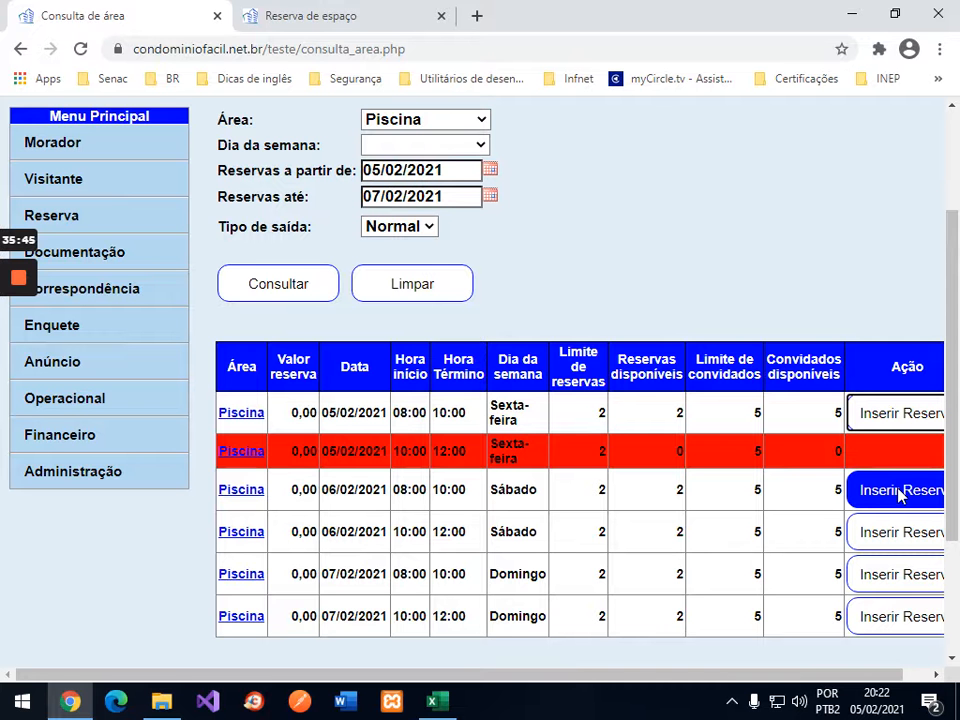
left_click(899, 491)
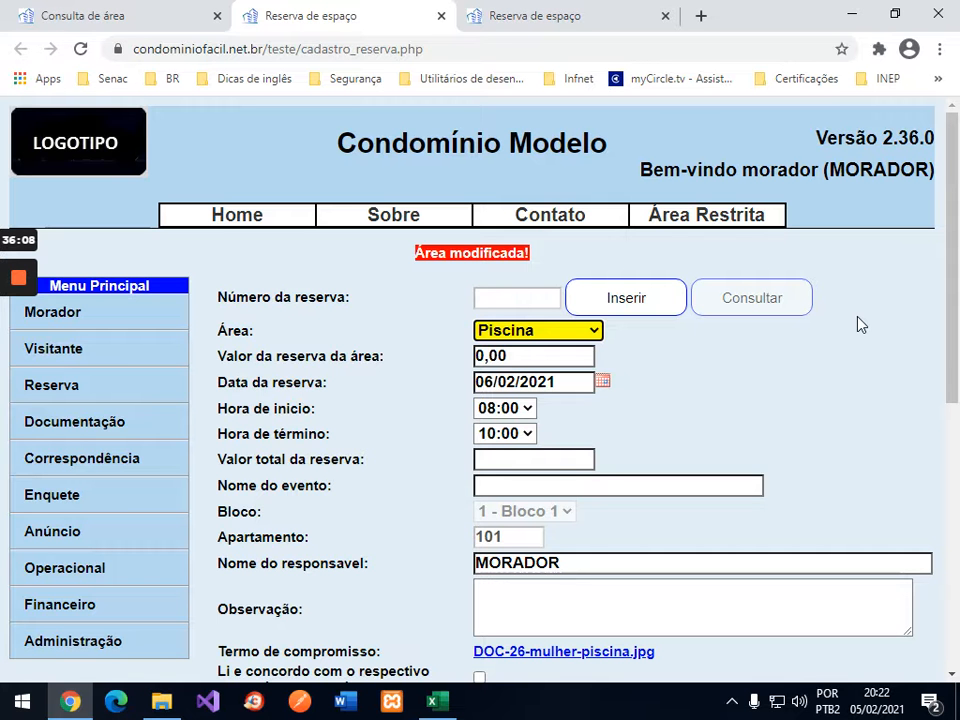
scroll(557, 461, "down", 2)
left_click(480, 492)
scroll(771, 531, "down", 3)
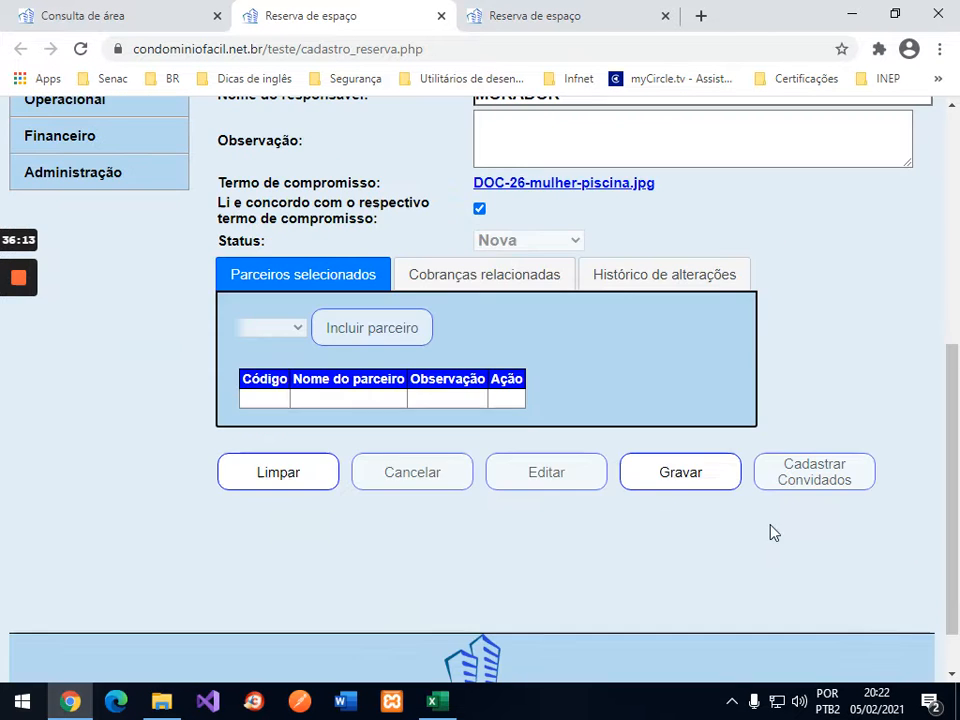
left_click(700, 476)
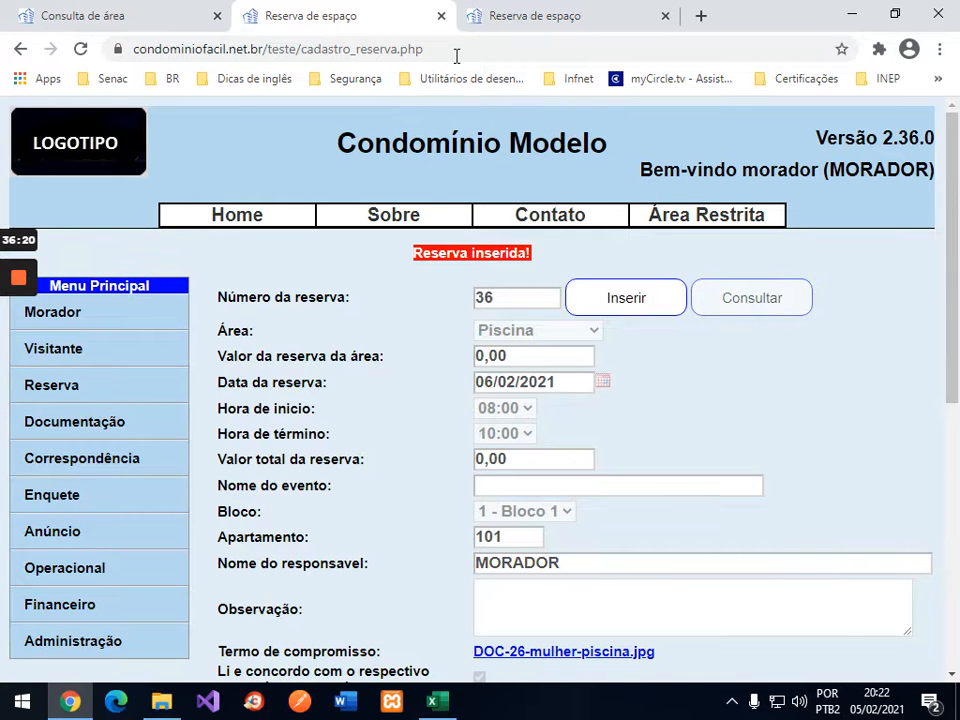
left_click(441, 16)
Step: Rerun the availability search and review the nine slots, 06/02 08:00 showing one reservation left
left_click(281, 290)
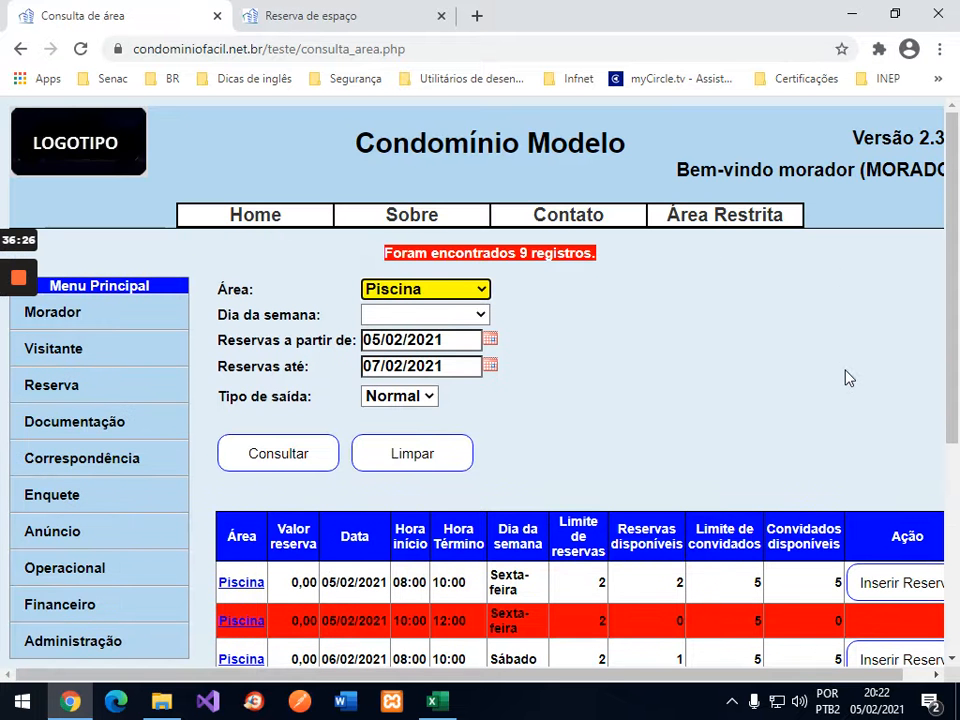
scroll(845, 377, "down", 1)
scroll(845, 377, "down", 1)
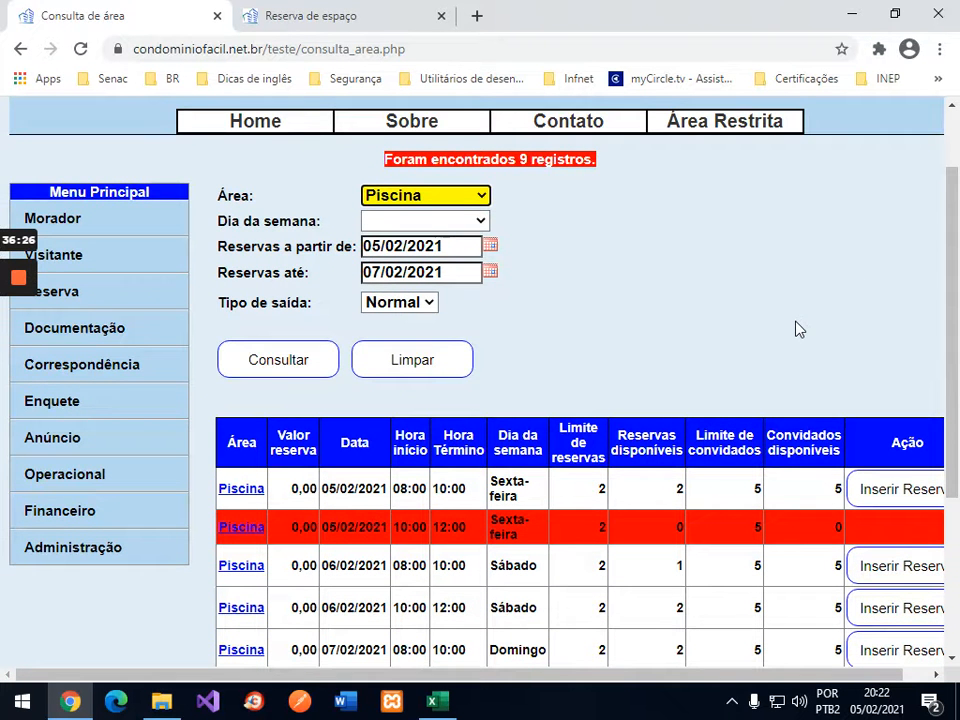
scroll(798, 329, "down", 3)
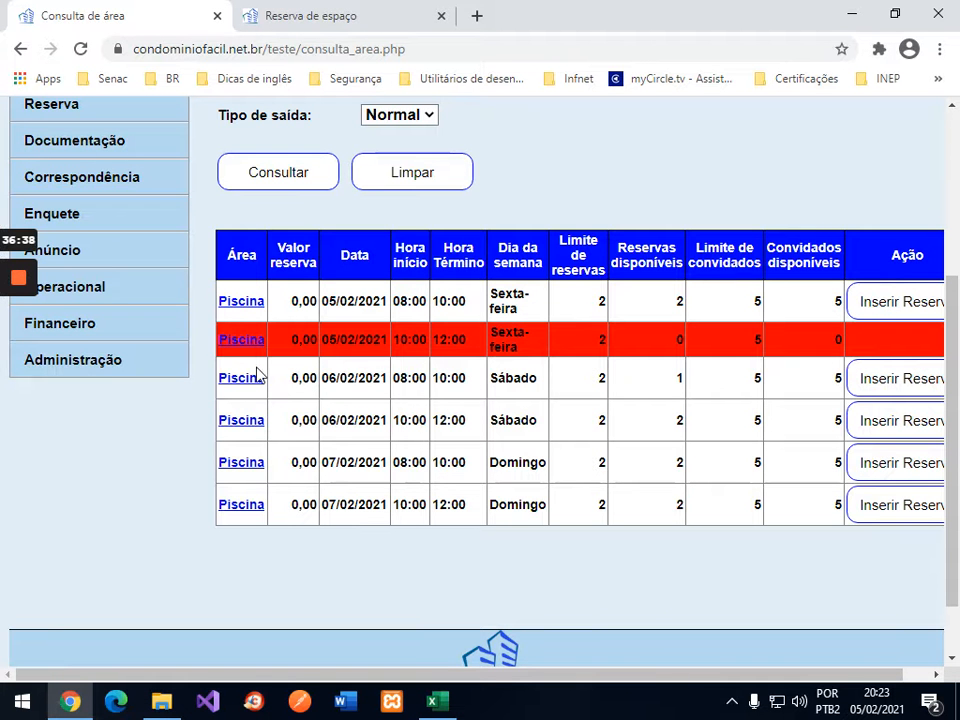
scroll(144, 300, "up", 2)
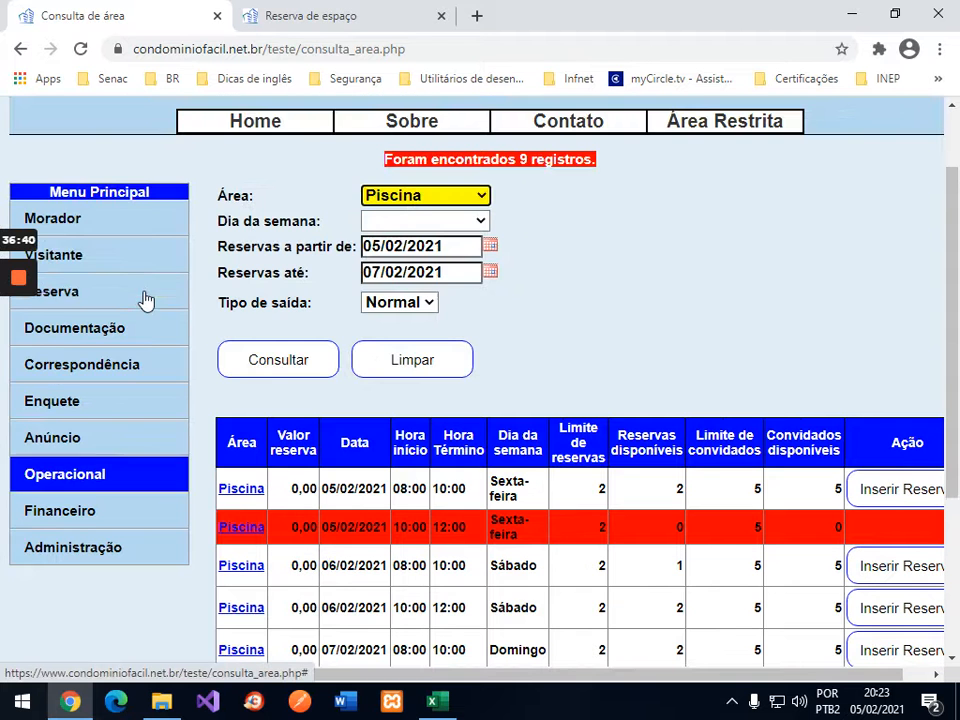
Step: In Consultar Reserva, set Área Piscina with start and end dates both 06/02/2021
left_click(67, 298)
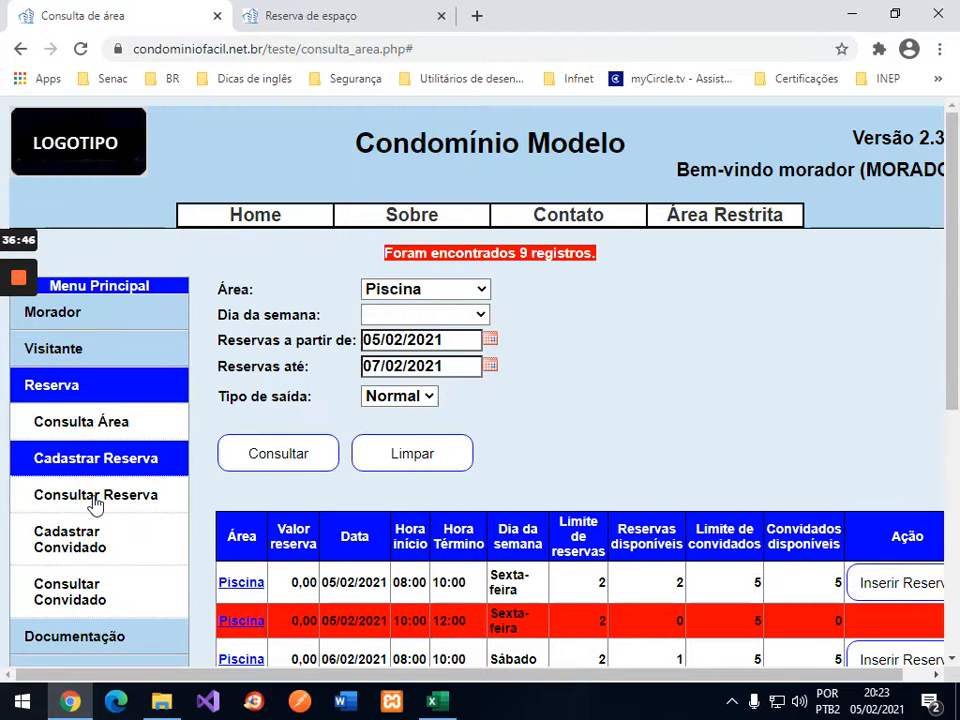
left_click(93, 508)
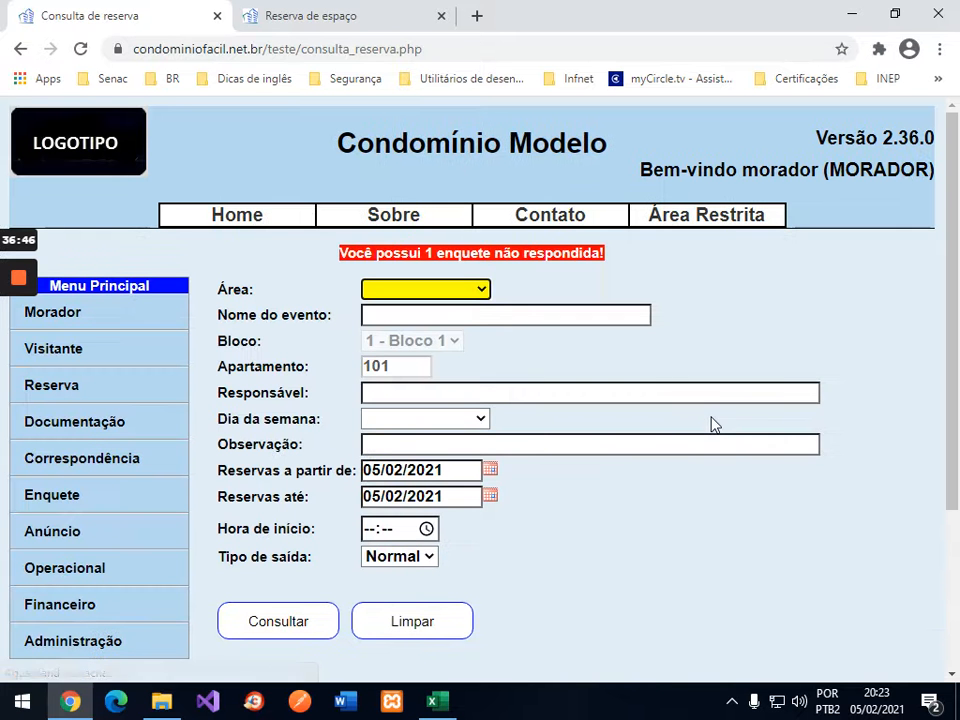
left_click(476, 295)
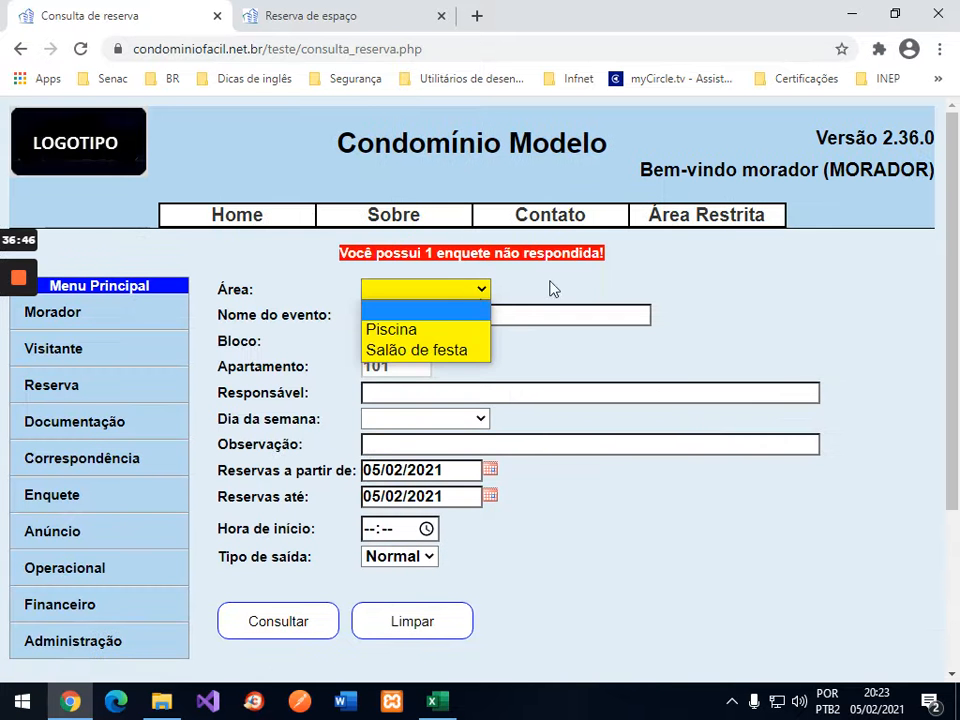
left_click(446, 328)
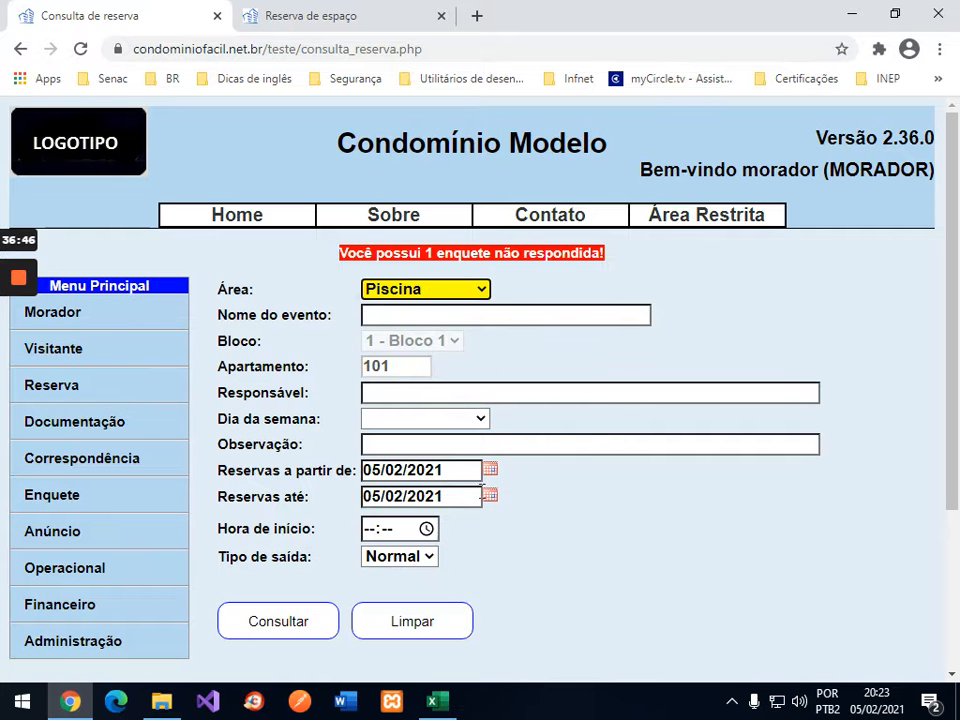
left_click(492, 495)
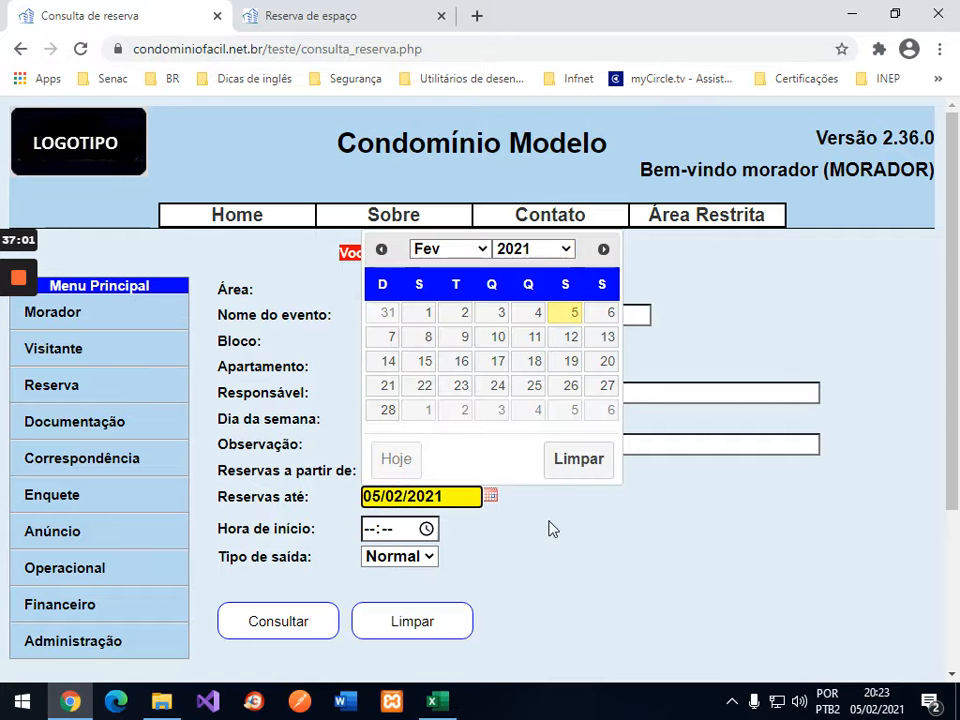
left_click(548, 520)
left_click(490, 469)
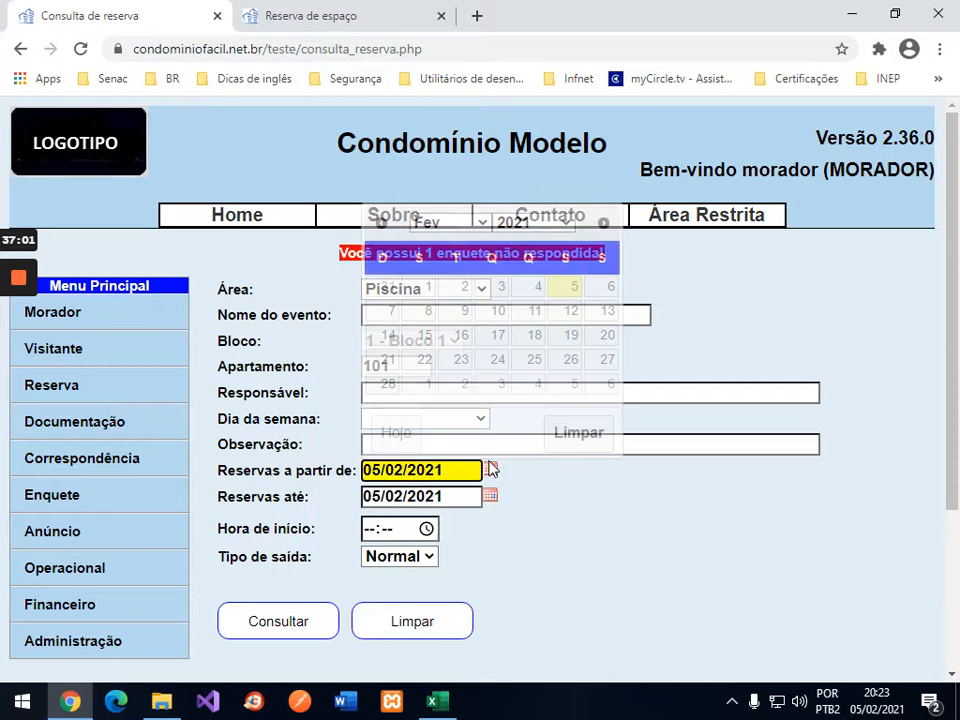
left_click(604, 288)
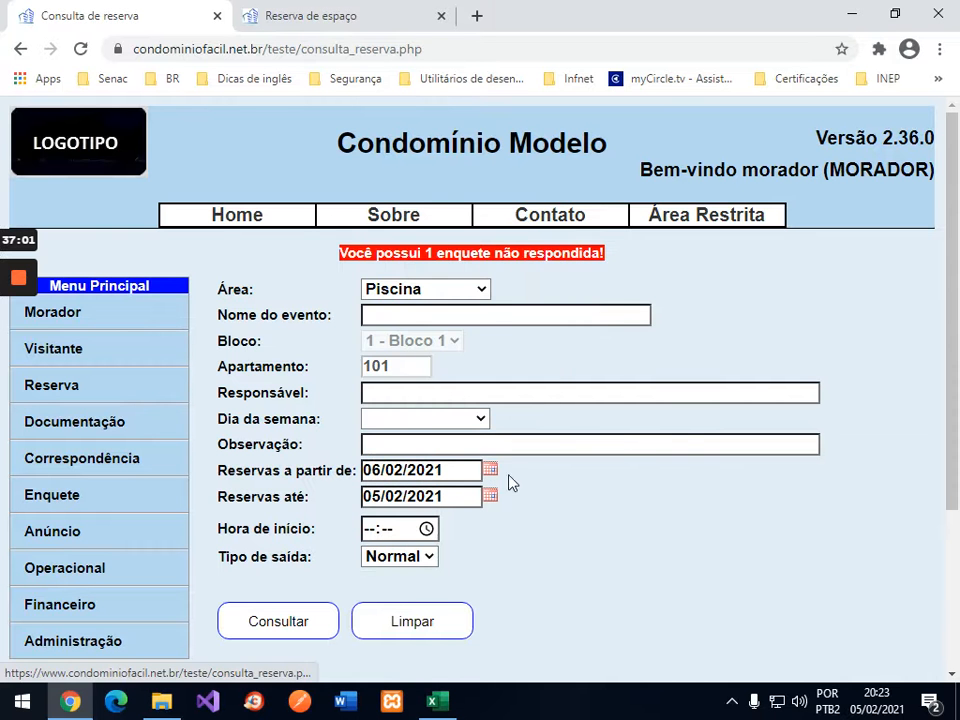
left_click(492, 495)
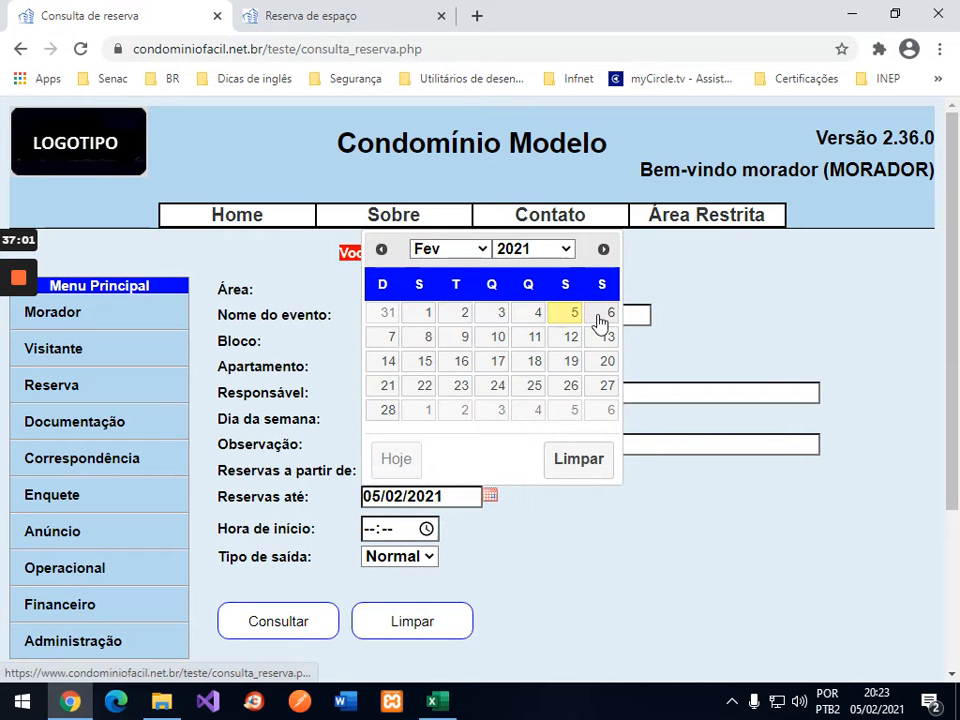
left_click(604, 313)
Step: Run the search and scroll right to reservation 36's Ação column
left_click(279, 621)
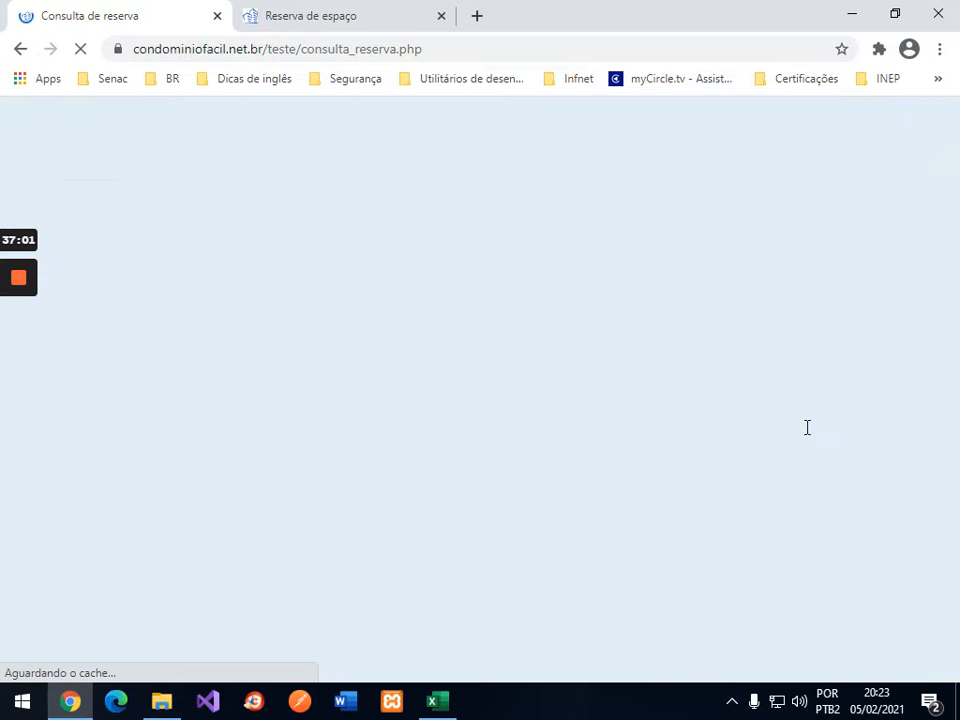
scroll(808, 428, "down", 3)
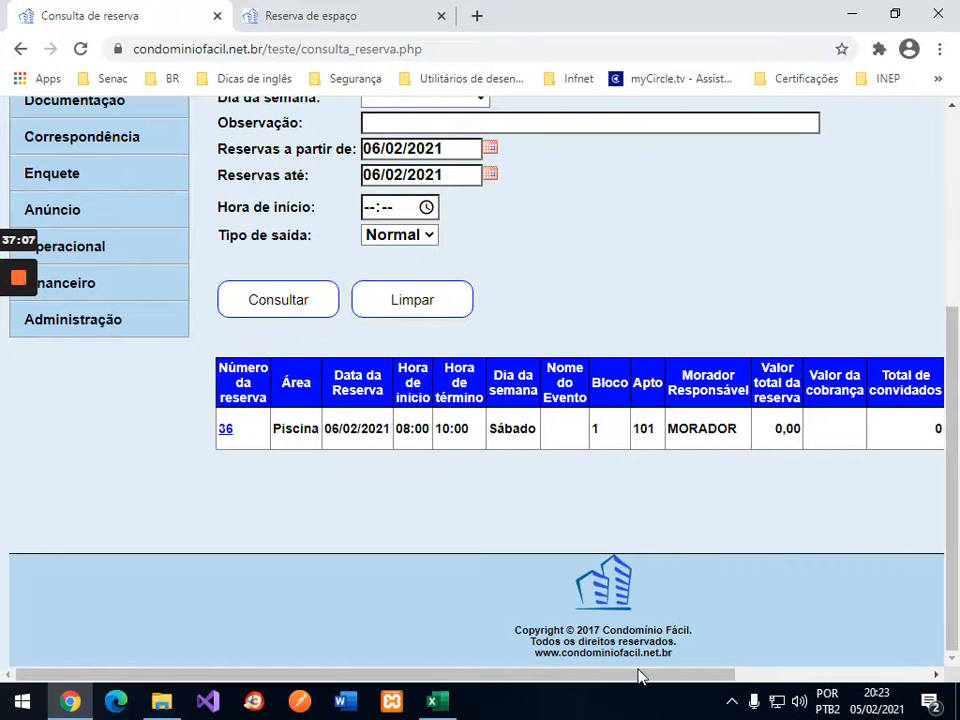
left_click_drag(637, 676, 878, 654)
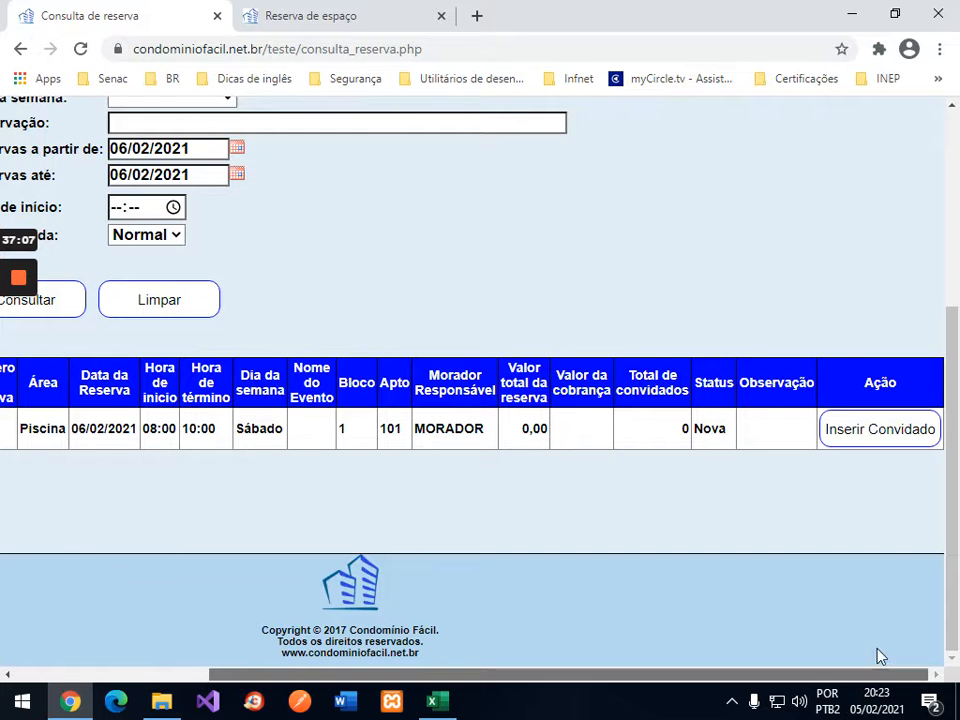
Step: Add and save three guests on reservation 36, then close the Cadastro de convidado tab
left_click(880, 430)
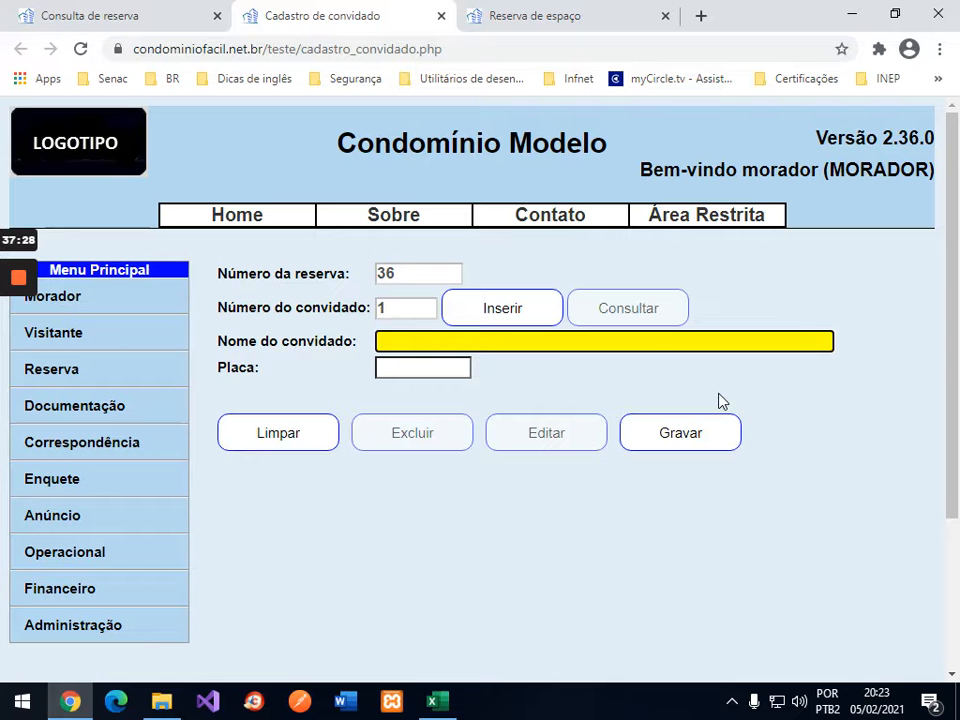
type("mar")
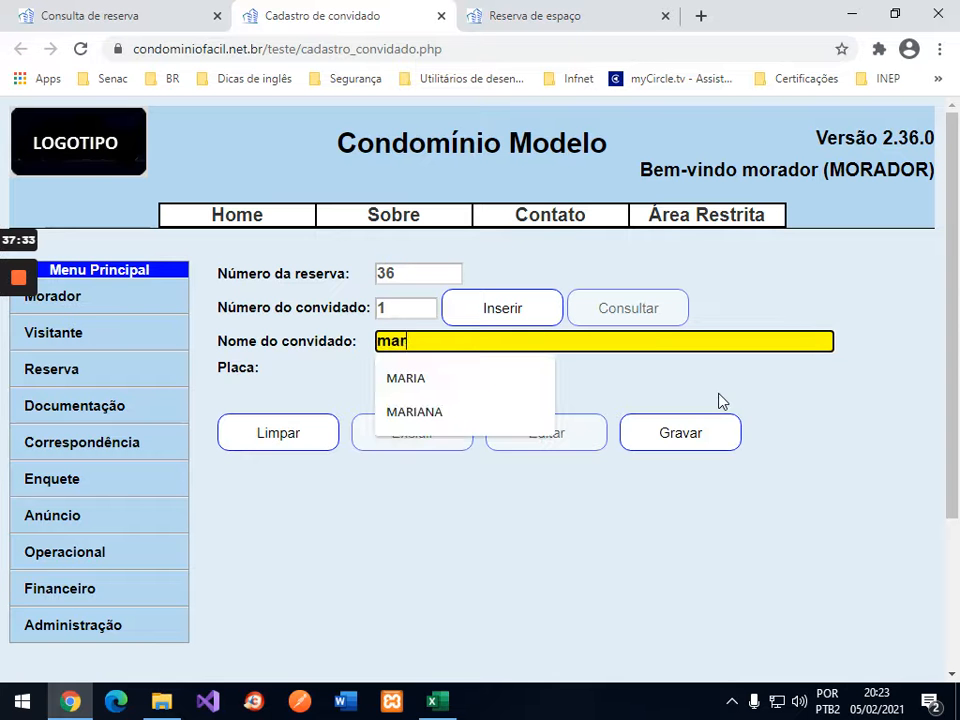
type("ia")
left_click(720, 431)
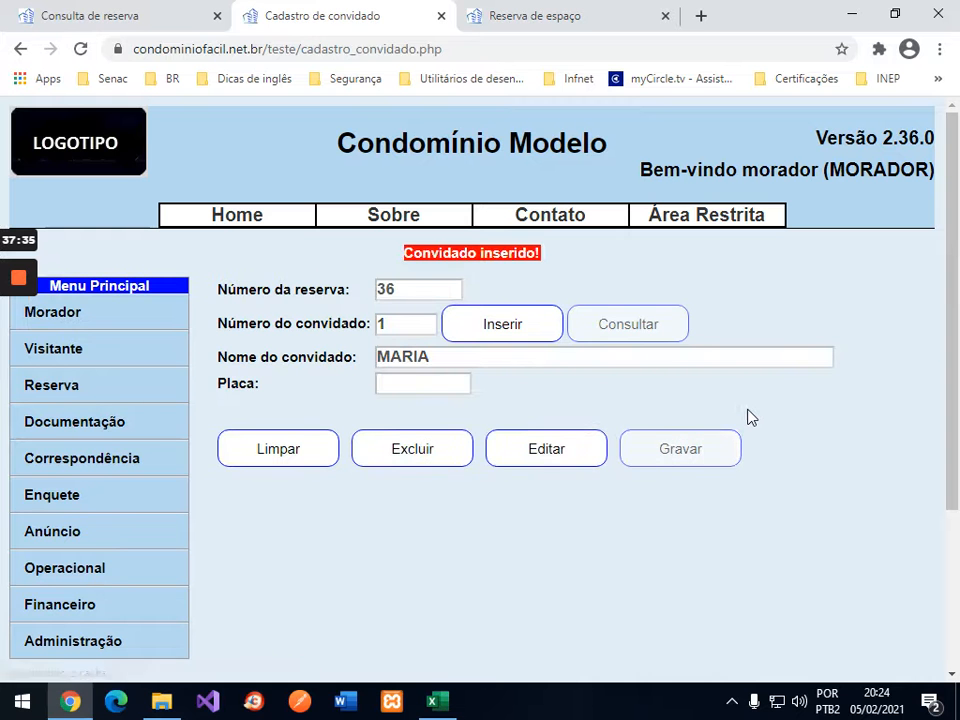
left_click(514, 332)
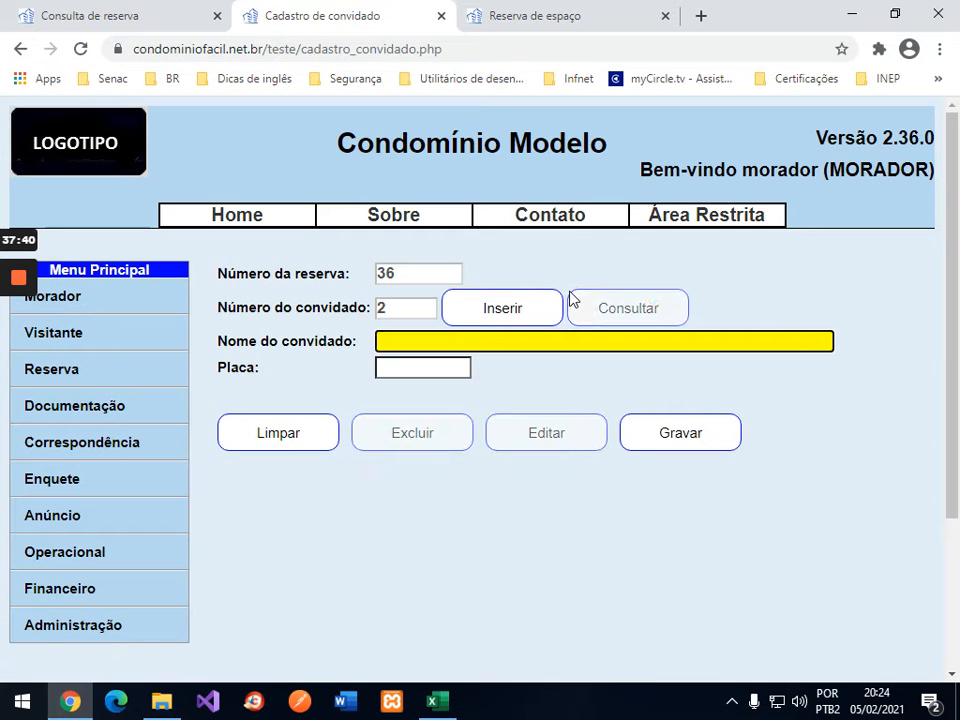
type("paula")
left_click(690, 434)
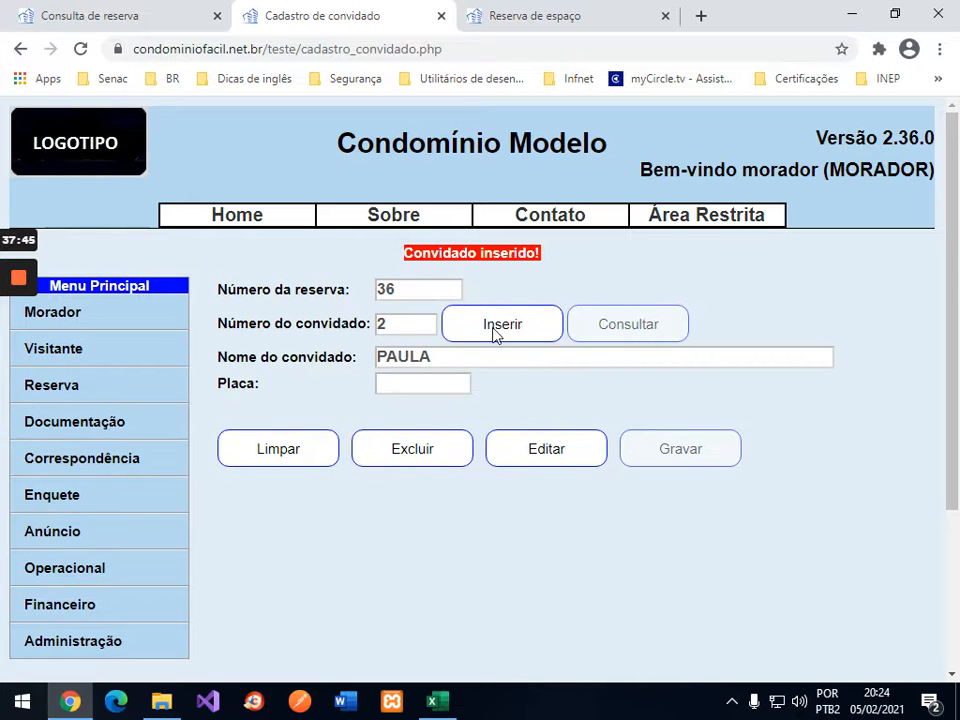
left_click(497, 326)
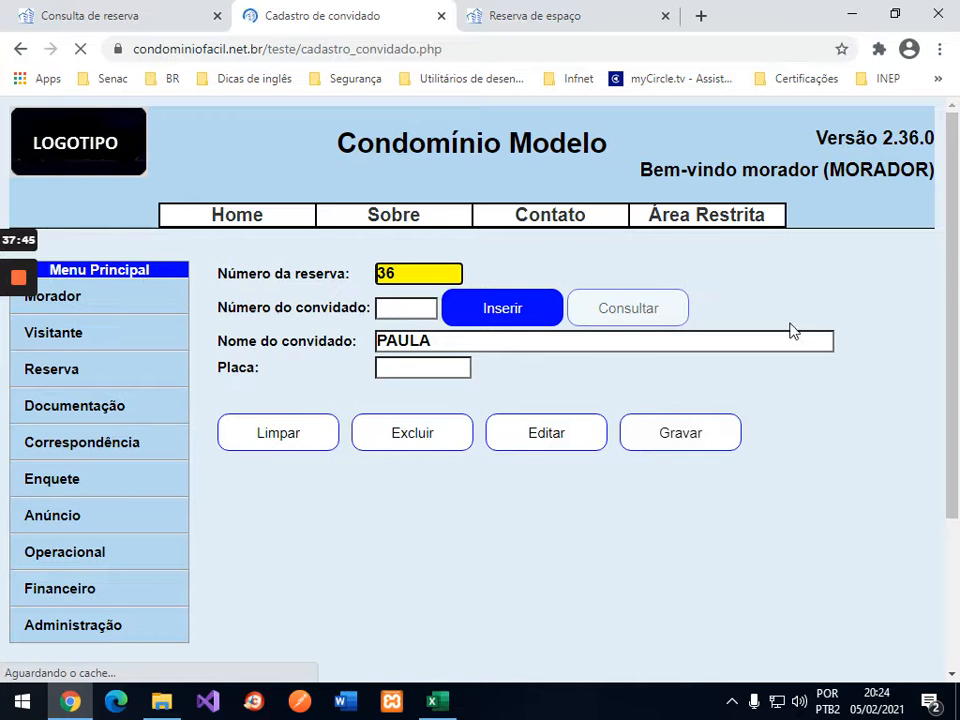
type("fe")
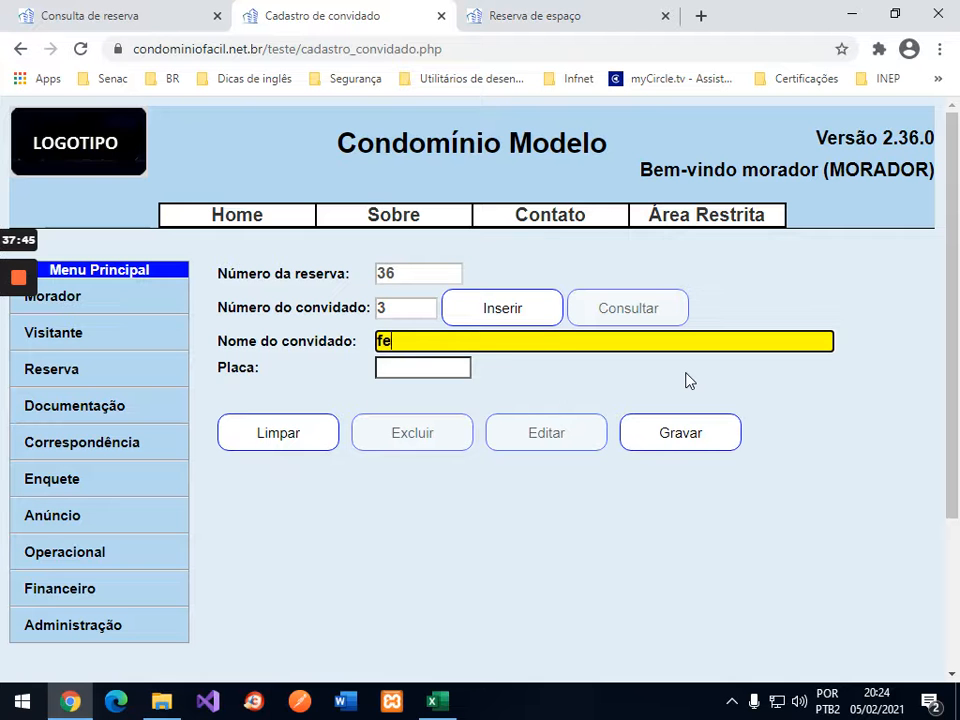
type("rnando")
left_click(677, 430)
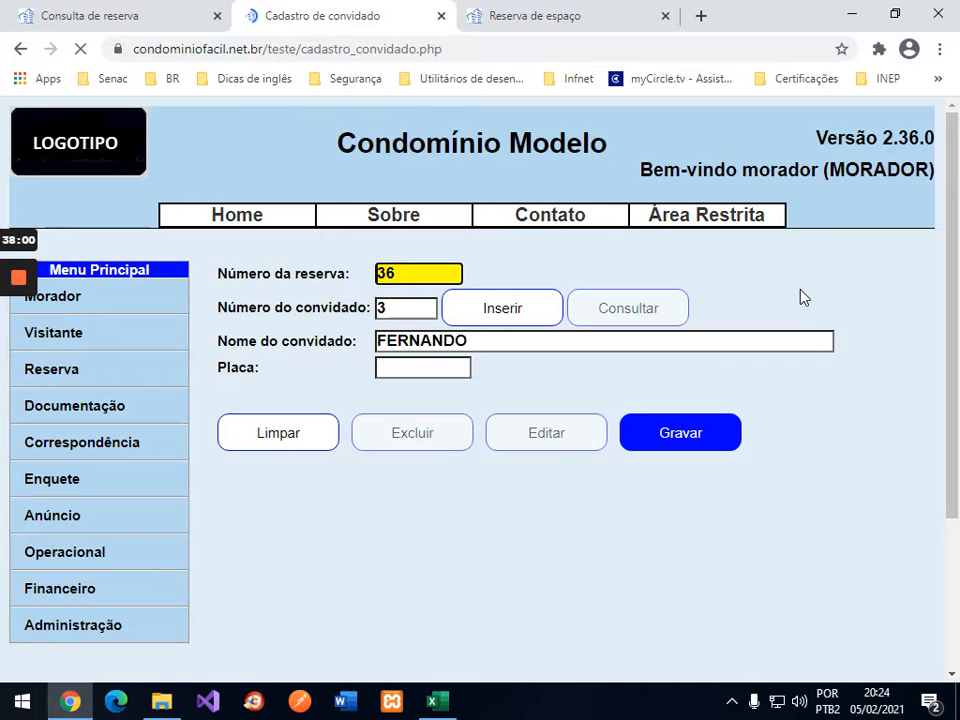
left_click(441, 16)
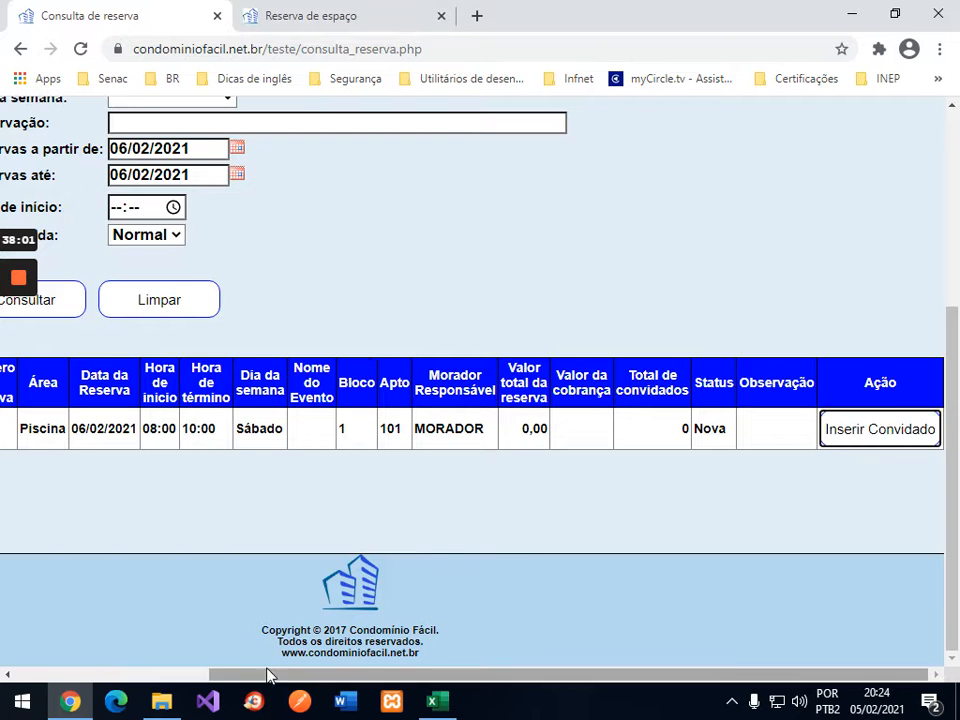
Step: Rerun Consulta Área for Piscina with Reservas até 07/02/2021
left_click_drag(268, 675, 34, 658)
scroll(64, 294, "up", 3)
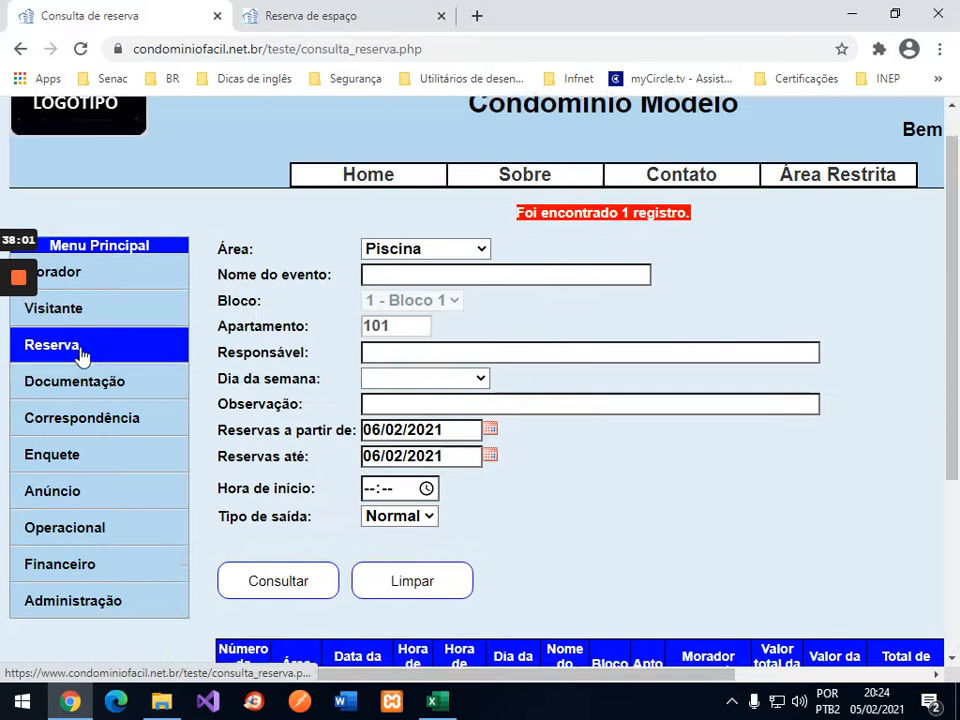
left_click(78, 350)
left_click(80, 425)
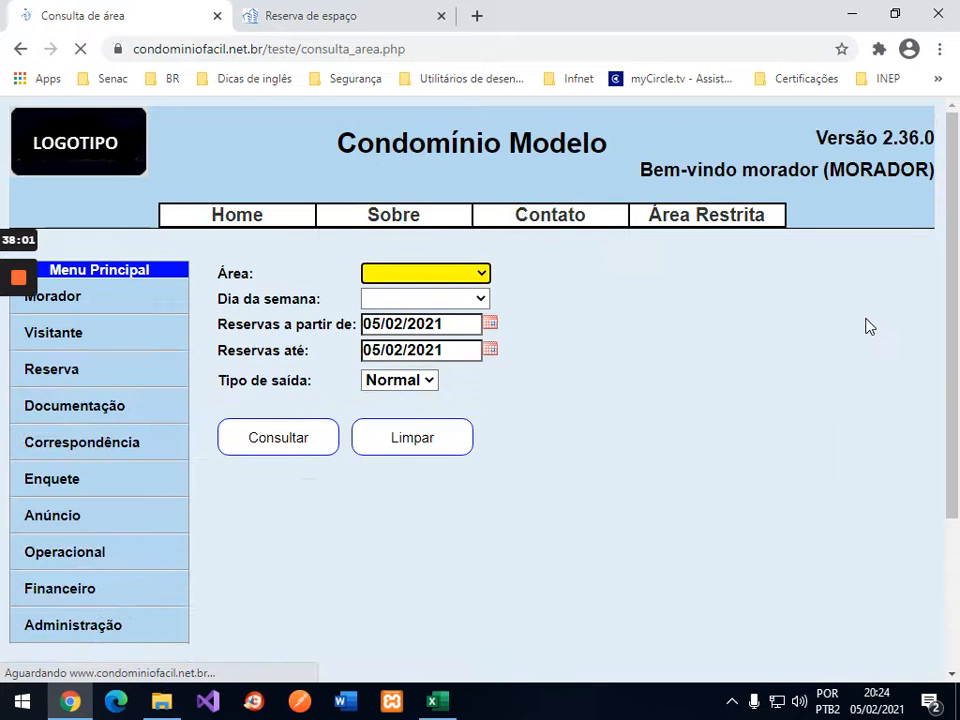
left_click(474, 289)
left_click(429, 331)
left_click(490, 368)
left_click(388, 493)
left_click(318, 468)
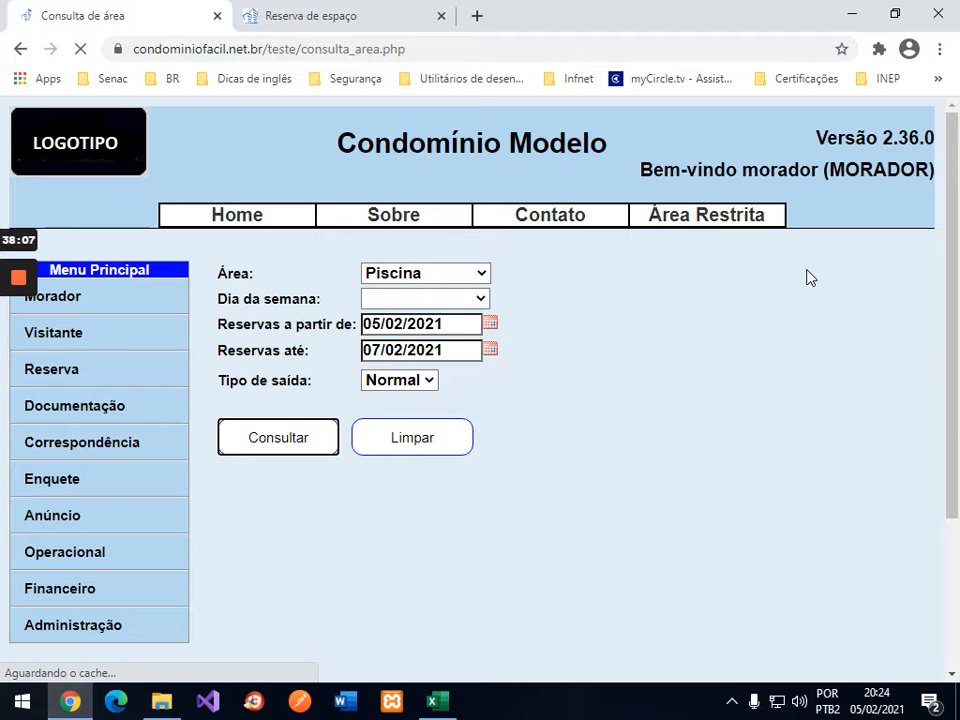
Step: Scroll to the 06/02 08:00 slot, now with 2 guest places and 1 reservation left
scroll(858, 236, "down", 1)
scroll(858, 236, "down", 1)
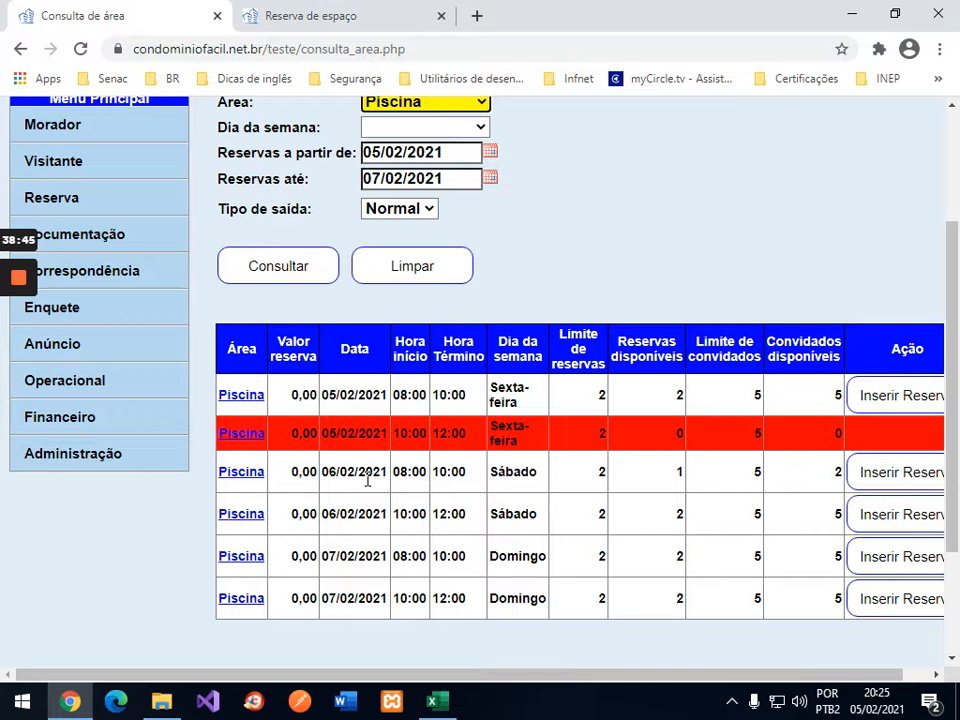
left_click(432, 701)
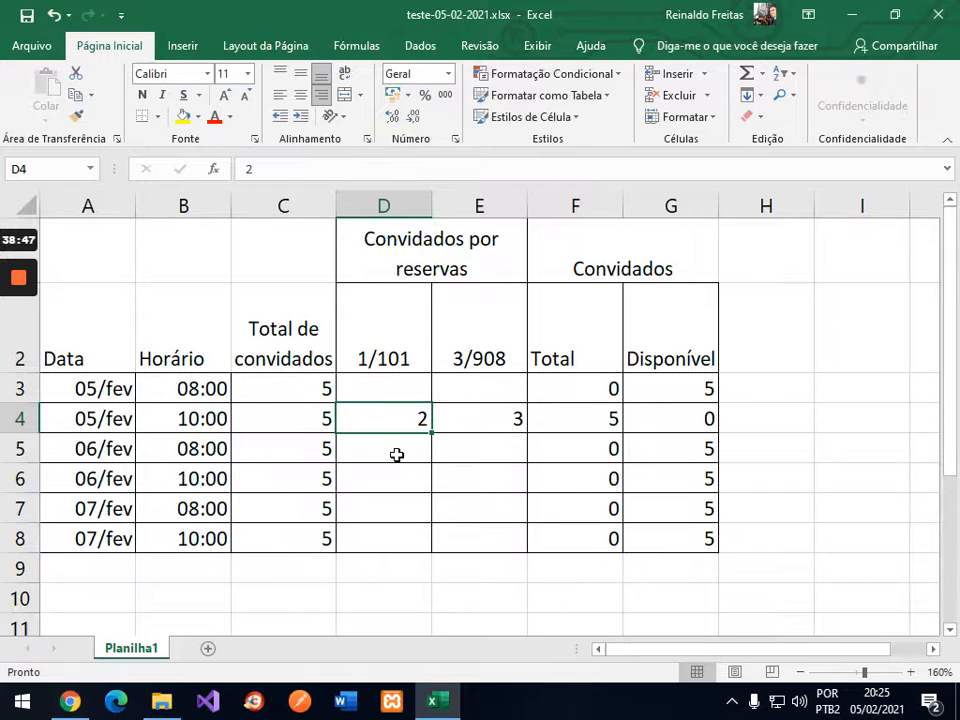
Step: Enter 3 guests for 1/101 on 06/fev 08:00 in cell D5, leaving 2 available
left_click(402, 454)
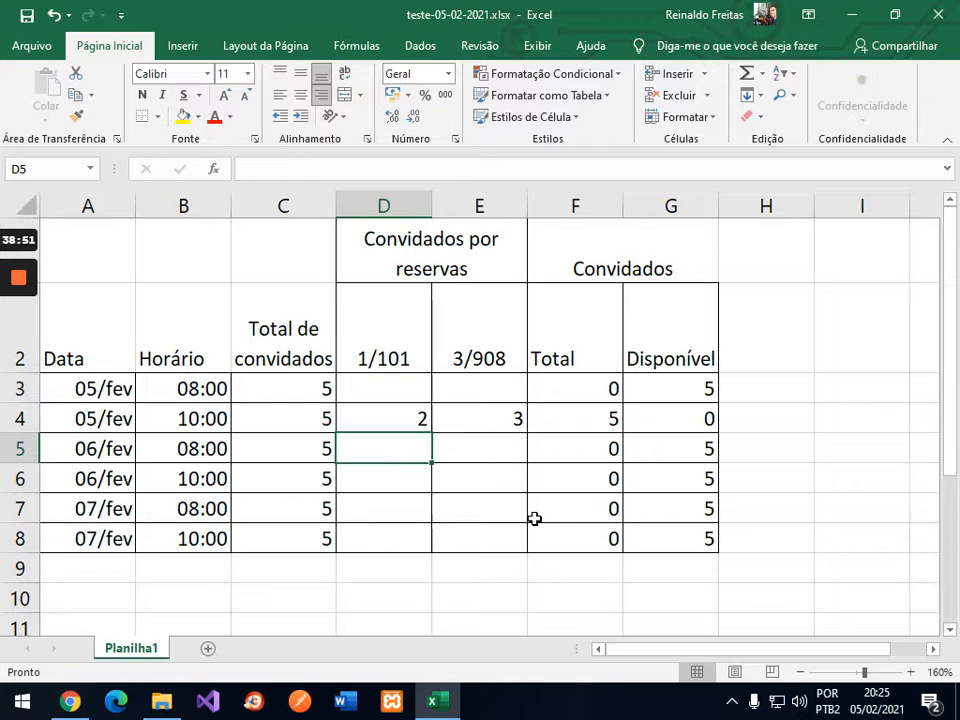
type("3")
key("Return")
key("Up")
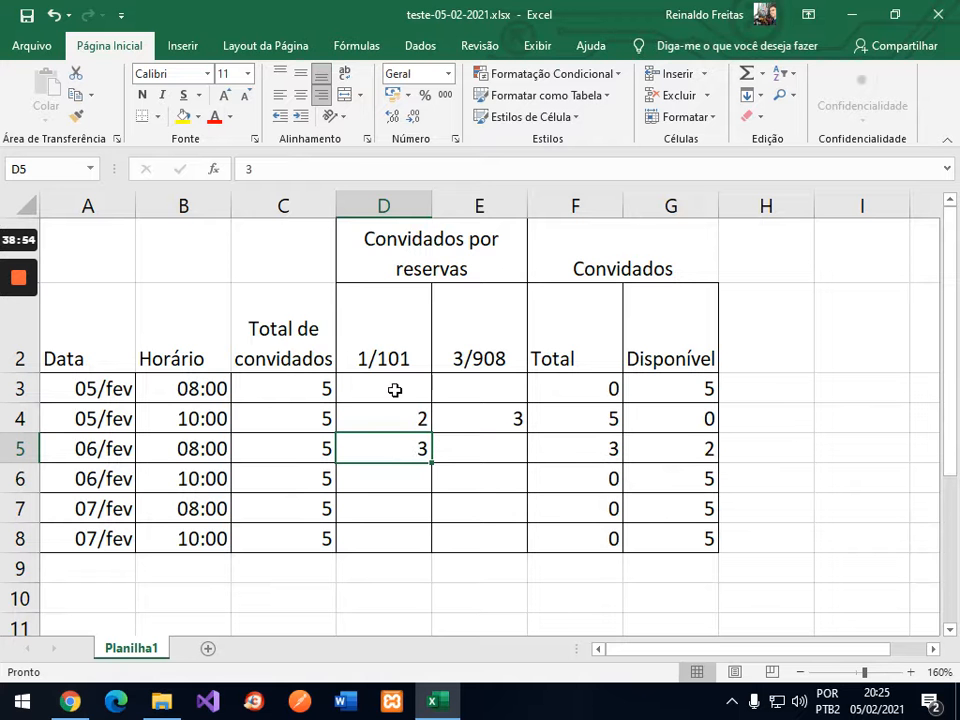
left_click_drag(107, 392, 99, 414)
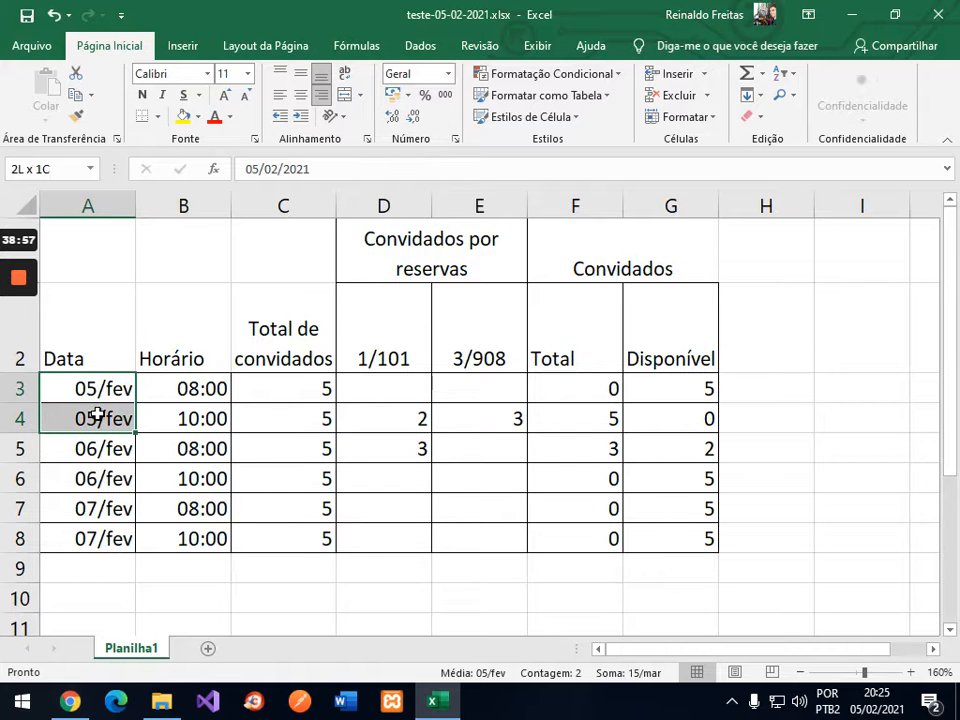
left_click(398, 442)
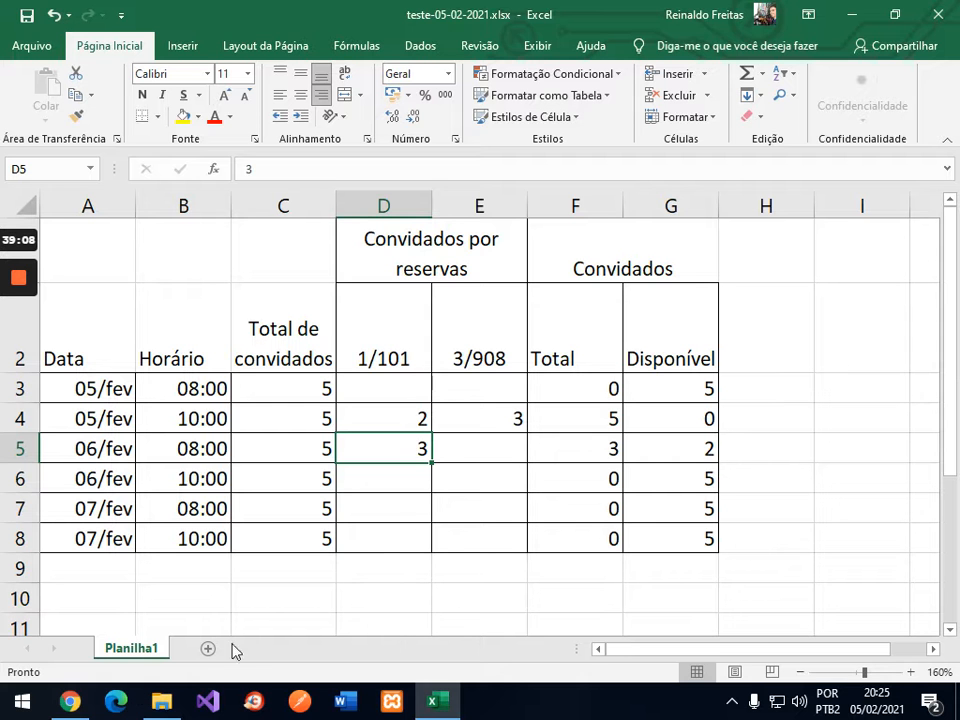
Step: Log out of the restricted area and confirm leaving it
left_click(70, 700)
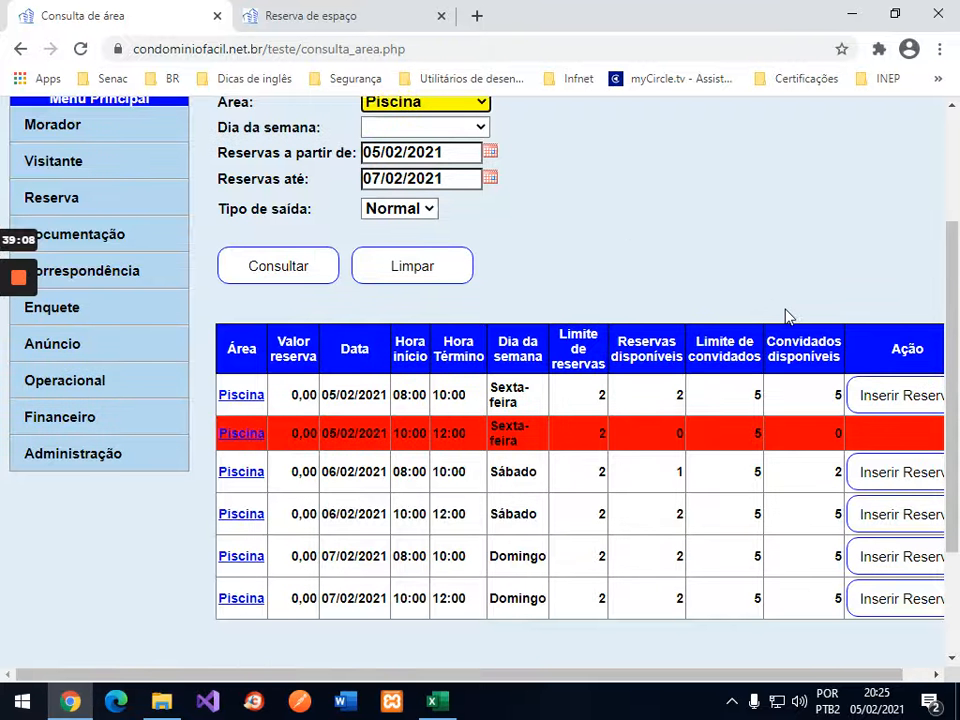
scroll(775, 312, "up", 3)
mouse_move(725, 218)
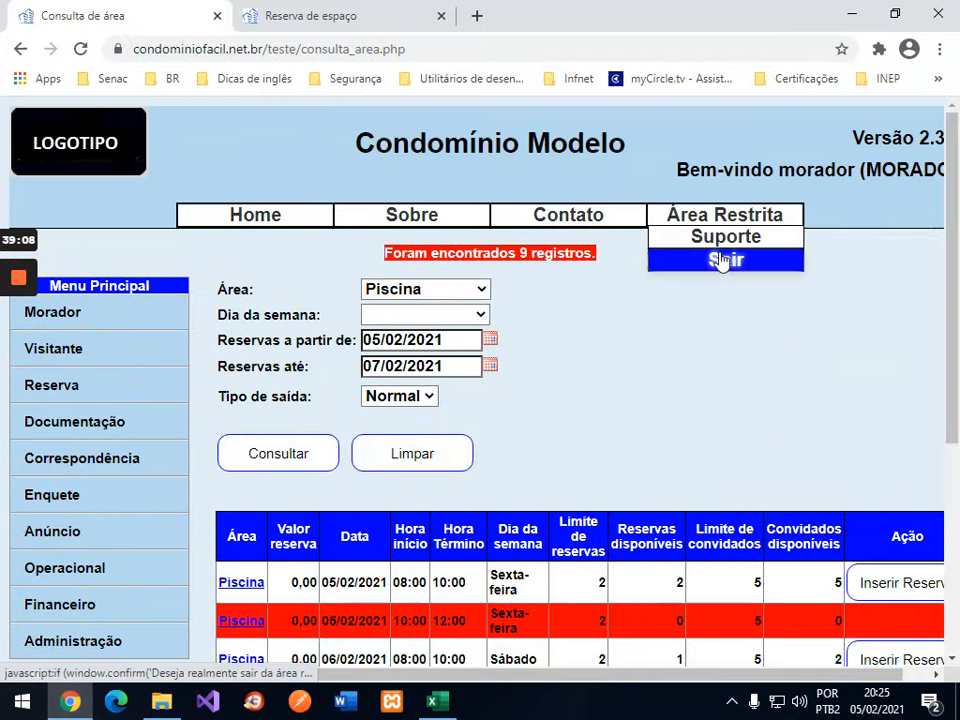
left_click(725, 261)
left_click(535, 156)
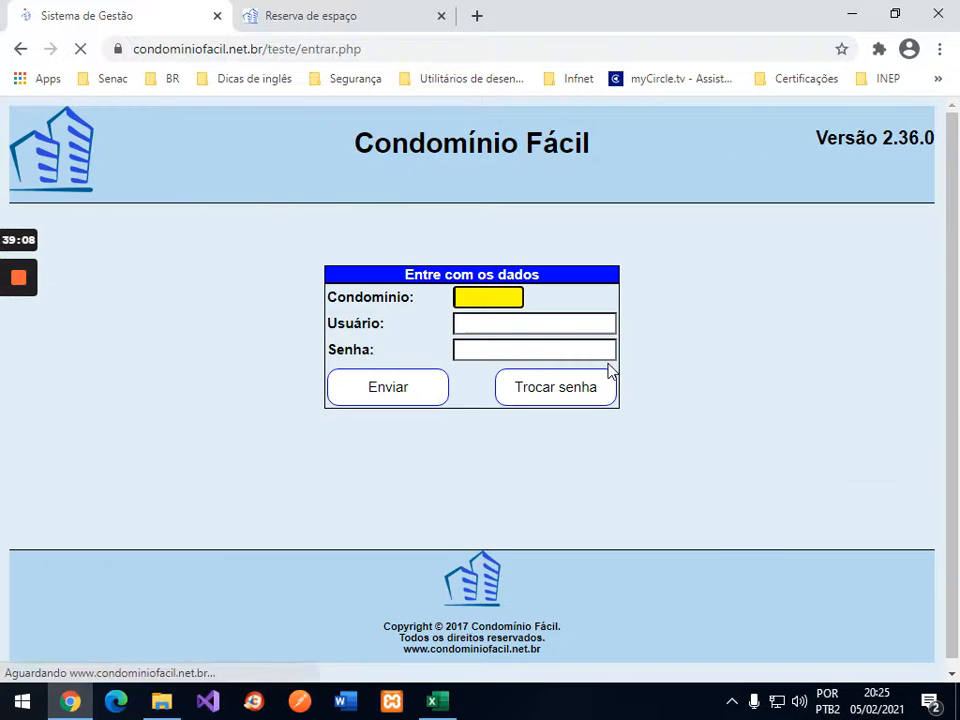
Step: Sign in with condominium code 21, the resident's user name and the password
type("3")
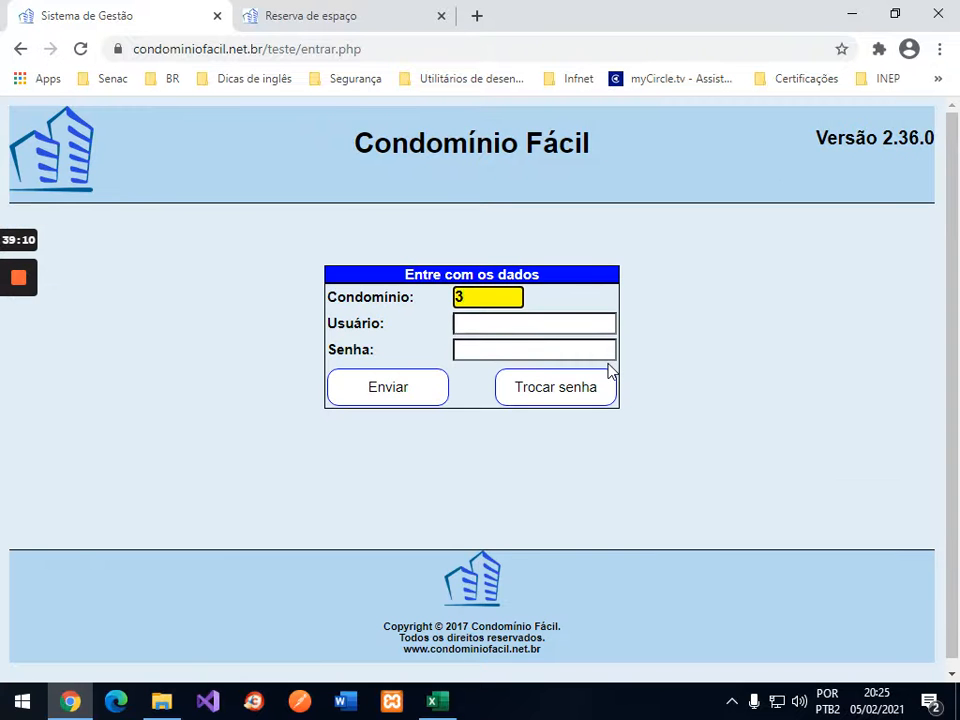
key("Tab")
key("shift+Tab")
type("21")
key("Tab")
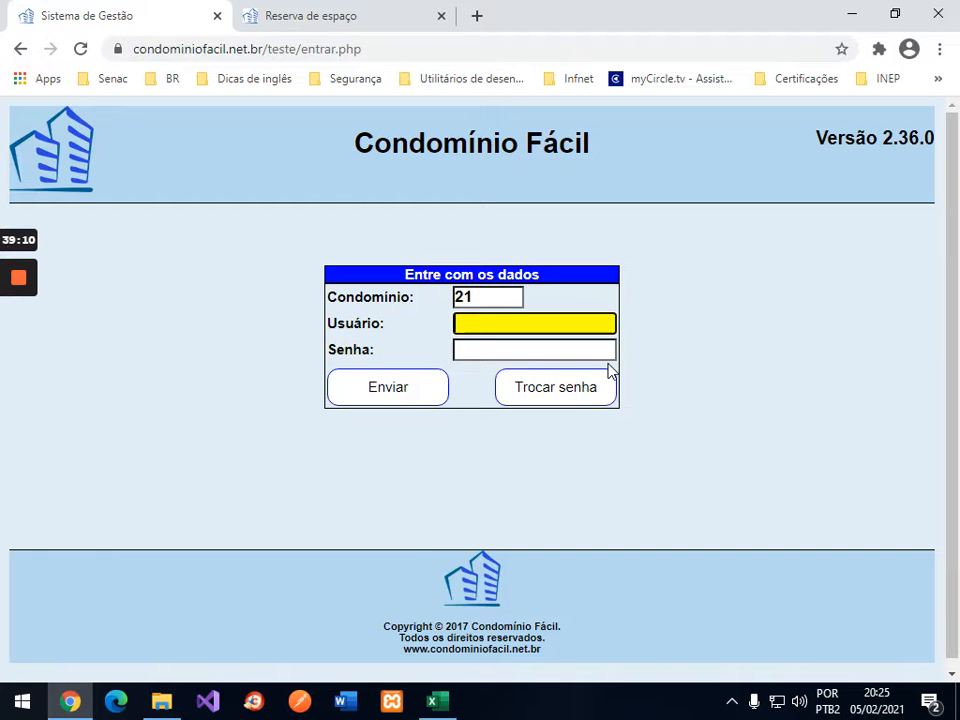
type("reijf")
key("BackSpace")
key("BackSpace")
type("jf")
key("Tab")
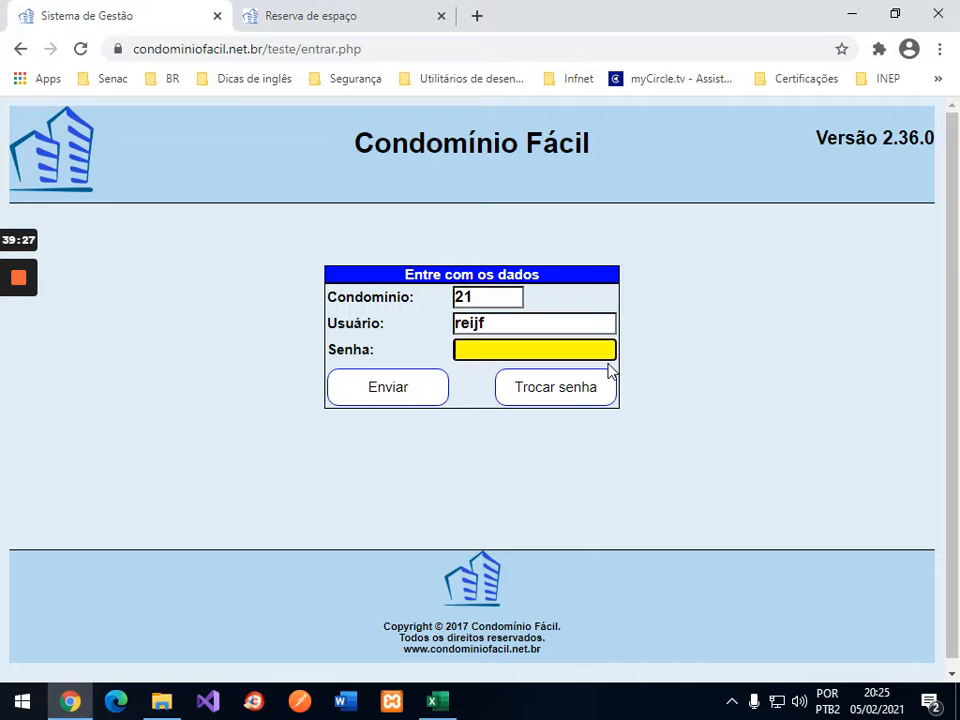
key("Return")
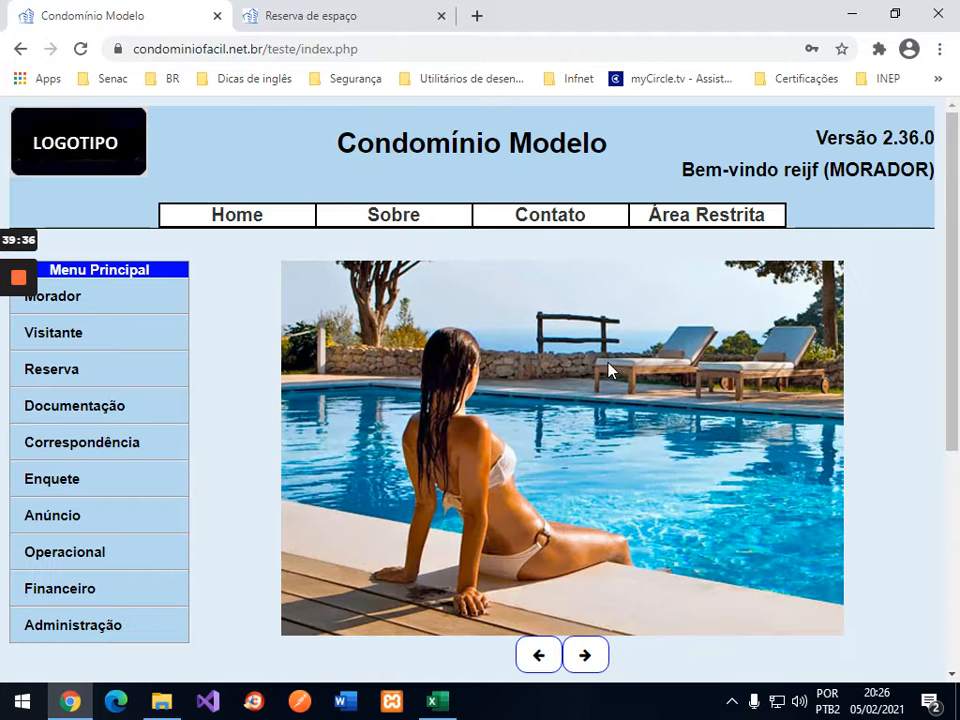
Step: Search Piscina availability with the end date set to 07/02/2021
left_click(56, 372)
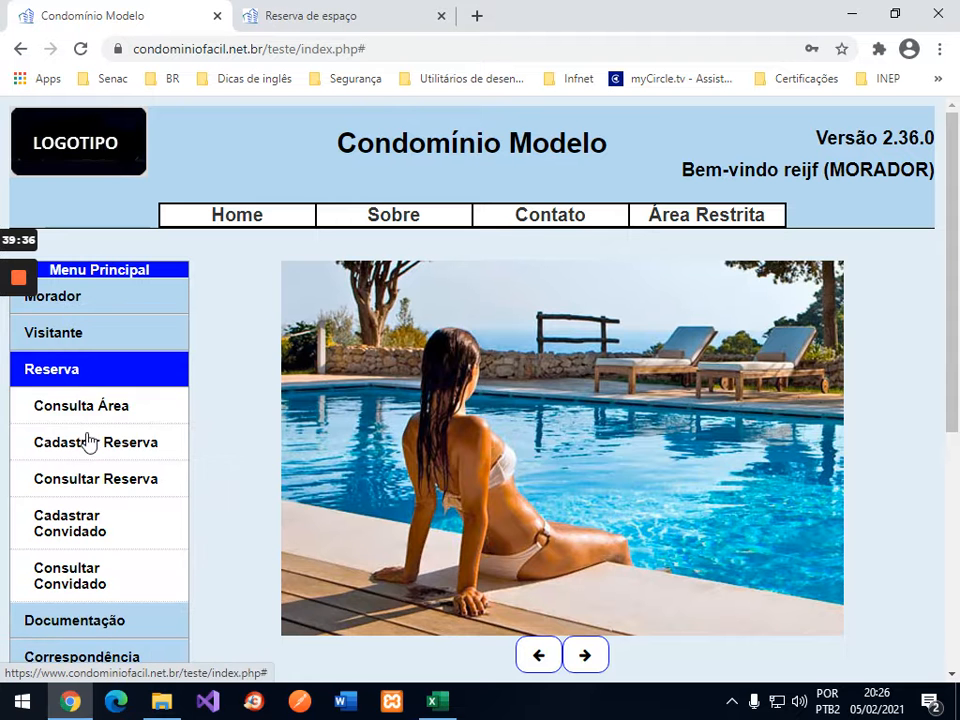
left_click(96, 488)
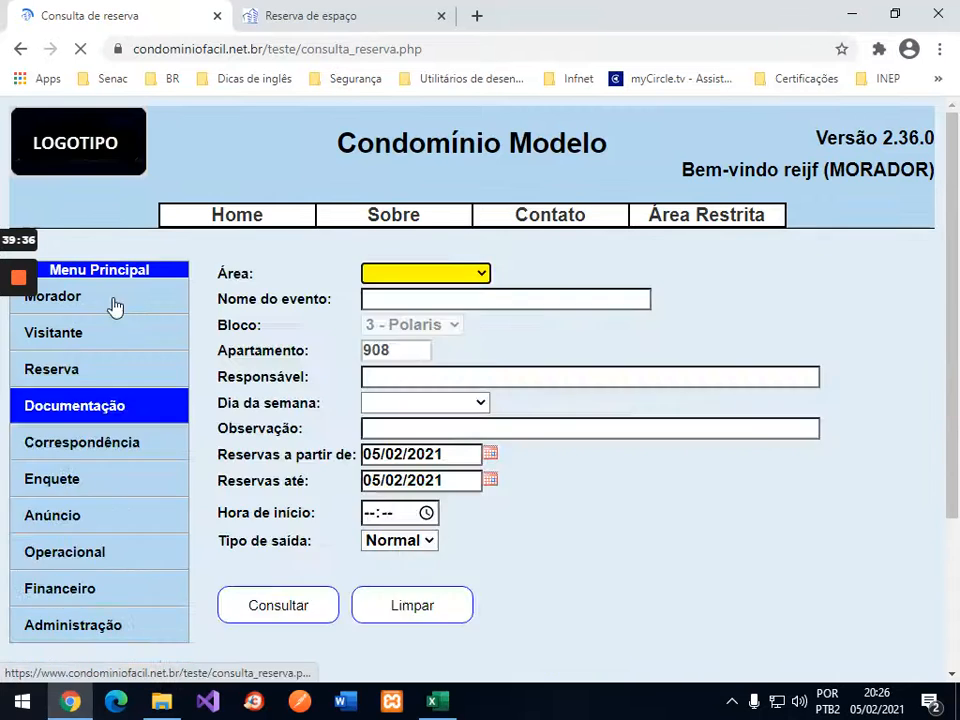
left_click(64, 374)
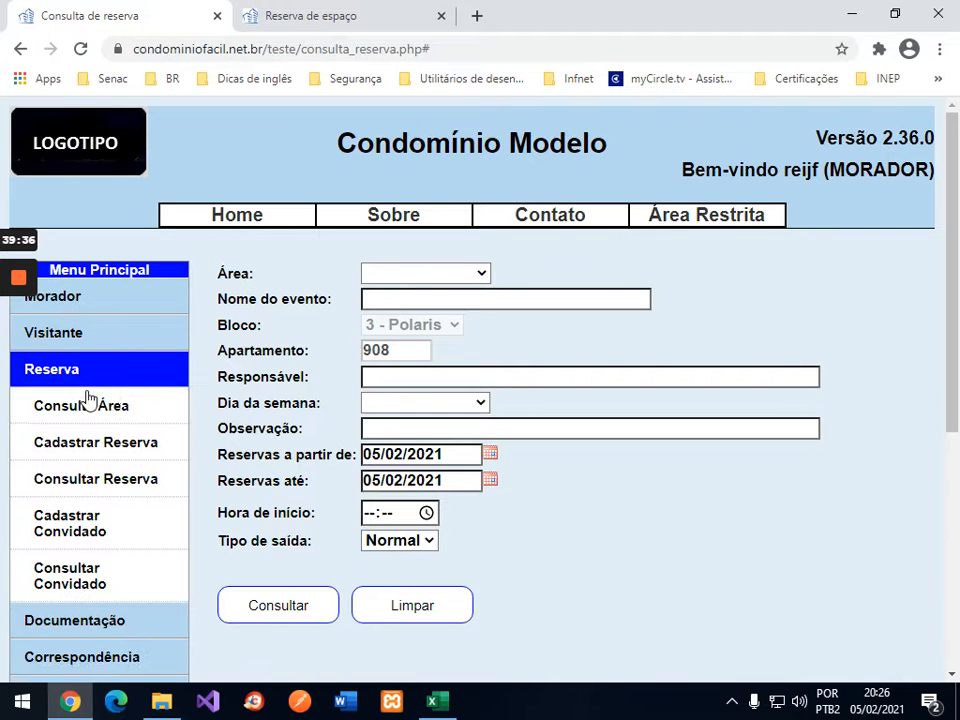
left_click(64, 404)
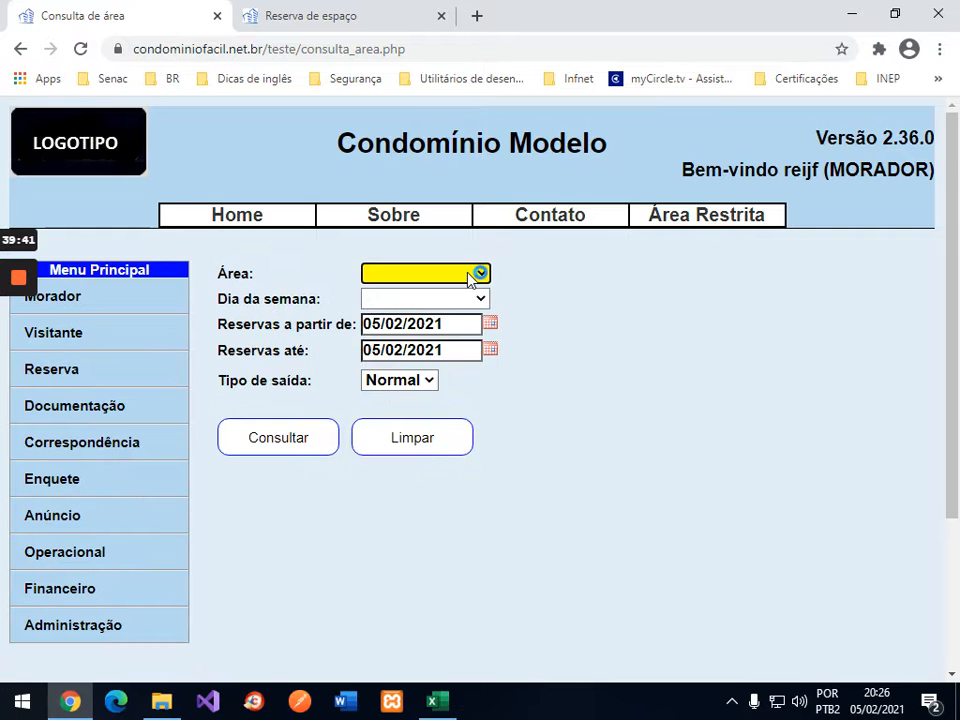
left_click(482, 272)
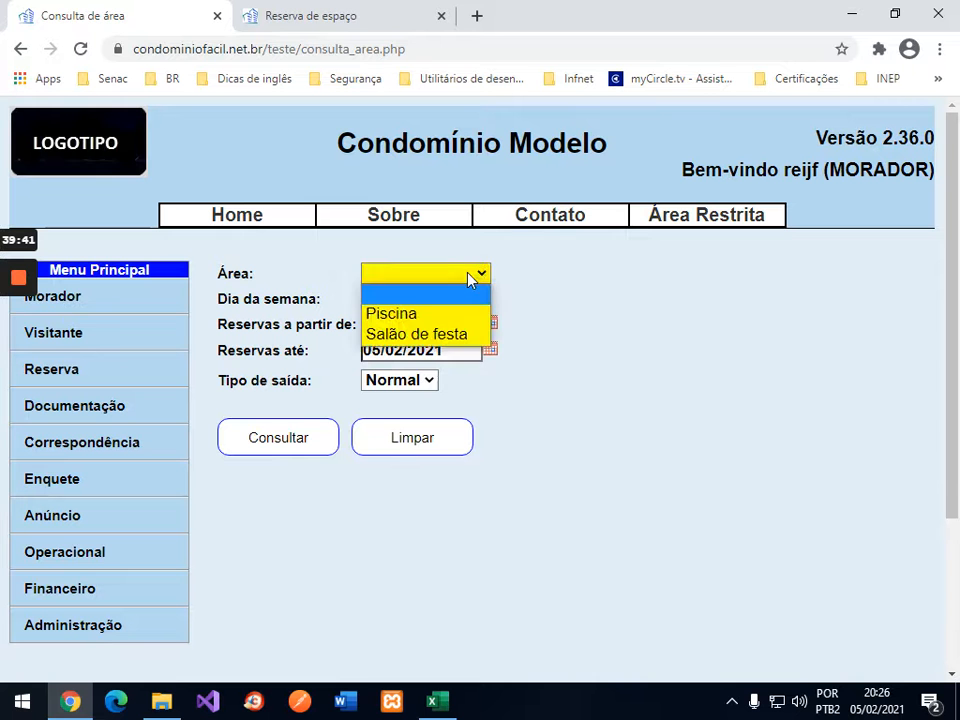
left_click(430, 317)
left_click(300, 437)
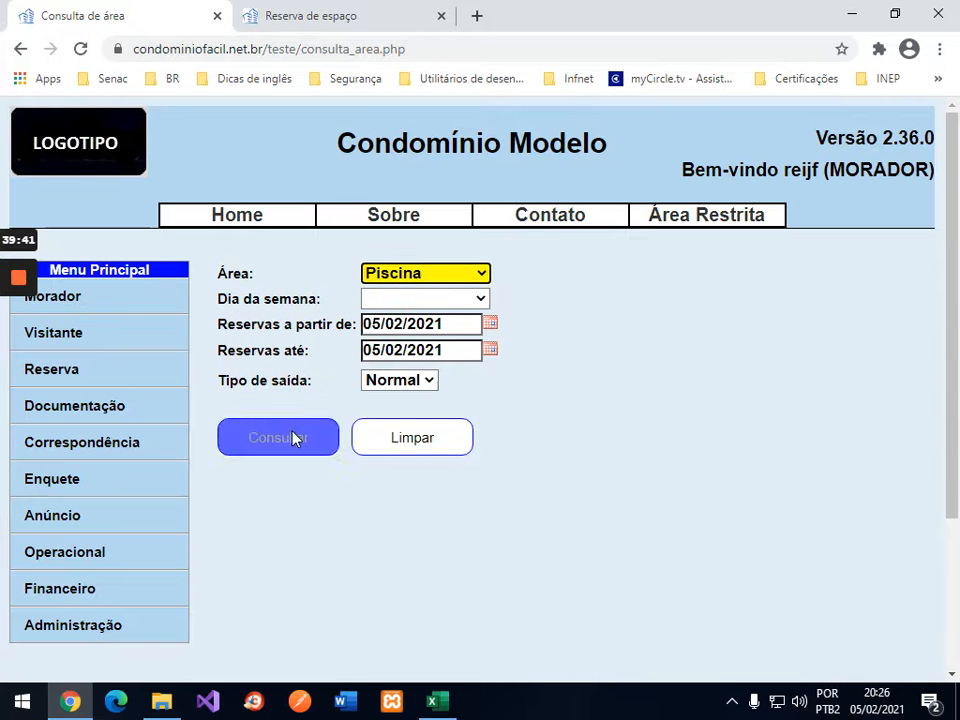
left_click(490, 350)
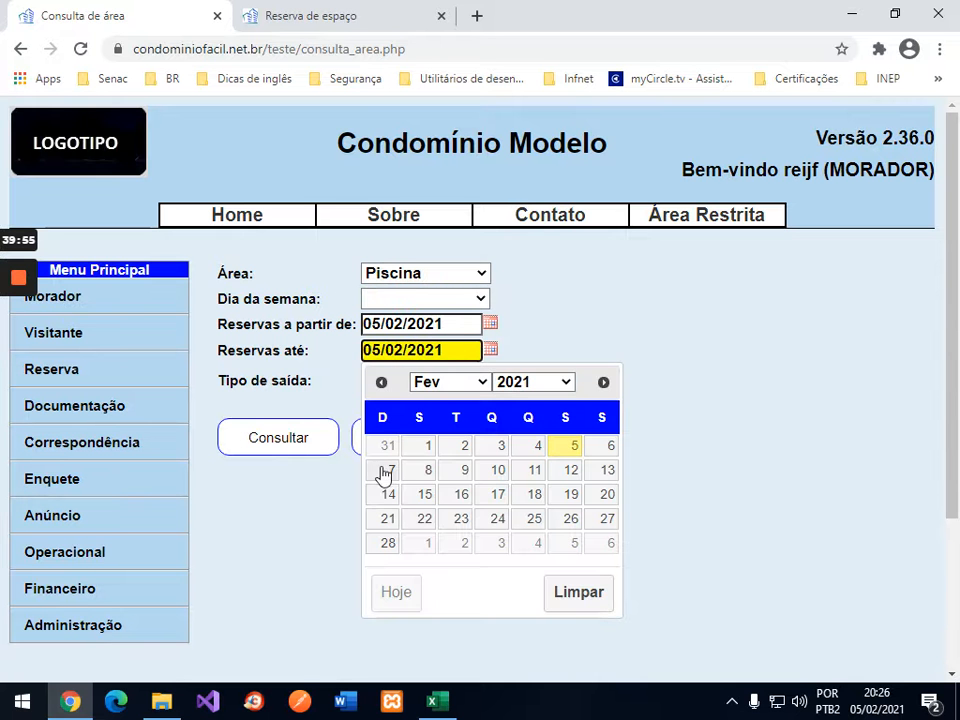
left_click(382, 470)
left_click(289, 437)
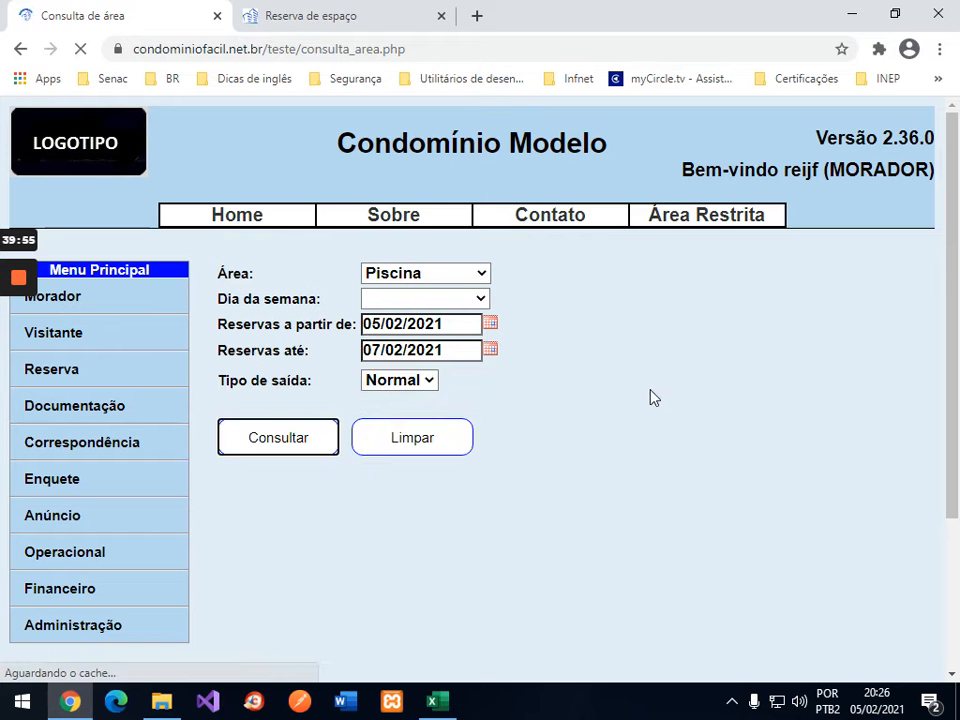
Step: Compare the results with the 3/908 guest cell for 06/fev 08:00 in Excel
scroll(700, 390, "down", 1)
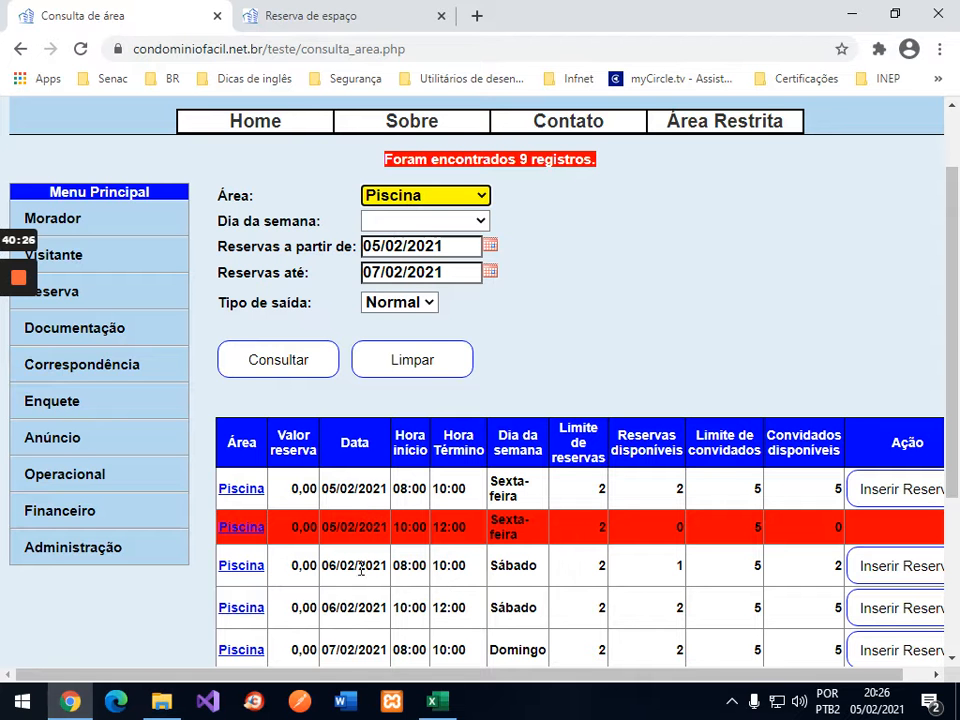
left_click(437, 702)
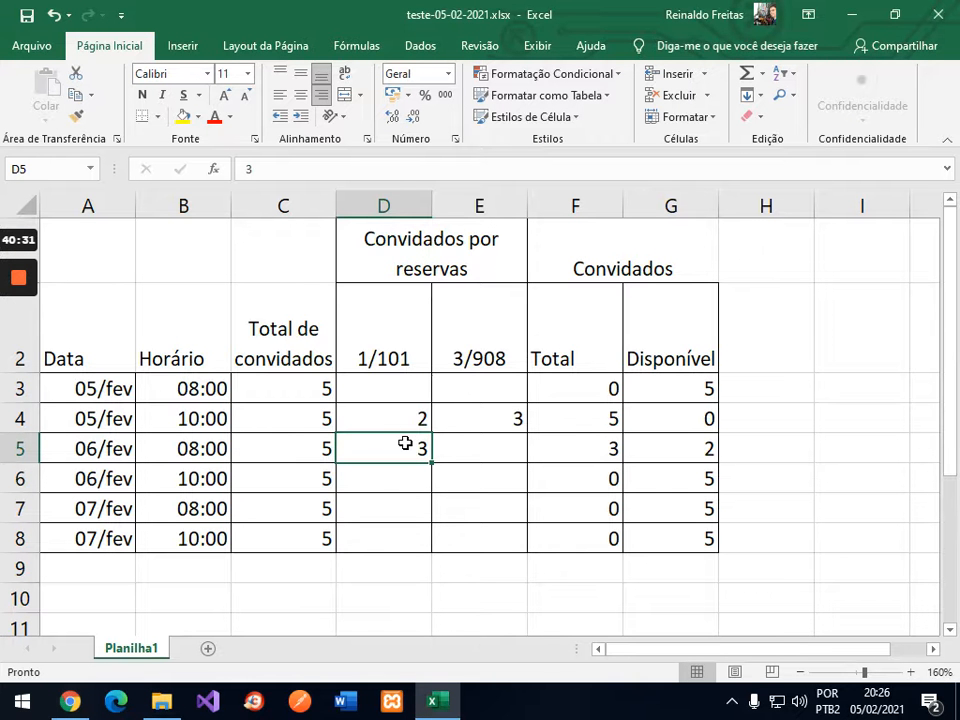
left_click(508, 440)
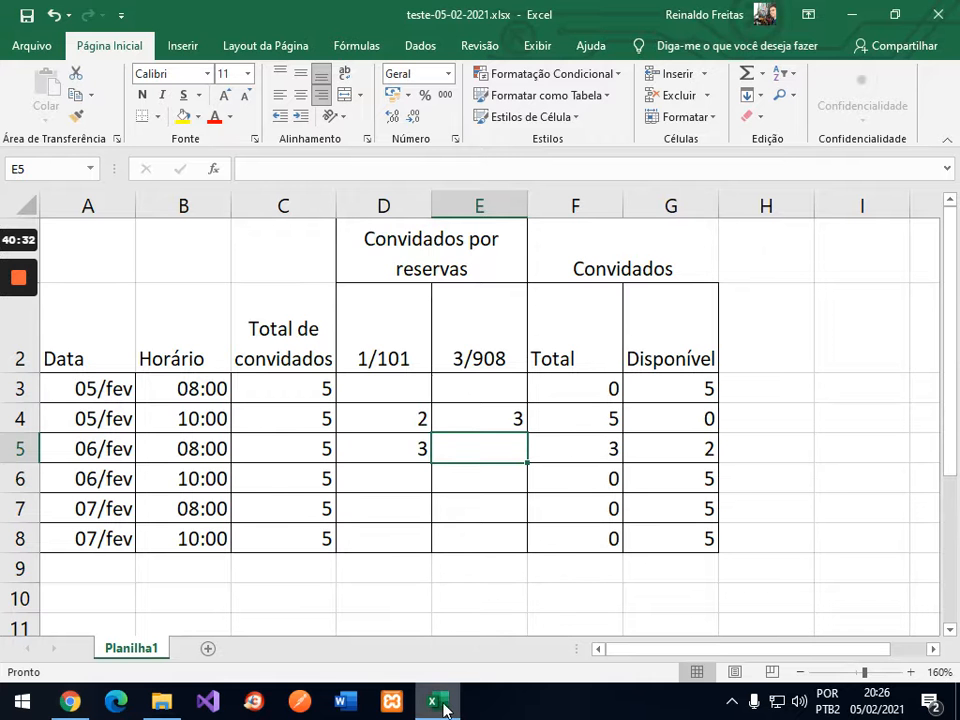
left_click(71, 704)
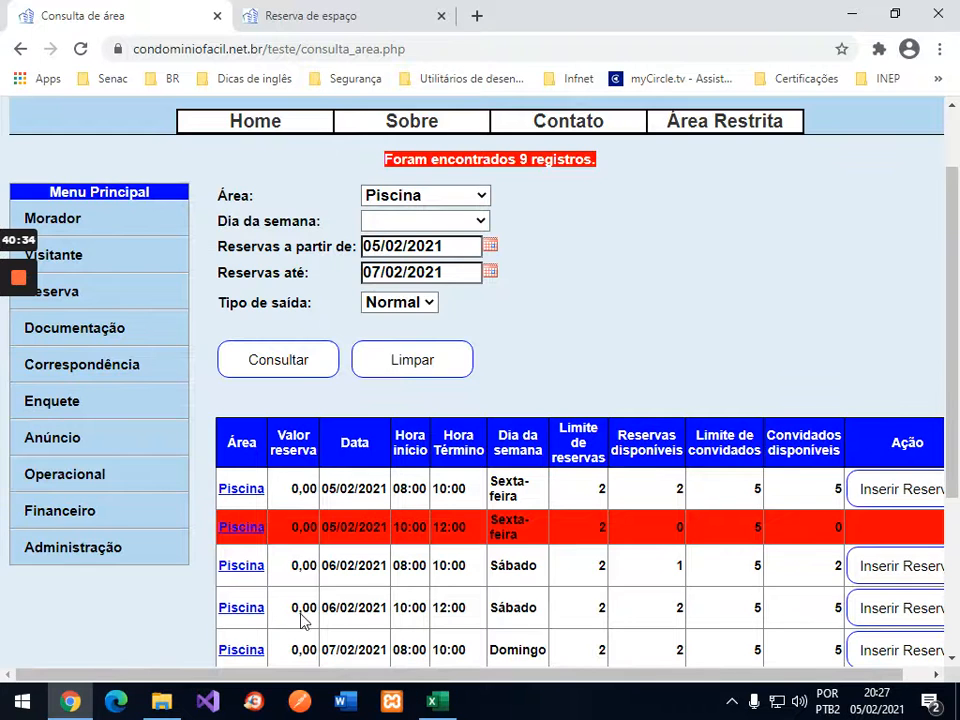
Step: Book the pool for 06/02 at 08:00, accept the terms and save reservation 37
left_click(889, 568)
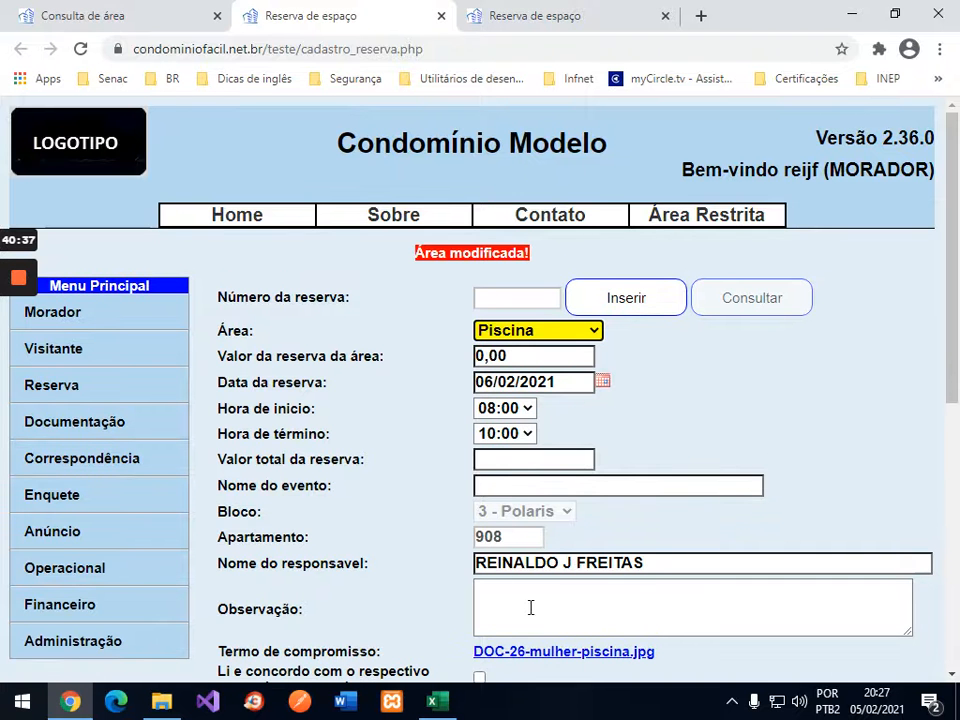
left_click(480, 677)
scroll(700, 480, "down", 2)
scroll(714, 534, "down", 1)
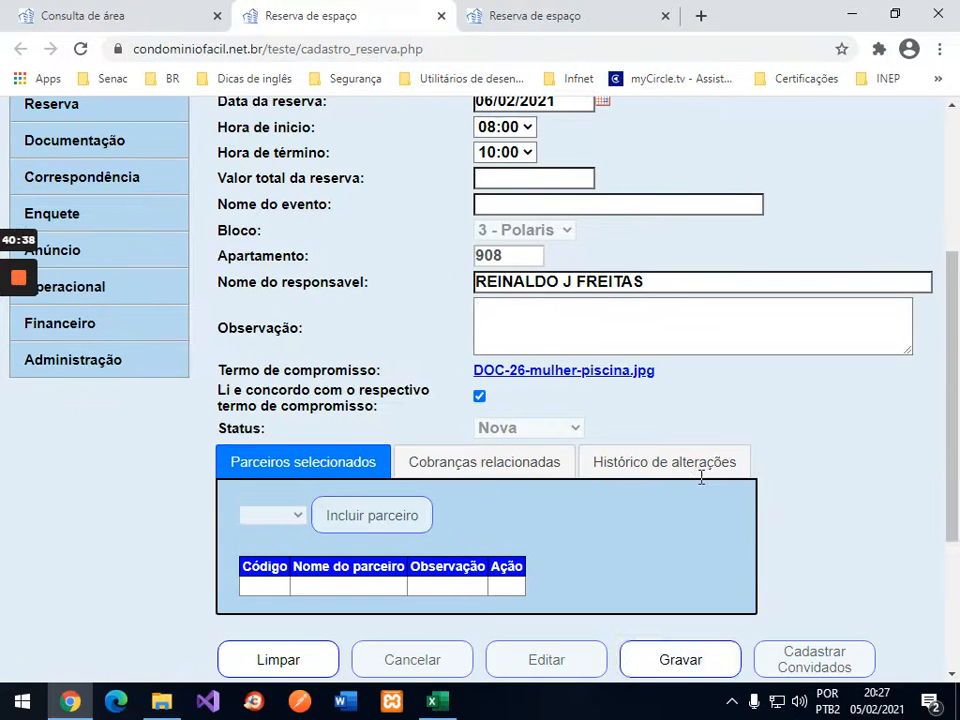
left_click(709, 658)
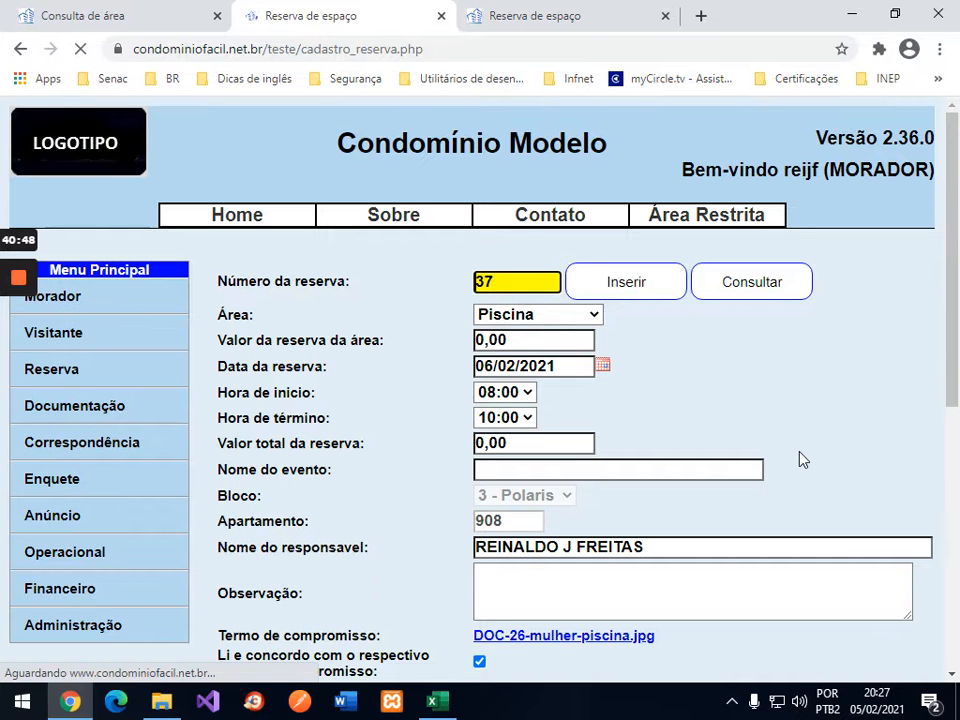
Step: Open the Cadastrar Convidados page for reservation 37
scroll(801, 451, "down", 1)
scroll(801, 457, "down", 4)
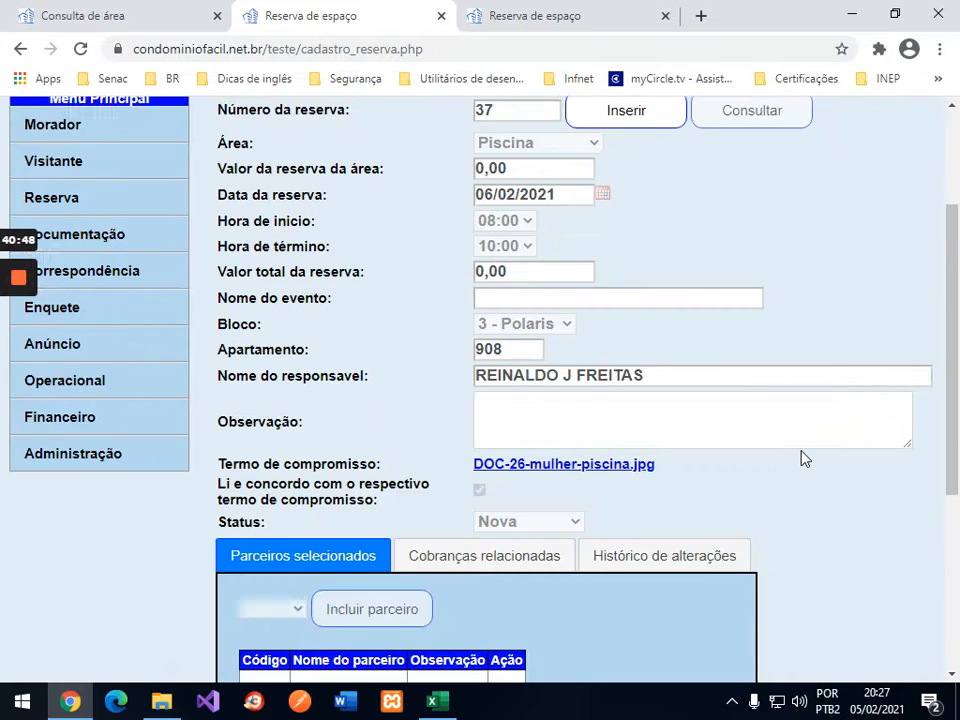
left_click(801, 467)
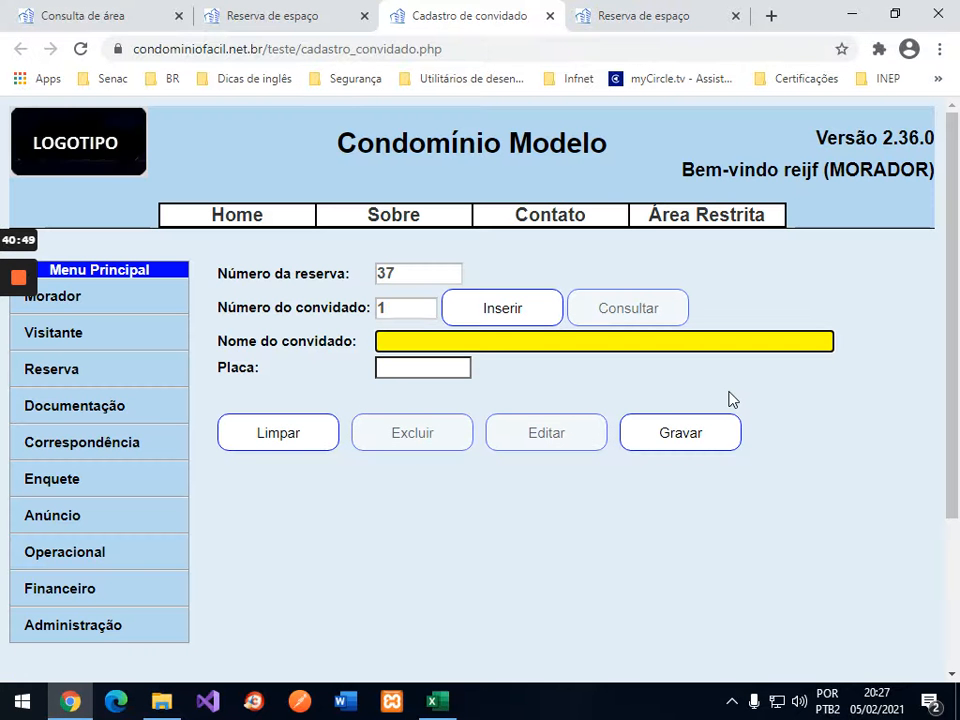
Step: Save the first guest, then fill guest 2's name from the autocomplete suggestion
type("reinaldo")
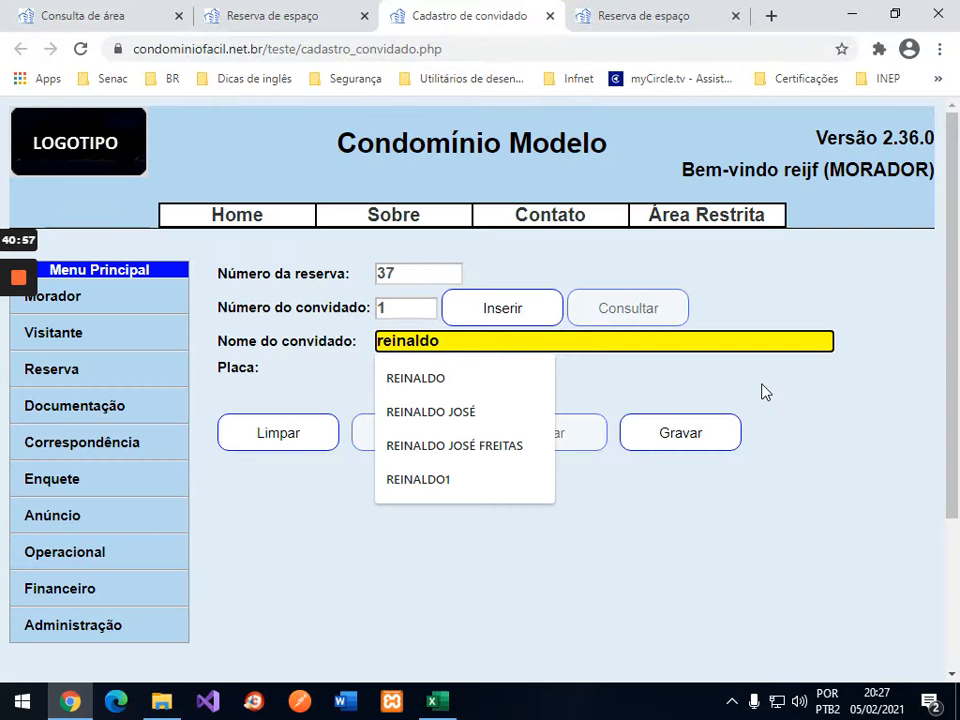
left_click(724, 433)
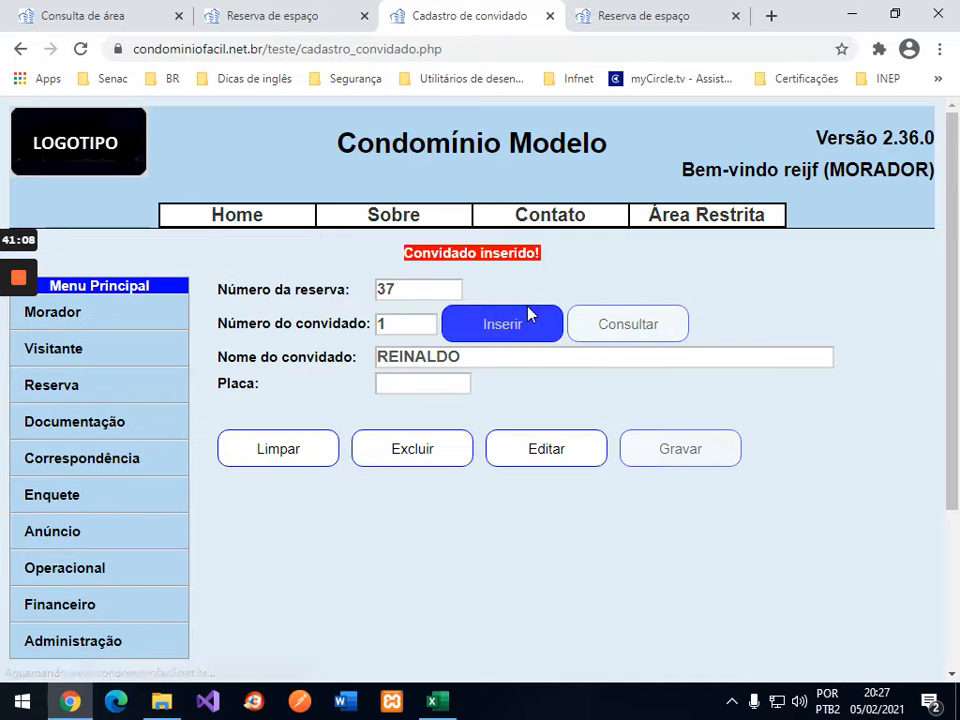
left_click(506, 332)
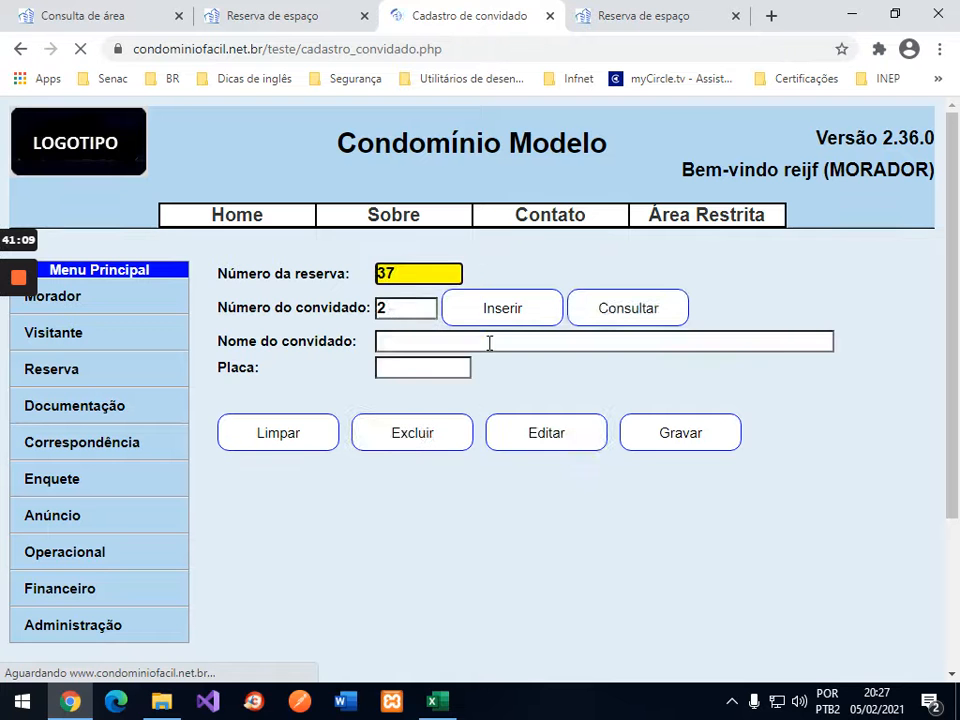
left_click(489, 342)
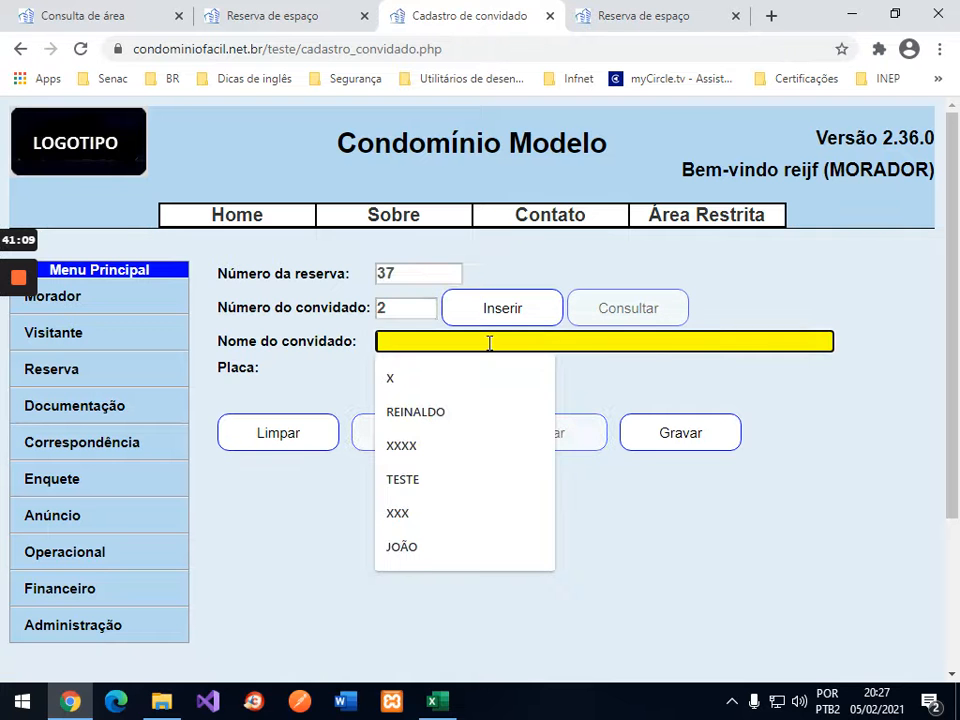
type("vane")
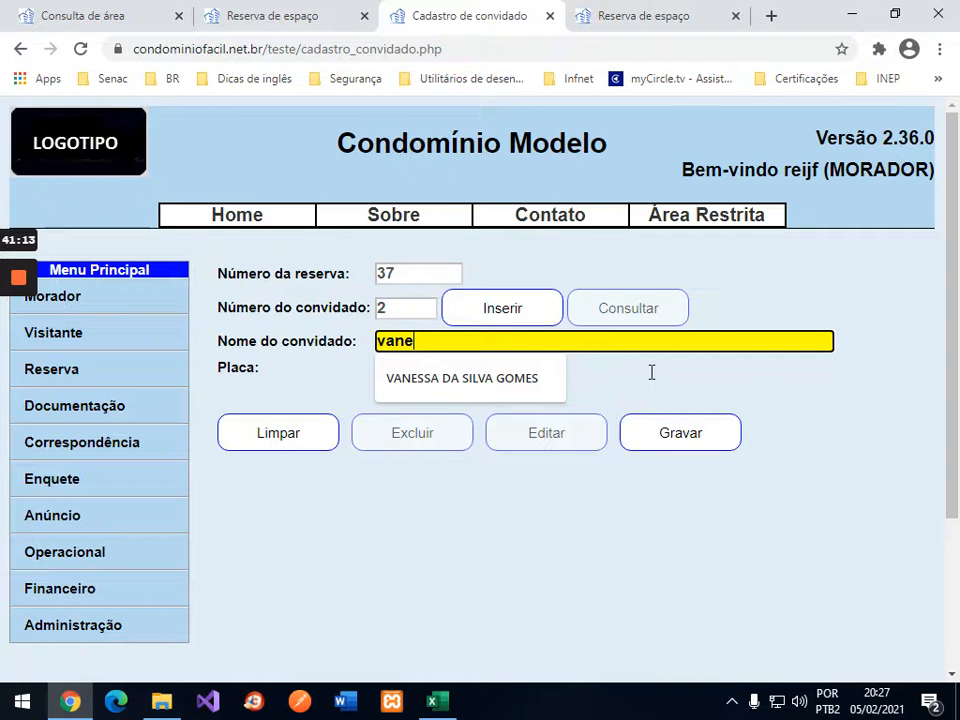
left_click(484, 383)
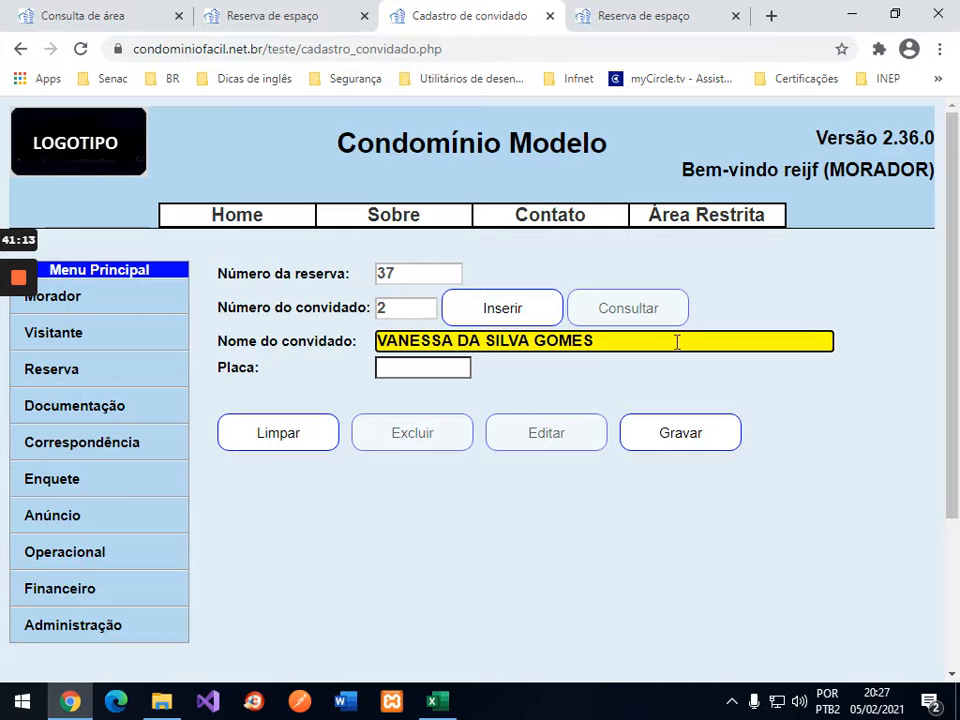
Step: Trim guest 2 to first name only, save, and try a third guest to hit the limit
left_click(458, 343)
key("shift+End")
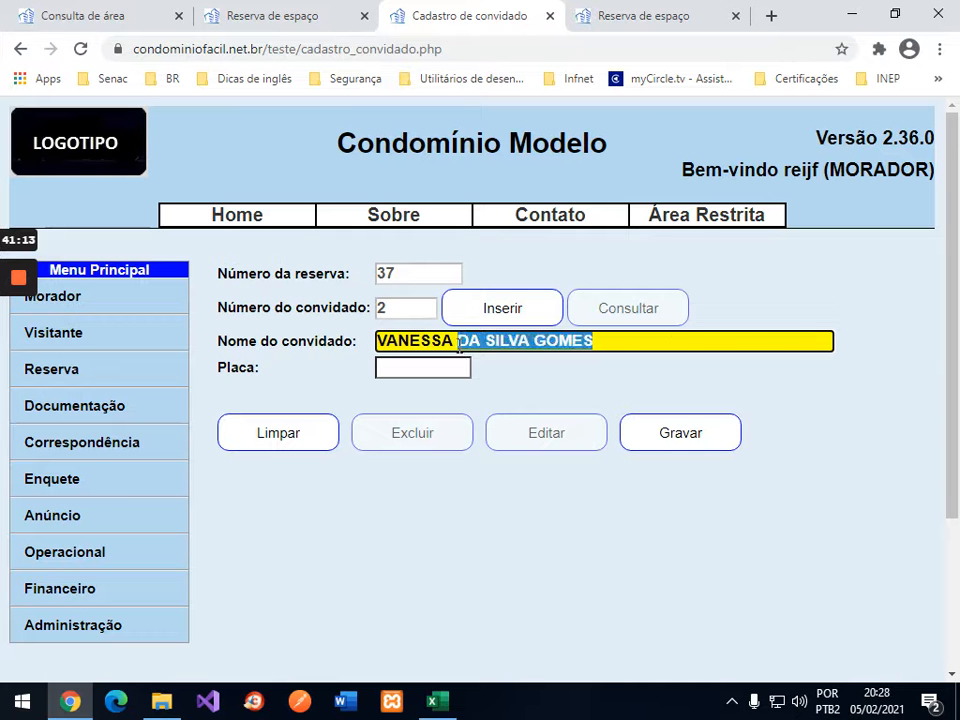
key("Left")
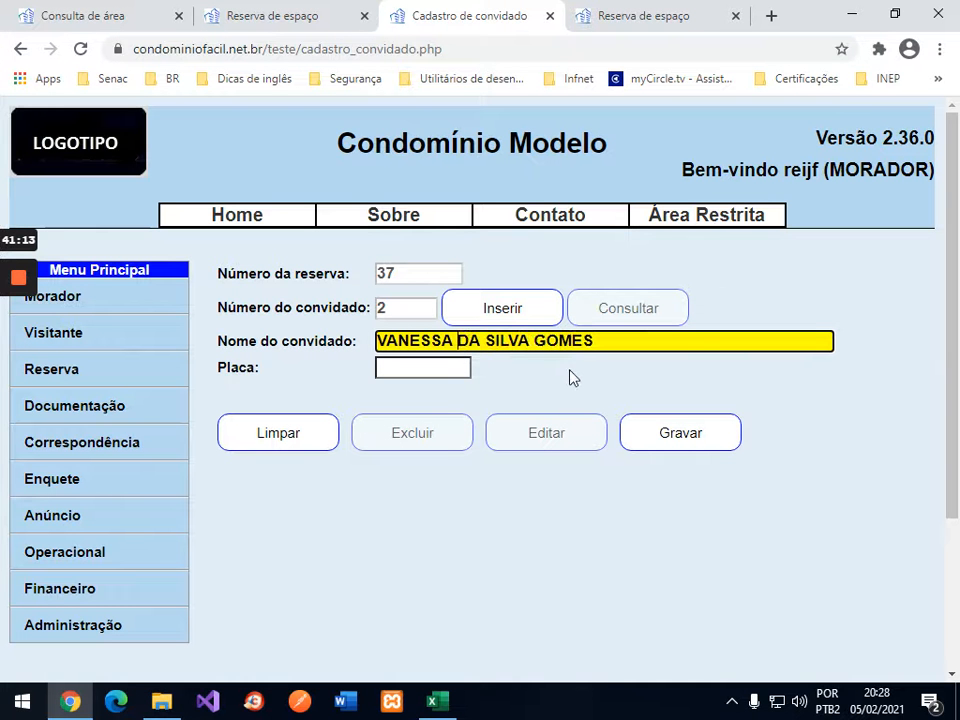
key("Delete")
key("shift+End")
key("Delete")
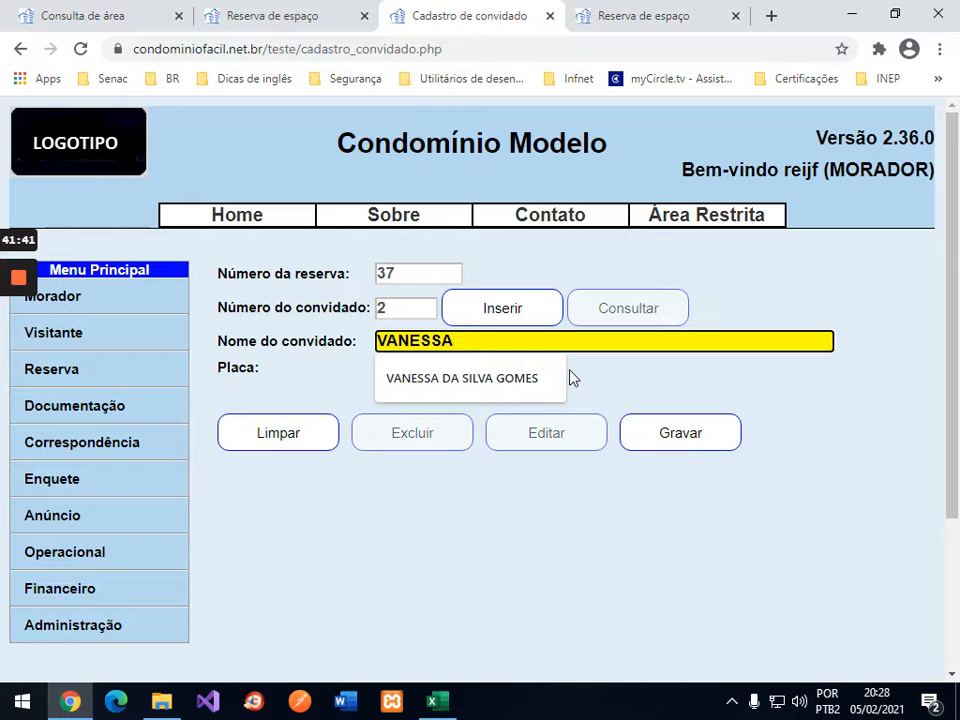
left_click(686, 448)
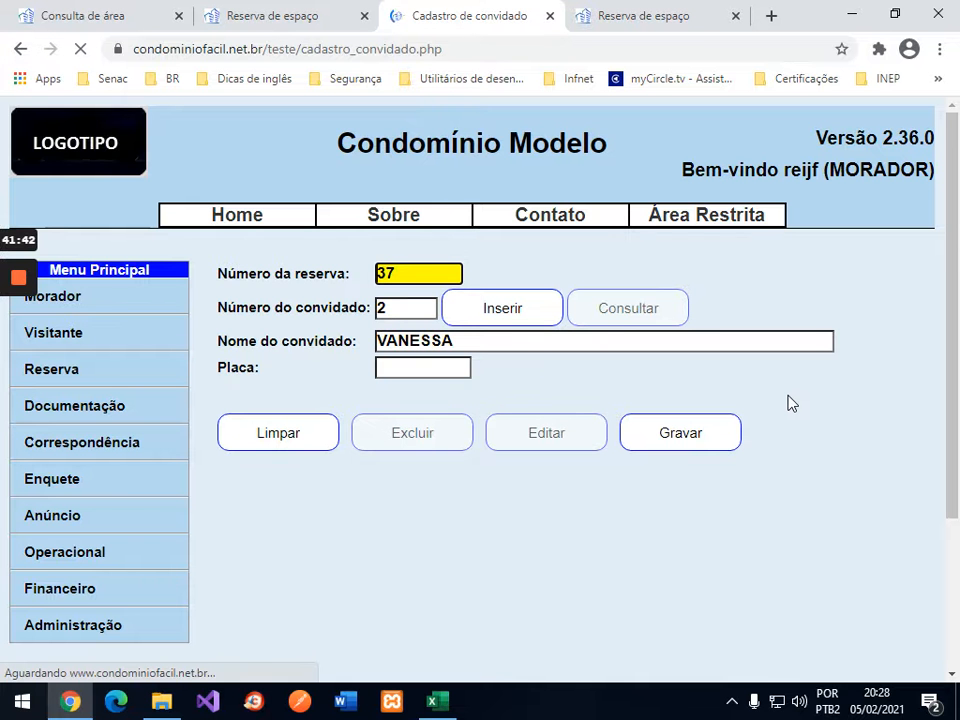
left_click(500, 328)
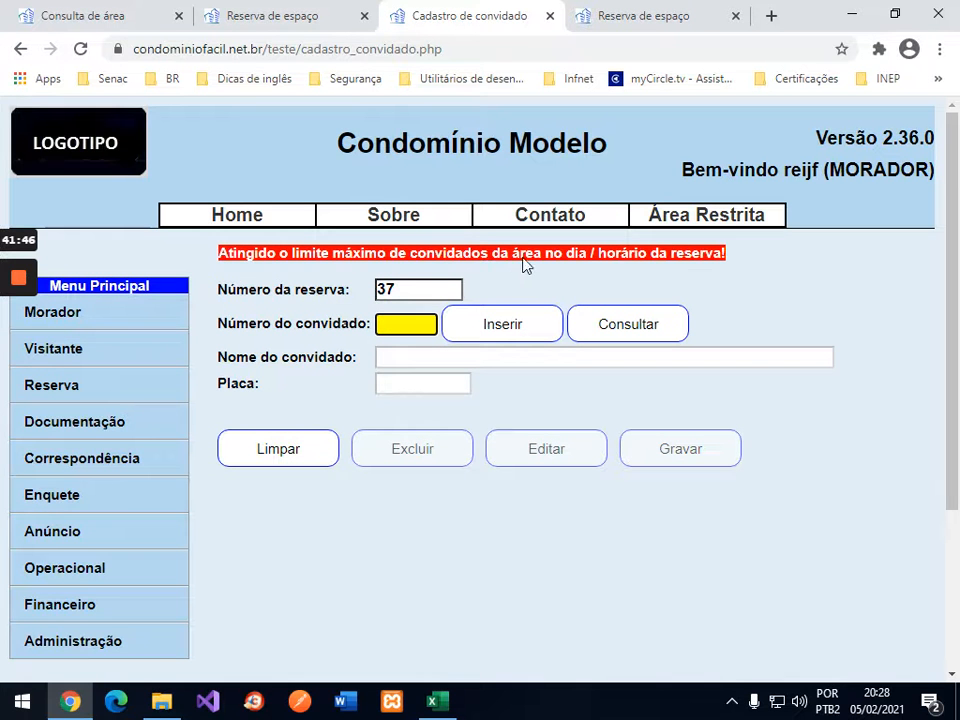
Step: Enter 2 guests for 3/908 on 06/fev 08:00 in cell E5
left_click(432, 701)
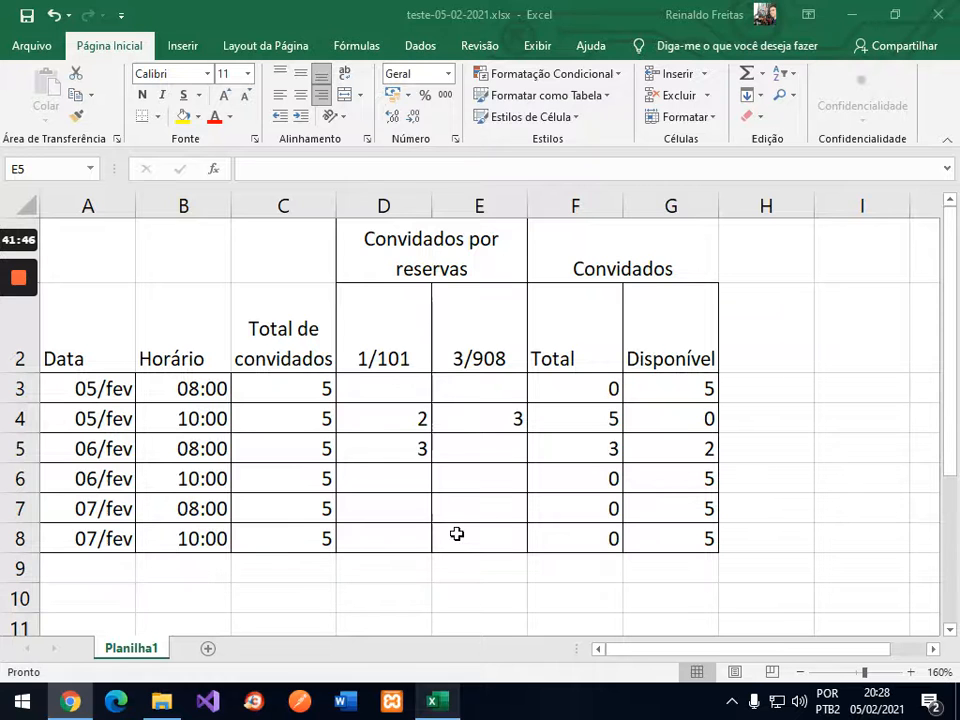
type("2")
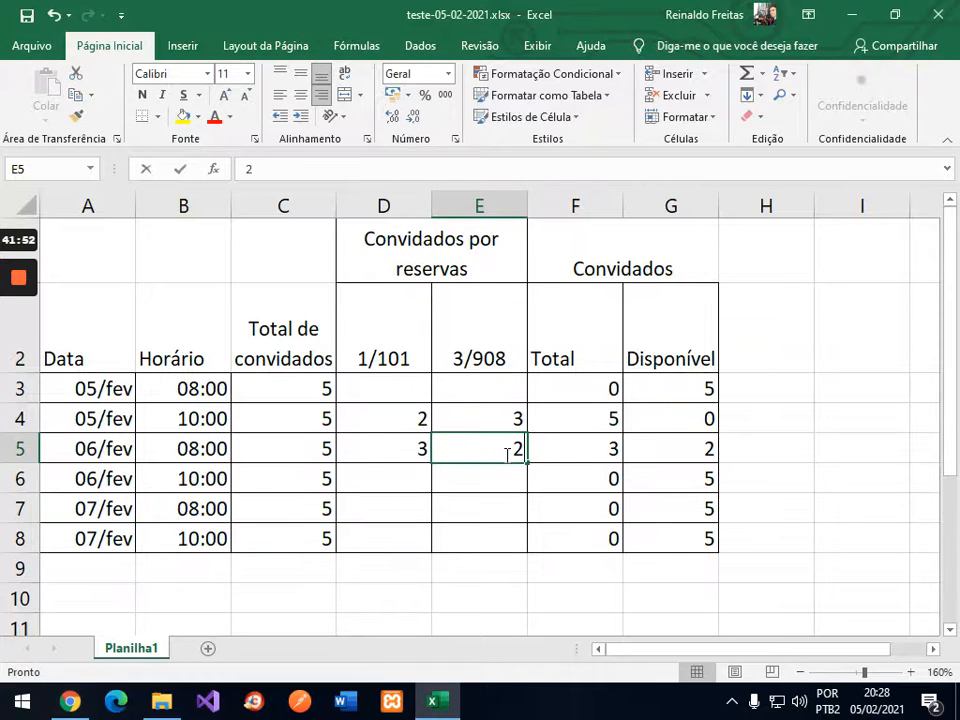
key("Tab")
key("Tab")
key("Tab")
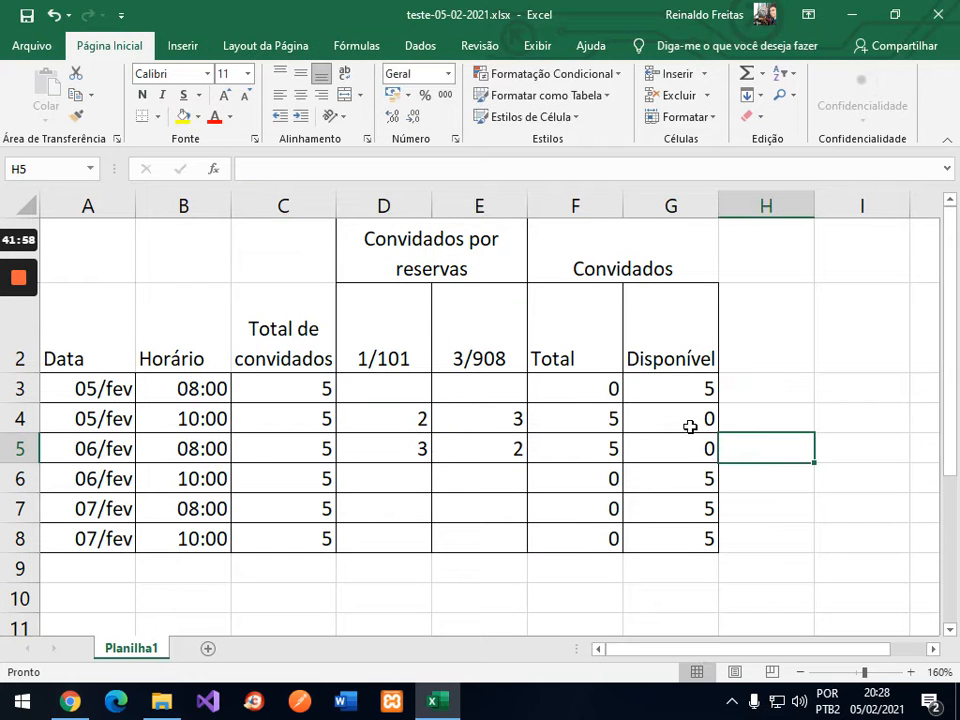
left_click(84, 705)
Step: Rerun the pool query showing 06/02 08:00 full, then go to Consultar Reserva
left_click(141, 27)
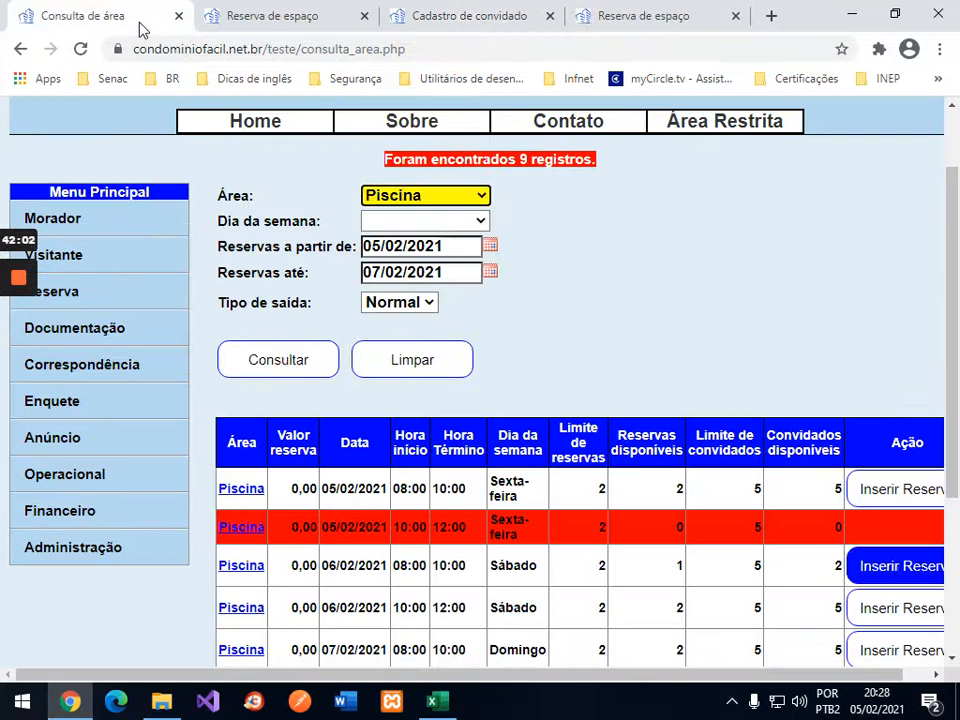
left_click(281, 362)
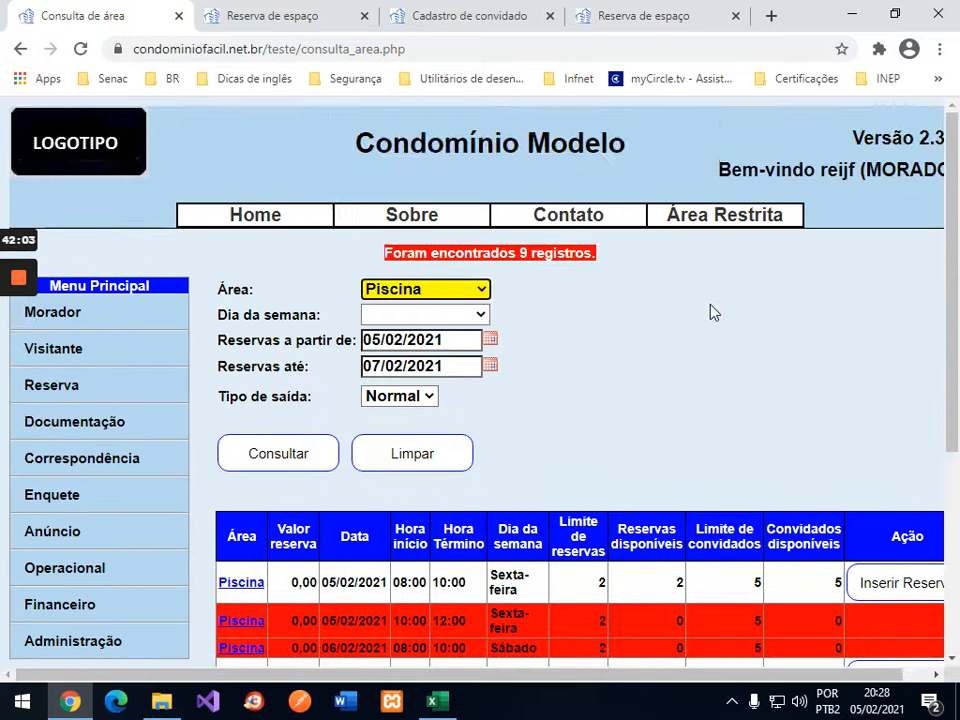
scroll(713, 313, "down", 2)
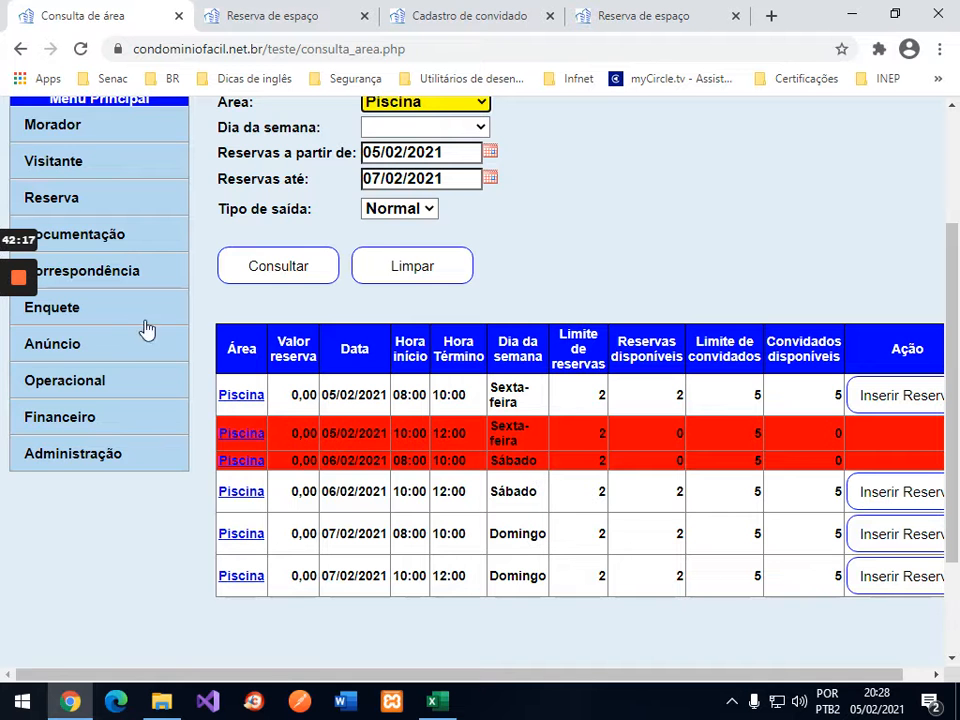
left_click(71, 197)
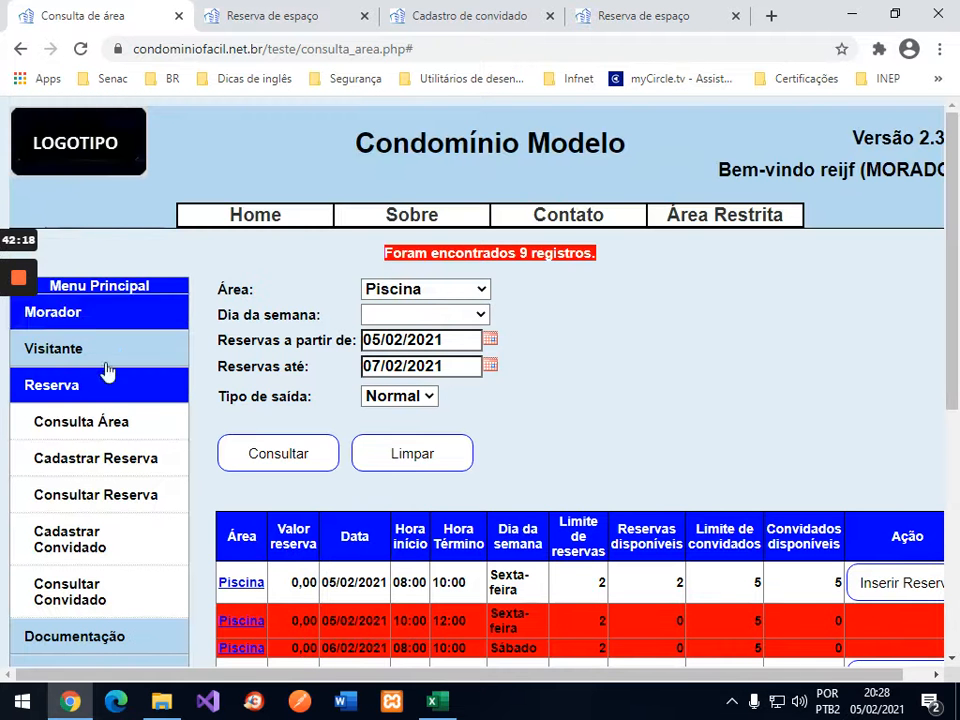
left_click(124, 505)
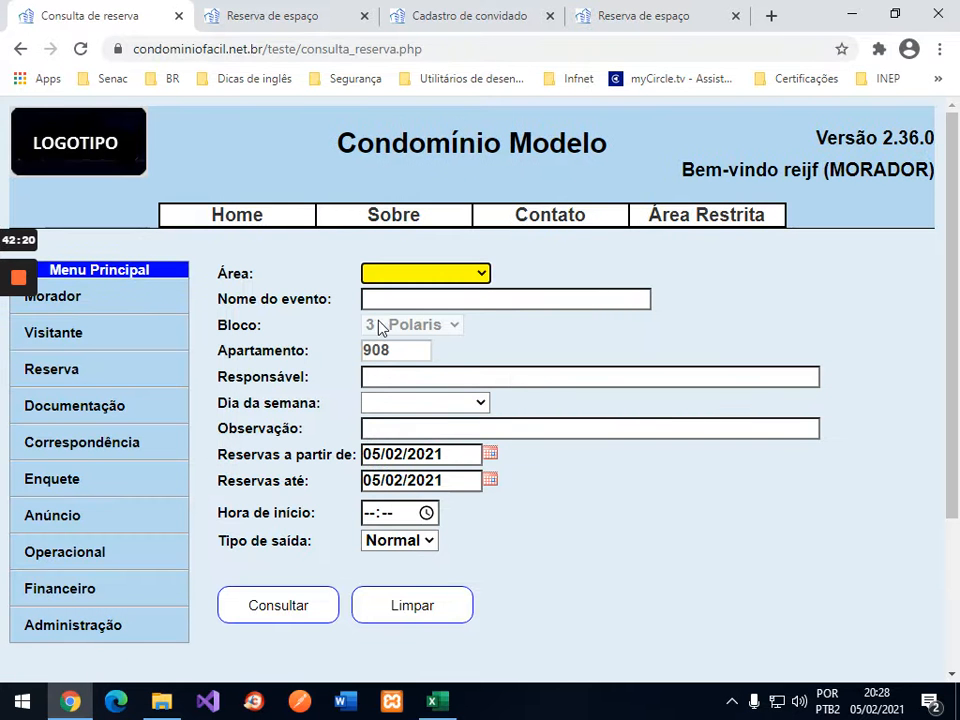
Step: Search reservations from 06/02/2021 to 06/02/2021 and open reservation 37
left_click(491, 455)
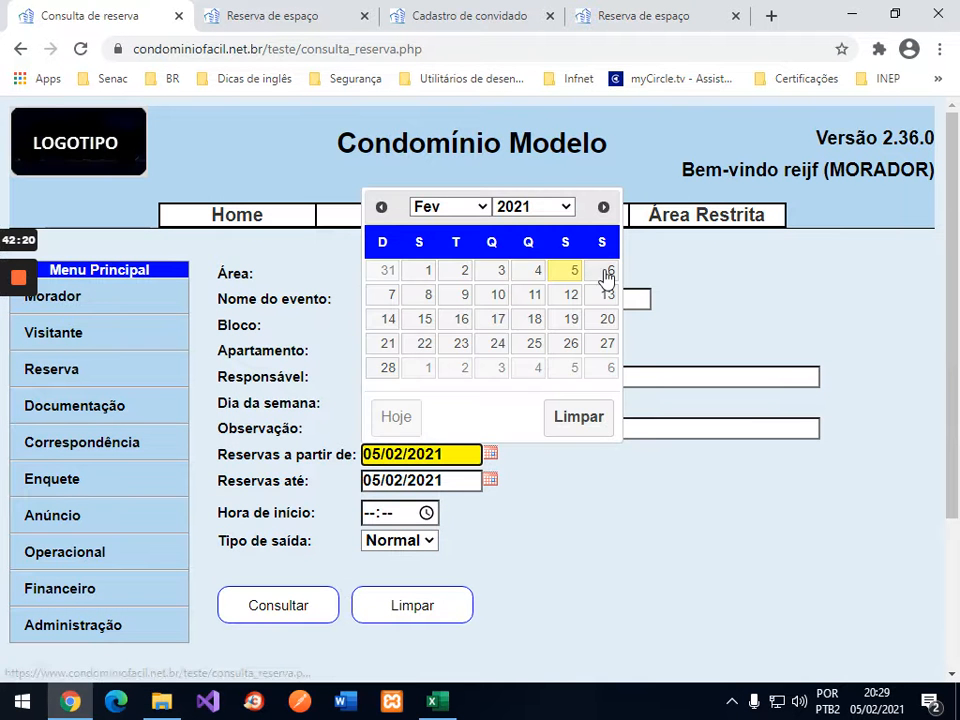
left_click(607, 272)
left_click(491, 481)
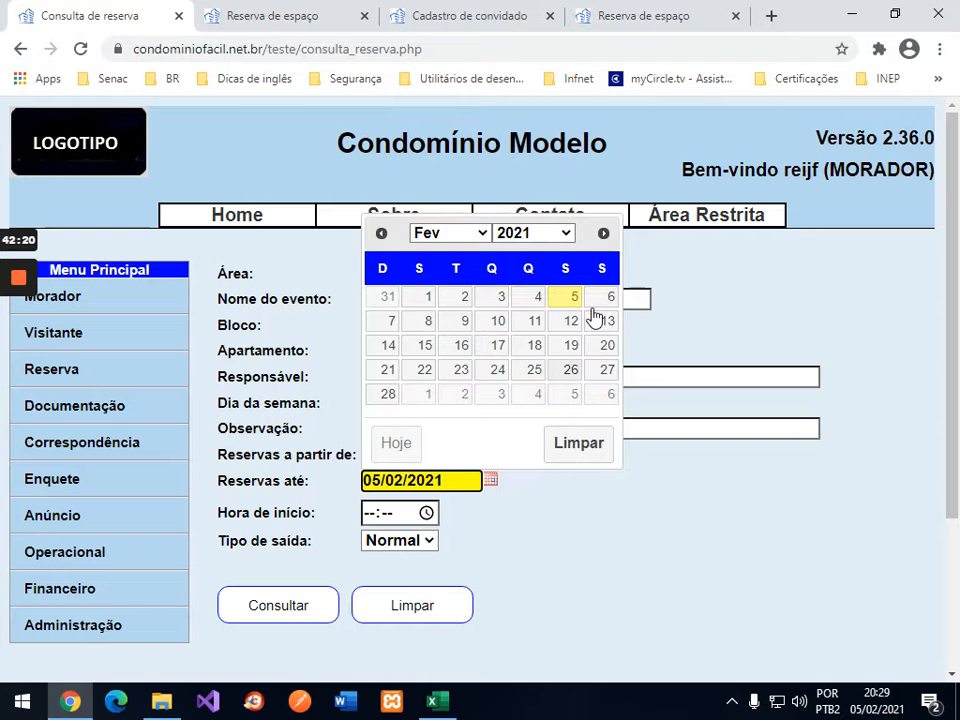
left_click(606, 298)
left_click(308, 612)
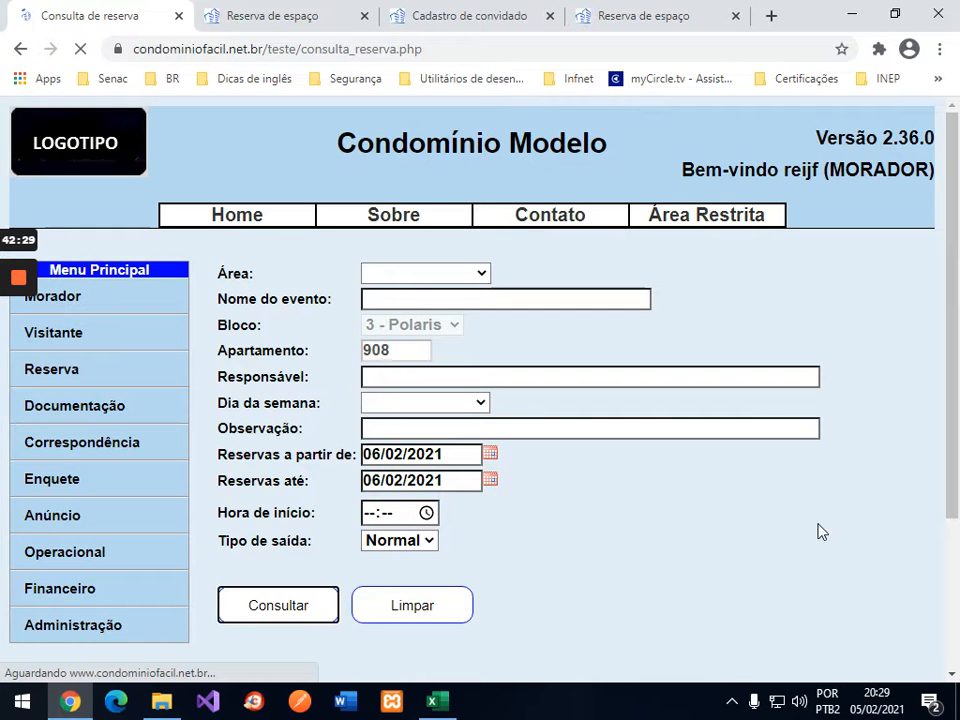
scroll(846, 511, "down", 3)
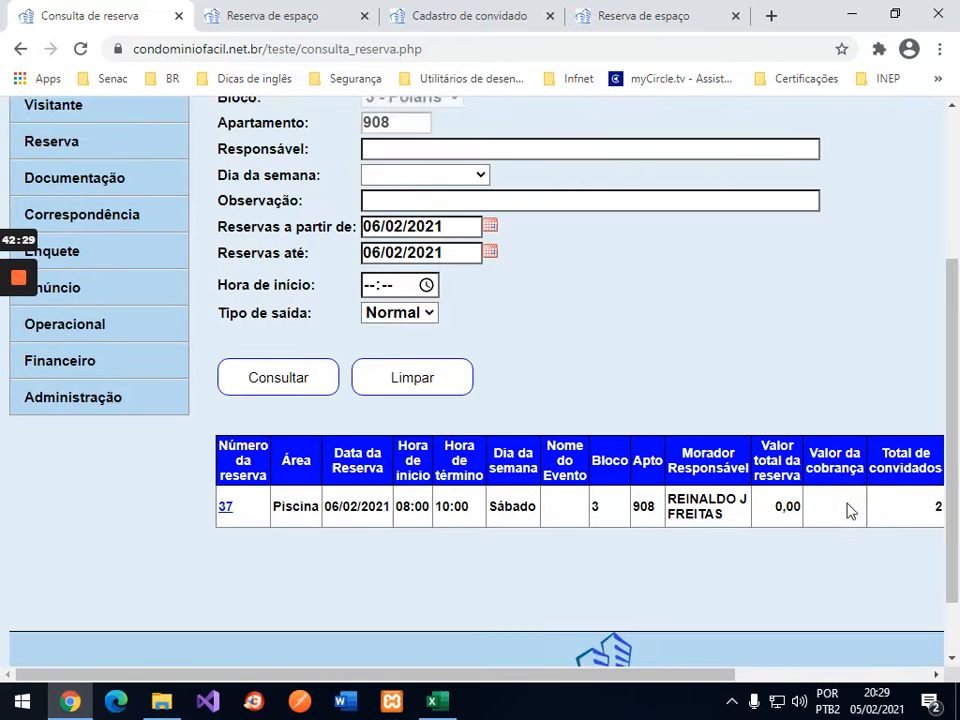
left_click(225, 471)
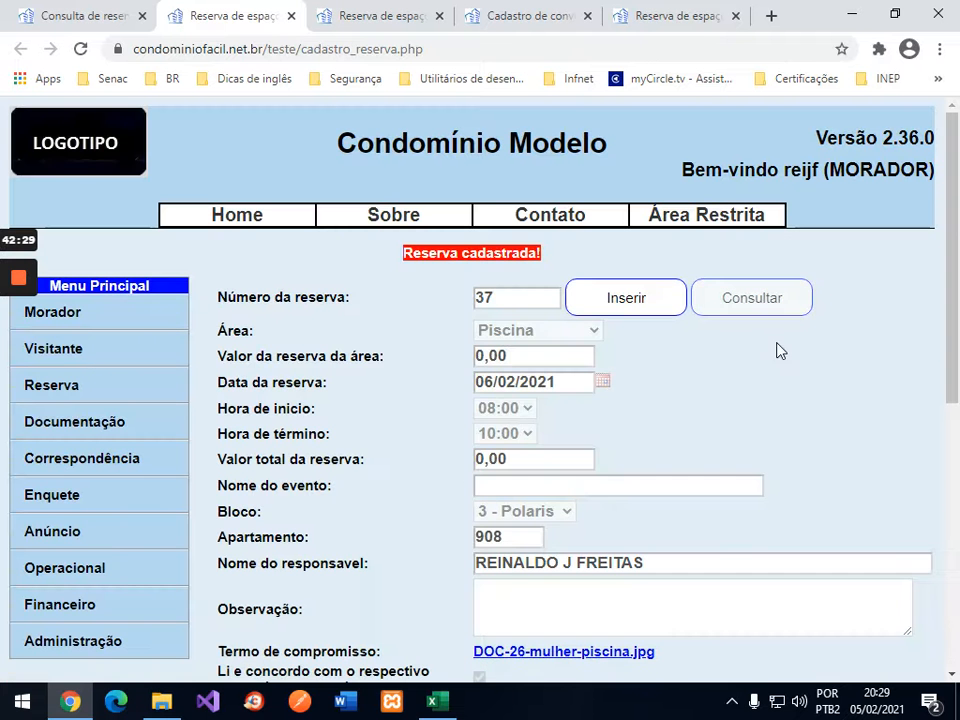
Step: Cancel reservation 37 and confirm with OK, then bring up the Excel workbook
scroll(815, 354, "down", 3)
scroll(815, 354, "down", 3)
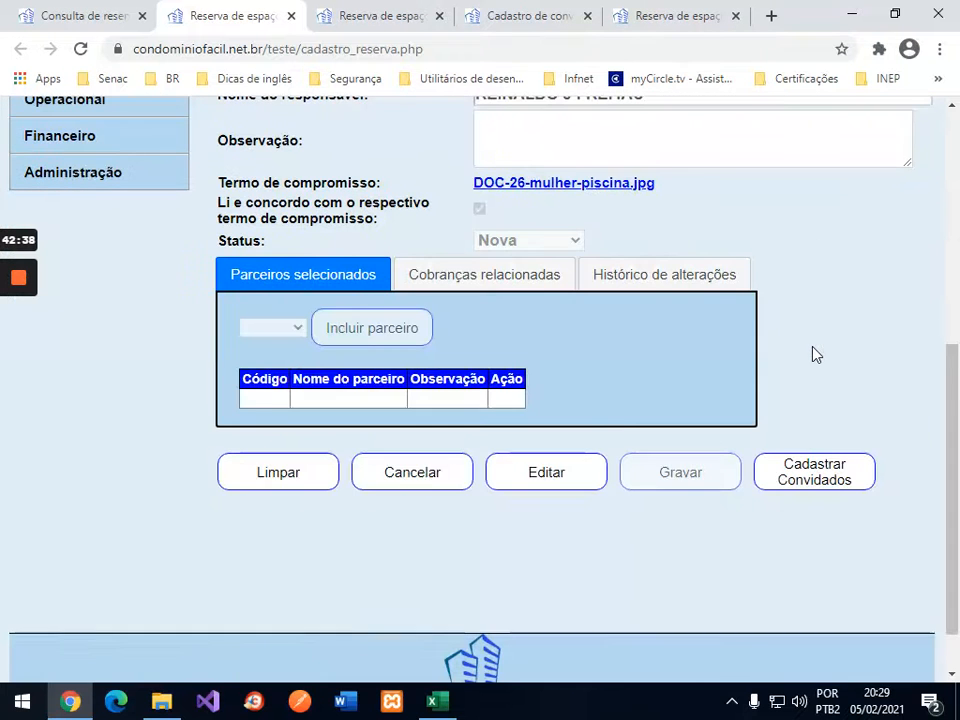
left_click(420, 482)
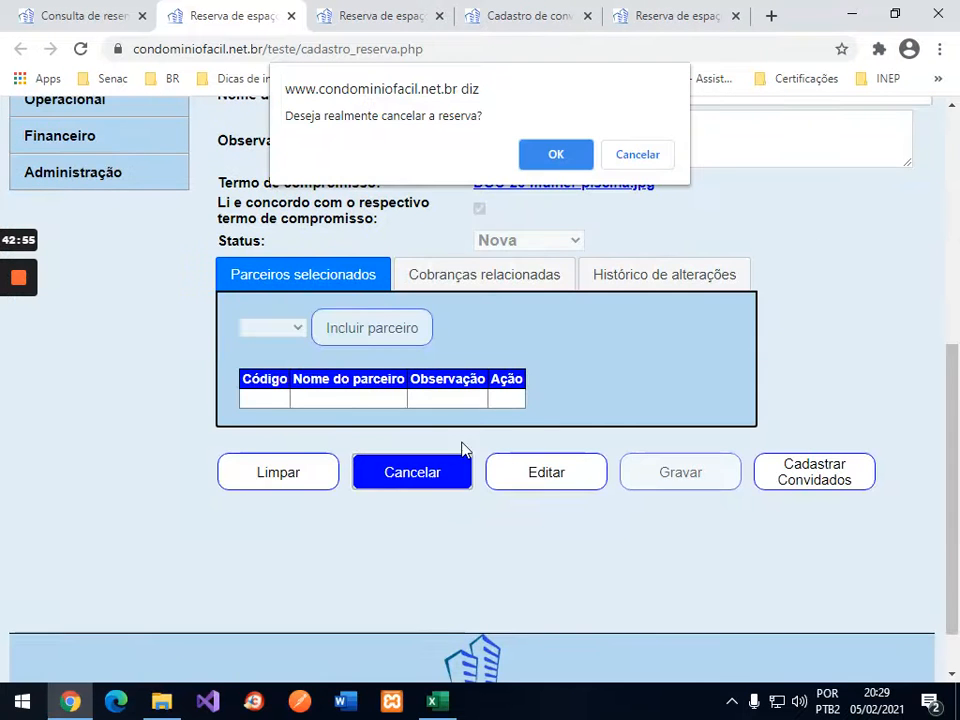
left_click(553, 166)
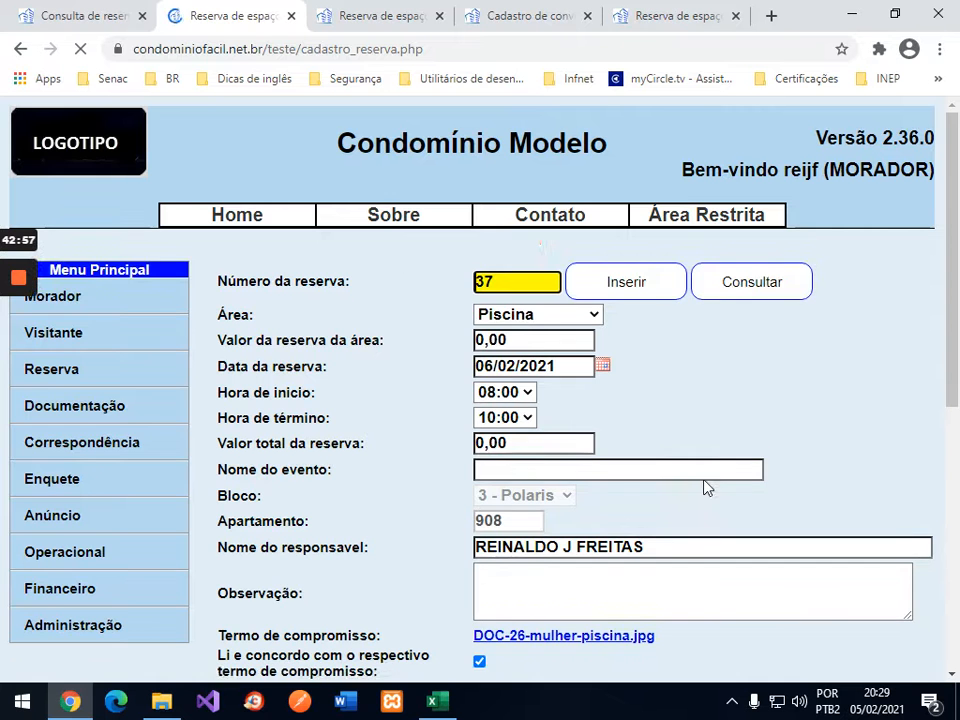
left_click(432, 701)
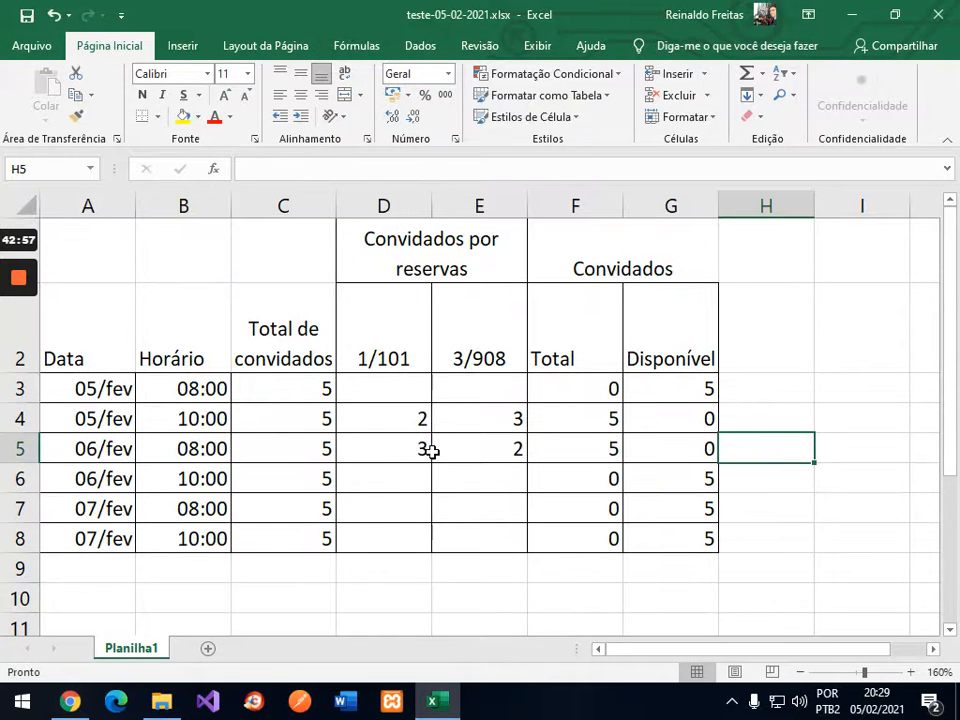
Step: Clear cell E5 so 3/908 has no guests on 06/fev 08:00
left_click(480, 448)
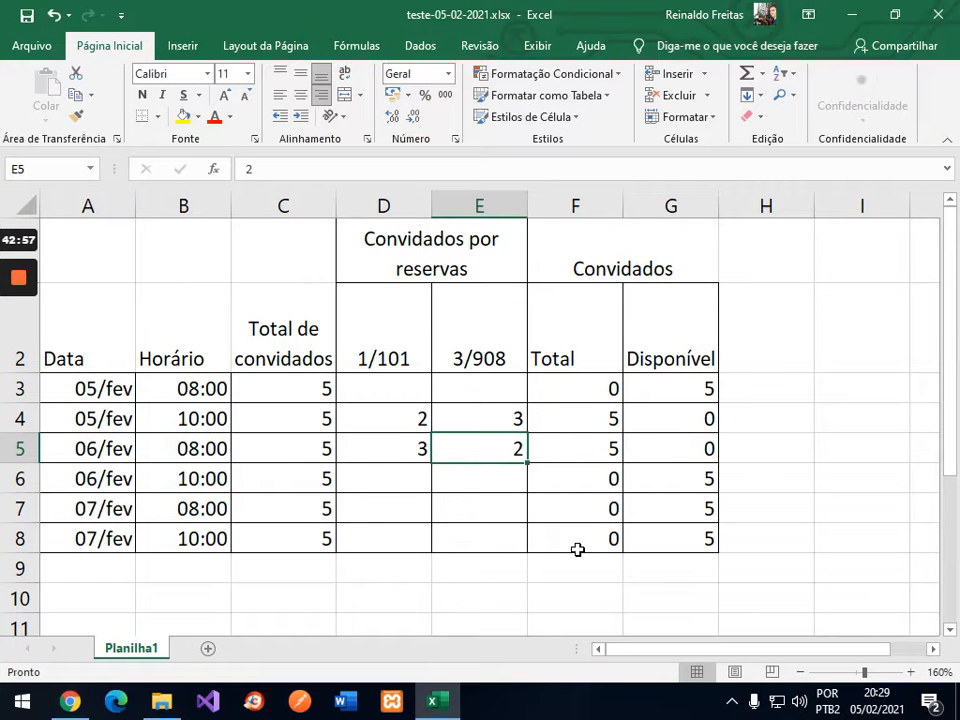
key("Delete")
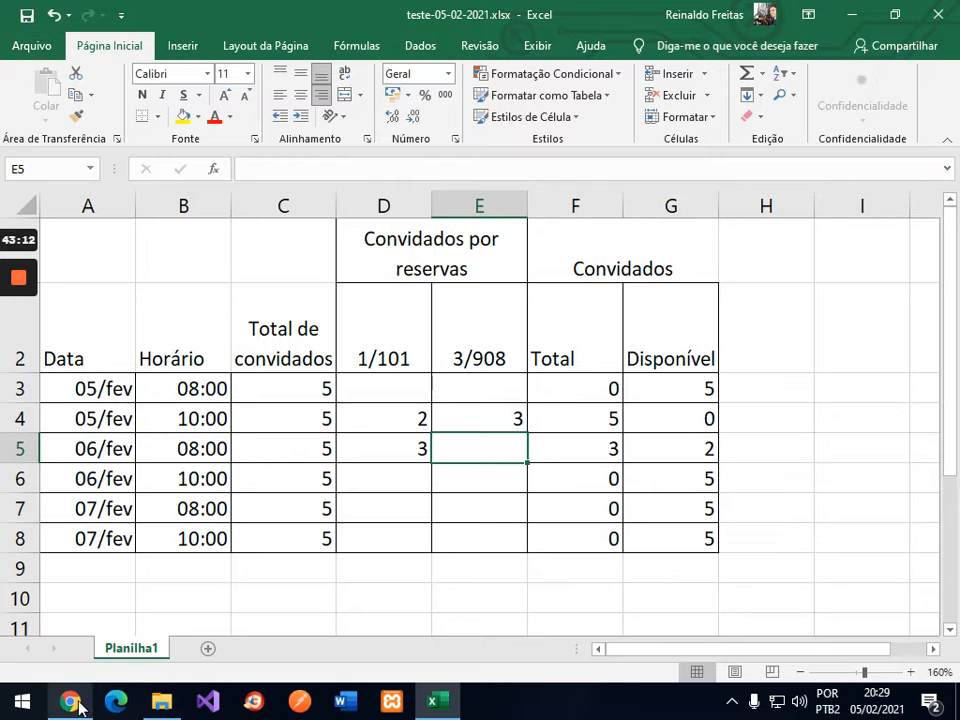
Step: Run the Consulta Área lookup for Piscina on 05/02/2021
mouse_move(80, 708)
left_click(81, 605)
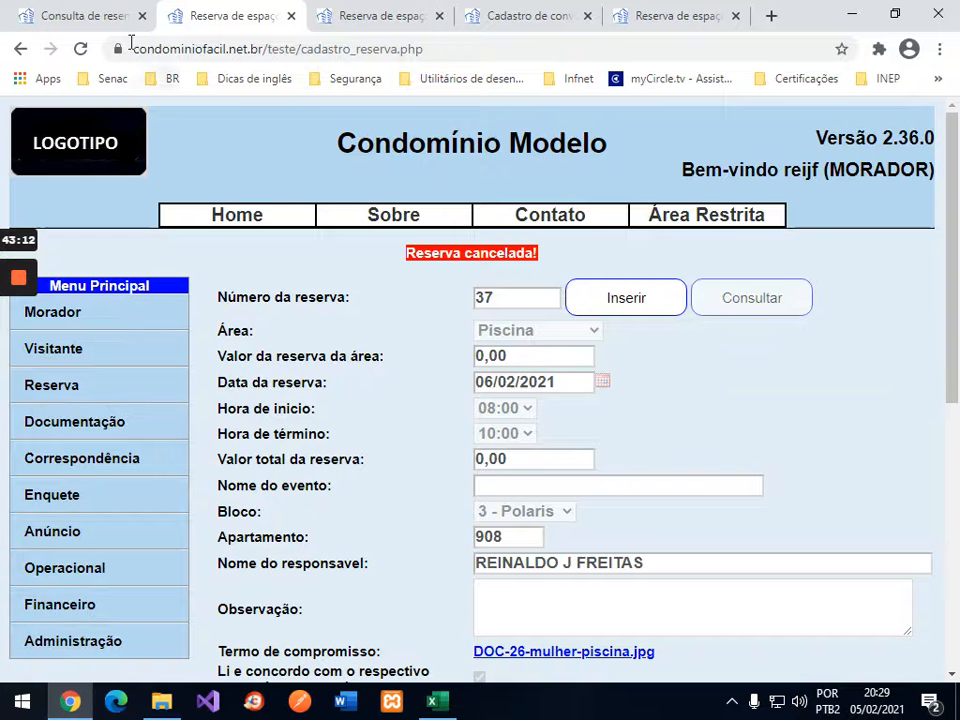
left_click(112, 12)
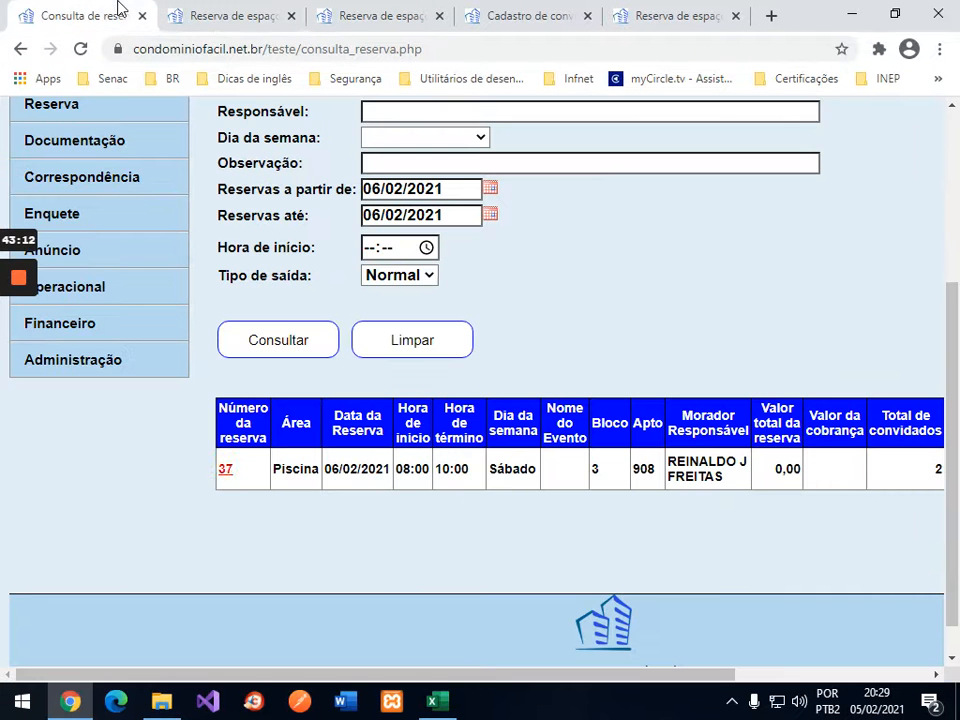
scroll(101, 242, "up", 3)
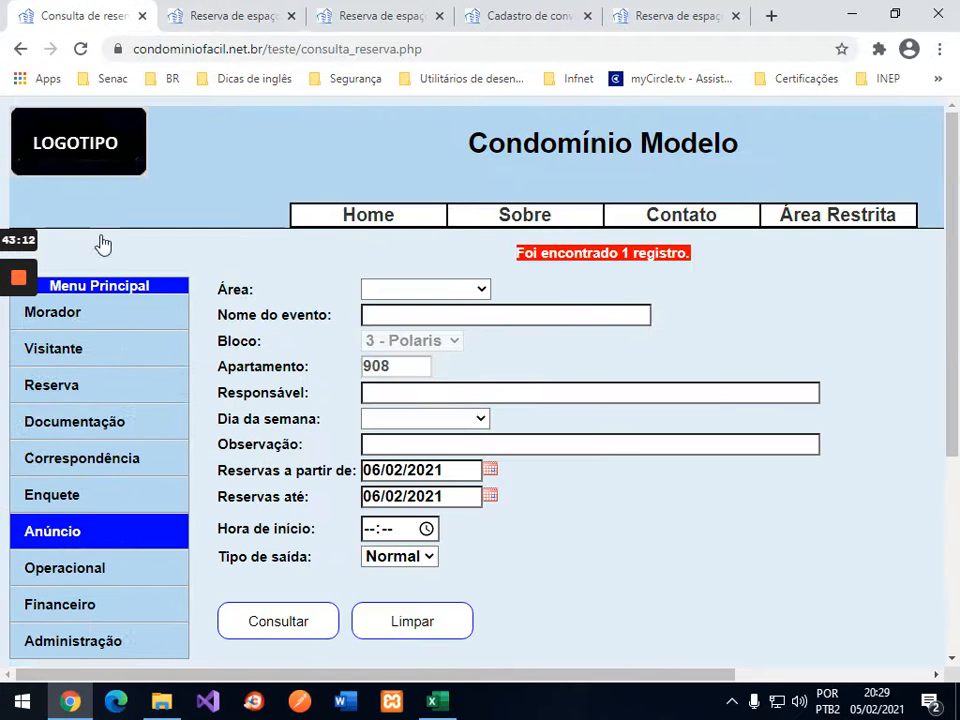
left_click(88, 398)
left_click(99, 423)
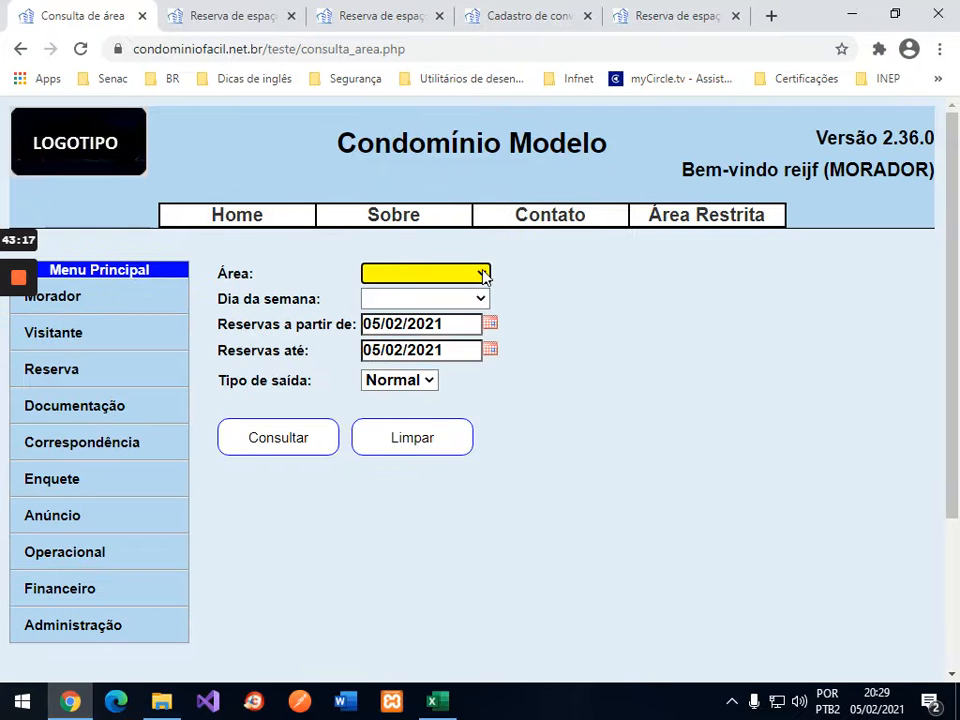
left_click(484, 277)
left_click(419, 315)
left_click(300, 441)
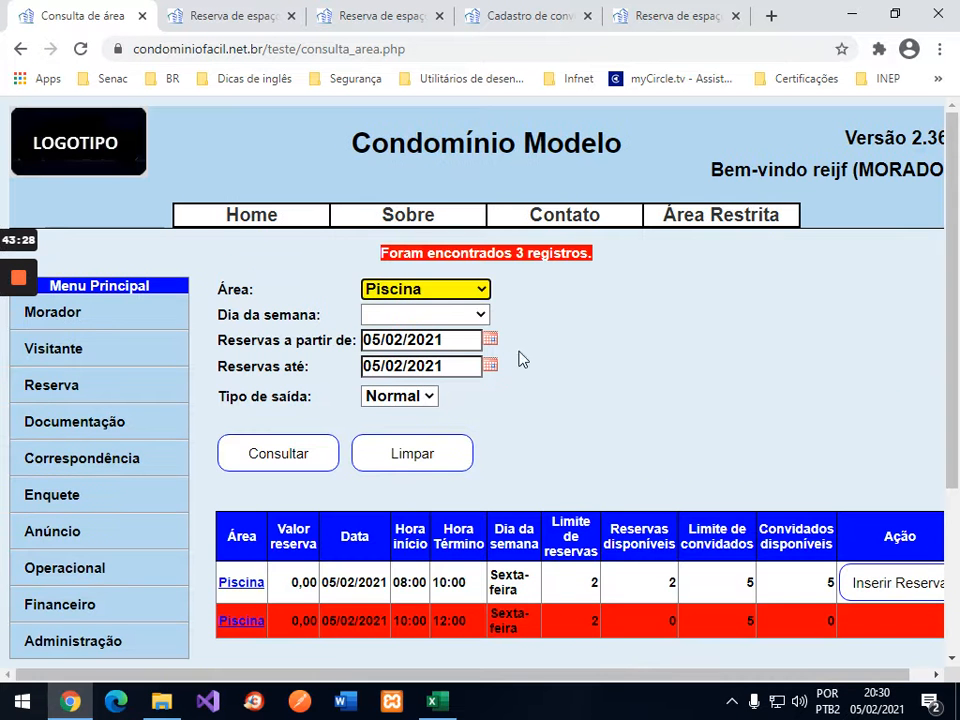
Step: Extend the pool availability end date to 07/02/2021 and rerun the search, listing 9 slots
left_click(491, 366)
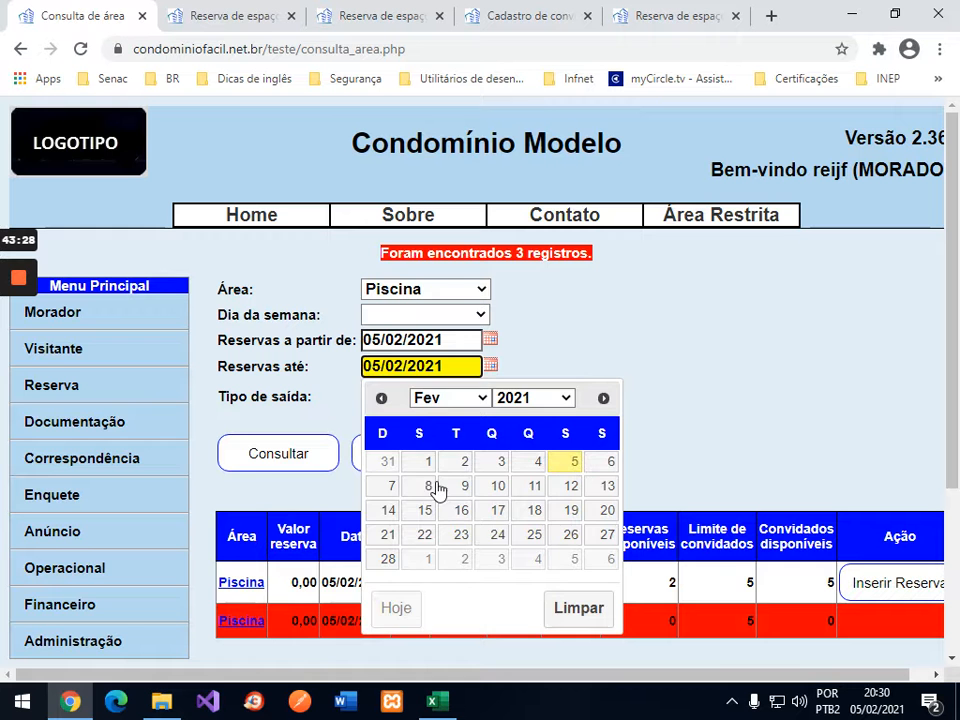
left_click(389, 490)
left_click(306, 454)
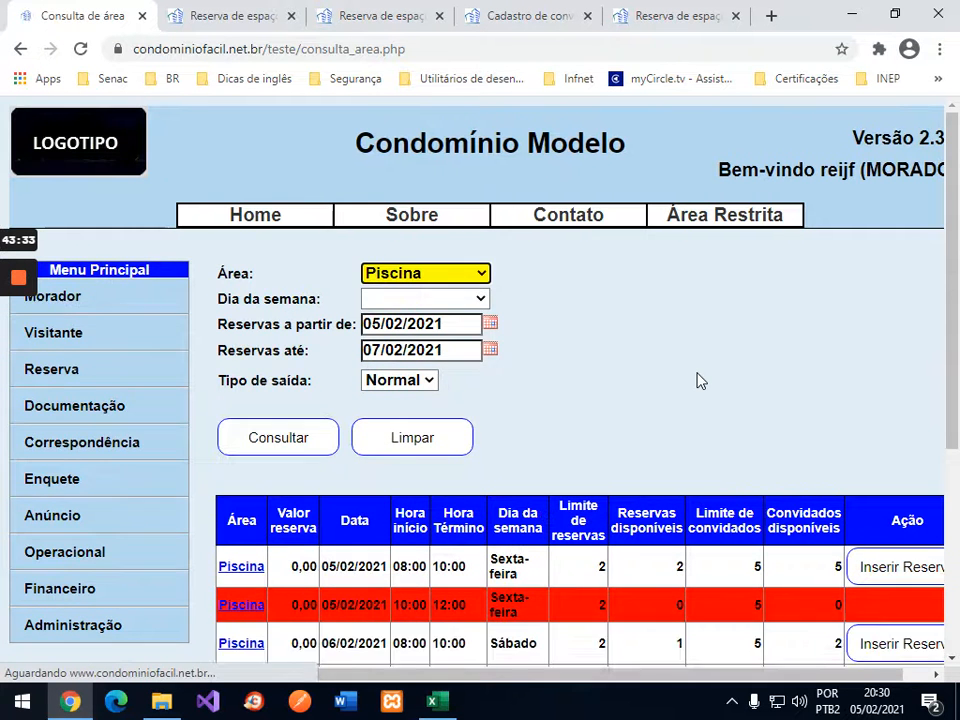
scroll(700, 380, "down", 2)
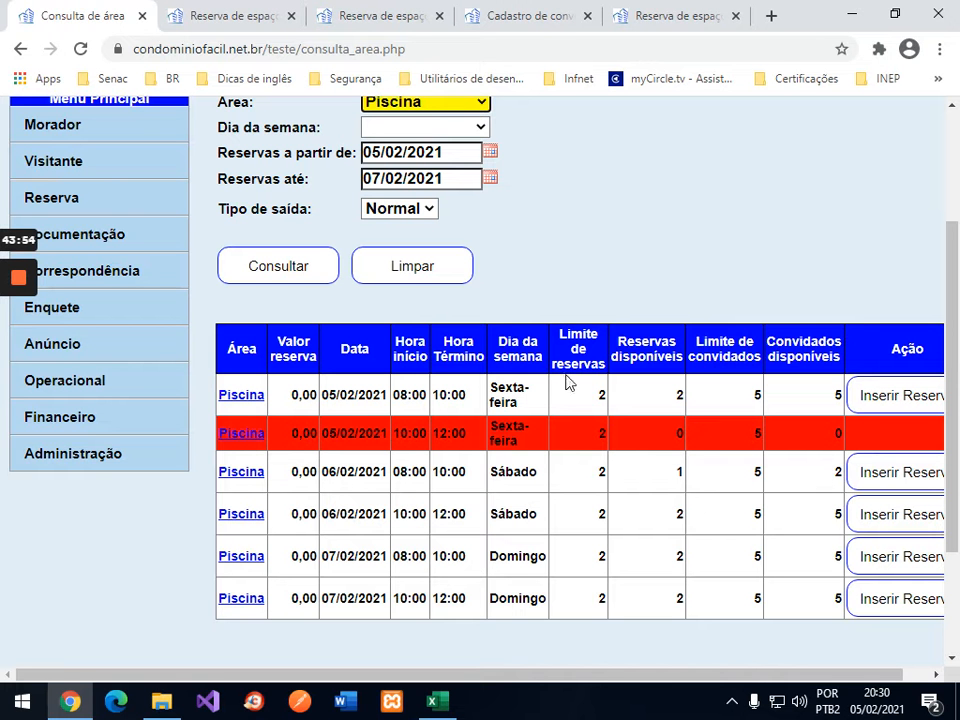
left_click(82, 199)
left_click(82, 199)
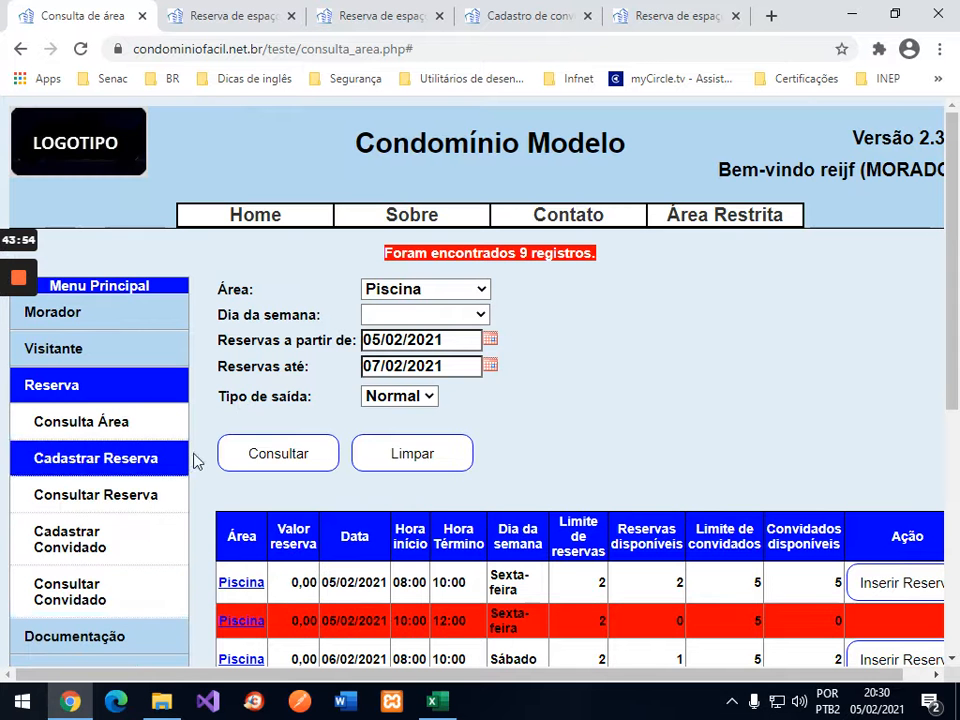
Step: Look up Piscina guests for 05/02/2021, showing guests 1–3 of reservation 34
left_click(78, 596)
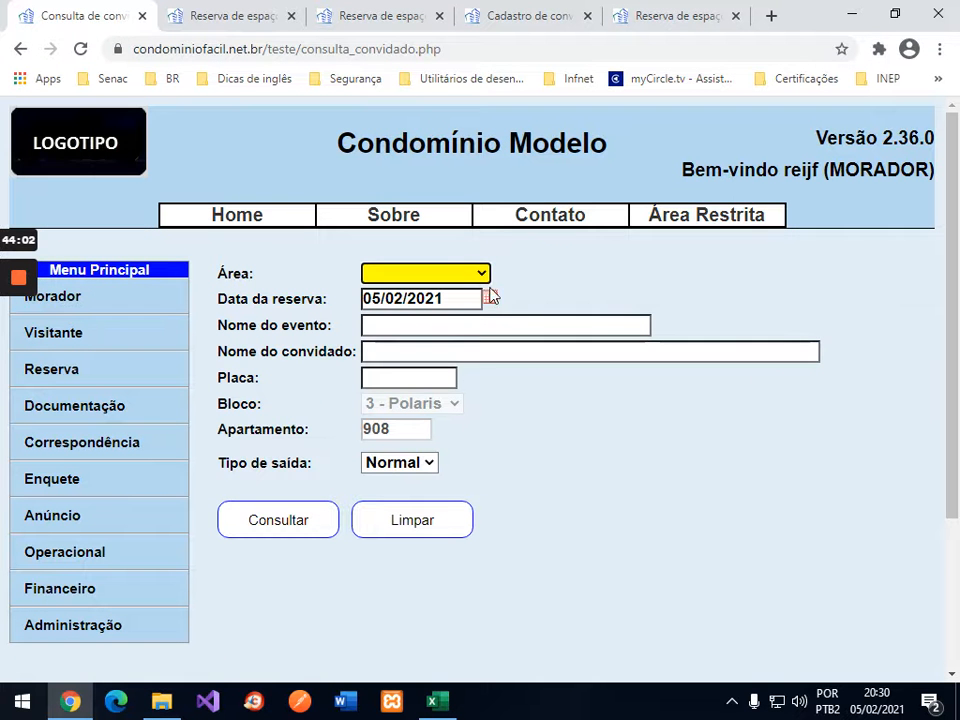
left_click(478, 273)
left_click(414, 314)
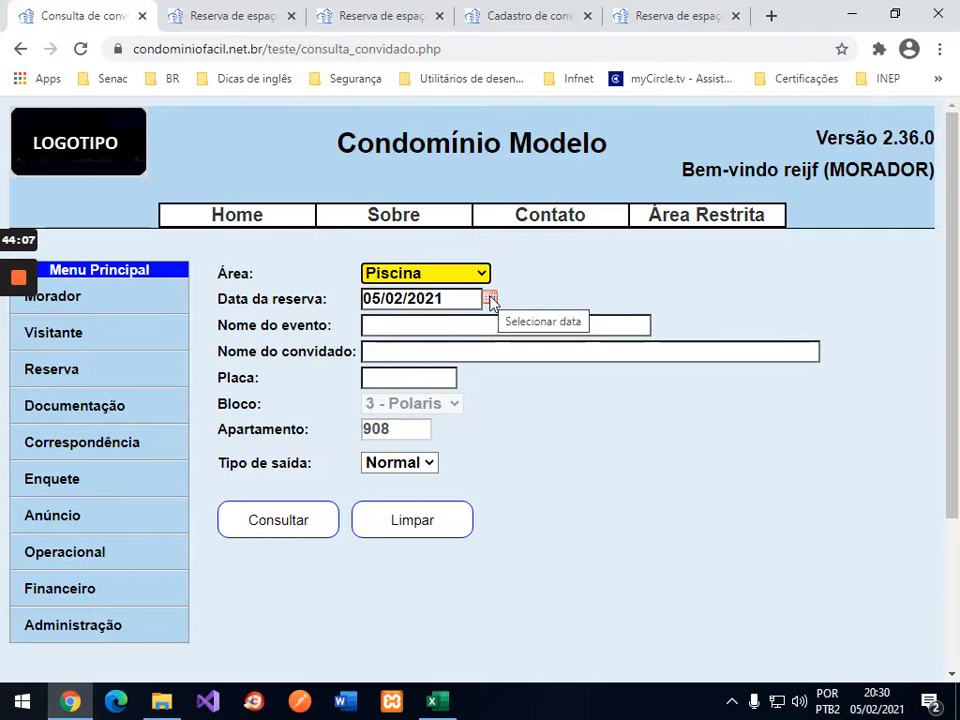
left_click(283, 526)
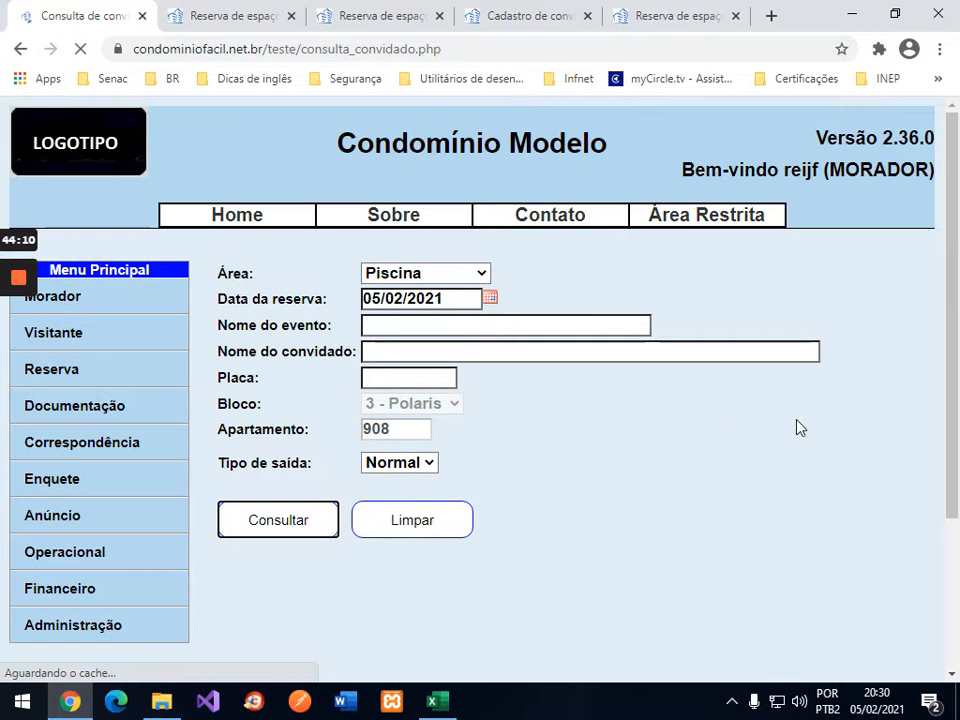
scroll(800, 428, "down", 3)
scroll(800, 428, "down", 1)
scroll(800, 428, "up", 3)
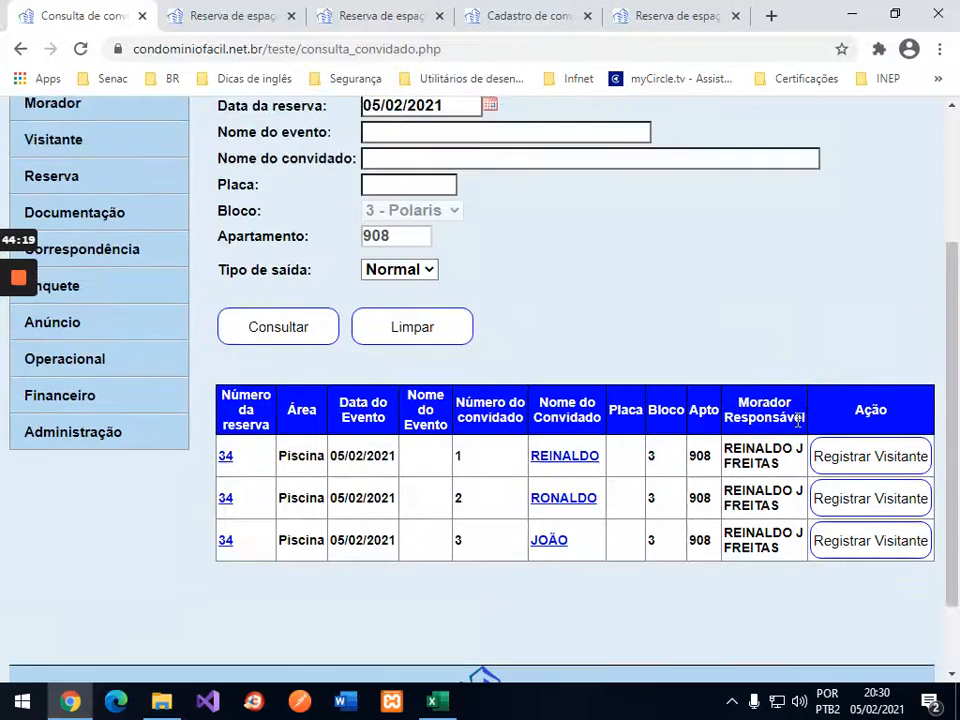
scroll(800, 428, "down", 3)
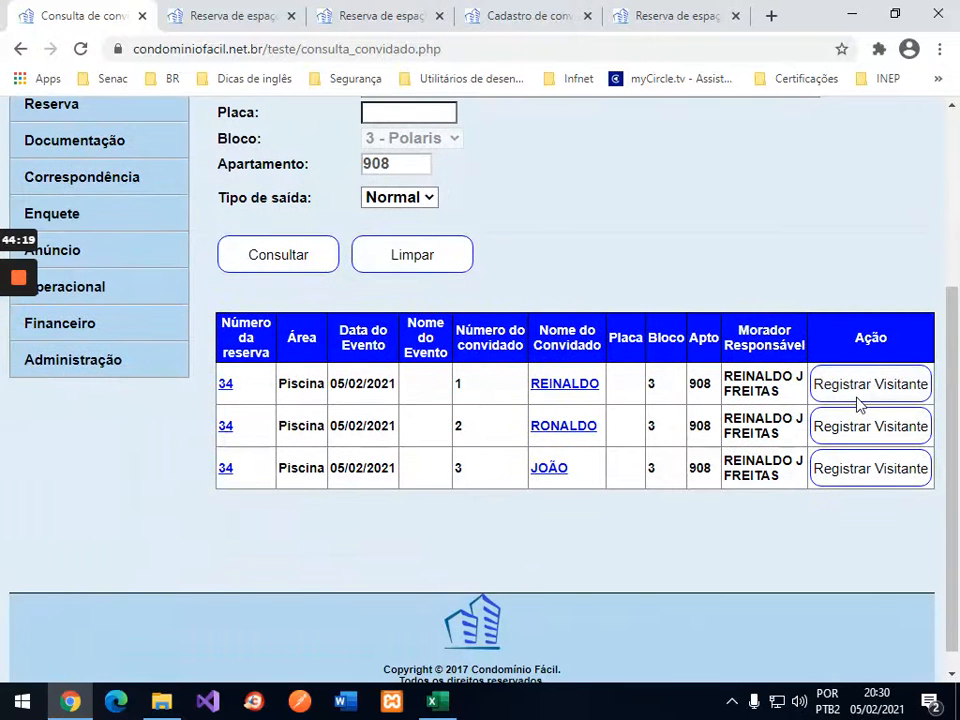
scroll(731, 255, "up", 3)
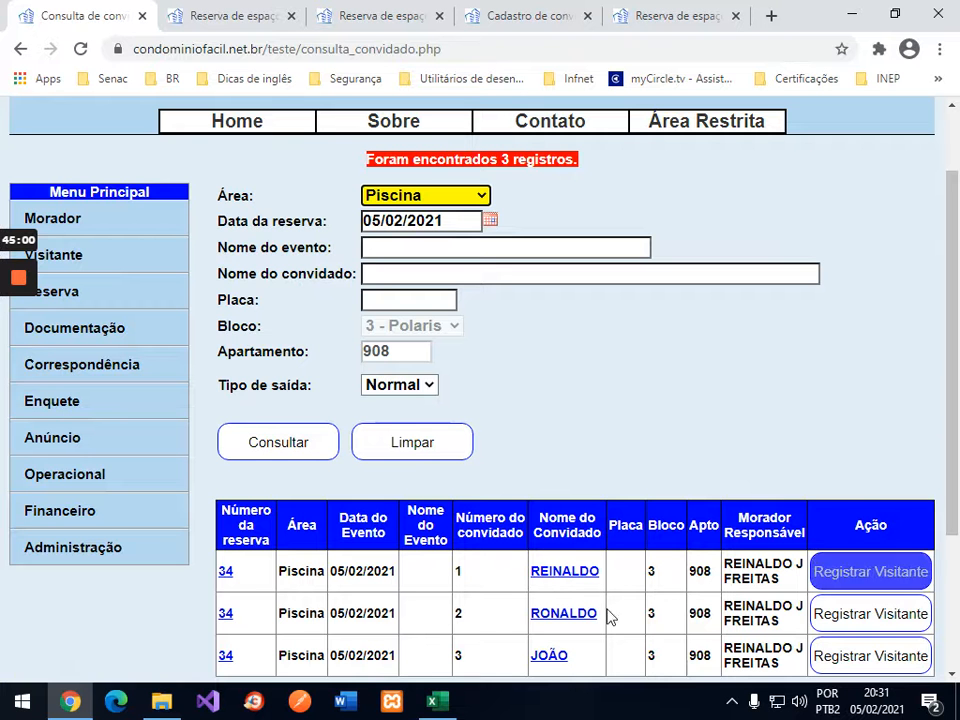
Step: Try registering the second guest as a visitor and dismiss the 'Usuário sem acesso!' alert
left_click(866, 616)
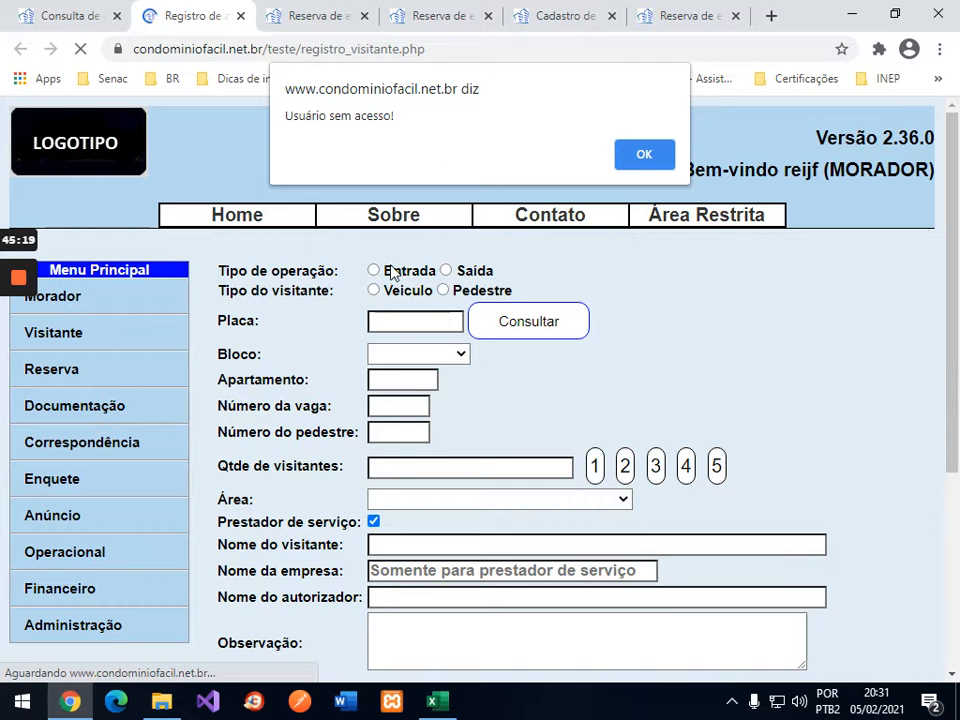
left_click(668, 162)
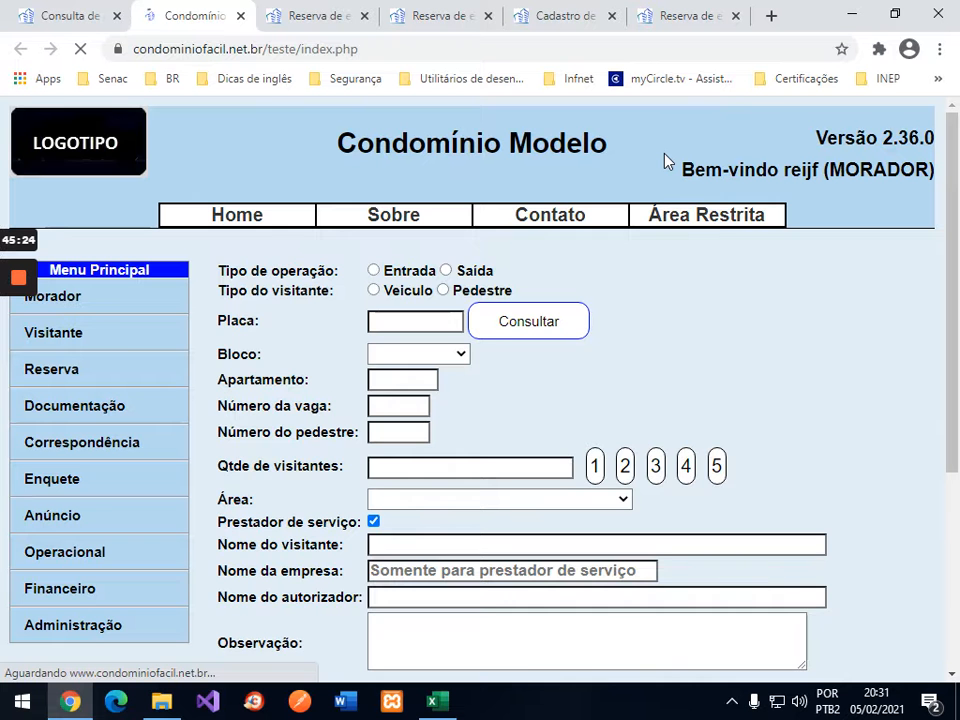
Step: Close the leftover reservation, guest registration and home page tabs, keeping only Consulta de convidado
mouse_move(712, 224)
left_click(736, 16)
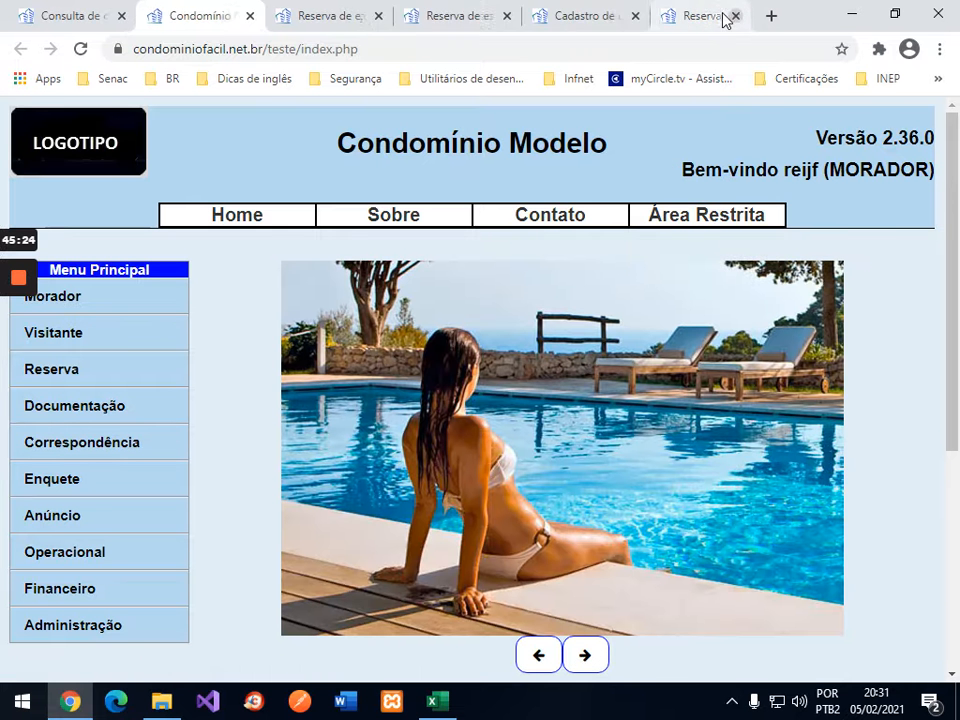
left_click(736, 16)
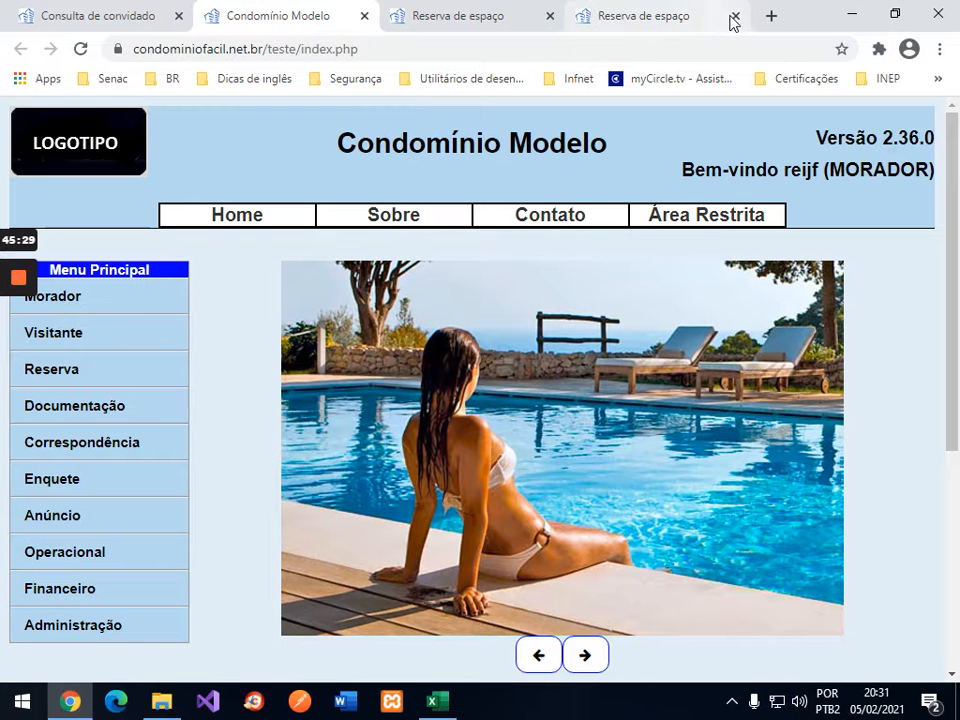
left_click(736, 16)
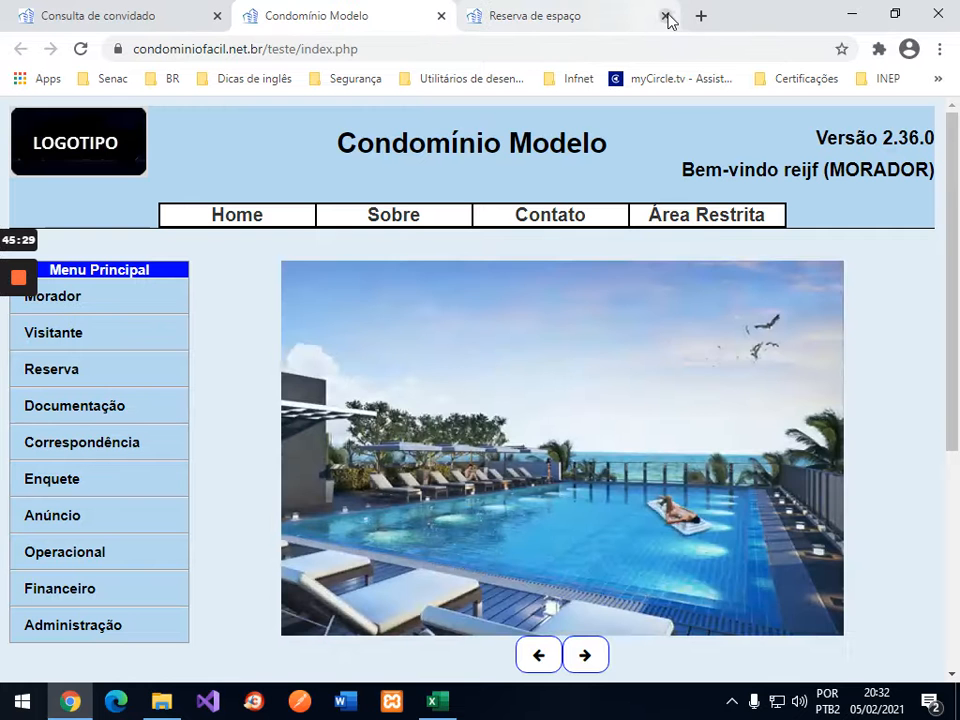
left_click(665, 16)
left_click(441, 16)
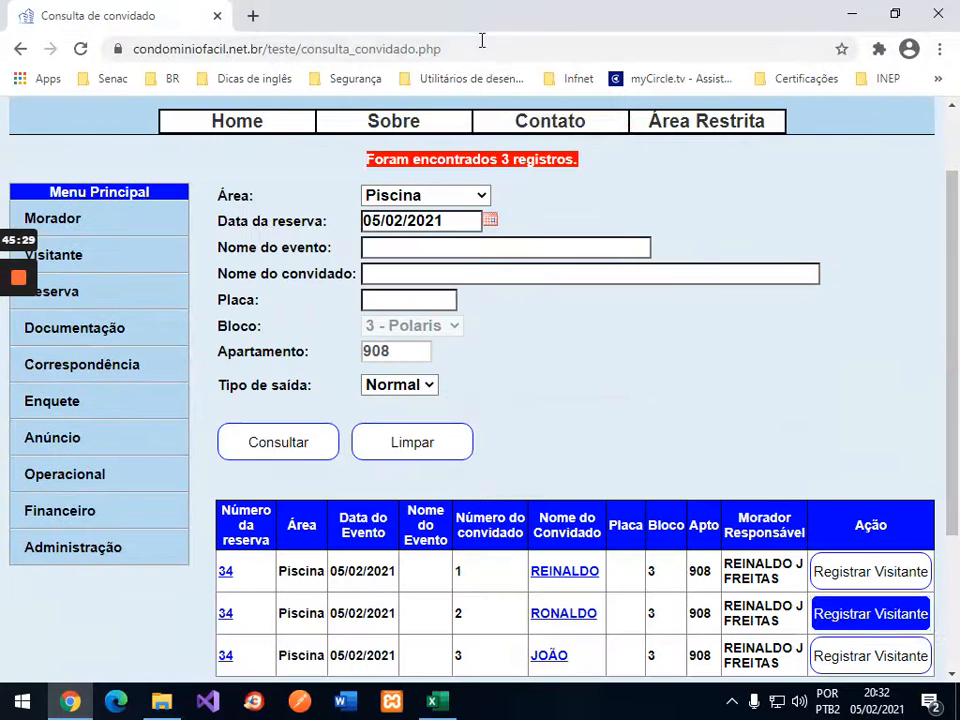
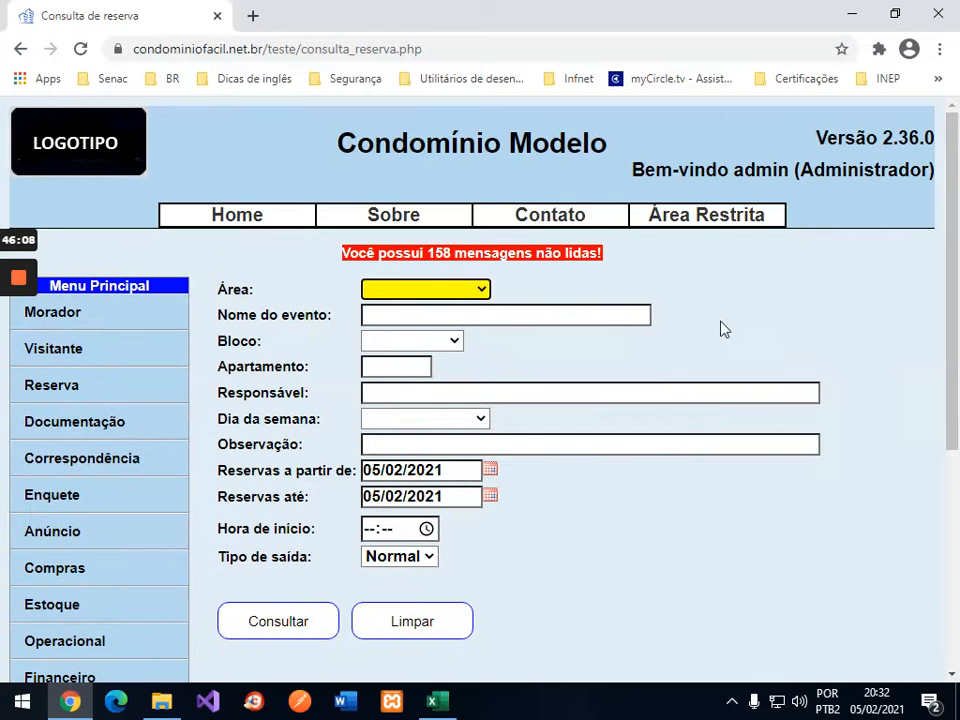
Step: Search Piscina reservations starting at 10:00, listing reservations 34 and 35 with 3 and 2 guests
left_click(436, 292)
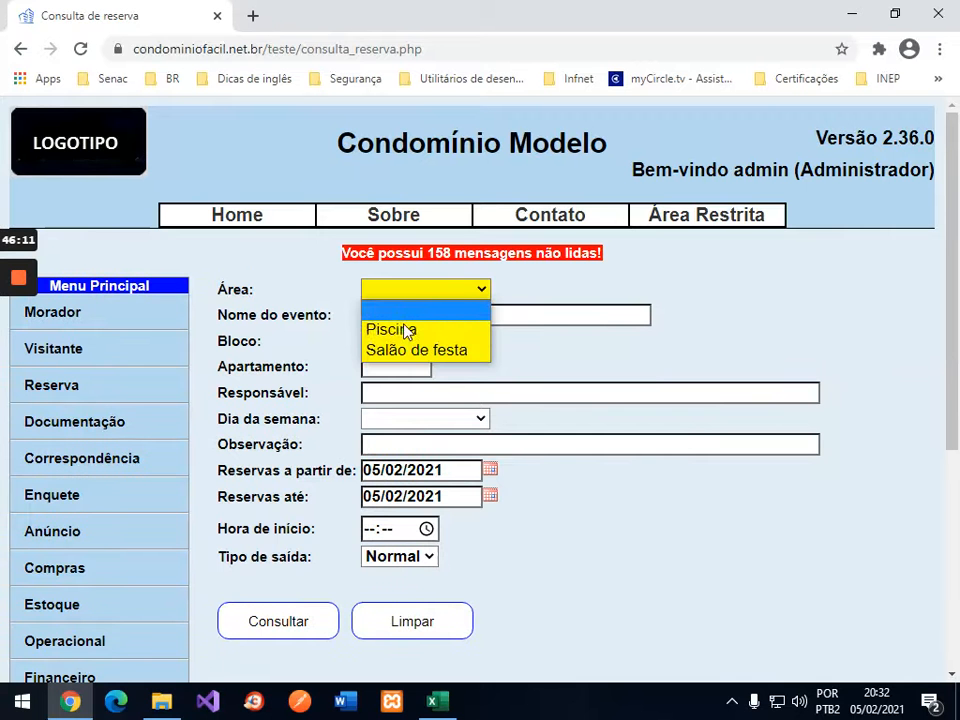
left_click(408, 331)
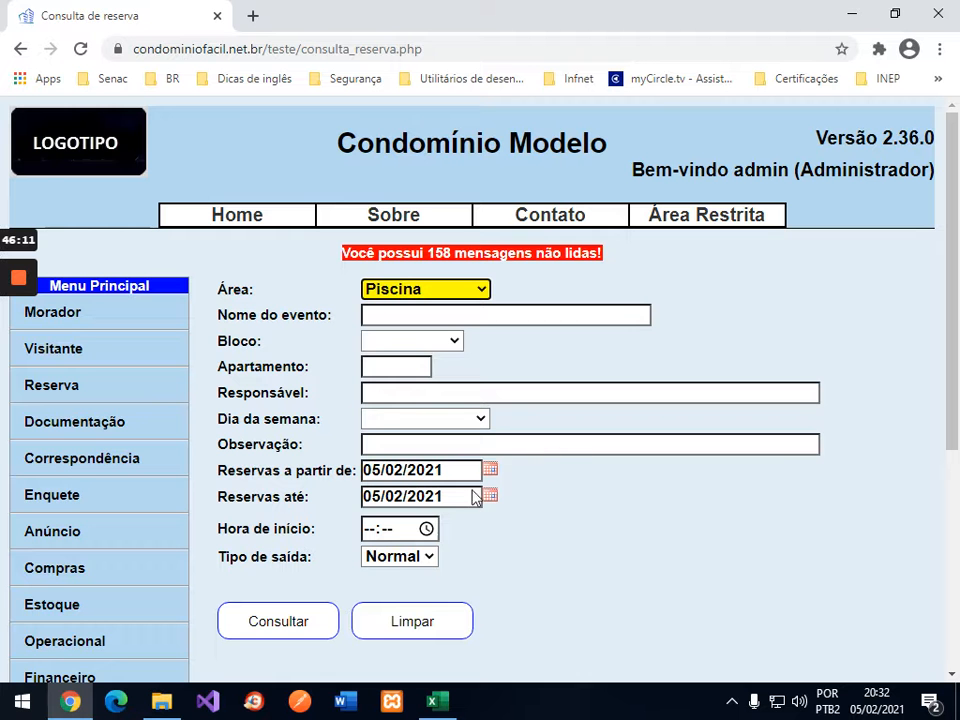
left_click(368, 528)
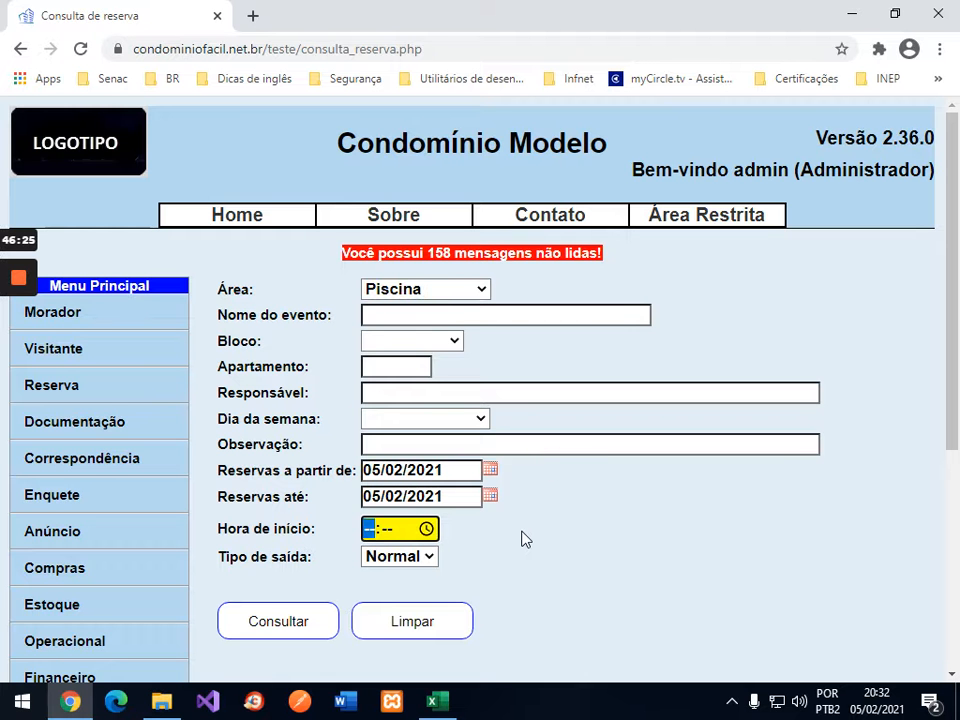
type("1000")
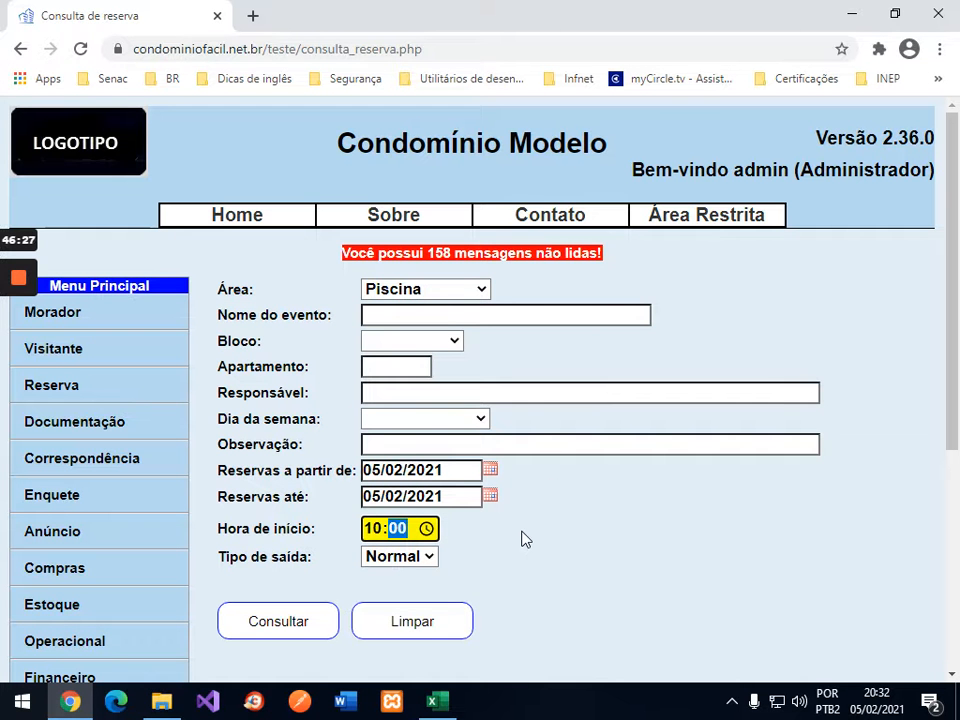
left_click(290, 622)
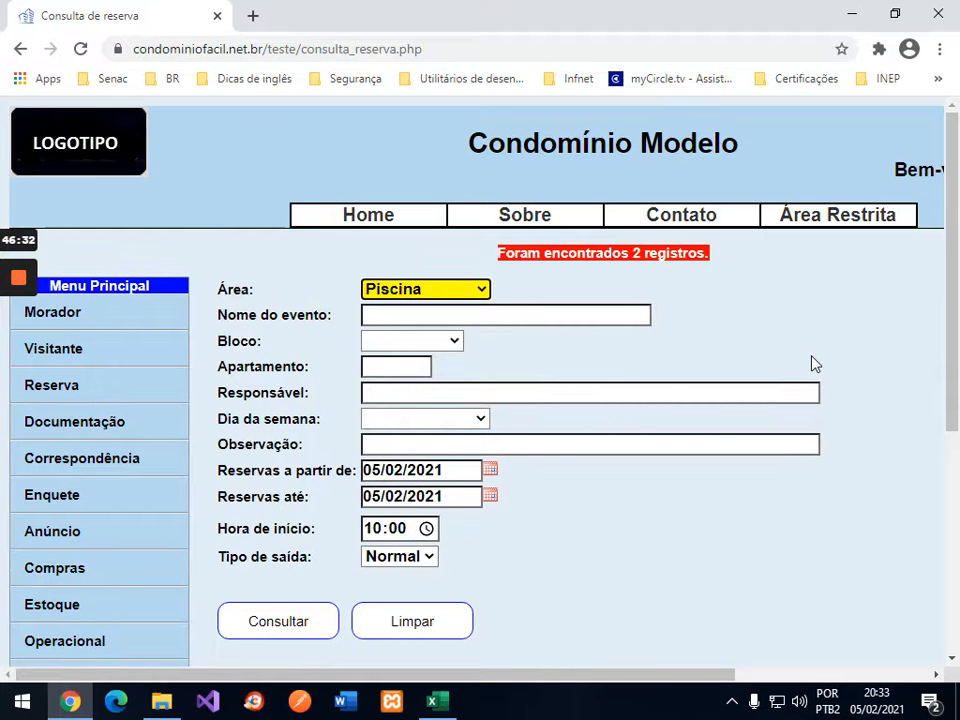
scroll(813, 362, "down", 3)
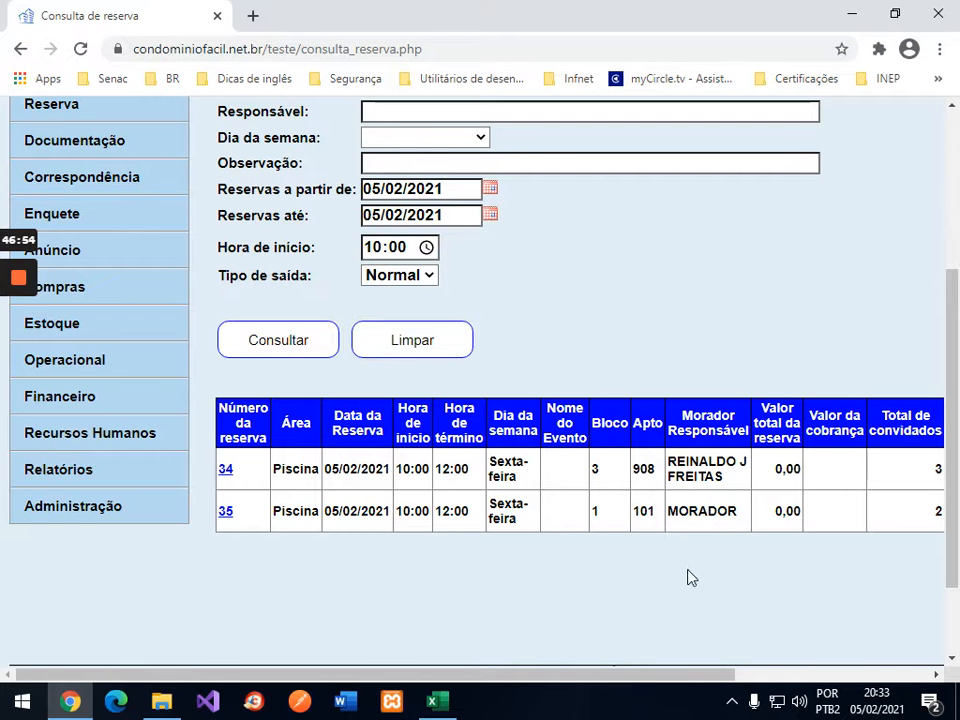
left_click_drag(697, 675, 551, 665)
mouse_move(707, 673)
left_mouse_down()
mouse_move(906, 669)
mouse_move(708, 666)
left_mouse_up()
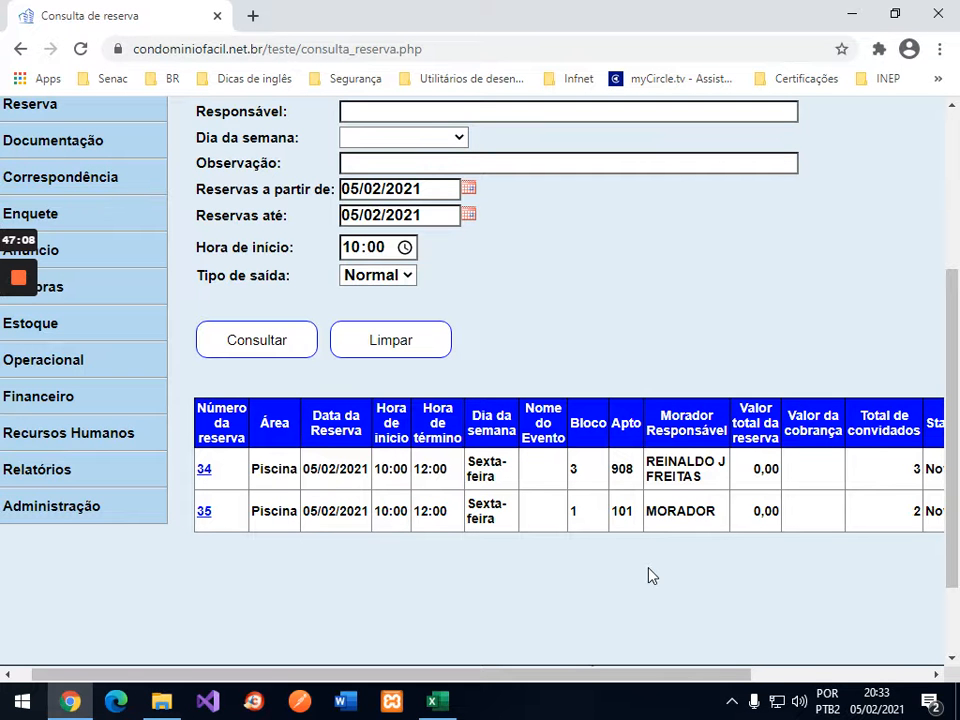
left_click_drag(726, 672, 884, 669)
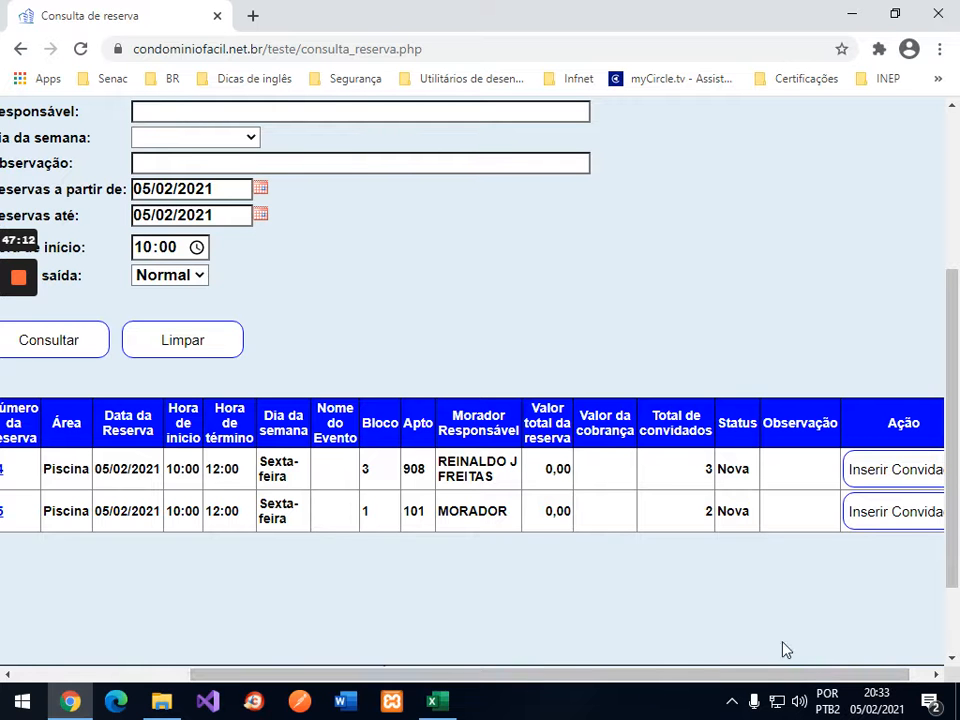
Step: Check guest registration for reservations 35 and 34, then open reservation 35 (Piscina, 10:00–12:00)
left_click(900, 512)
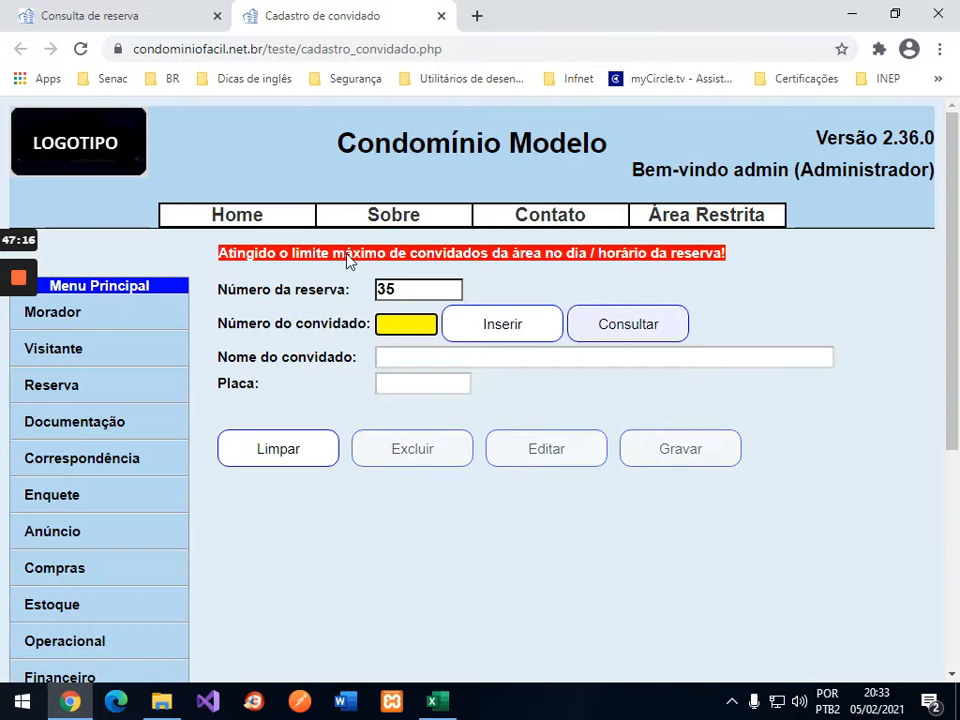
left_click(441, 18)
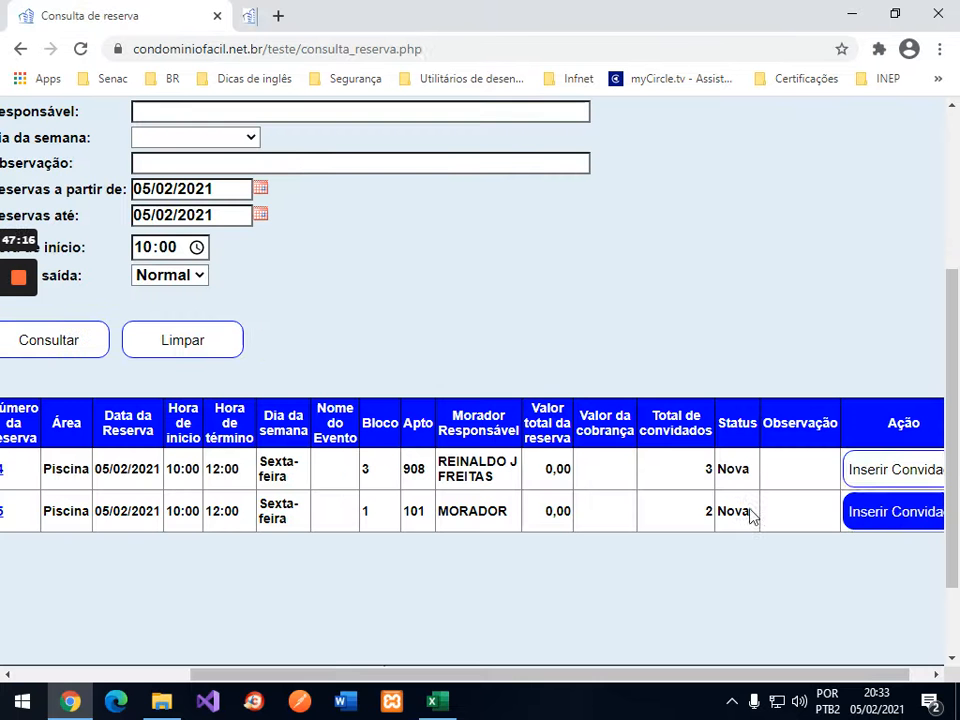
left_click(895, 473)
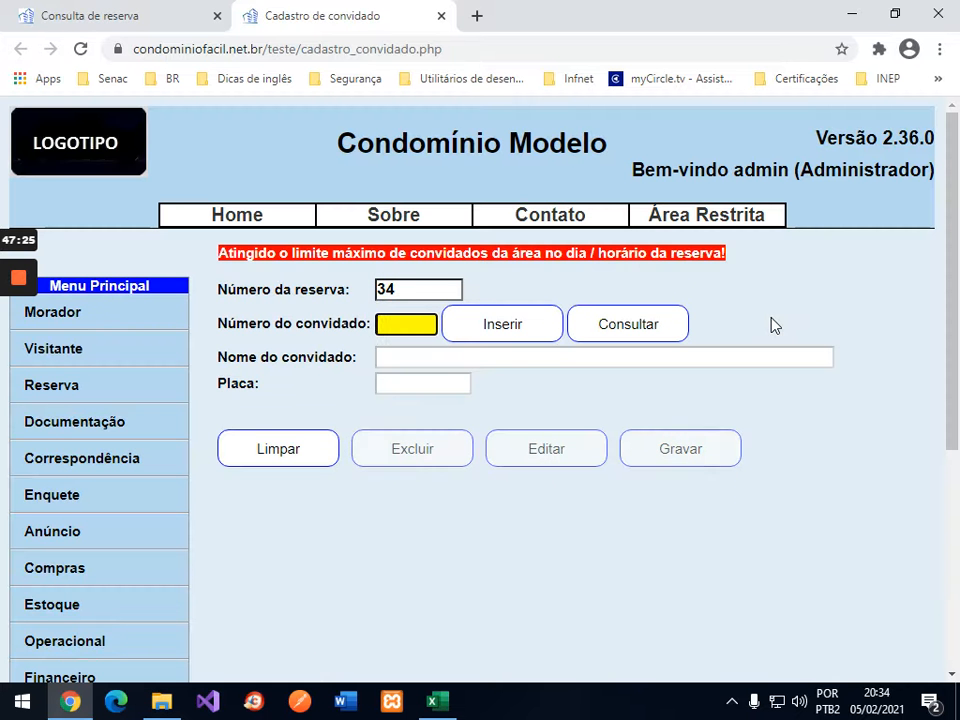
left_click(440, 16)
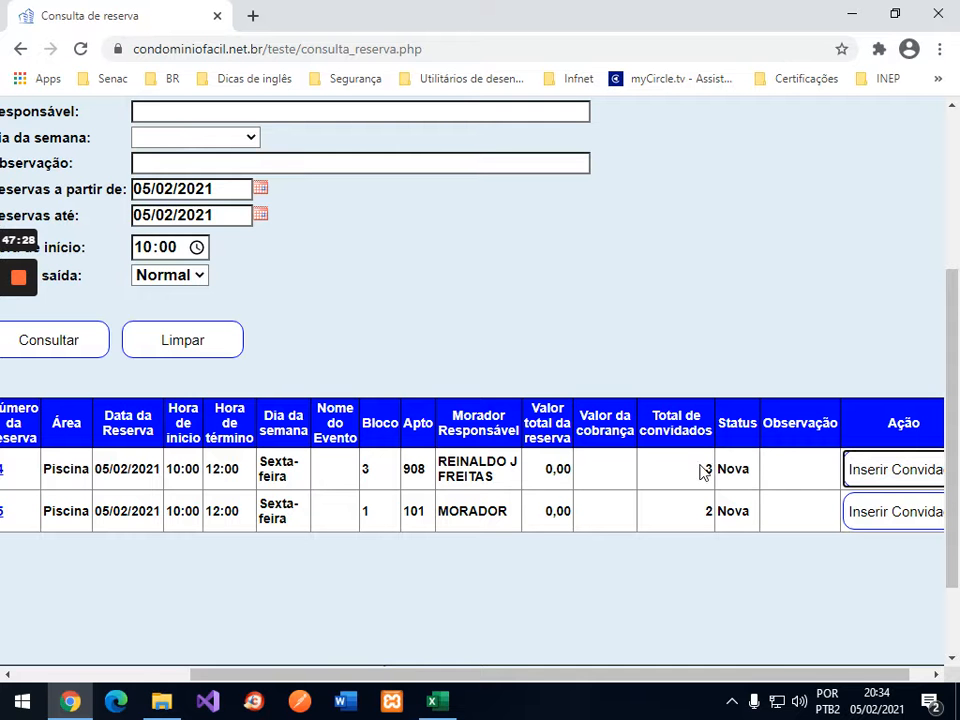
left_click_drag(368, 677, 213, 678)
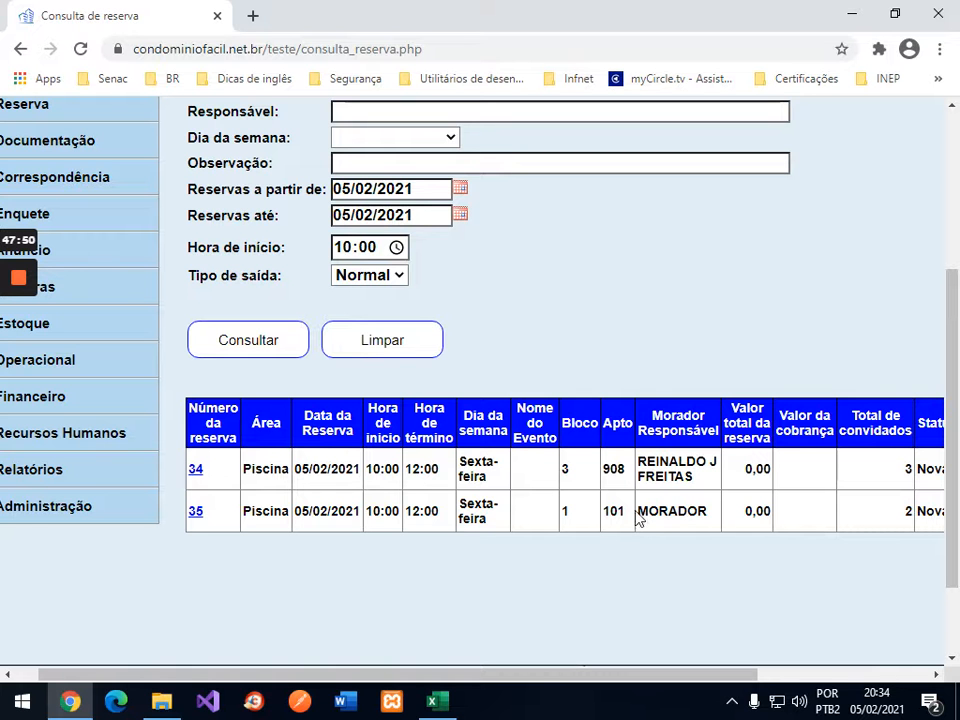
left_click(194, 515)
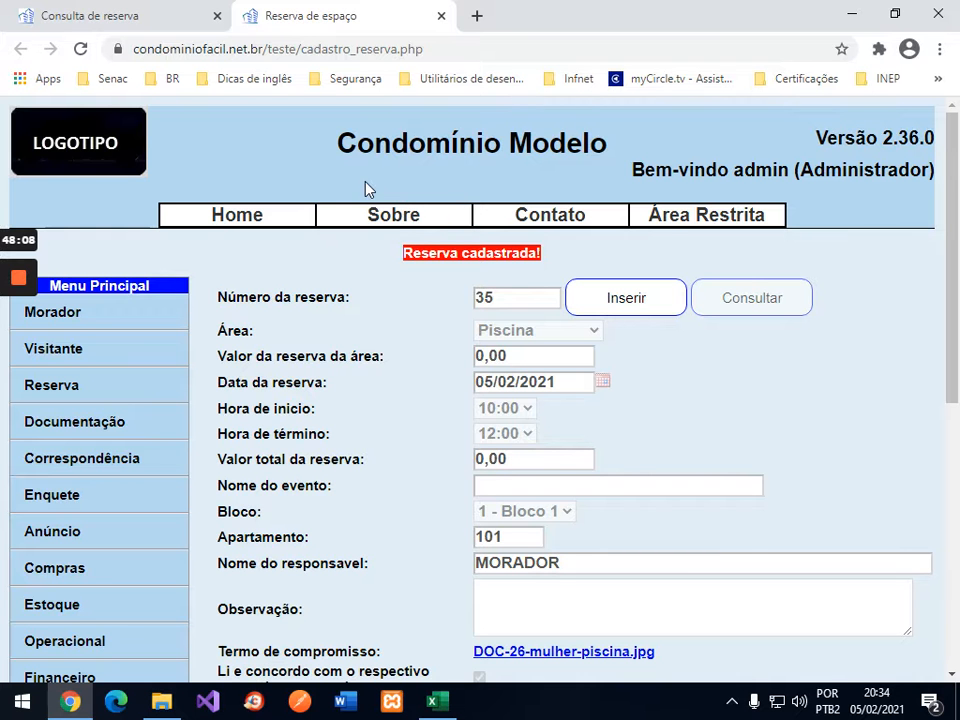
Step: Filter the Piscina search to Bloco 1, apartment 101, leaving only reservation 35
left_click(87, 17)
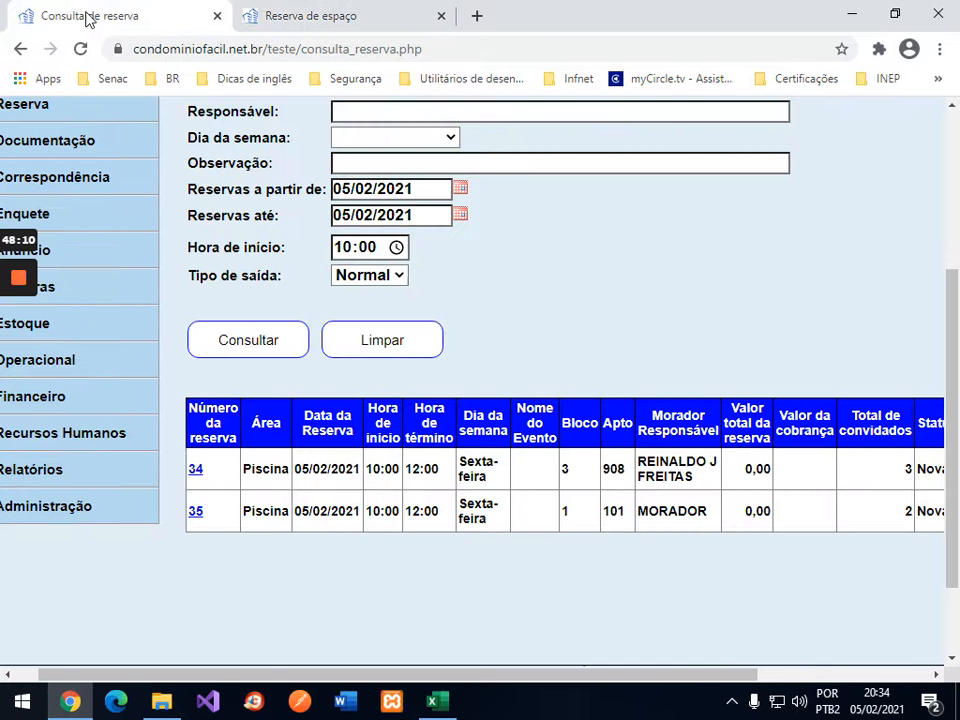
scroll(575, 240, "up", 4)
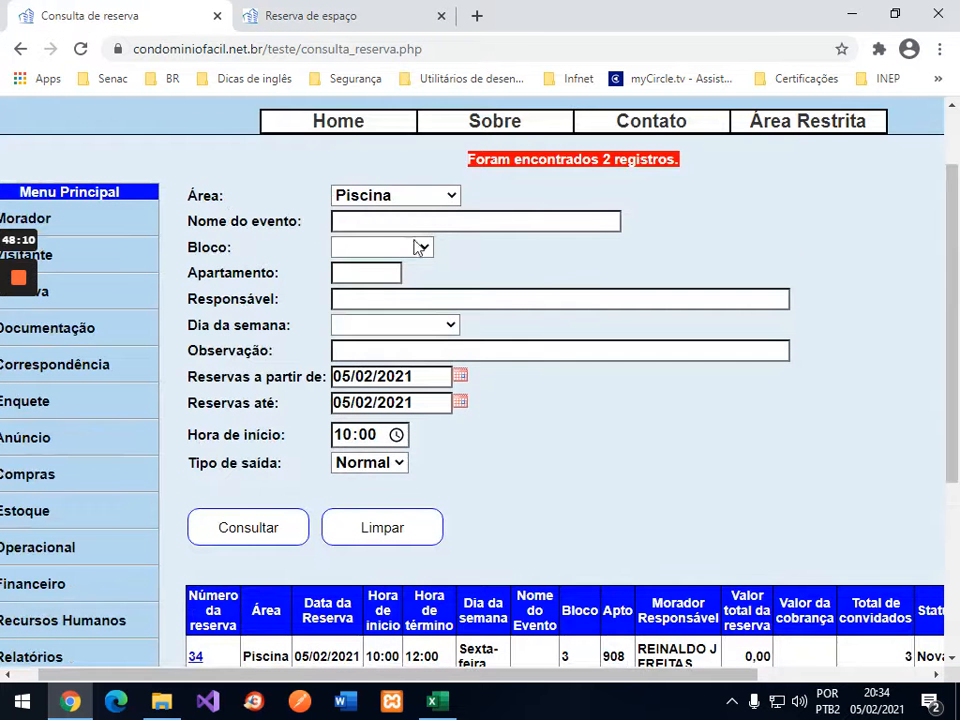
left_click(420, 247)
left_click(372, 282)
left_click(371, 272)
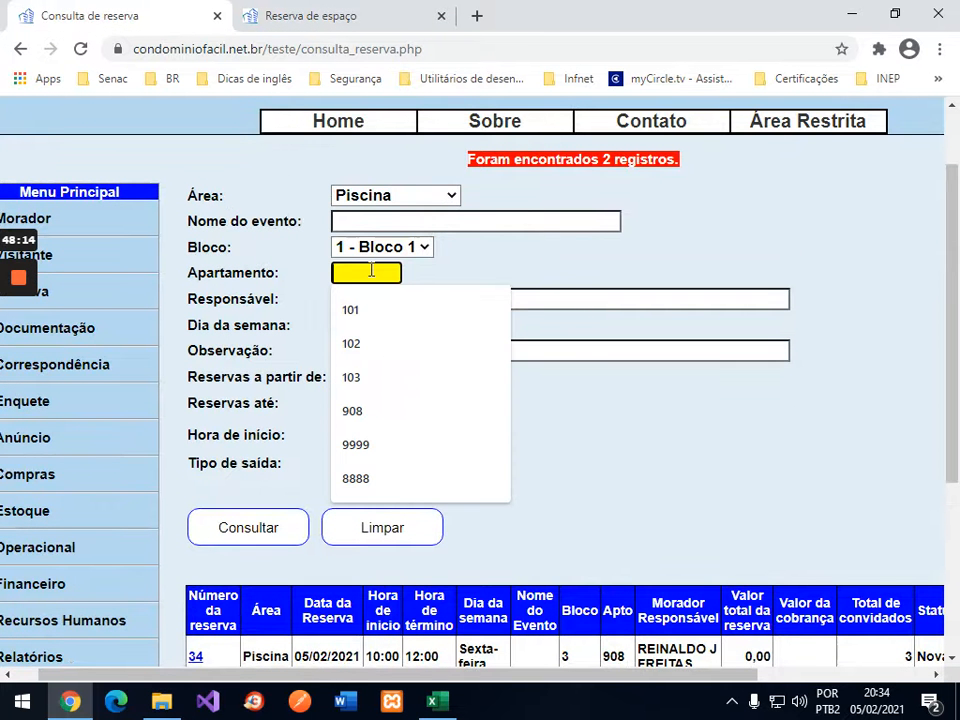
type("101")
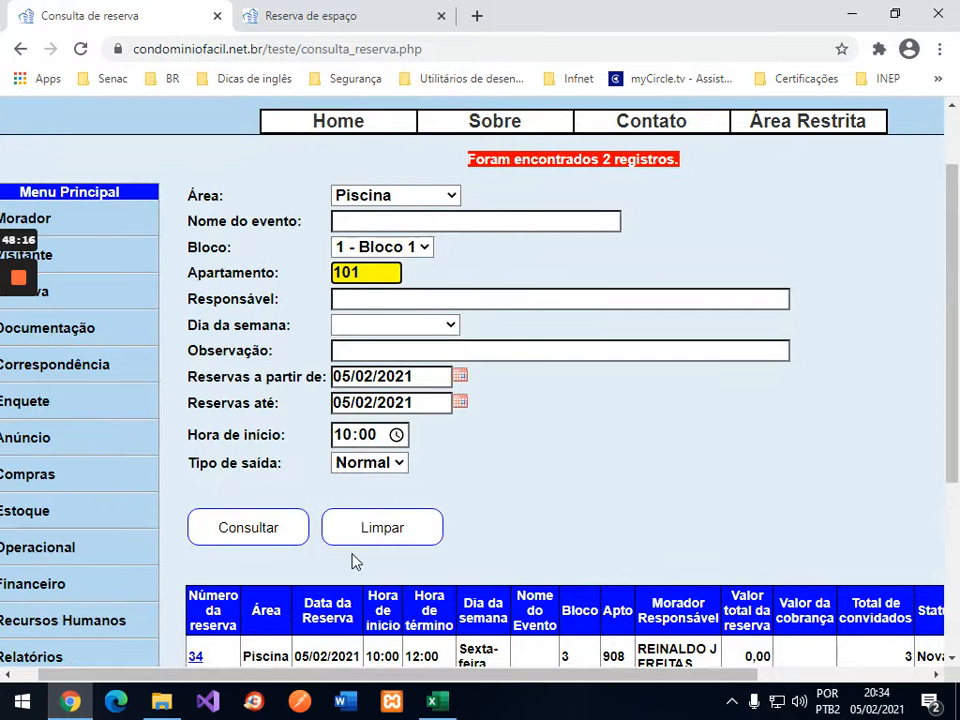
left_click(265, 535)
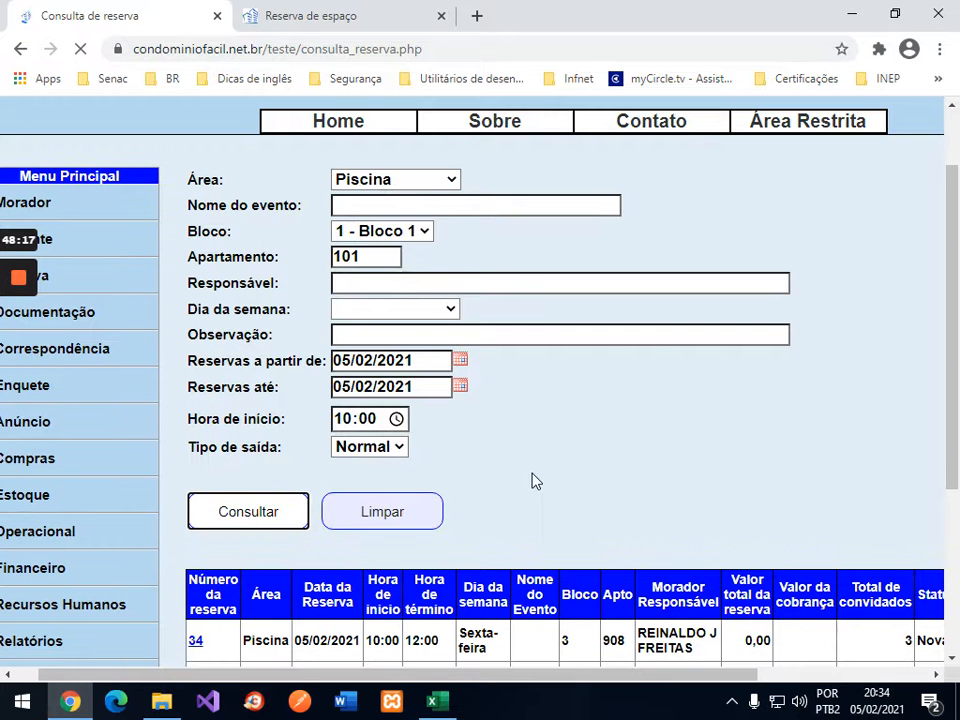
scroll(612, 371, "down", 3)
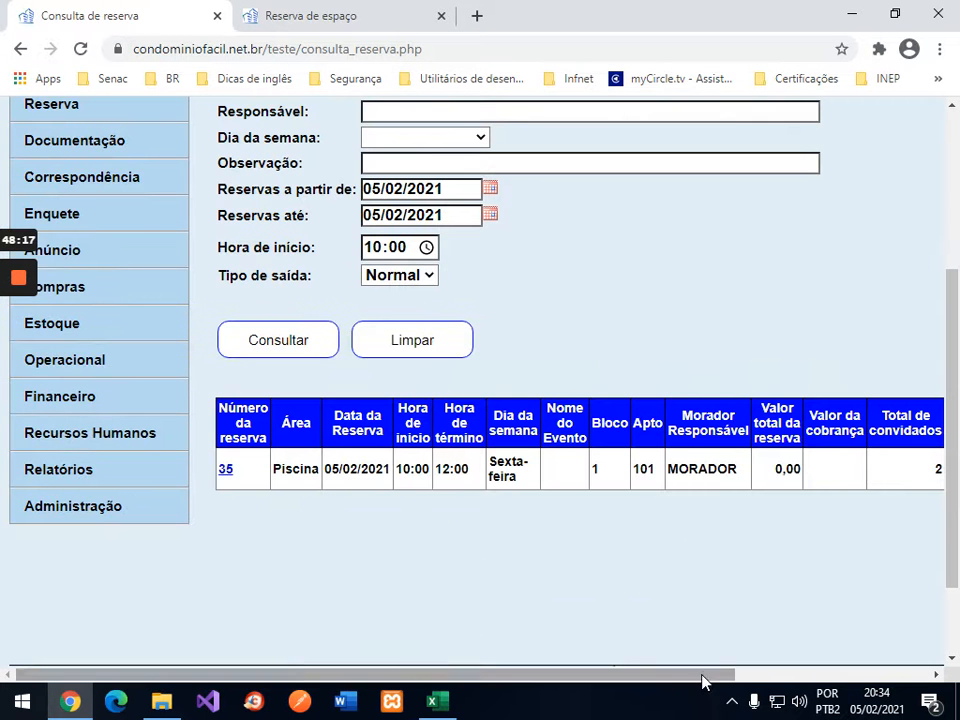
left_click_drag(702, 674, 855, 674)
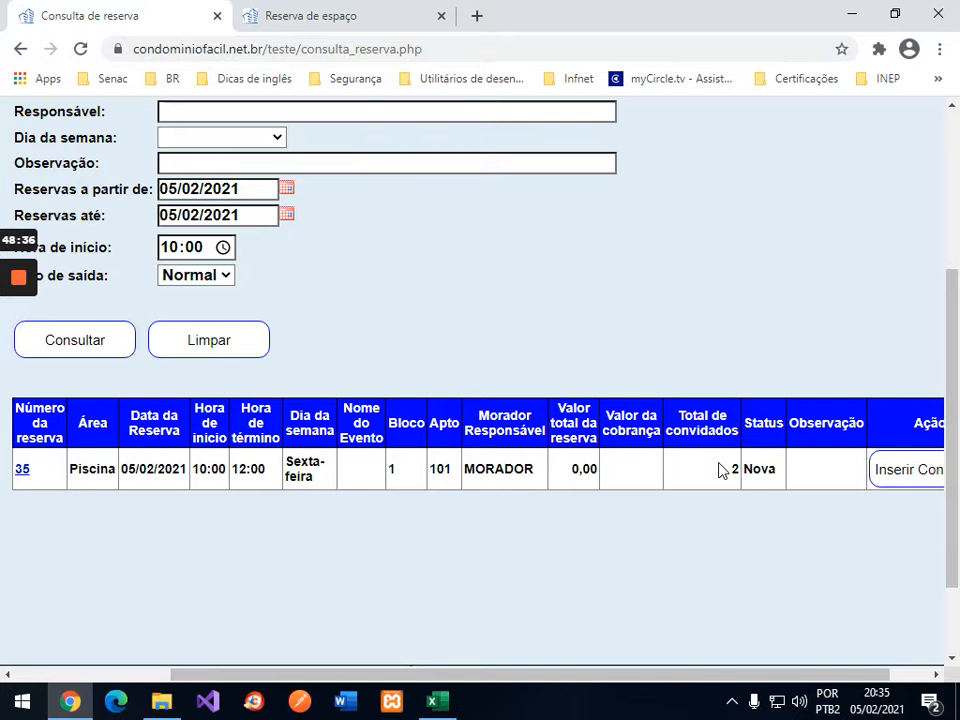
left_click_drag(559, 669, 222, 490)
Step: Set reservation 35's status to Confirmada and save it
left_click(225, 470)
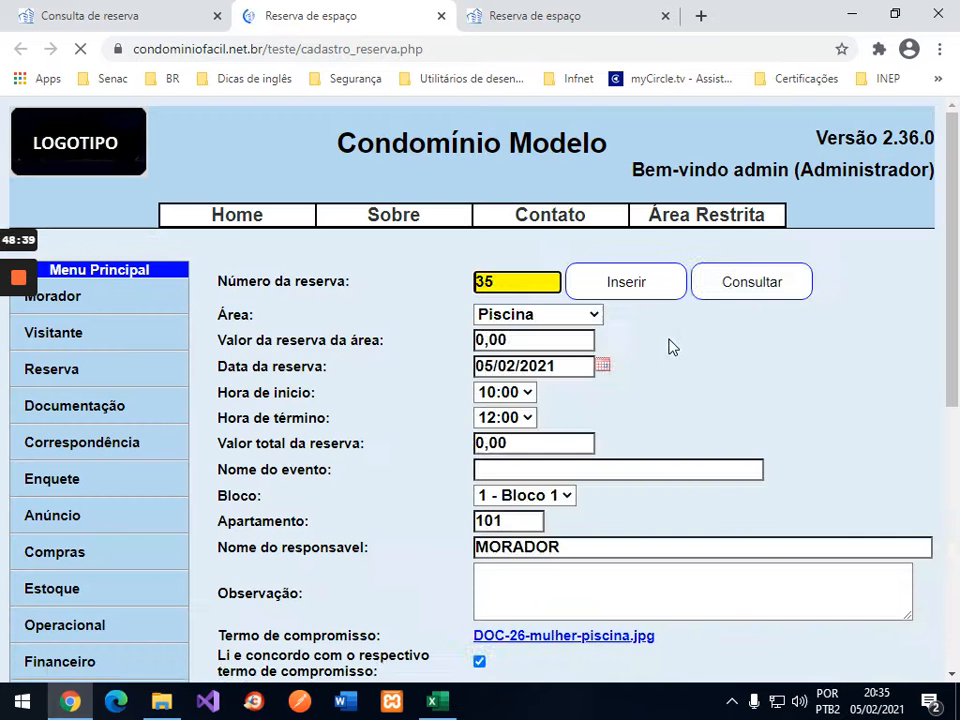
scroll(853, 360, "down", 5)
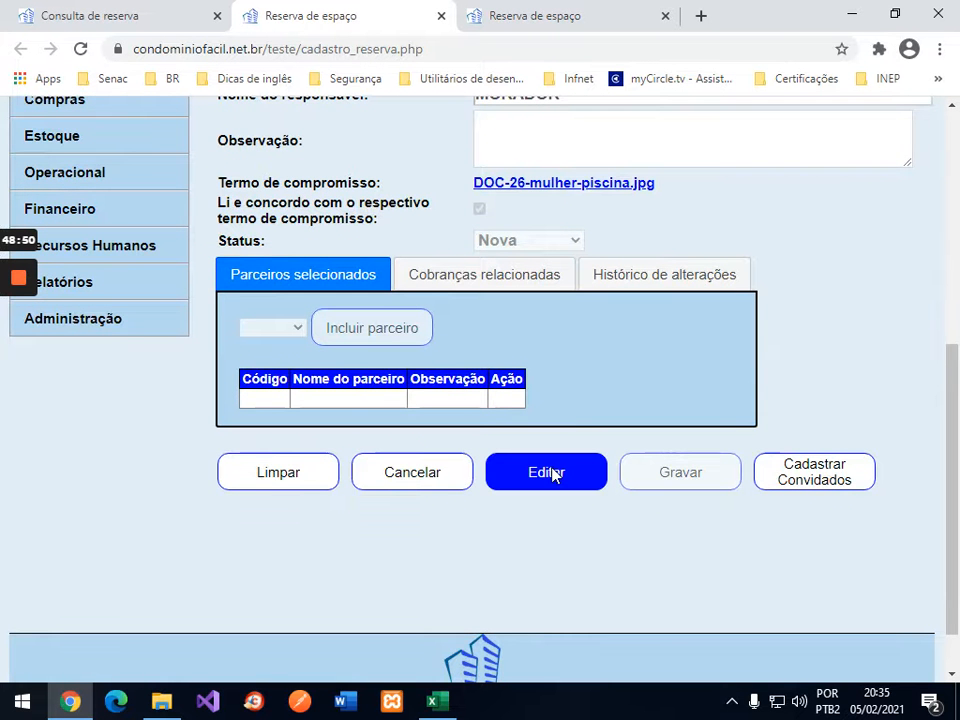
left_click(552, 473)
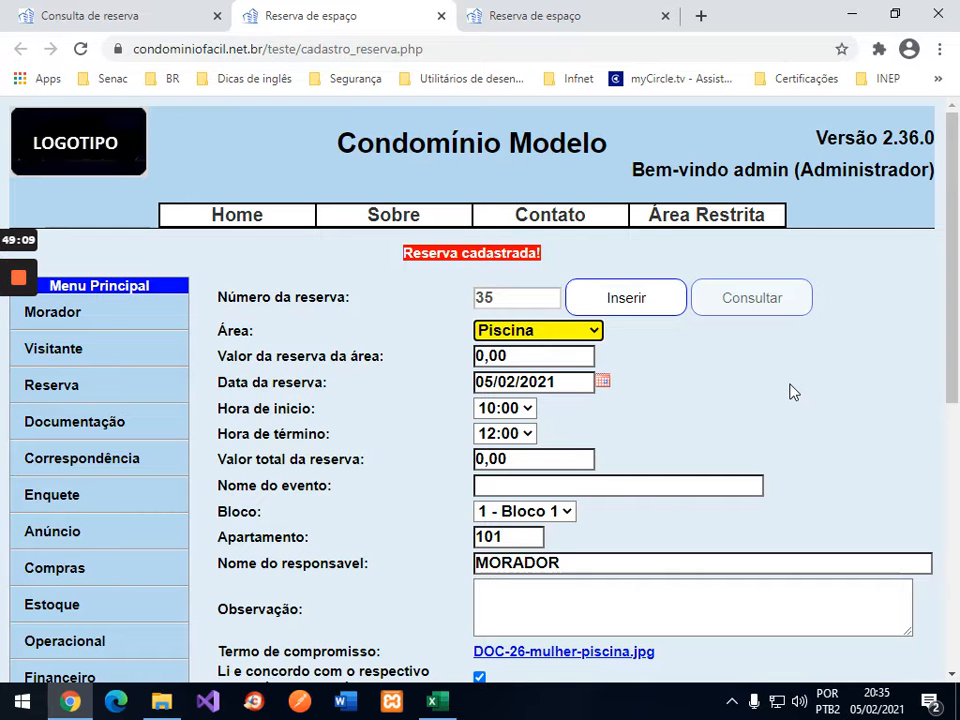
scroll(881, 392, "down", 3)
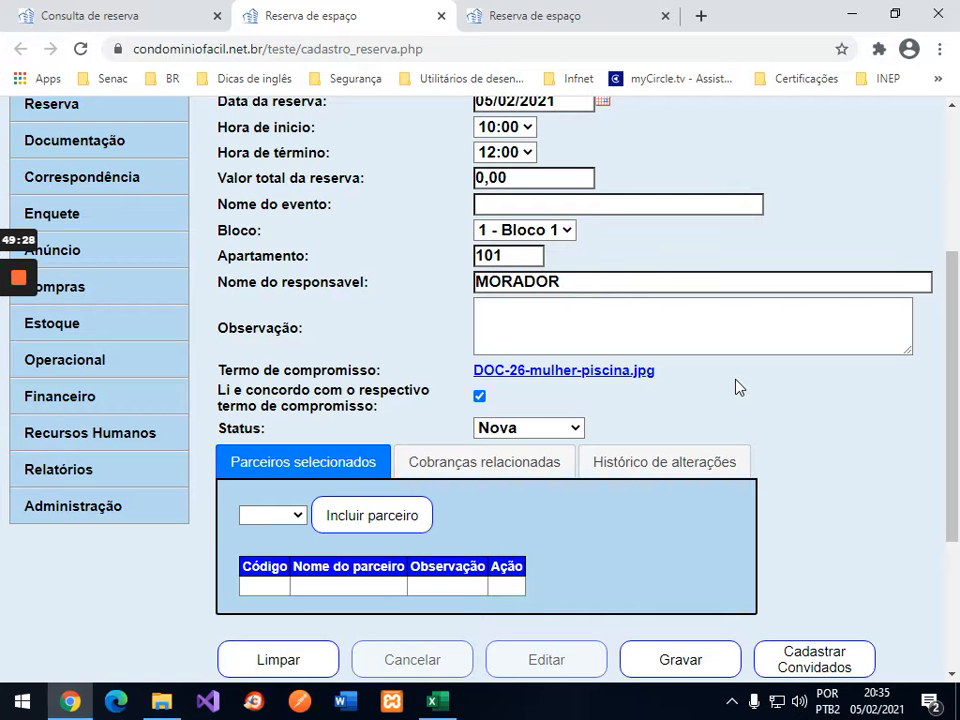
scroll(676, 406, "up", 2)
scroll(676, 406, "down", 2)
left_click(561, 428)
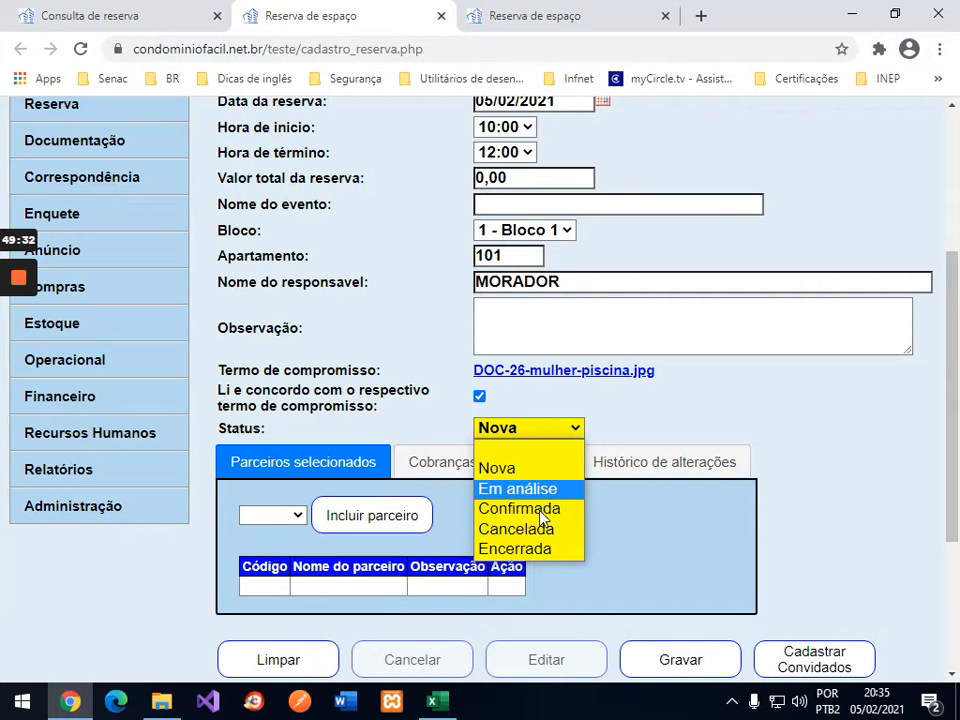
left_click(541, 512)
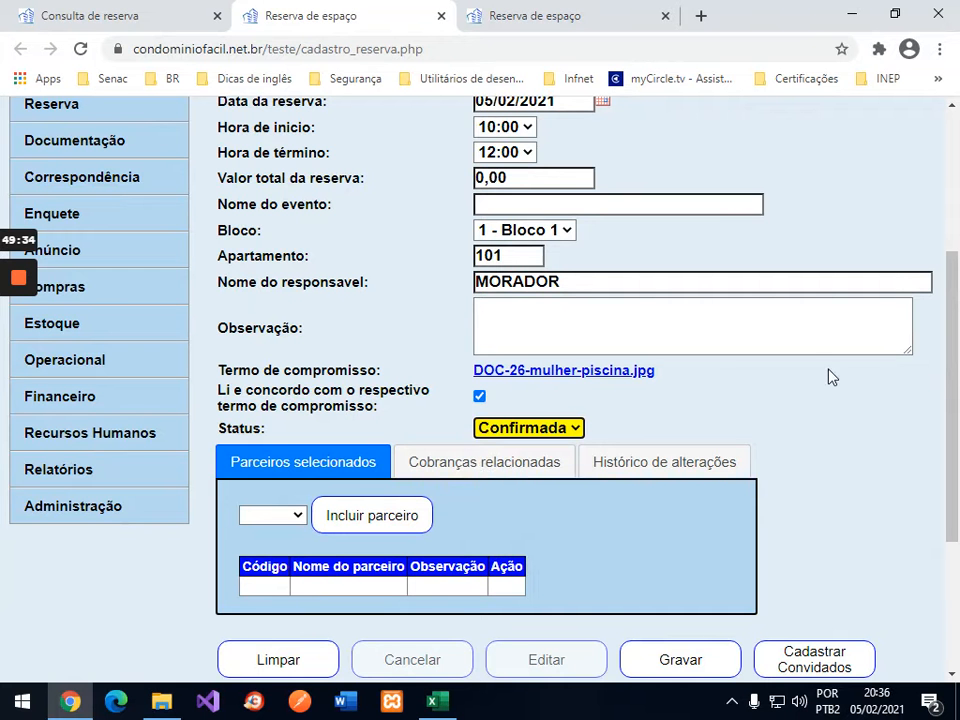
left_click(692, 662)
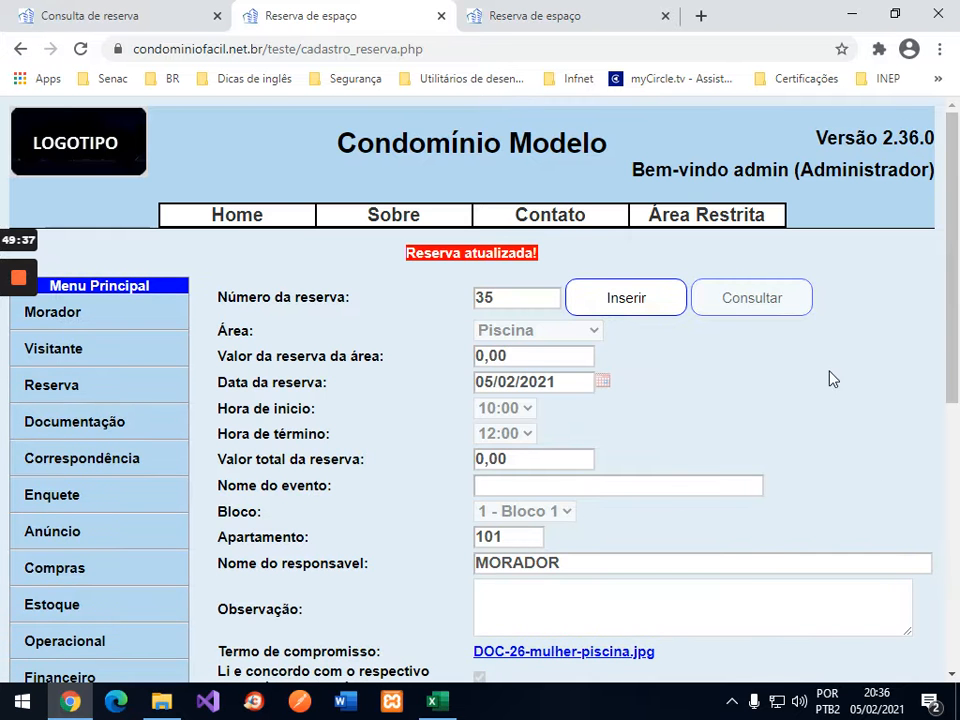
left_click_drag(945, 366, 923, 480)
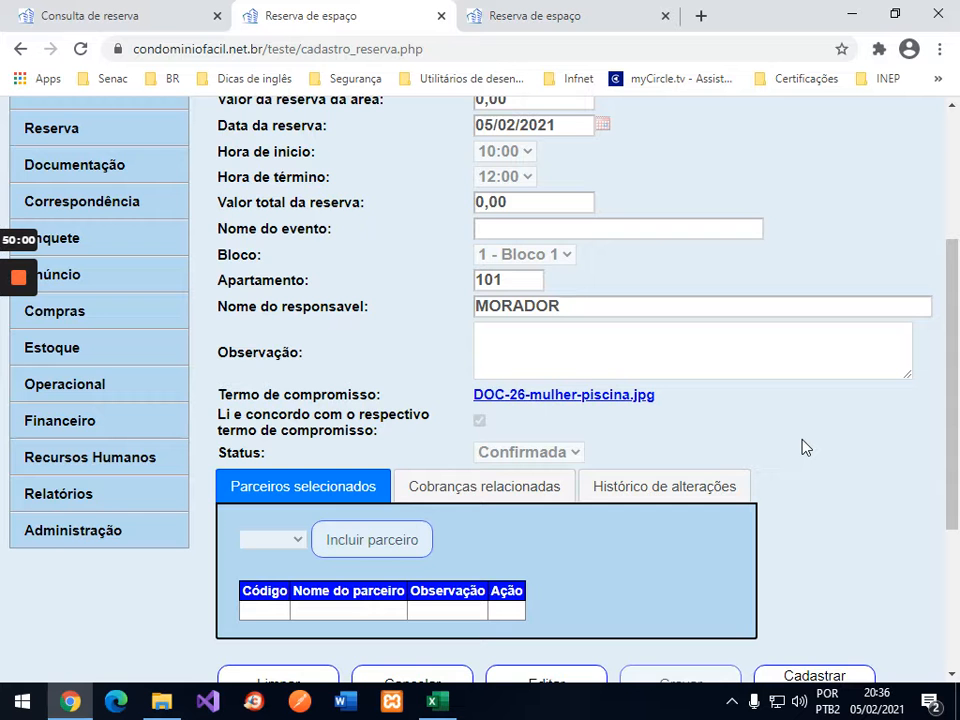
Step: Choose Sair under Área Restrita to request leaving the restricted area
scroll(780, 400, "up", 3)
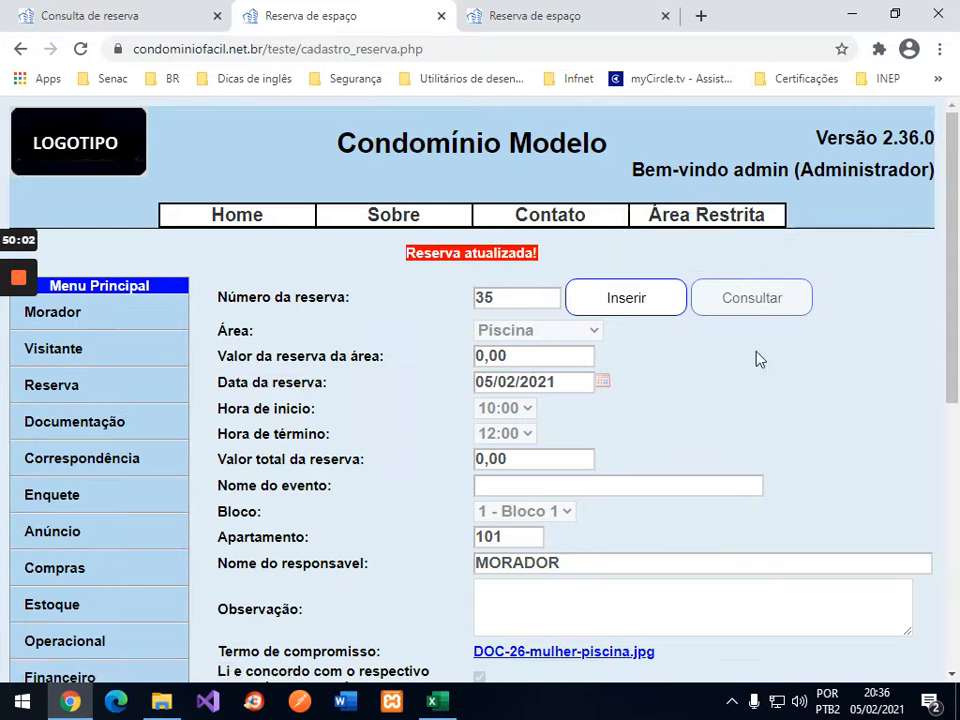
mouse_move(728, 218)
left_click(714, 265)
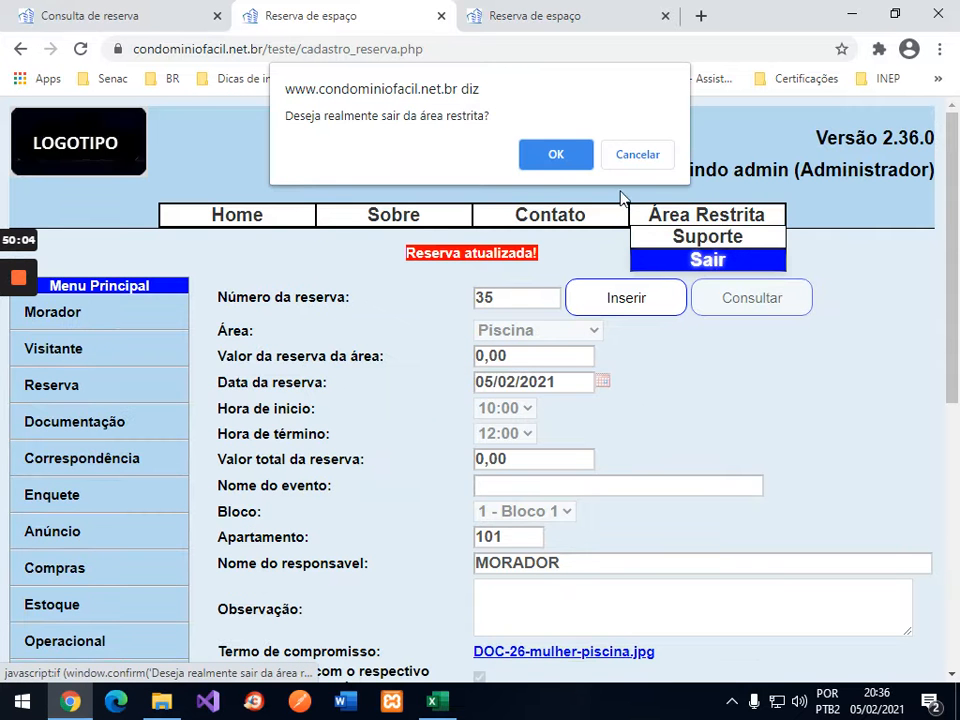
Step: Confirm the logout and log in to condominium 21 with the resident's username and password
left_click(554, 155)
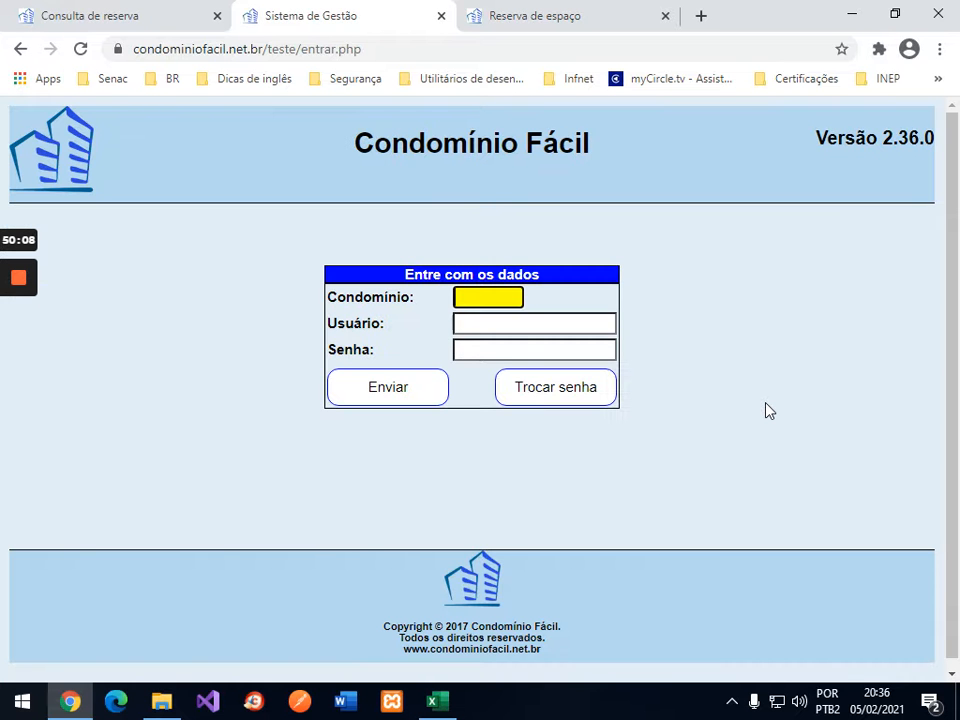
type("21")
key("Tab")
type("morador")
key("Tab")
type("****")
key("Return")
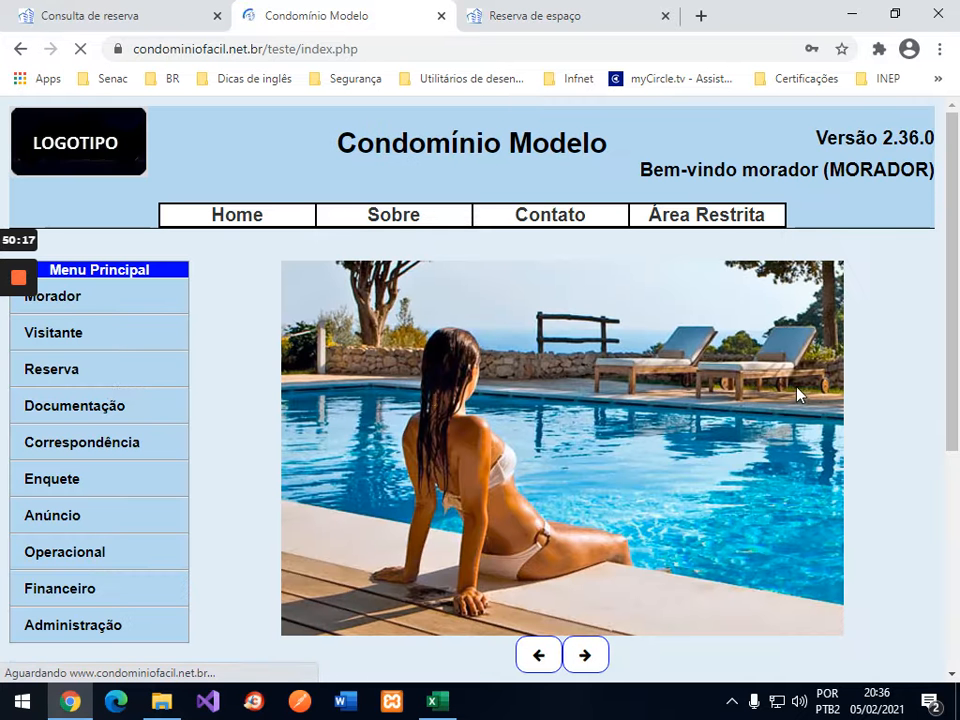
Step: Open Consultar Reserva and search reservations for 06/02/2021
left_click(79, 389)
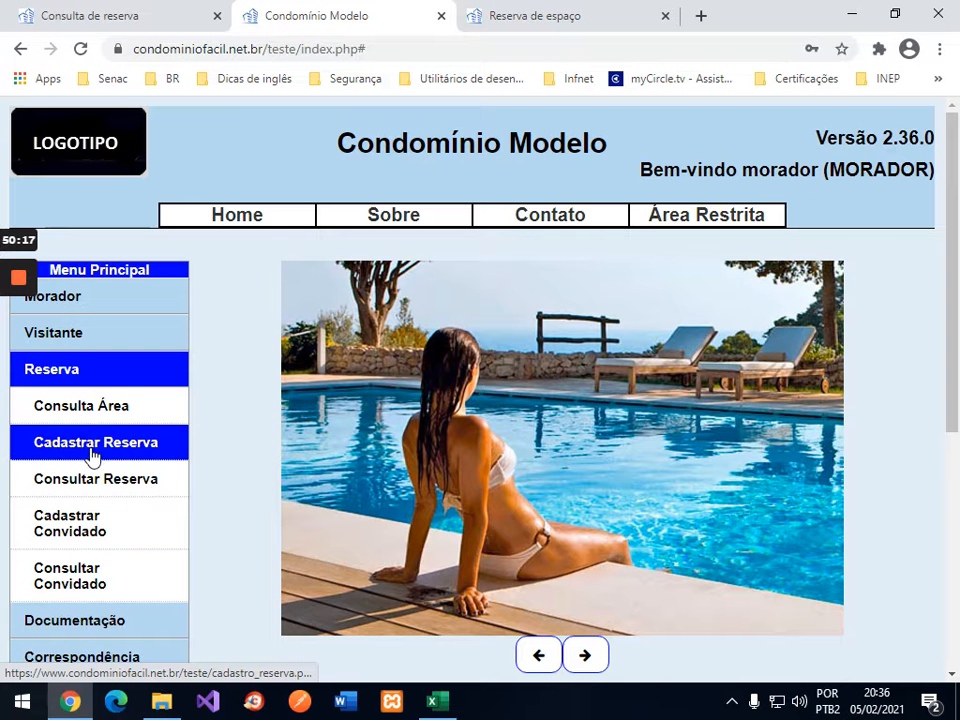
left_click(92, 478)
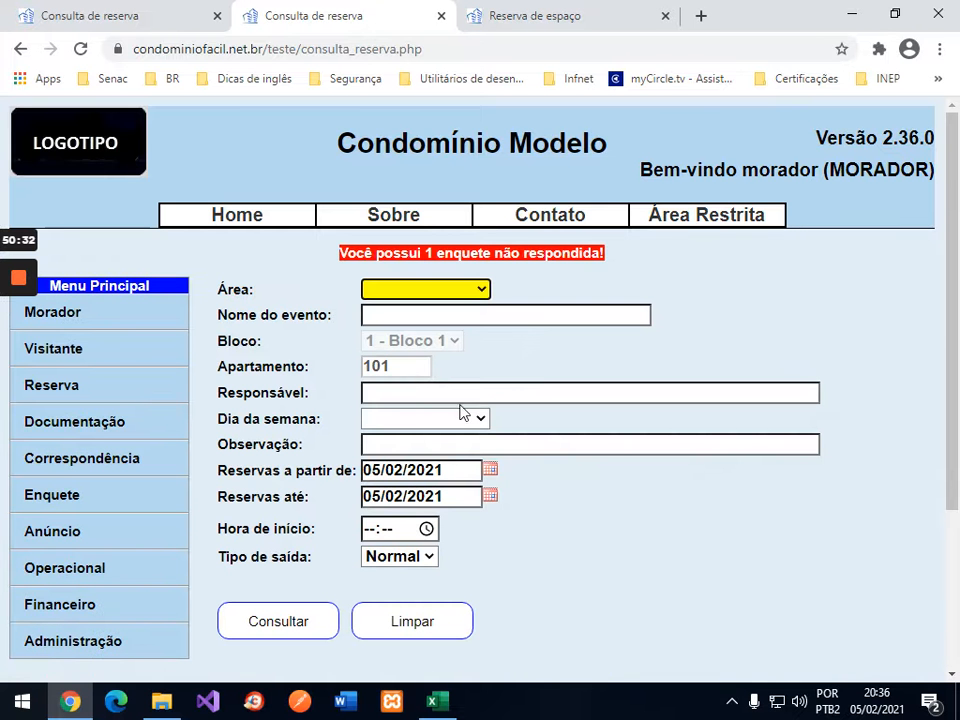
left_click(485, 467)
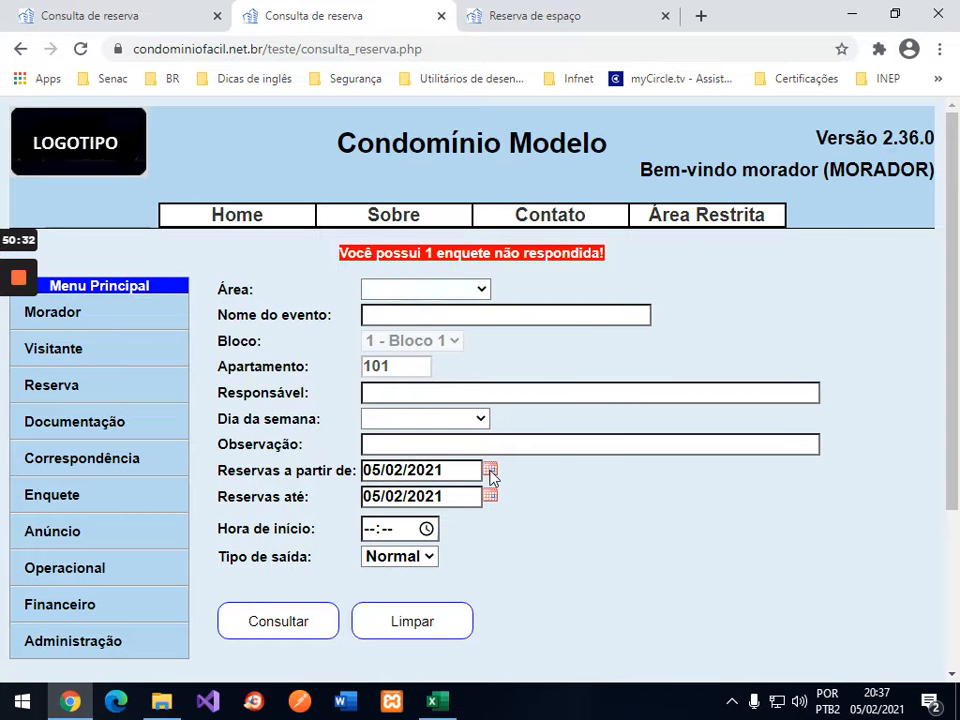
left_click(490, 472)
left_click(605, 288)
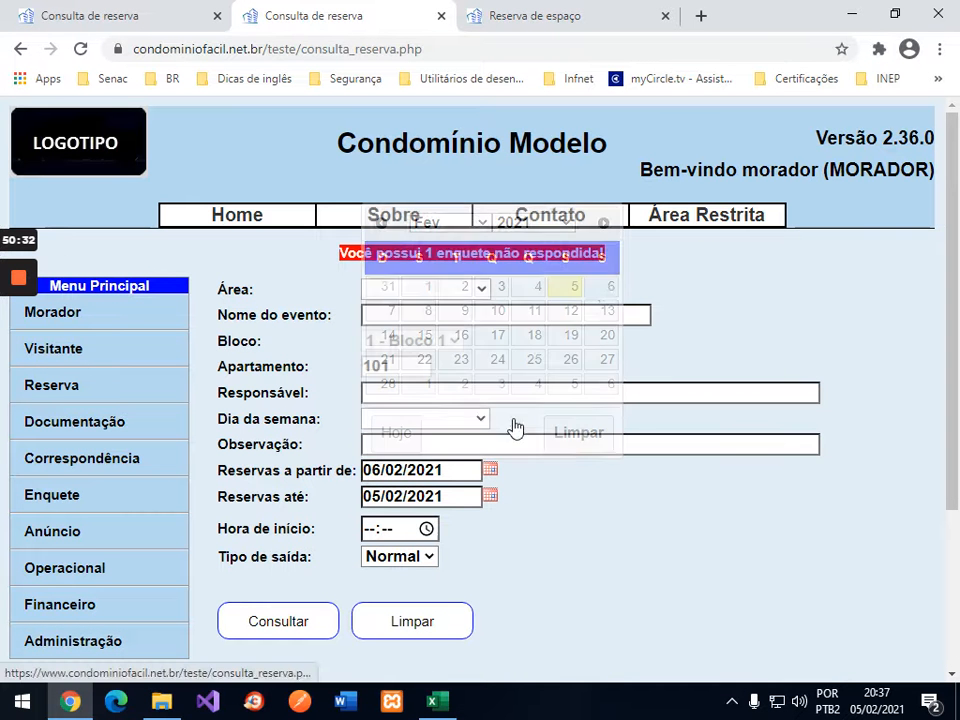
left_click(490, 496)
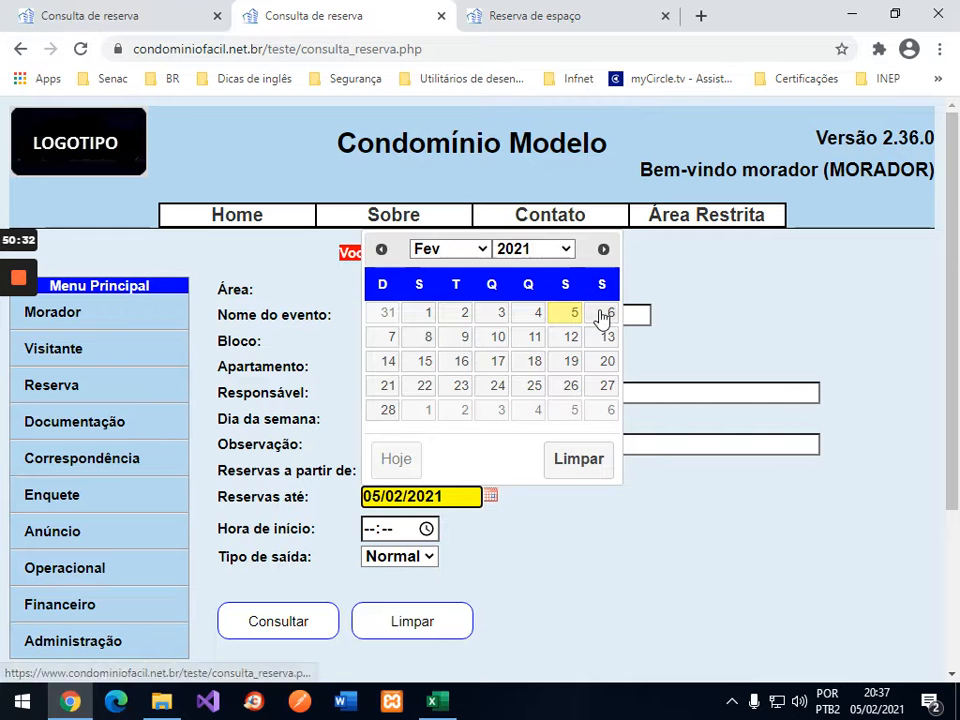
left_click(603, 313)
left_click(296, 622)
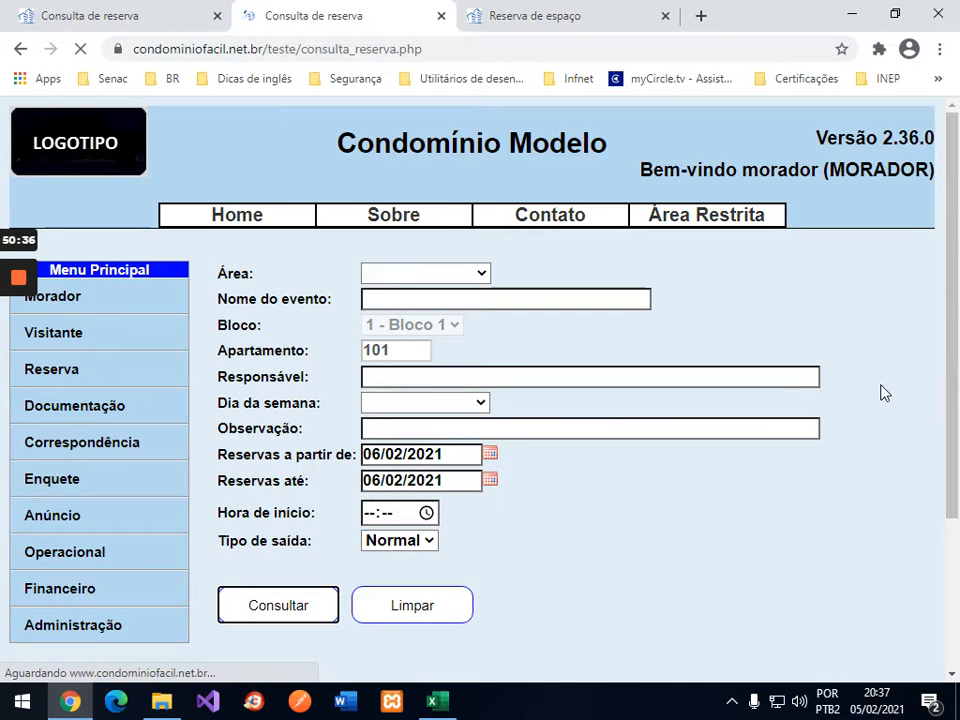
Step: Widen the search to 05/02–07/02/2021, listing Piscina reservations 35 and 36
scroll(880, 392, "down", 3)
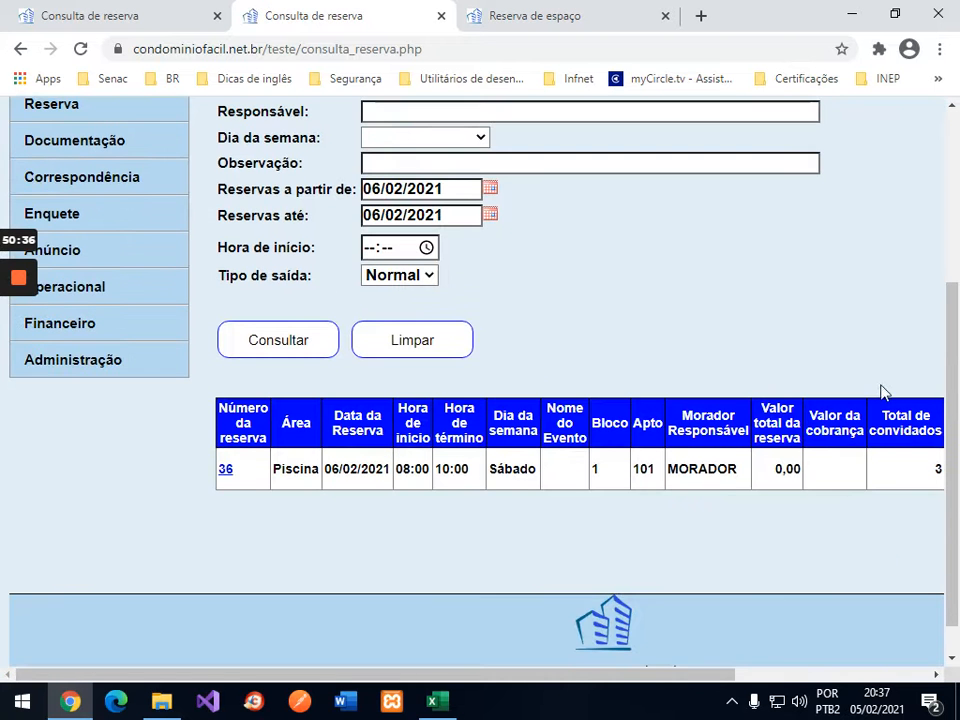
left_click_drag(709, 675, 690, 655)
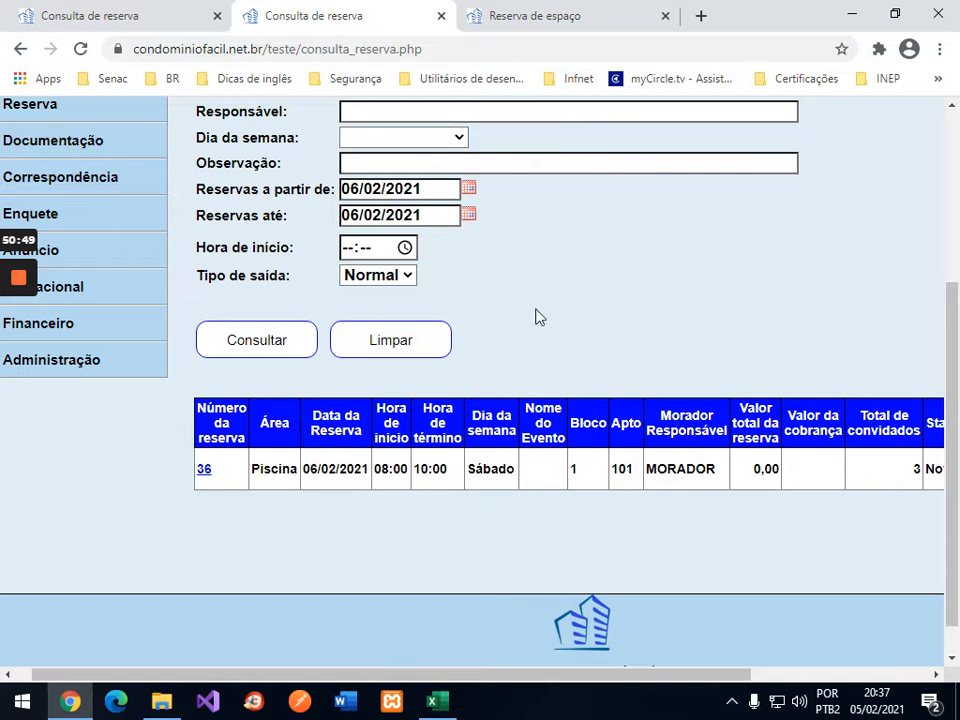
left_click(474, 192)
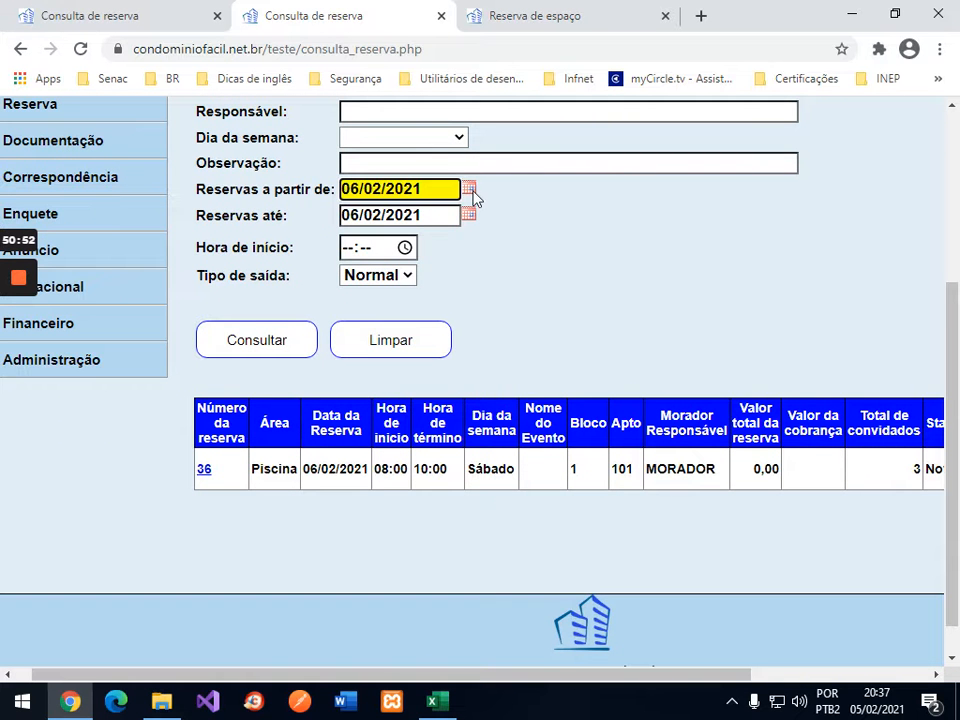
left_click(540, 288)
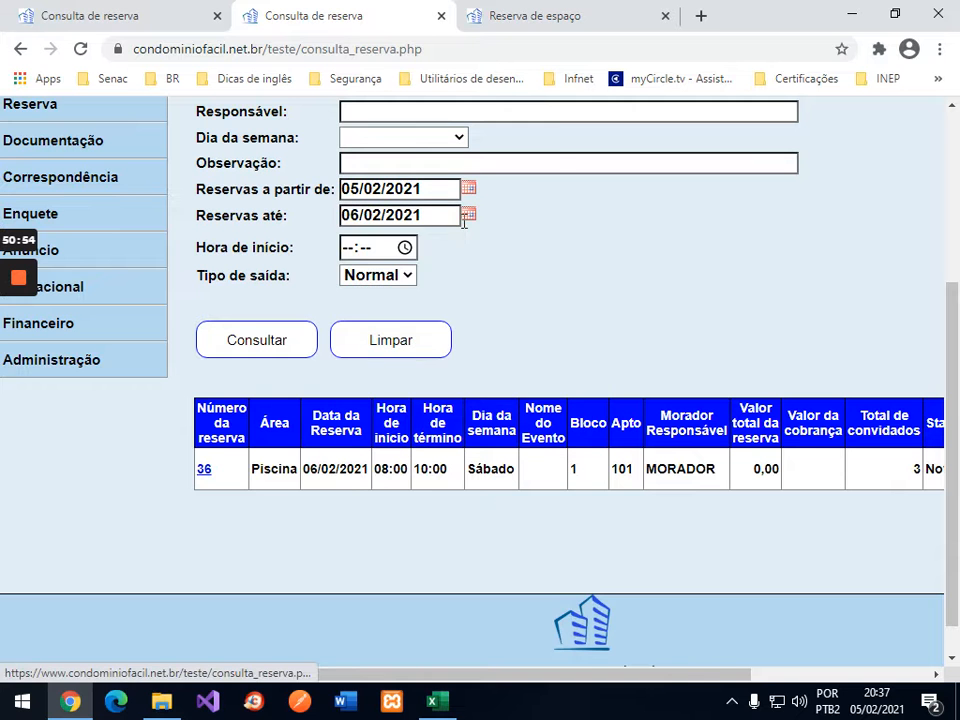
left_click(468, 214)
left_click(369, 335)
left_click(276, 342)
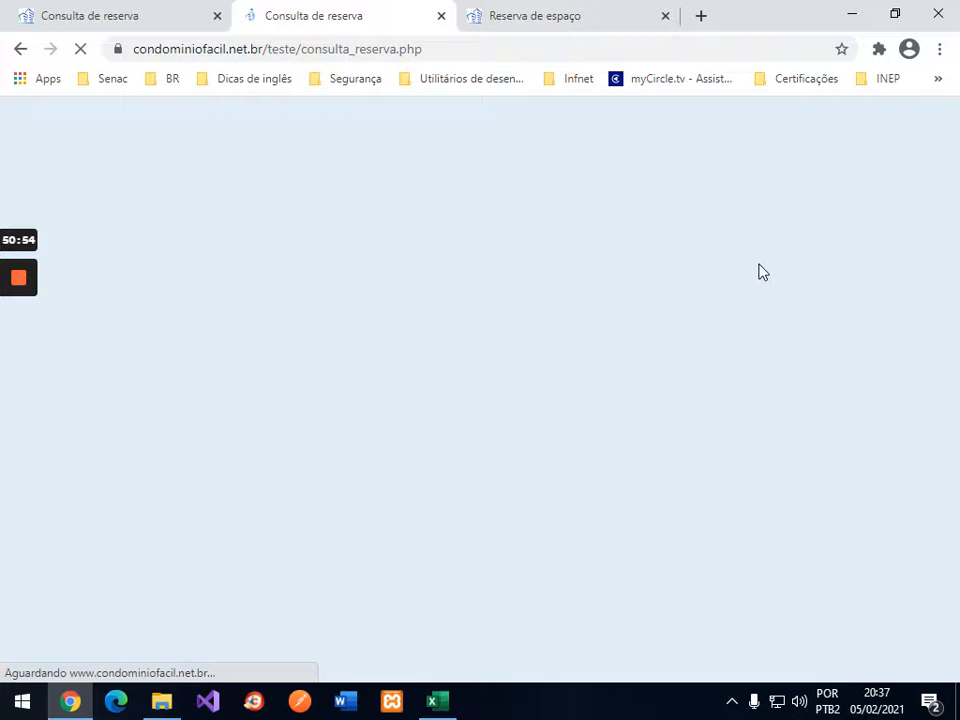
scroll(759, 272, "down", 4)
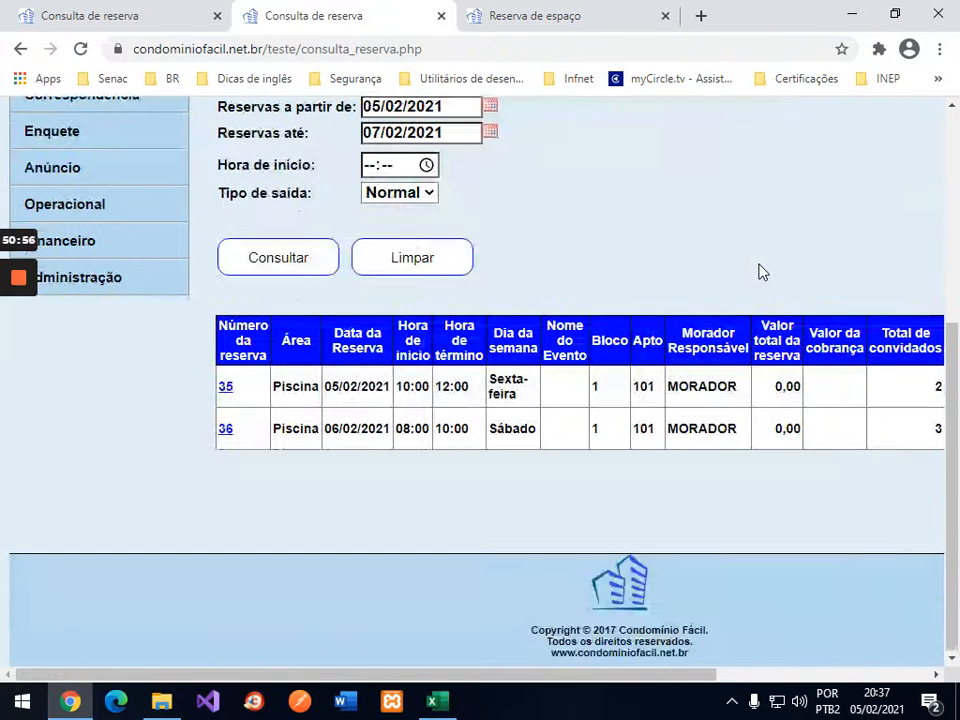
left_click_drag(578, 673, 726, 669)
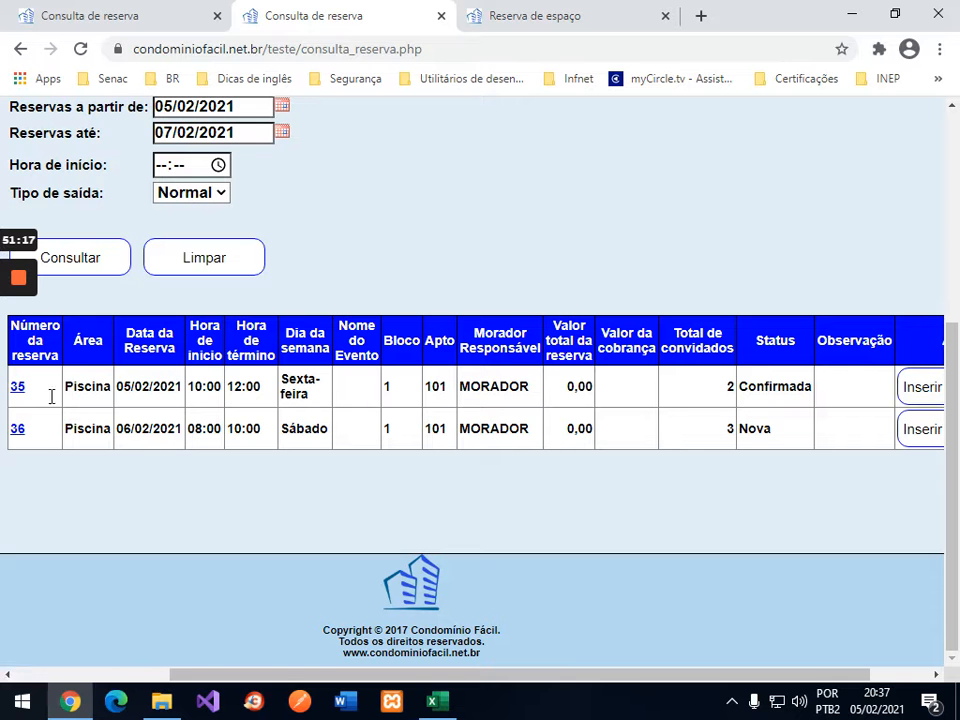
Step: Open reservation 35, enter edit mode and attempt Cancelar, which its Confirmada status blocks
left_click(17, 390)
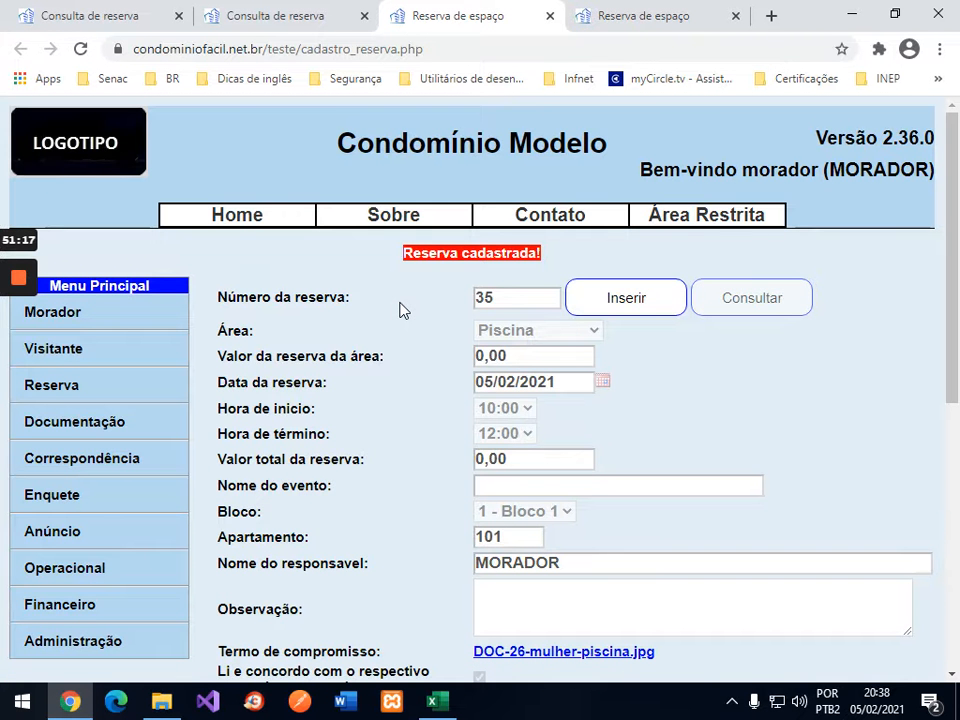
scroll(750, 336, "down", 2)
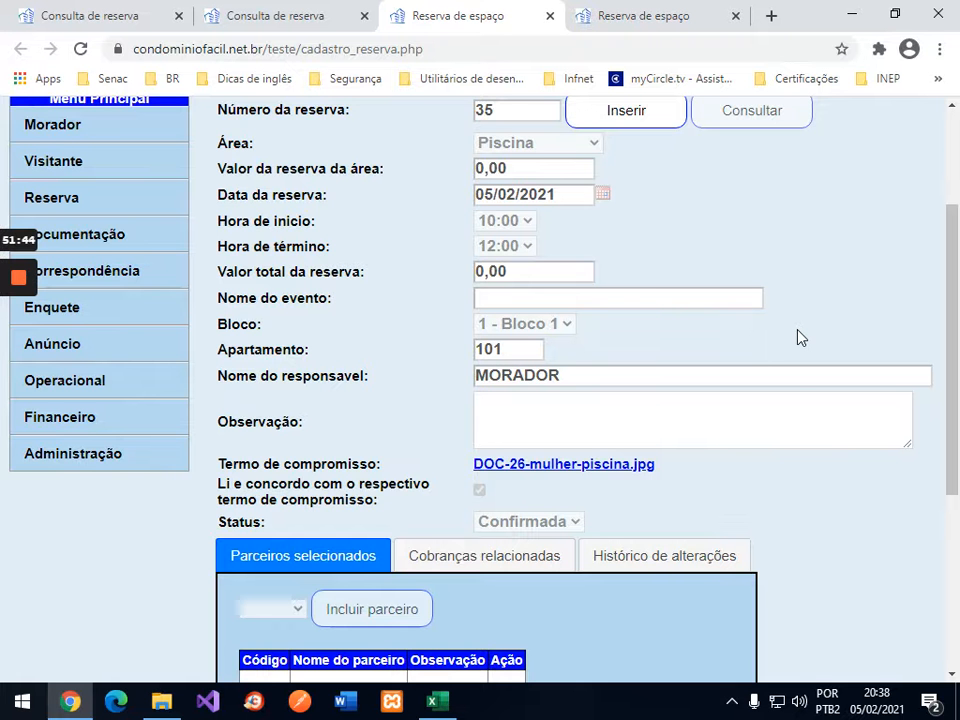
scroll(798, 337, "down", 1)
scroll(798, 337, "up", 1)
scroll(798, 337, "up", 2)
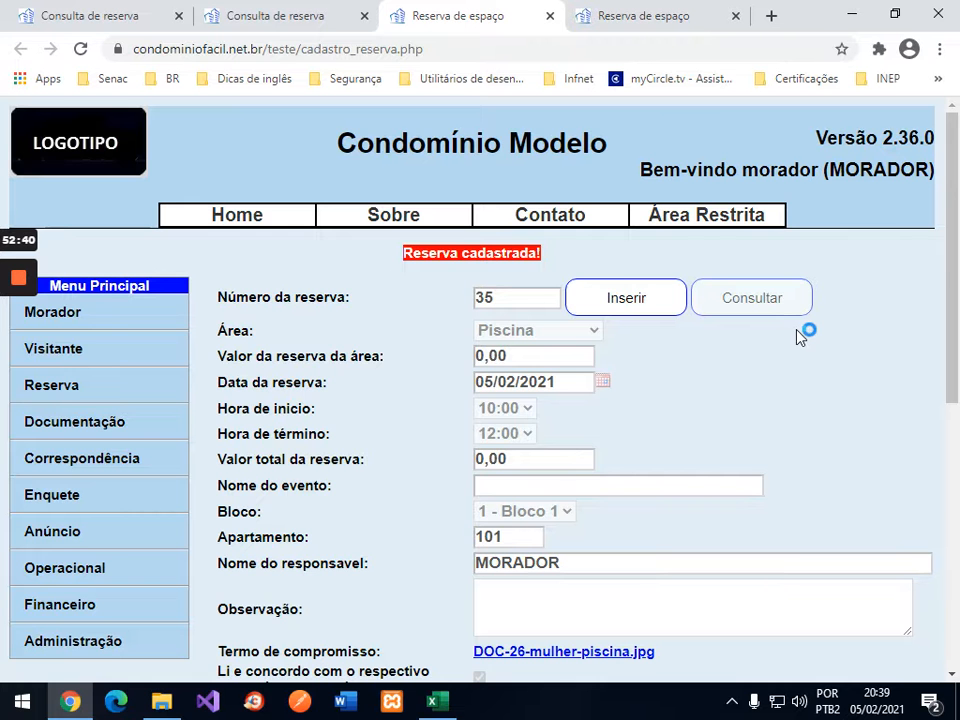
scroll(805, 355, "down", 4)
left_click(560, 568)
left_click(405, 575)
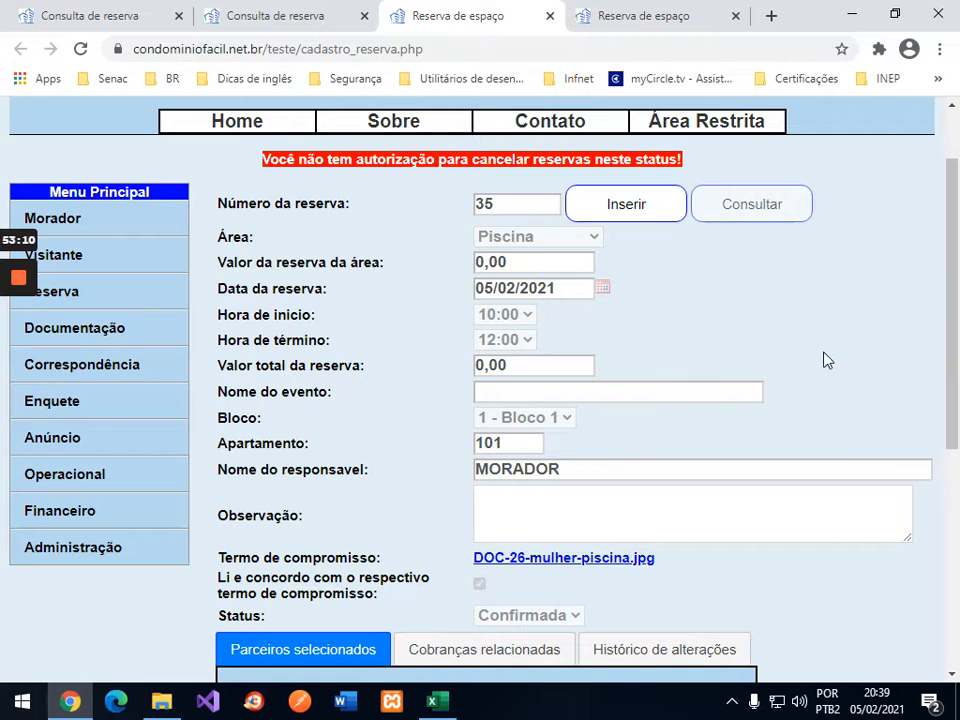
scroll(827, 360, "up", 1)
mouse_move(733, 216)
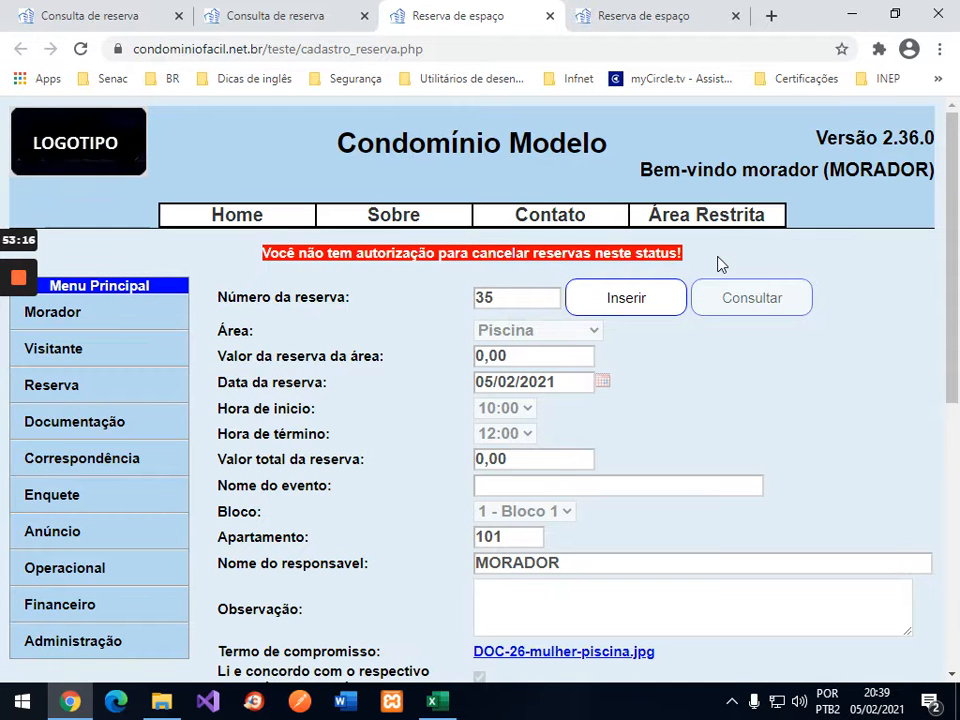
Step: Log out and sign back in to condominium 21 with the administrator's username and password
left_click(707, 257)
left_click(556, 154)
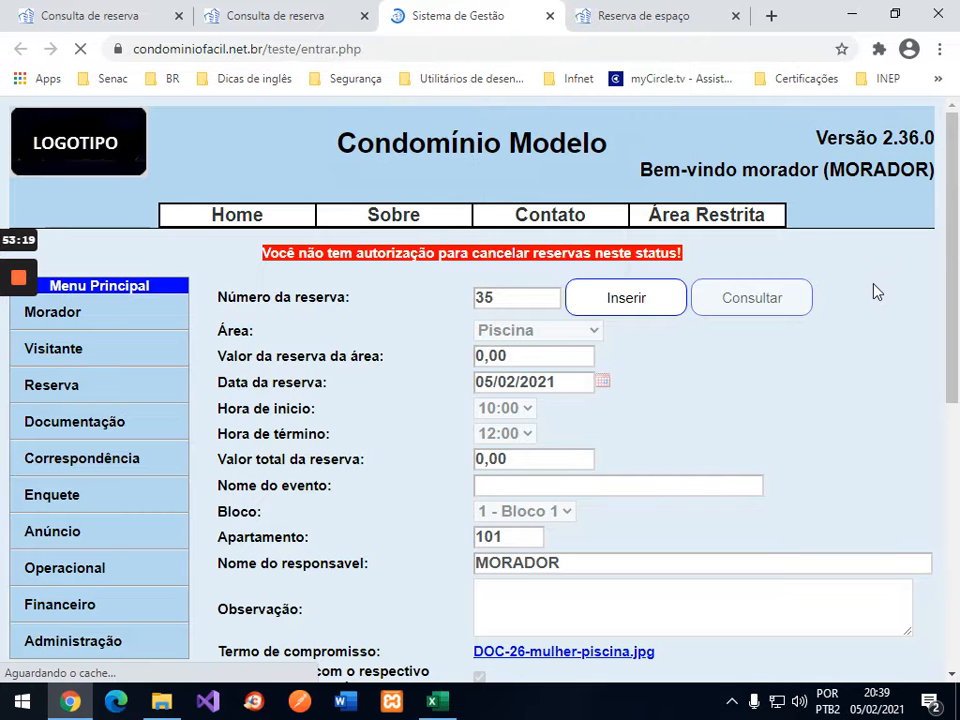
type("21")
key("Tab")
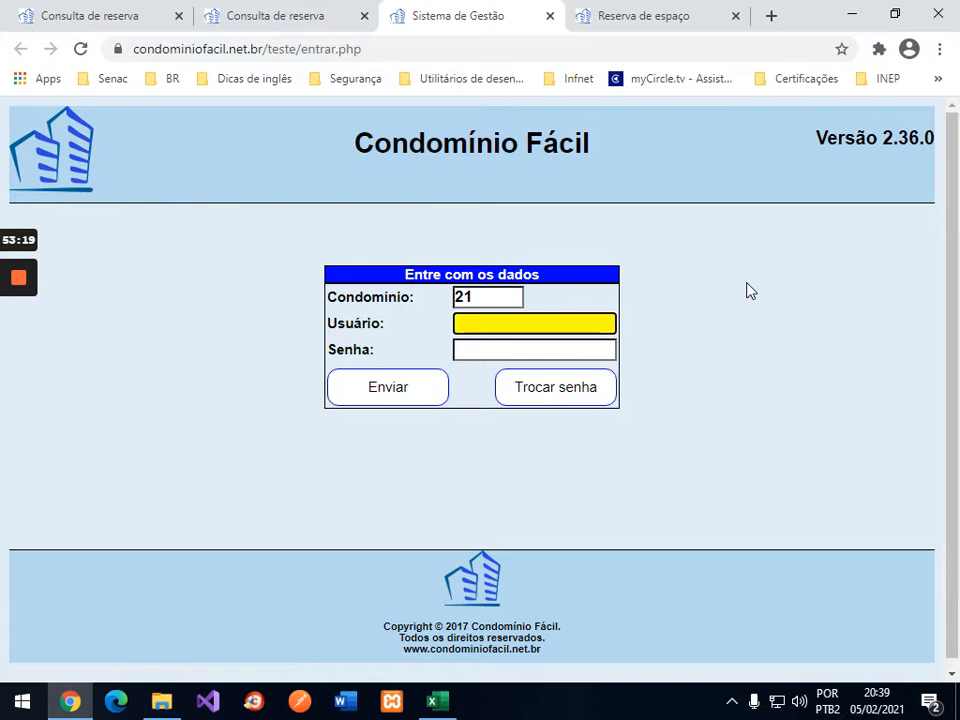
type("admin")
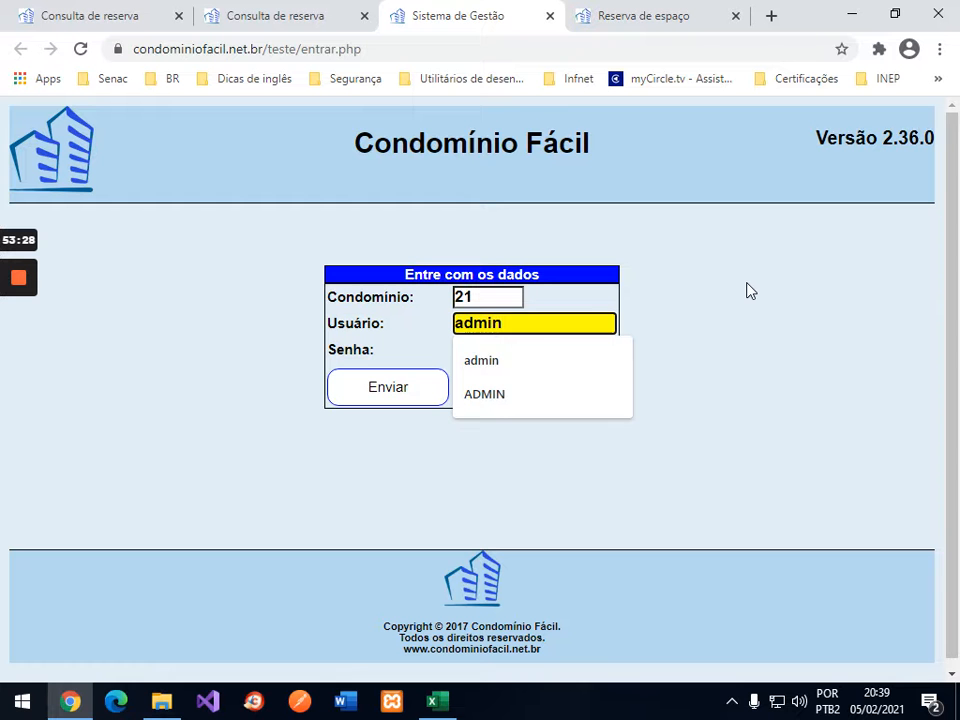
key("Tab")
type("1234")
key("Return")
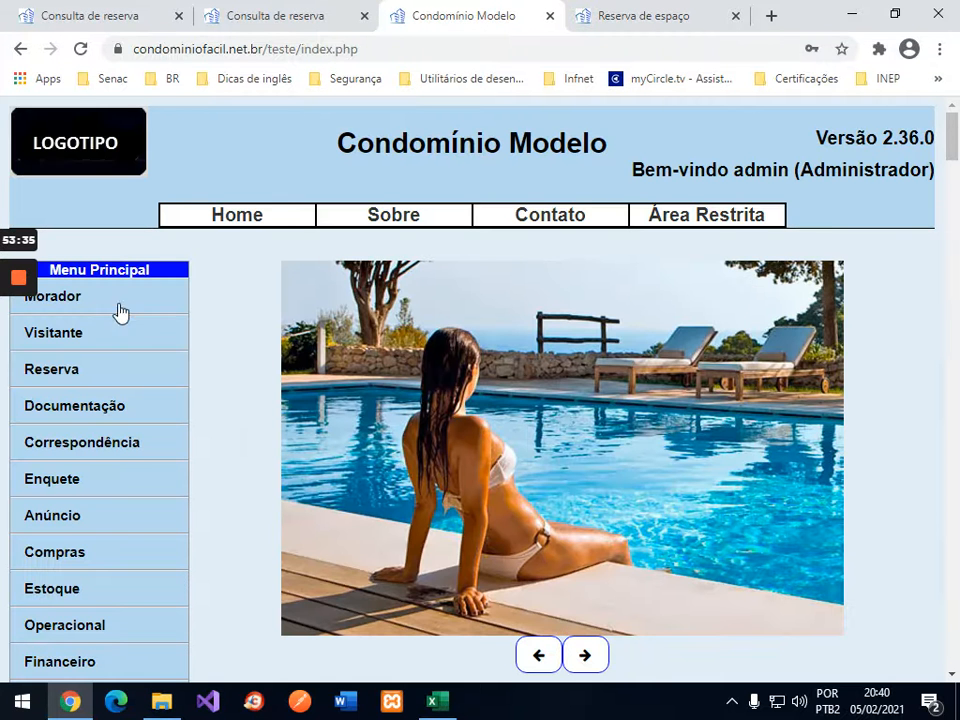
Step: Search Piscina reservations for Bloco 1, apartment 101, with end date 07/02/2021
left_click(64, 382)
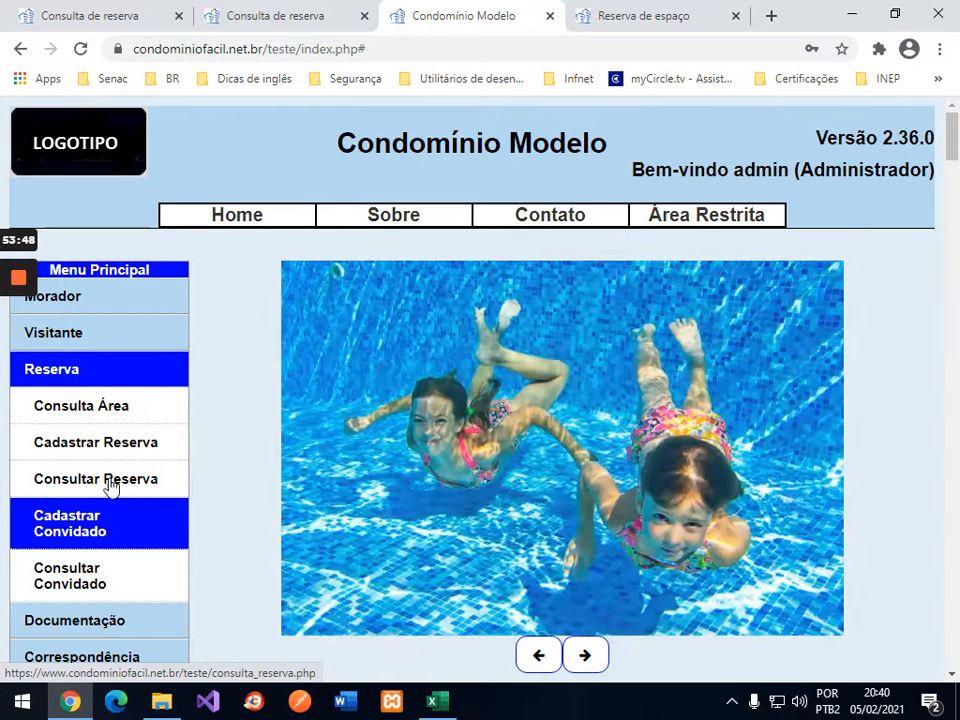
left_click(107, 482)
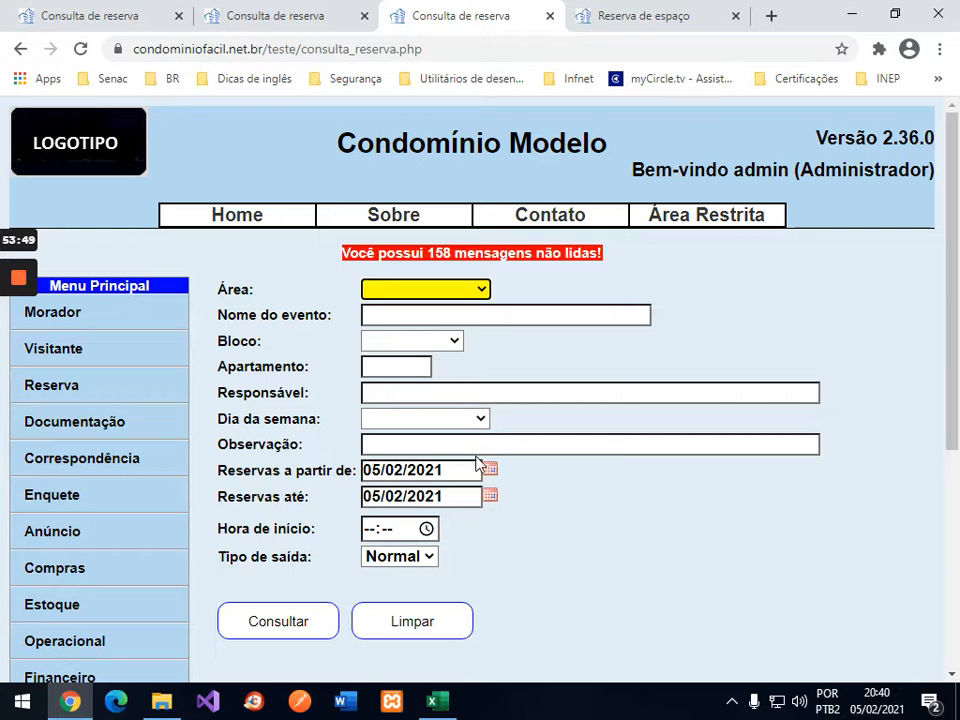
left_click(490, 497)
left_click(490, 497)
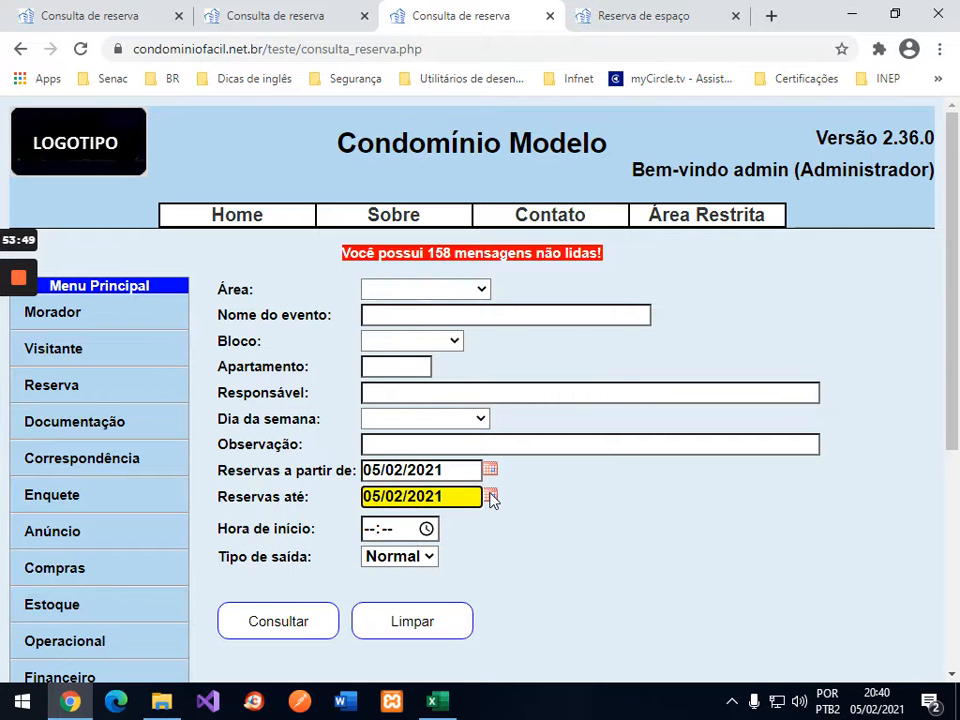
left_click(395, 337)
left_click(435, 344)
left_click(395, 380)
left_click(397, 367)
type("101")
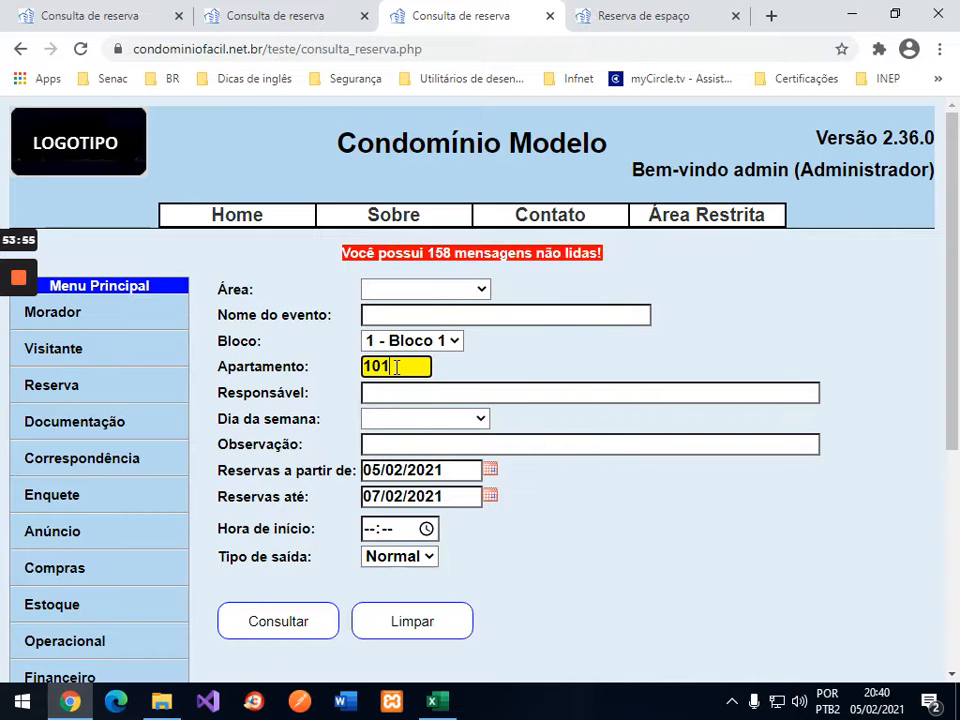
left_click(437, 292)
left_click(416, 330)
left_click(299, 623)
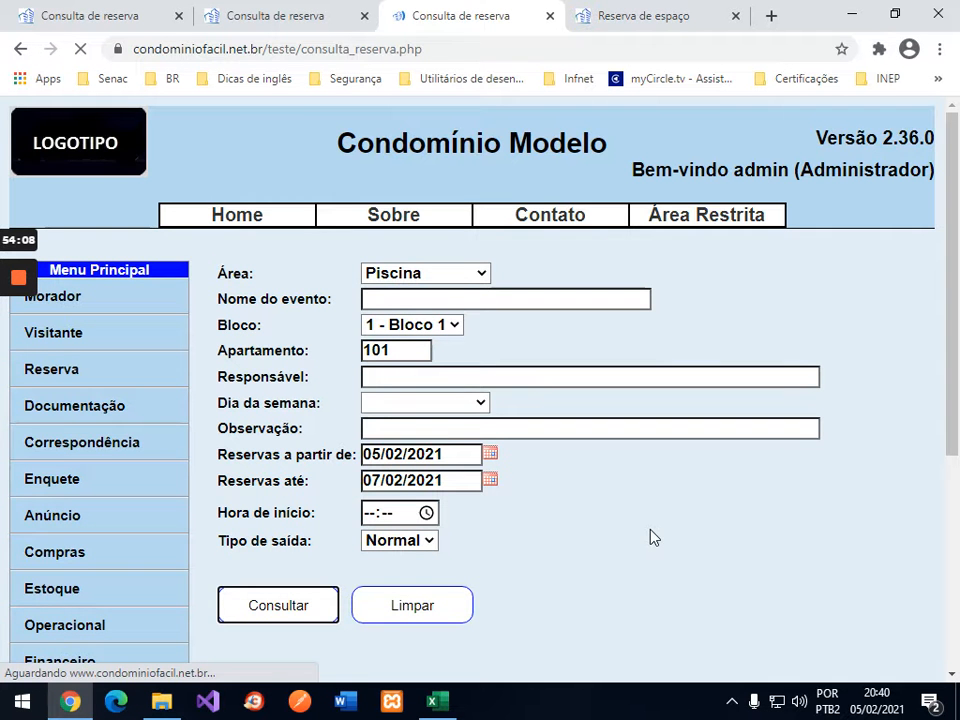
Step: Open reservation 35 from the results listing reservations 35 and 36
scroll(651, 536, "down", 3)
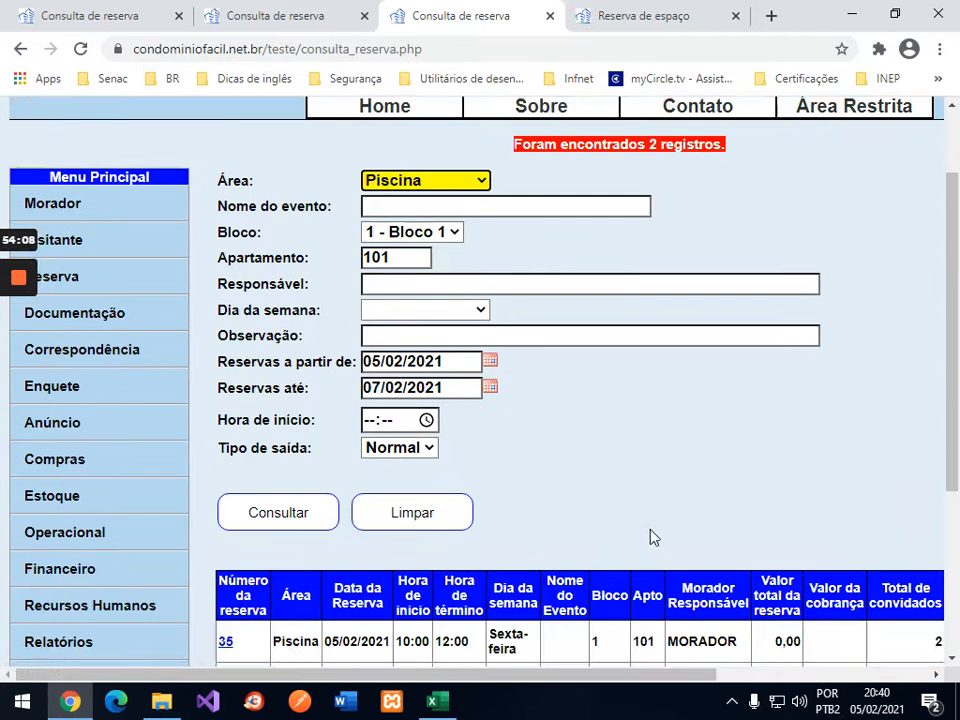
scroll(873, 650, "right", 3)
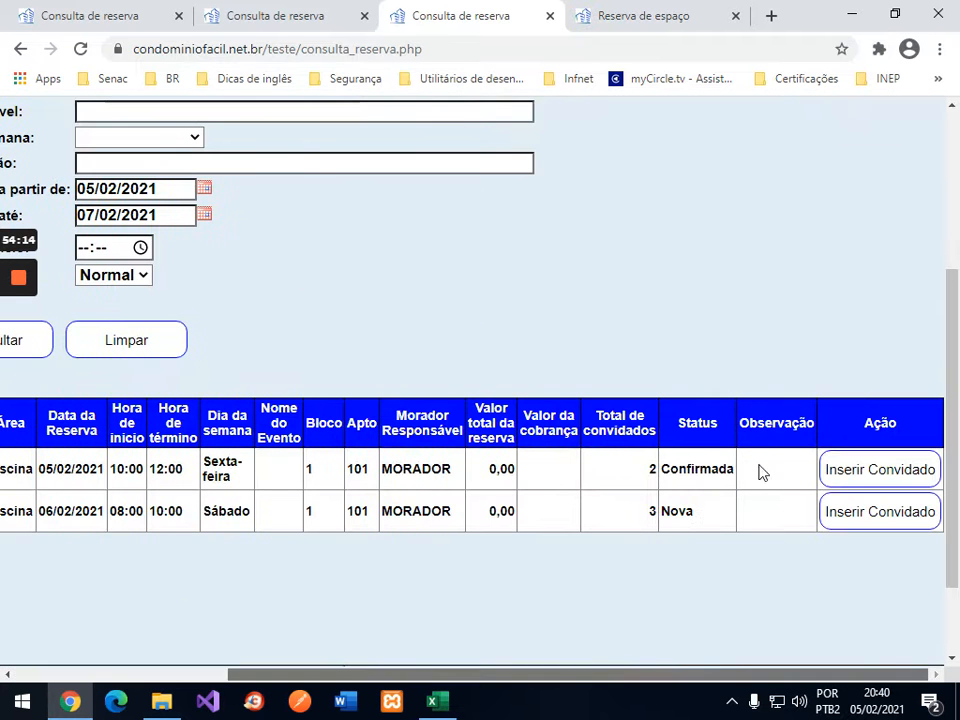
scroll(665, 677, "left", 5)
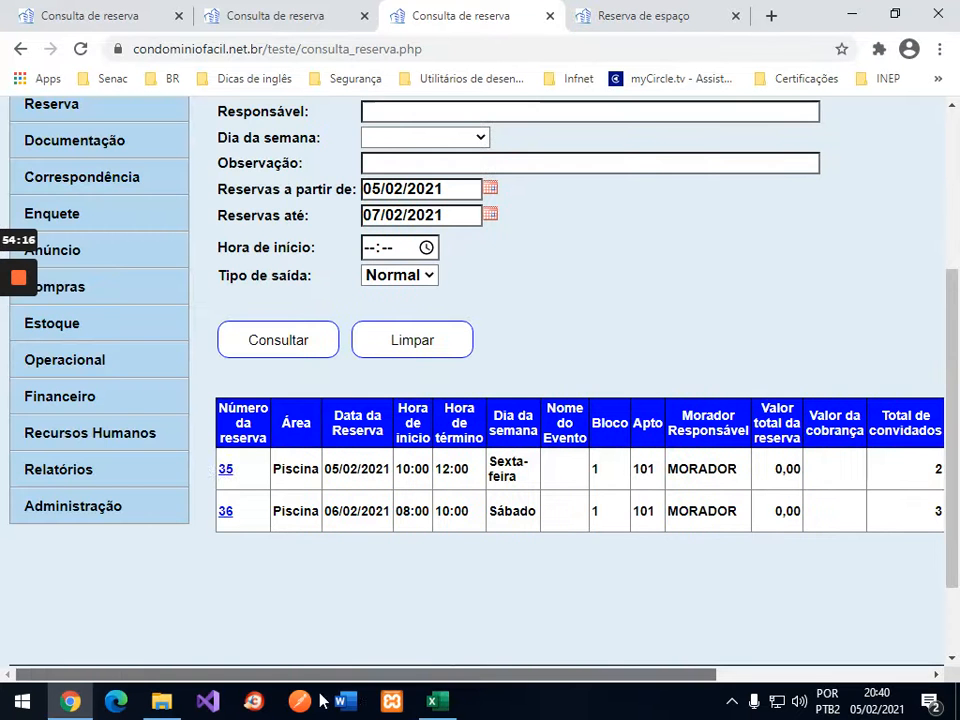
left_click(225, 475)
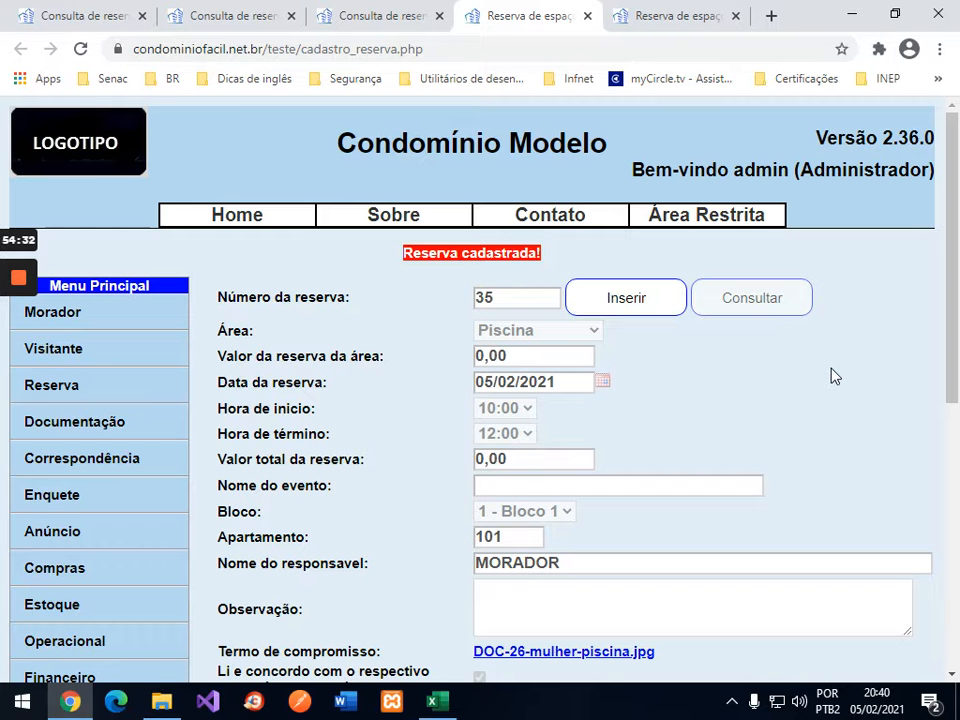
Step: Switch reservation 35's status from Confirmada to Encerrada and save it
scroll(836, 343, "down", 3)
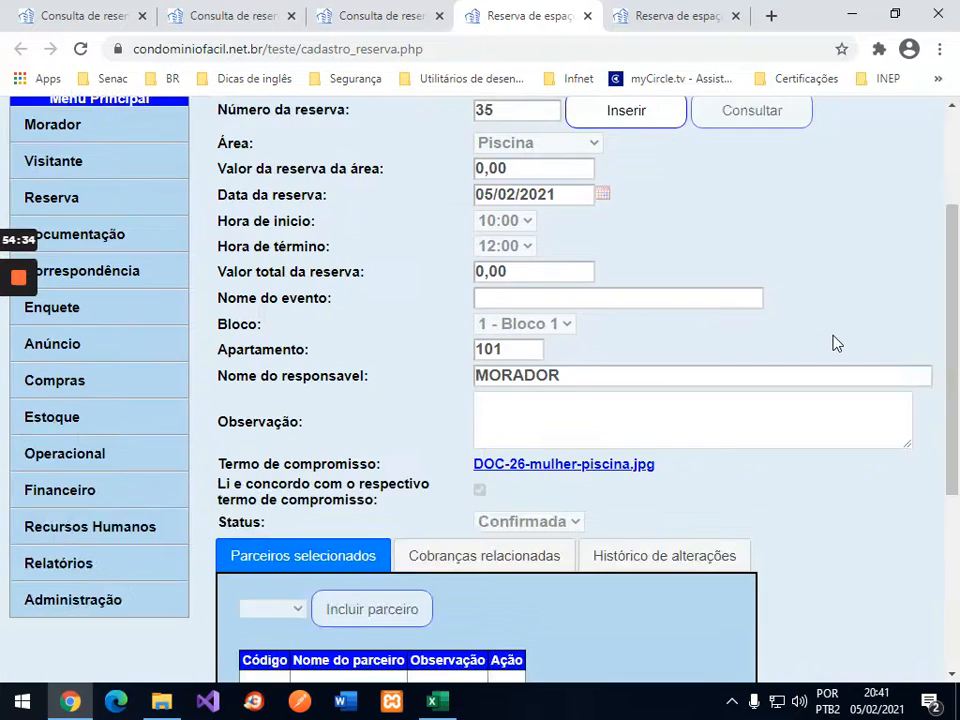
scroll(834, 343, "down", 3)
left_click(553, 566)
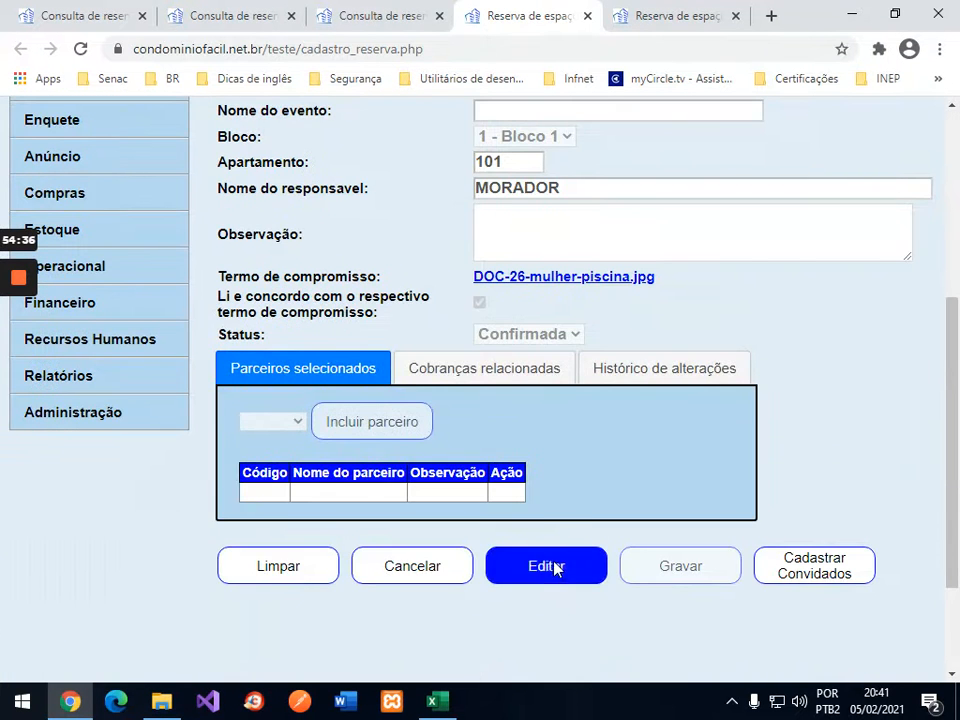
scroll(810, 356, "down", 3)
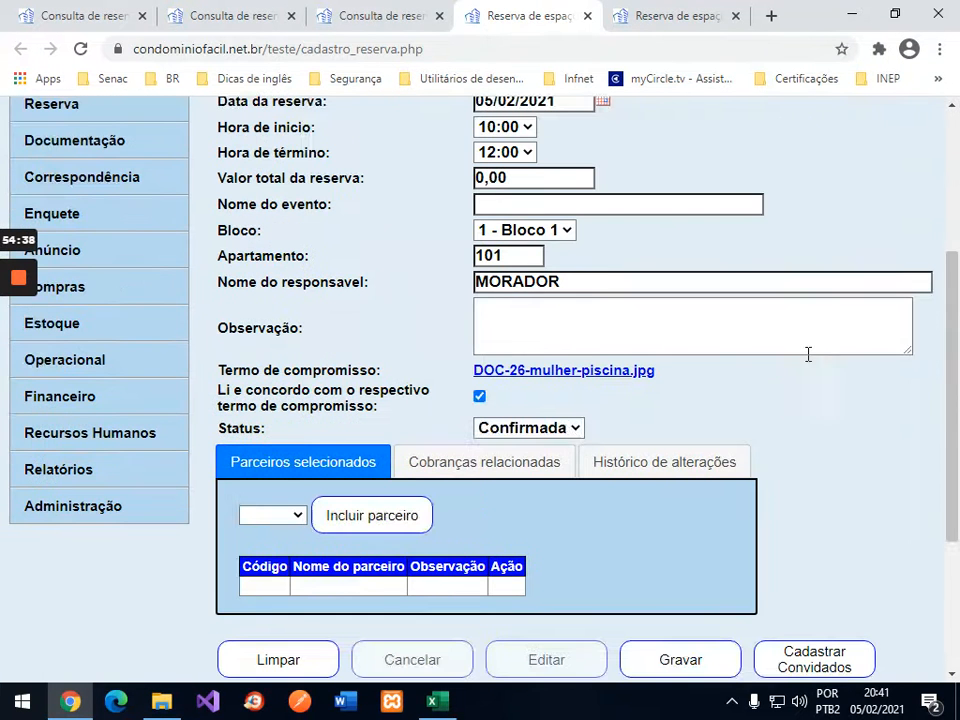
left_click(574, 427)
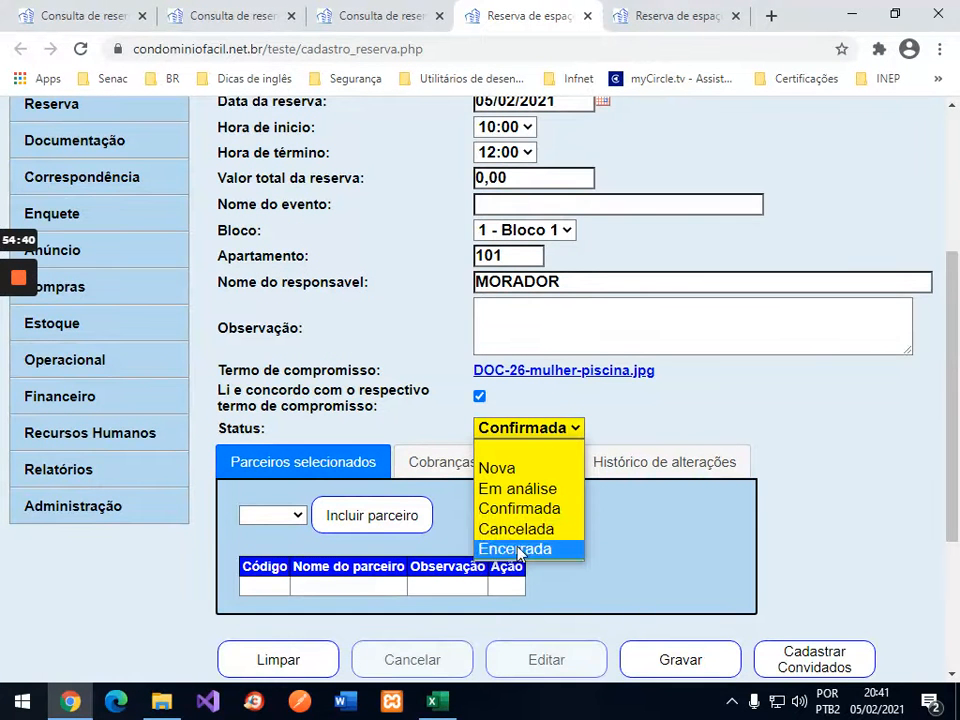
left_click(516, 550)
left_click(733, 658)
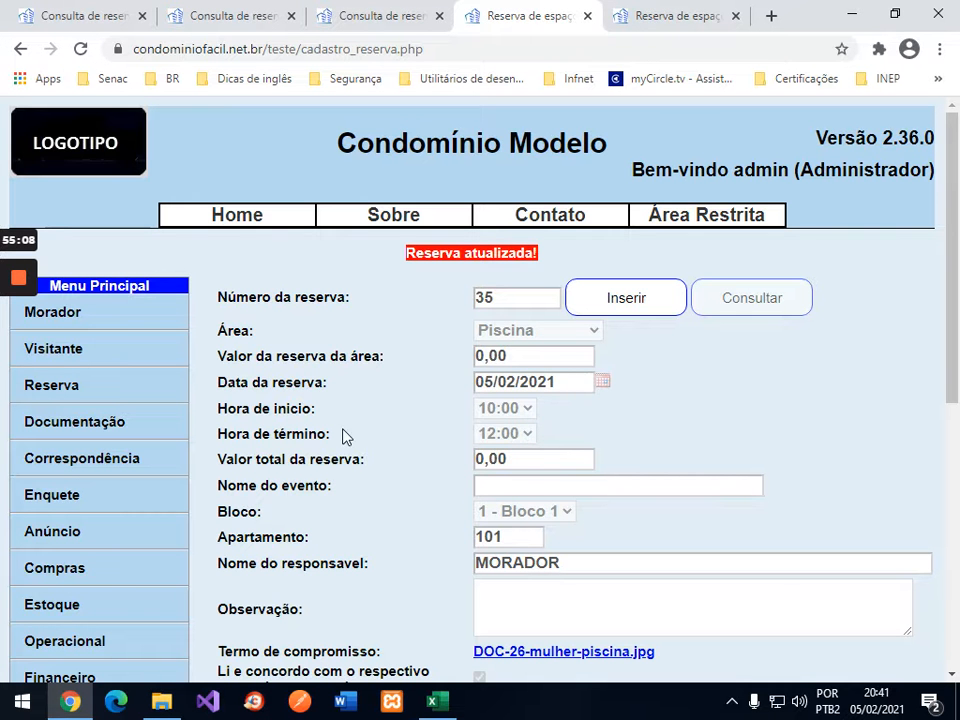
Step: Close reservation 35's tab, refresh the reservation search, and go to Consulta Área
left_click(587, 16)
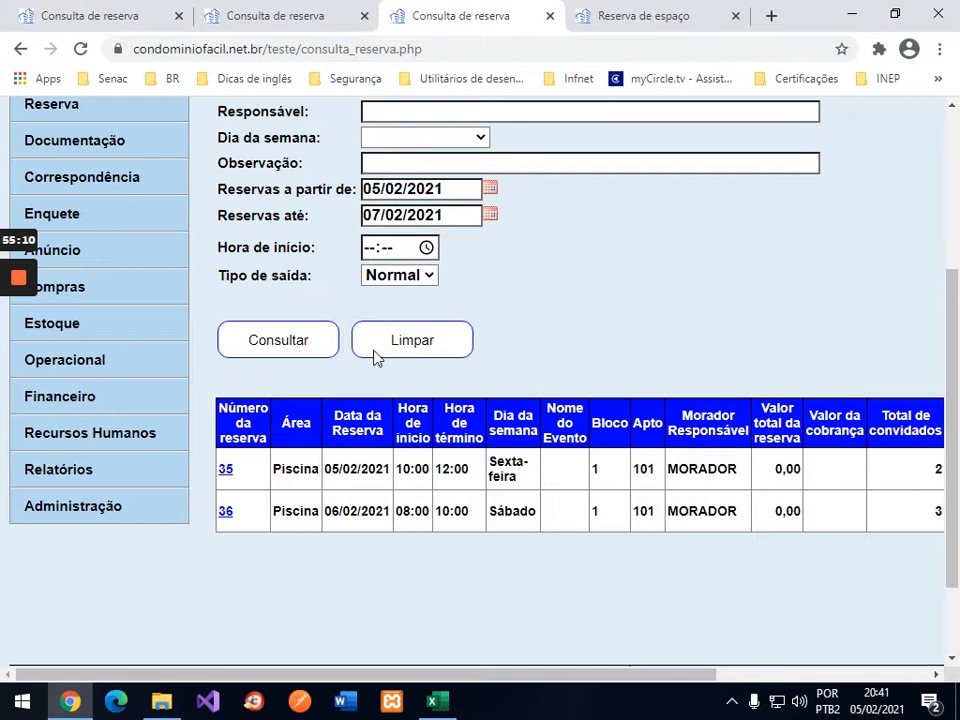
left_click(128, 16)
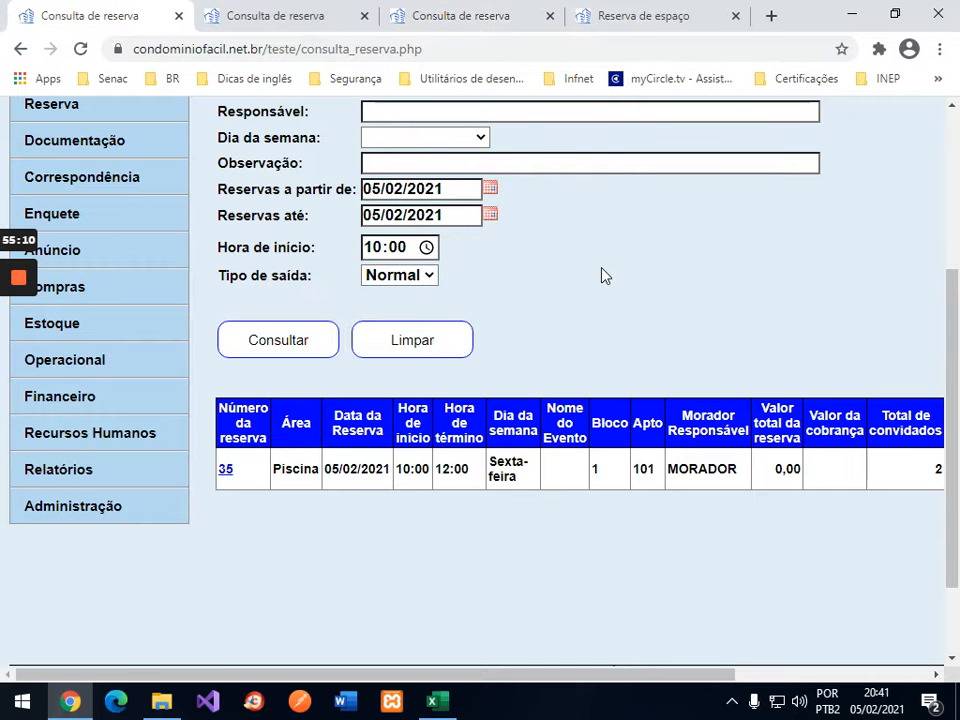
left_click(226, 352)
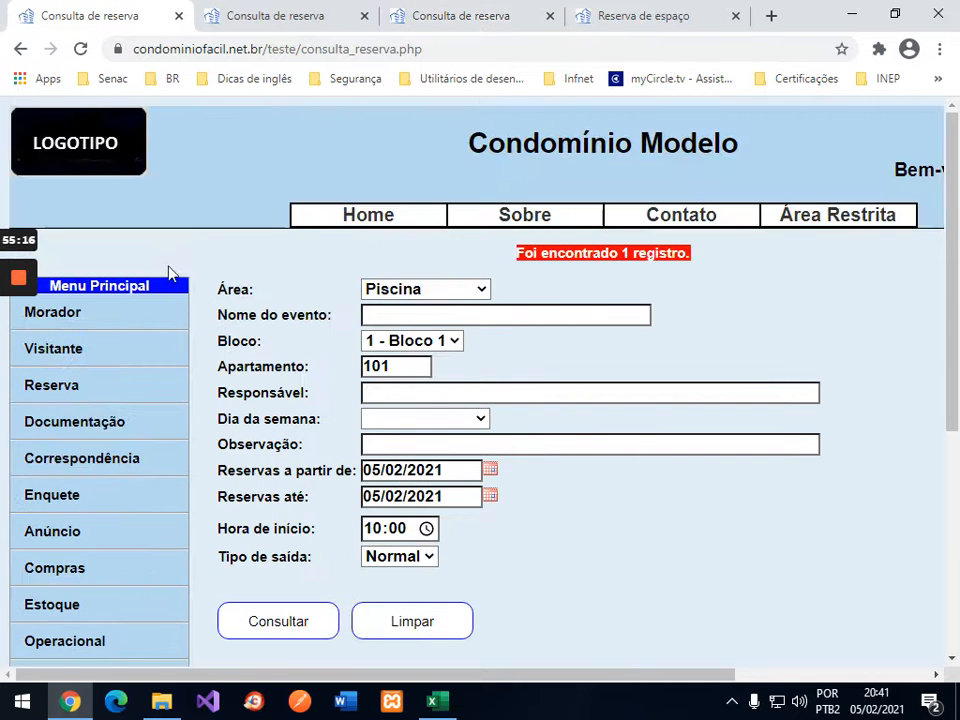
left_click(71, 390)
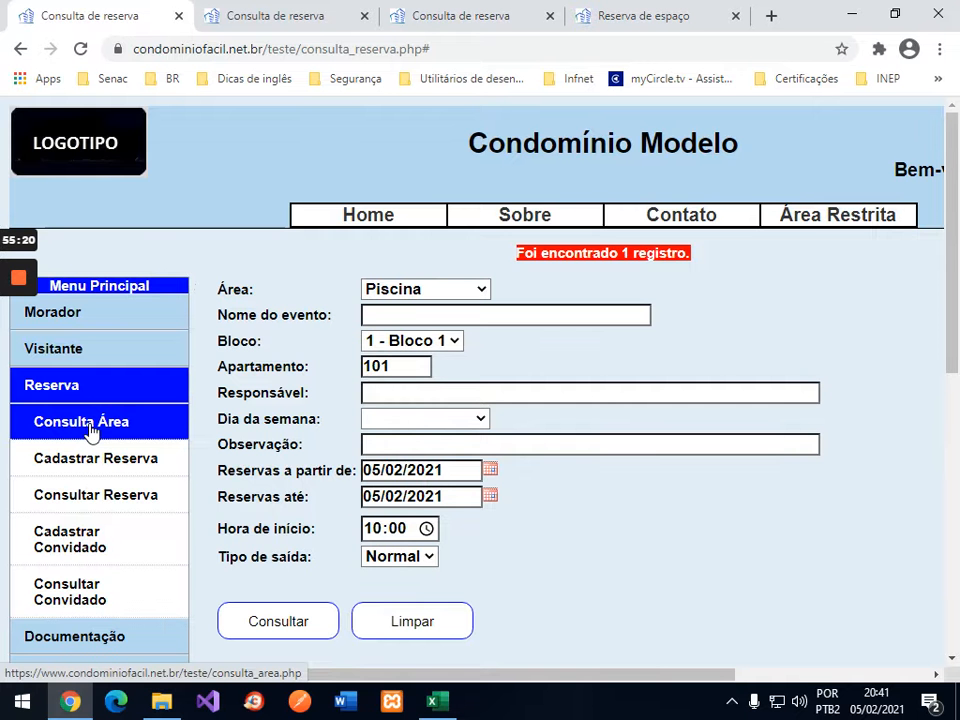
left_click(88, 428)
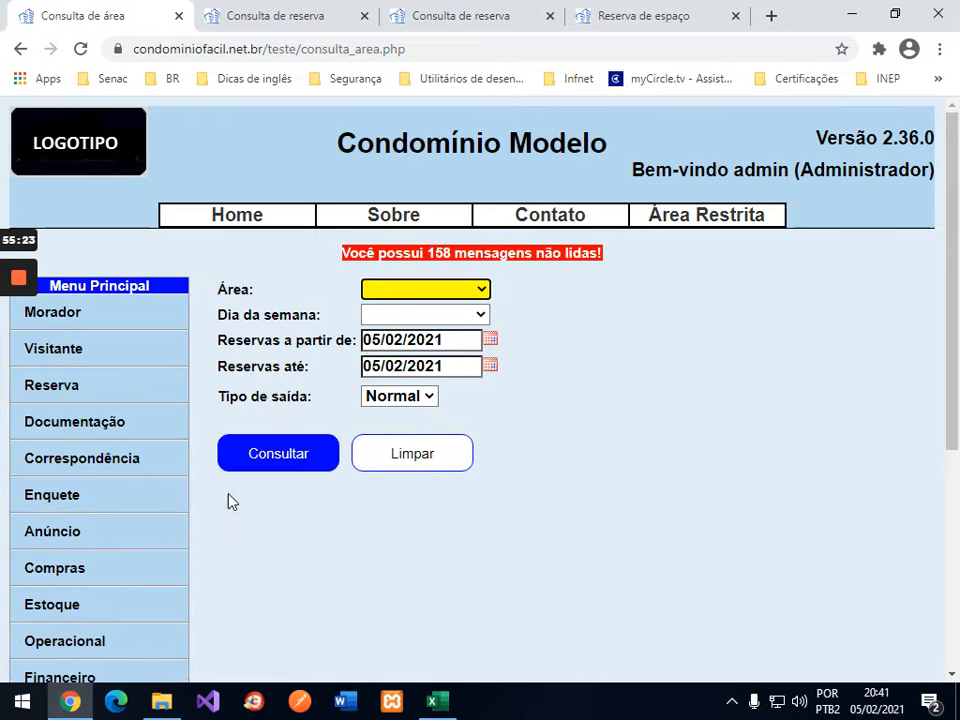
scroll(162, 492, "down", 4)
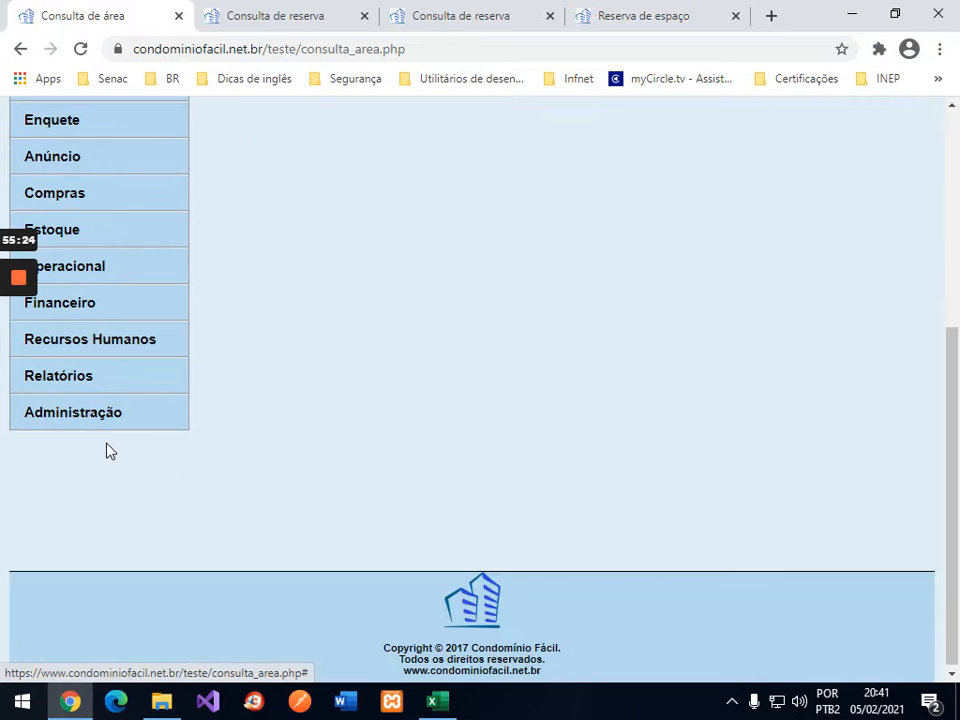
scroll(240, 396, "up", 1)
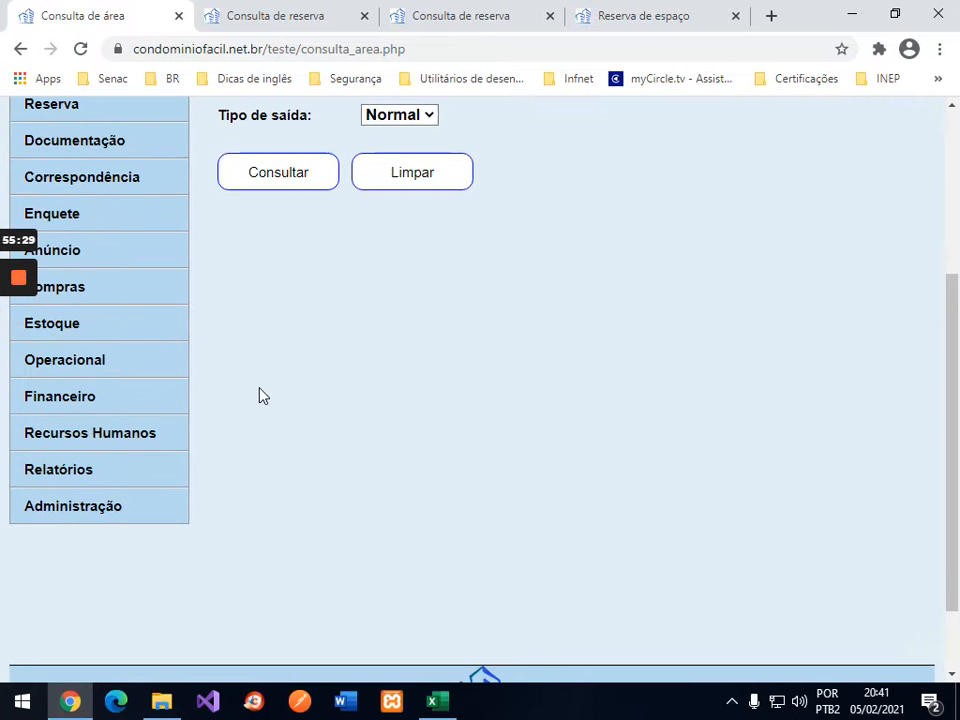
scroll(259, 396, "up", 2)
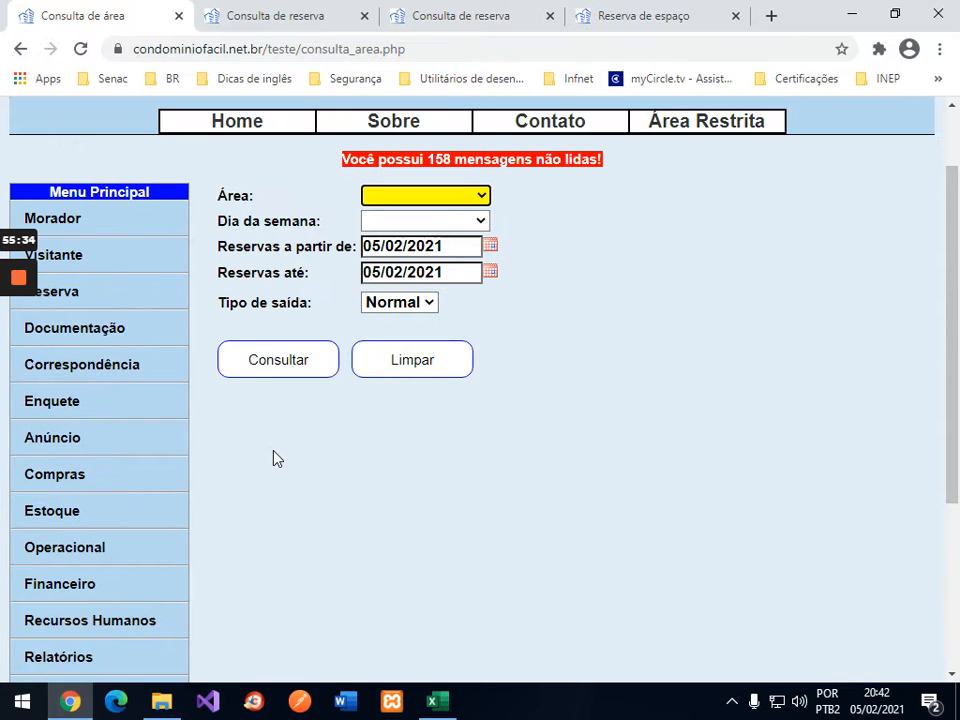
Step: Check Piscina availability through 07/02/2021, showing 1 reservation left for 05/02 10:00–12:00
left_click(458, 197)
left_click(422, 237)
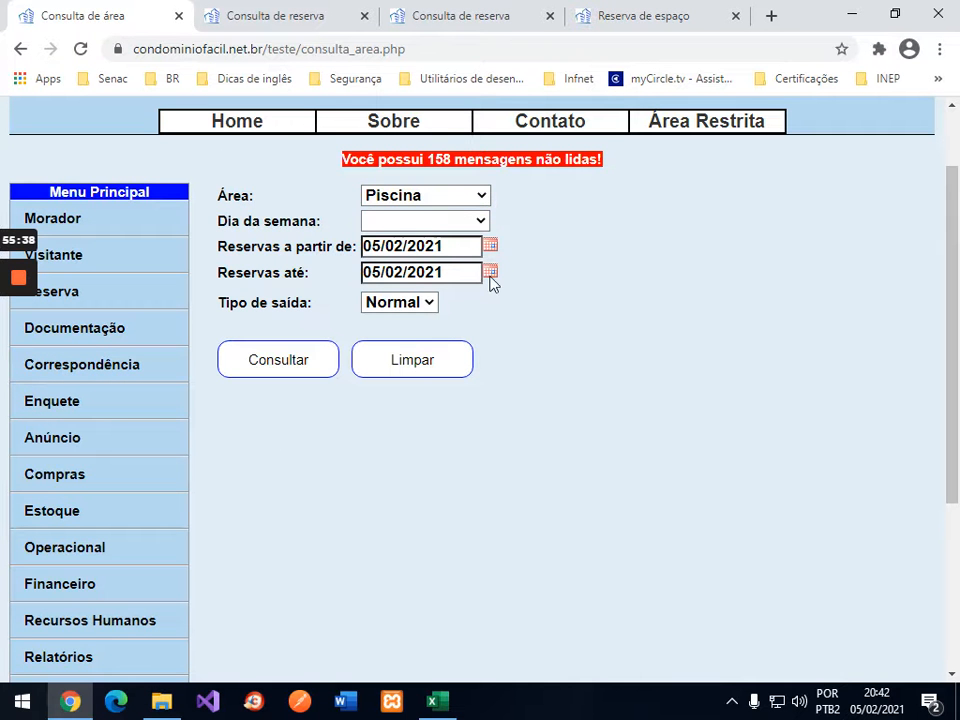
left_click(490, 276)
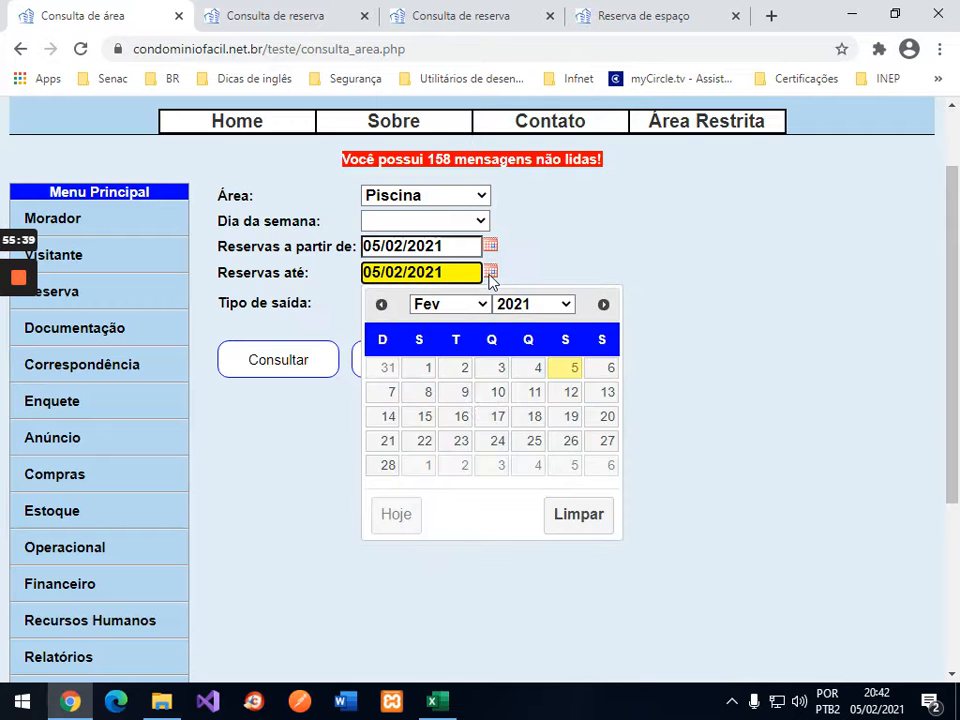
left_click(390, 395)
left_click(281, 364)
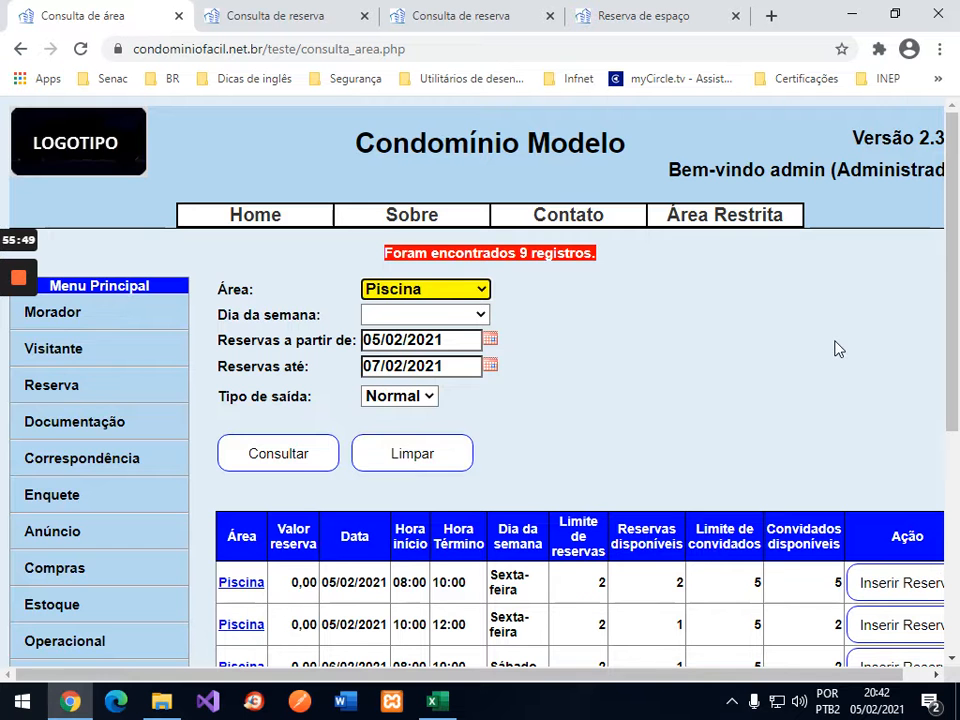
scroll(838, 349, "down", 2)
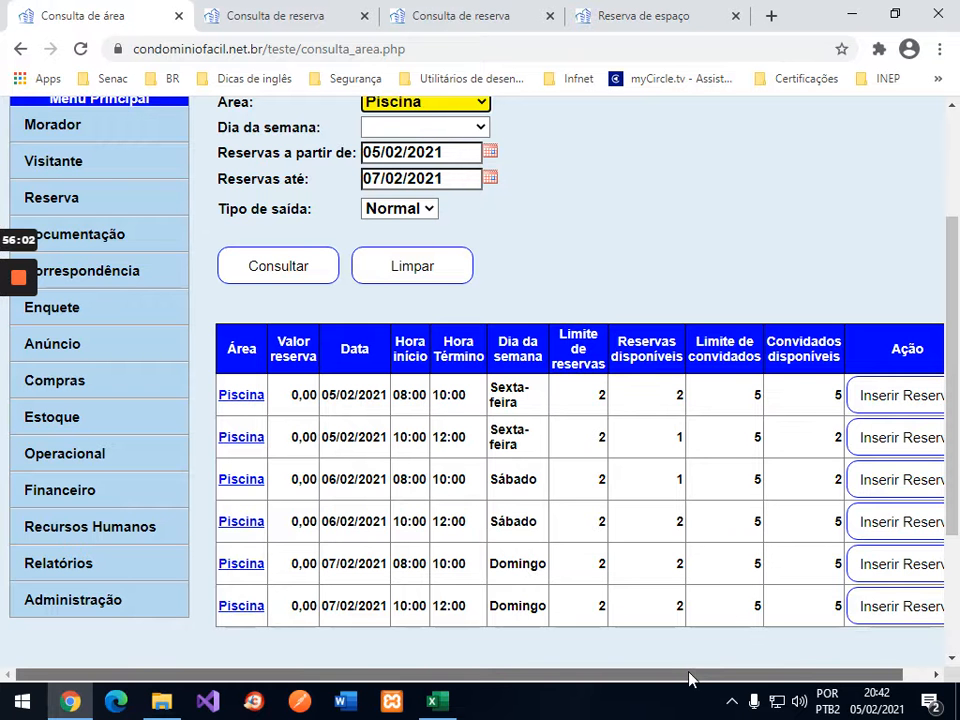
left_click_drag(677, 680, 647, 666)
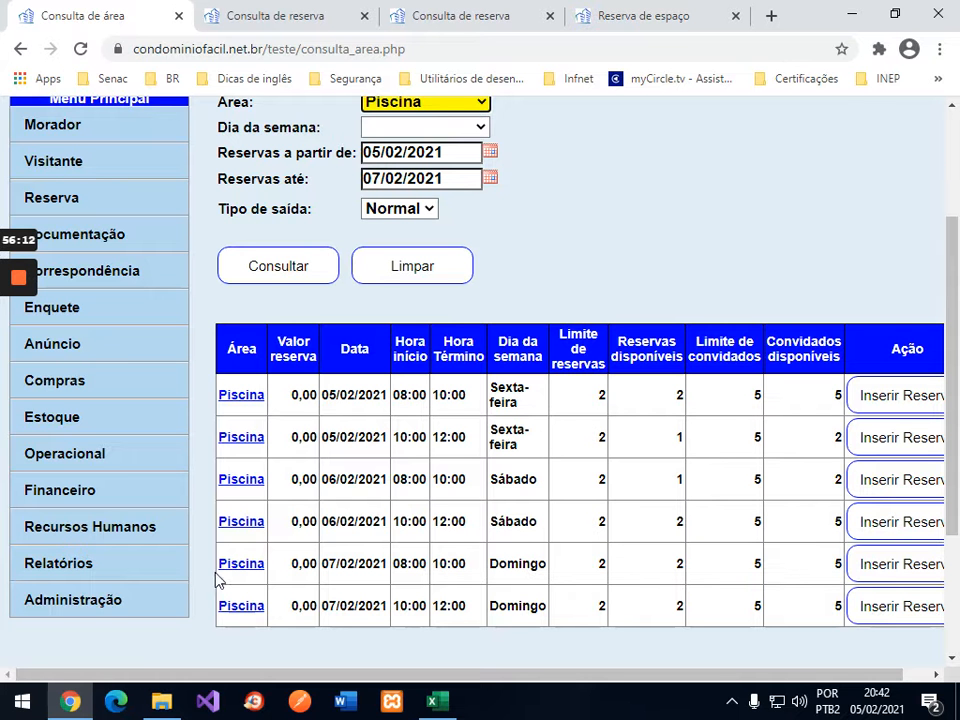
left_click(69, 201)
left_click(69, 201)
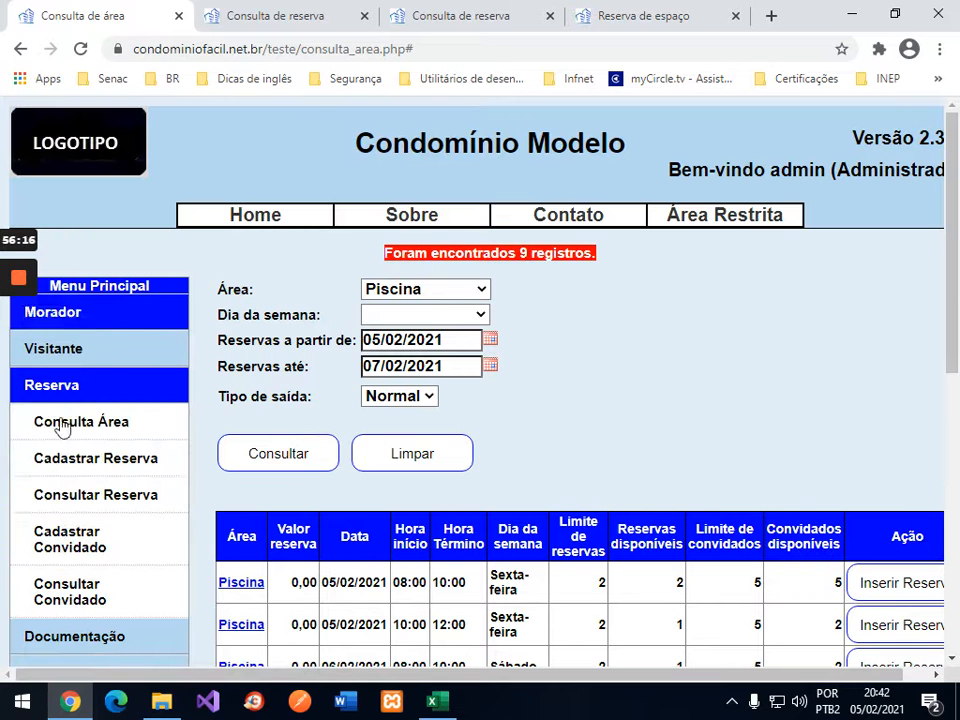
Step: In the reservation lookup, filter by area Piscina, Bloco 1 and apartment 101
left_click(90, 502)
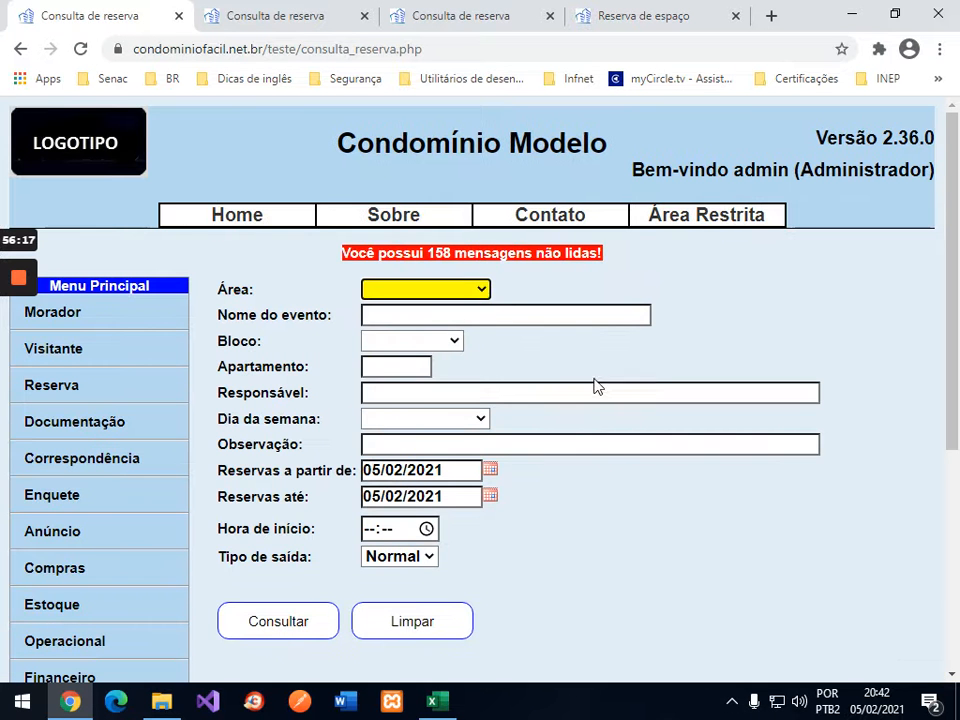
left_click(440, 289)
left_click(427, 331)
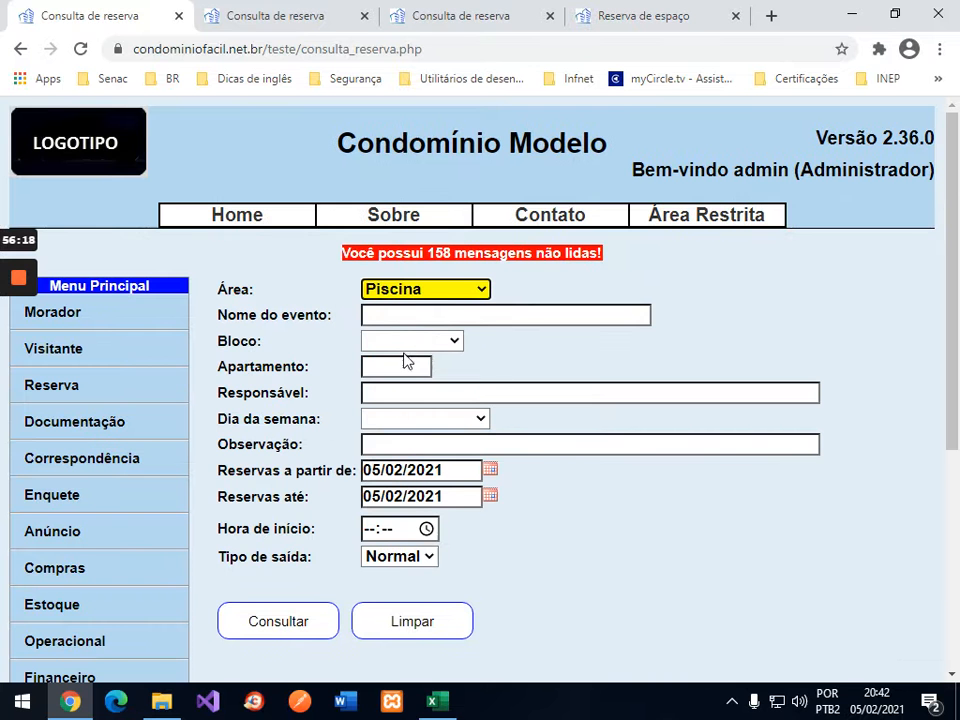
left_click(410, 341)
left_click(400, 378)
left_click(394, 367)
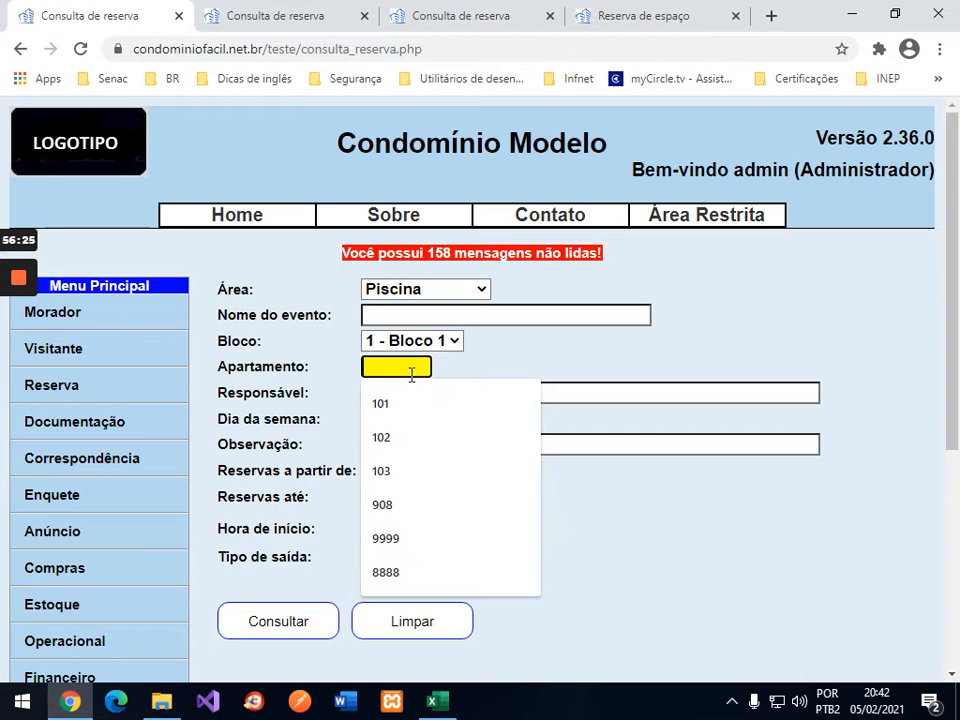
left_click(450, 394)
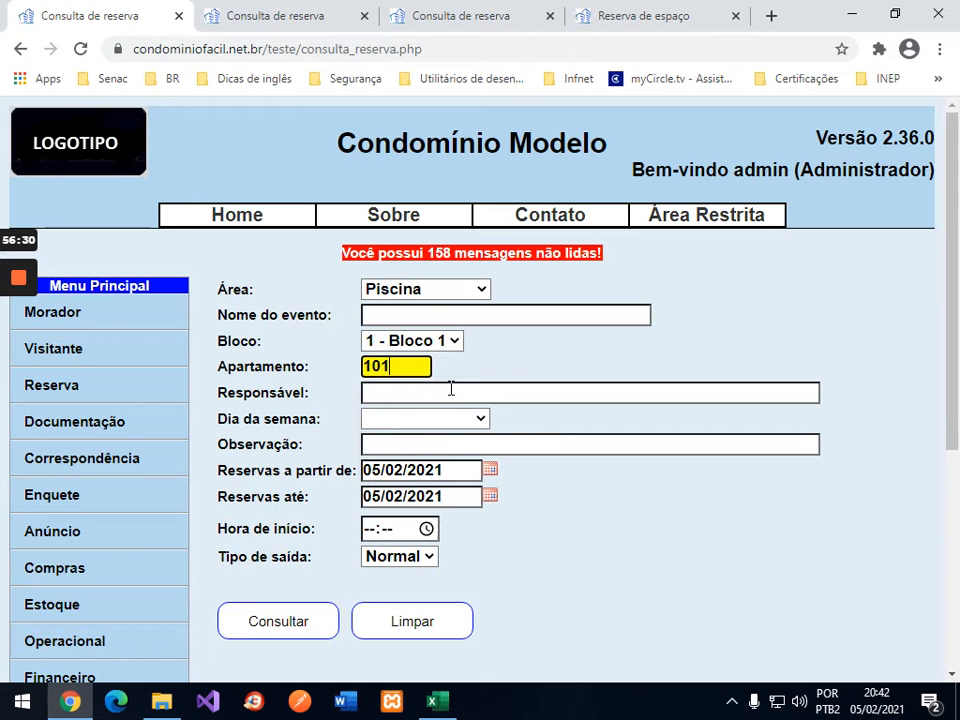
left_click(493, 501)
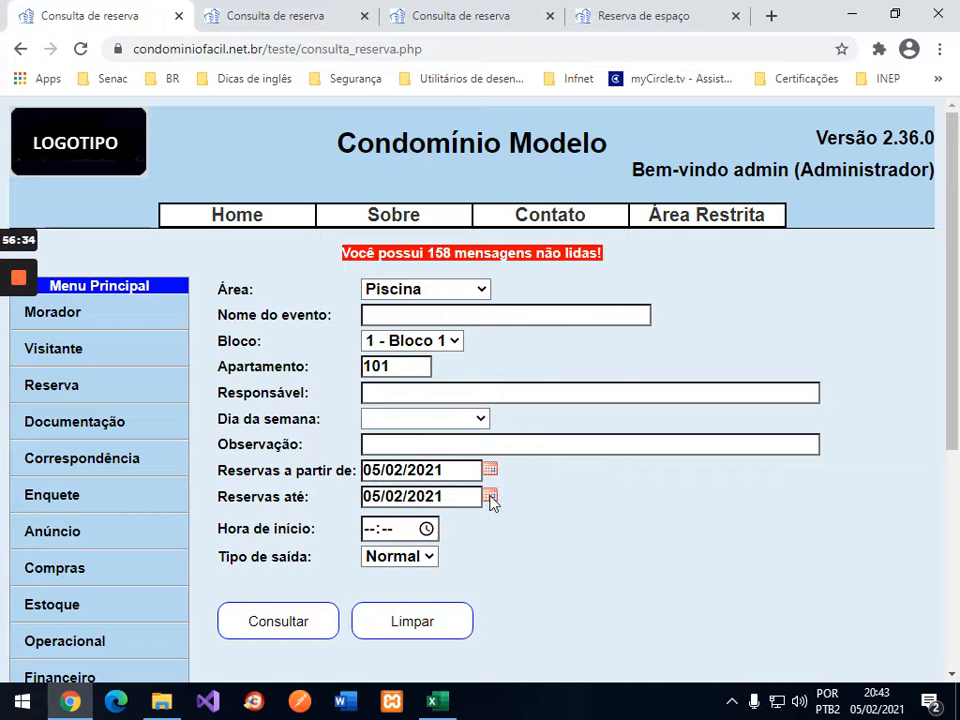
Step: Search reservations up to 07/02/2021 and scroll through results showing reservations 35 and 36
left_click(490, 497)
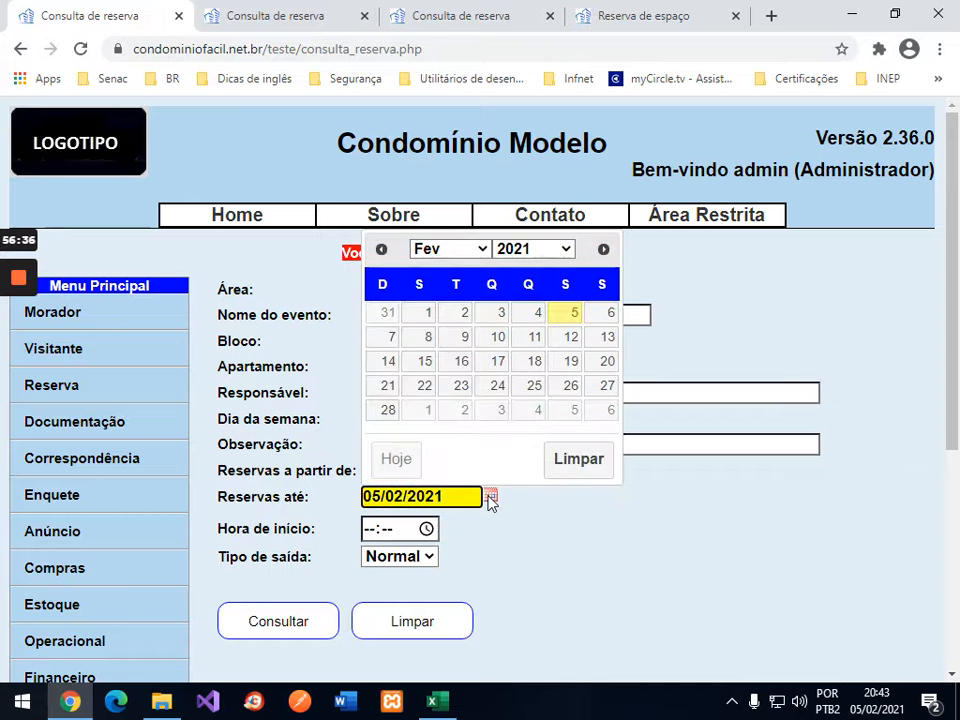
left_click(388, 345)
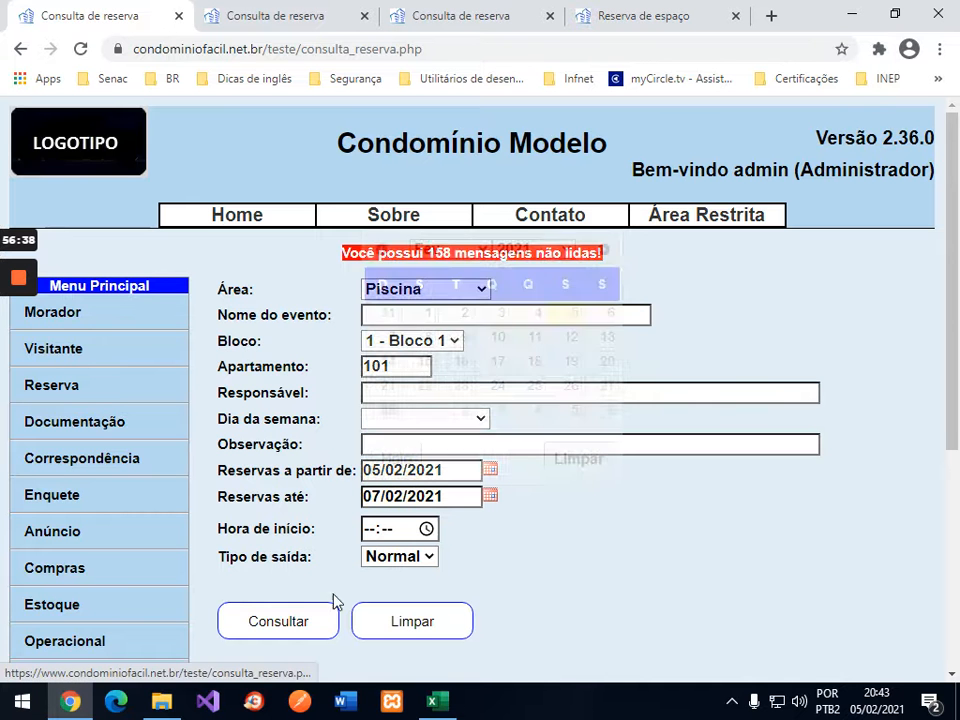
left_click(291, 619)
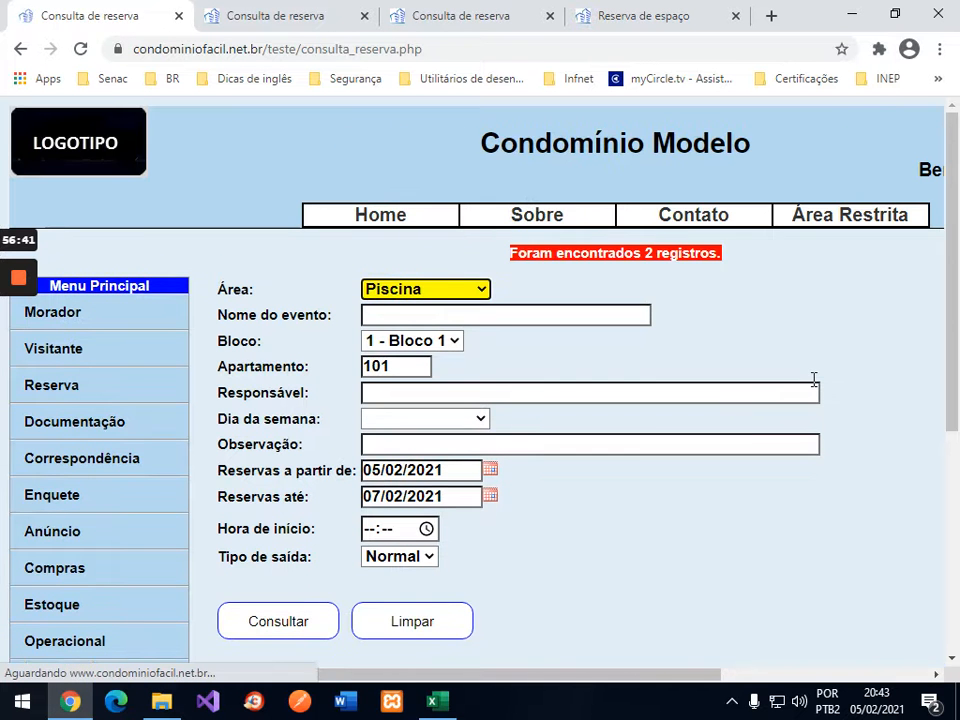
scroll(813, 382, "down", 3)
scroll(814, 380, "down", 1)
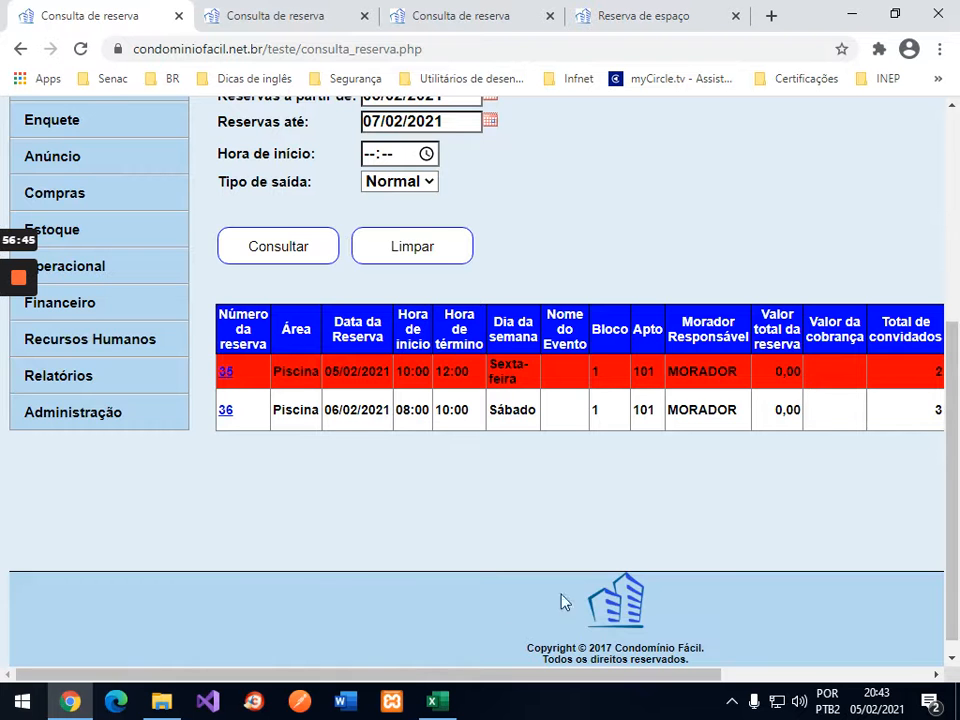
left_click_drag(417, 678, 663, 670)
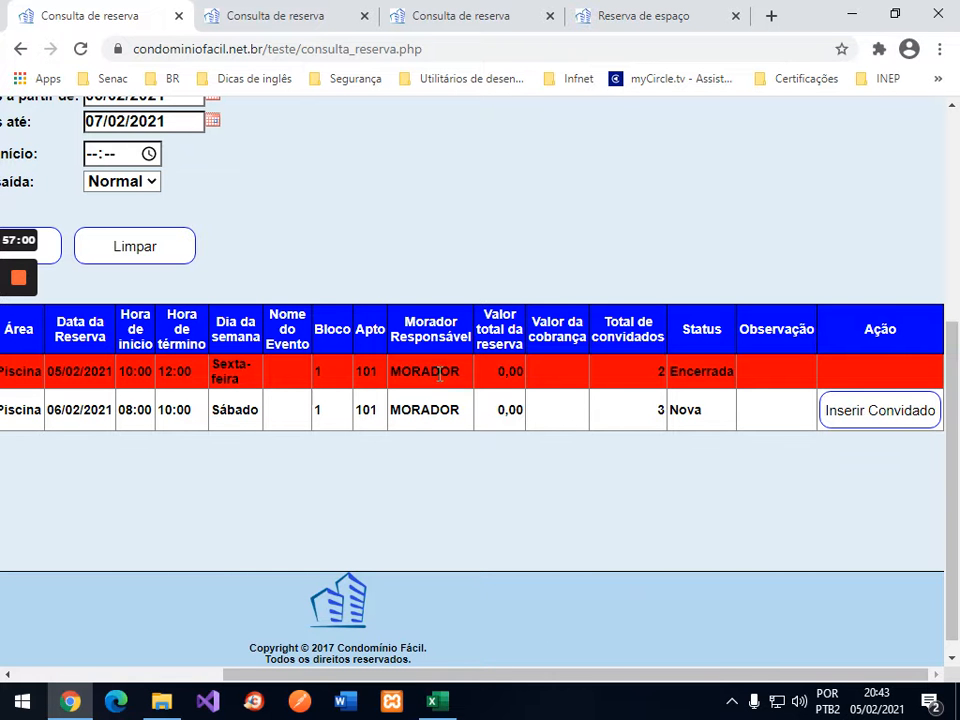
left_click_drag(553, 681, 357, 681)
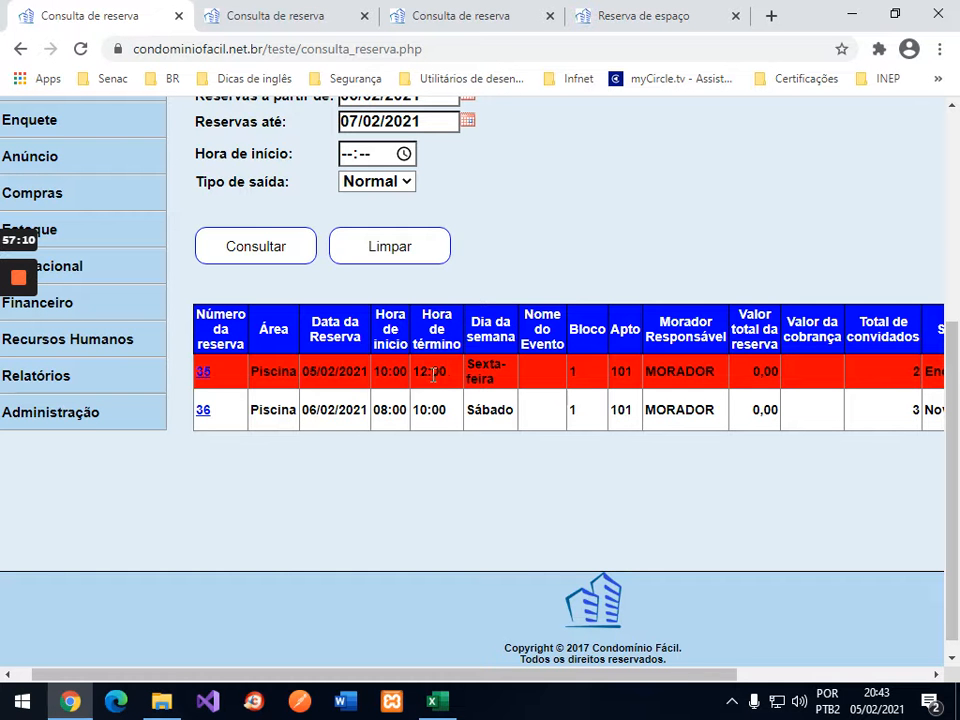
Step: Open the Cadastrar Área comum page from the Administração menu
left_click(71, 420)
scroll(126, 432, "down", 5)
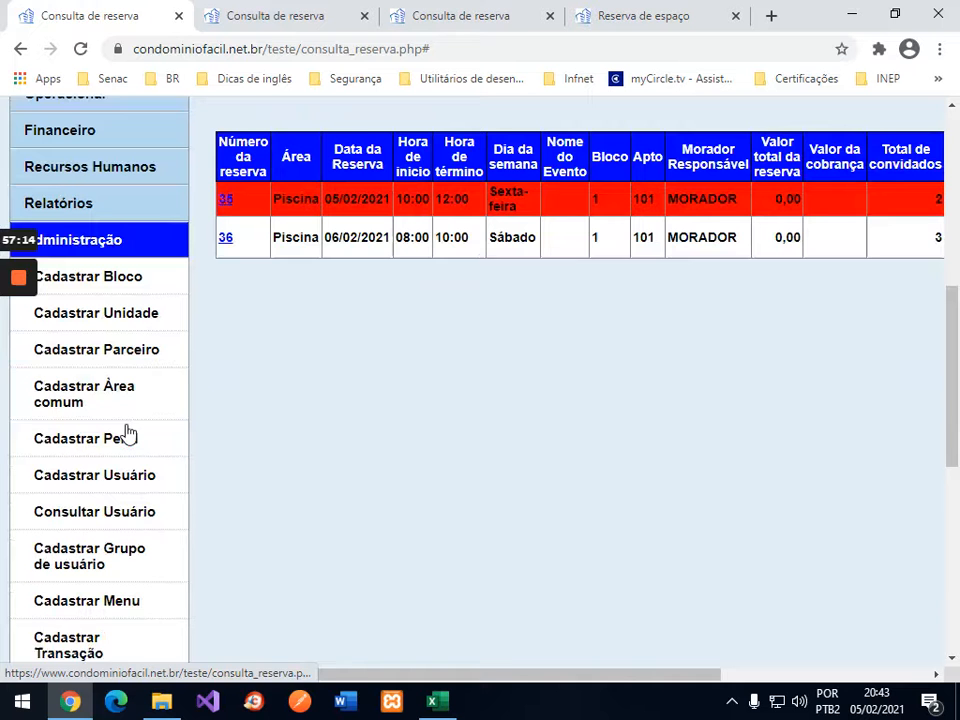
left_click(110, 380)
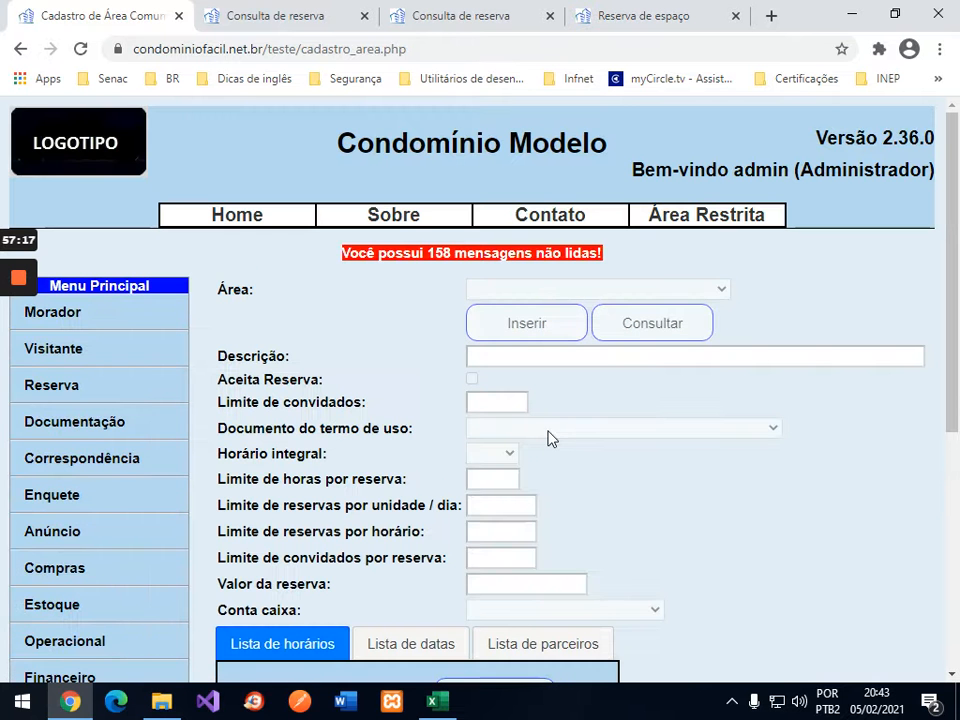
scroll(705, 512, "down", 3)
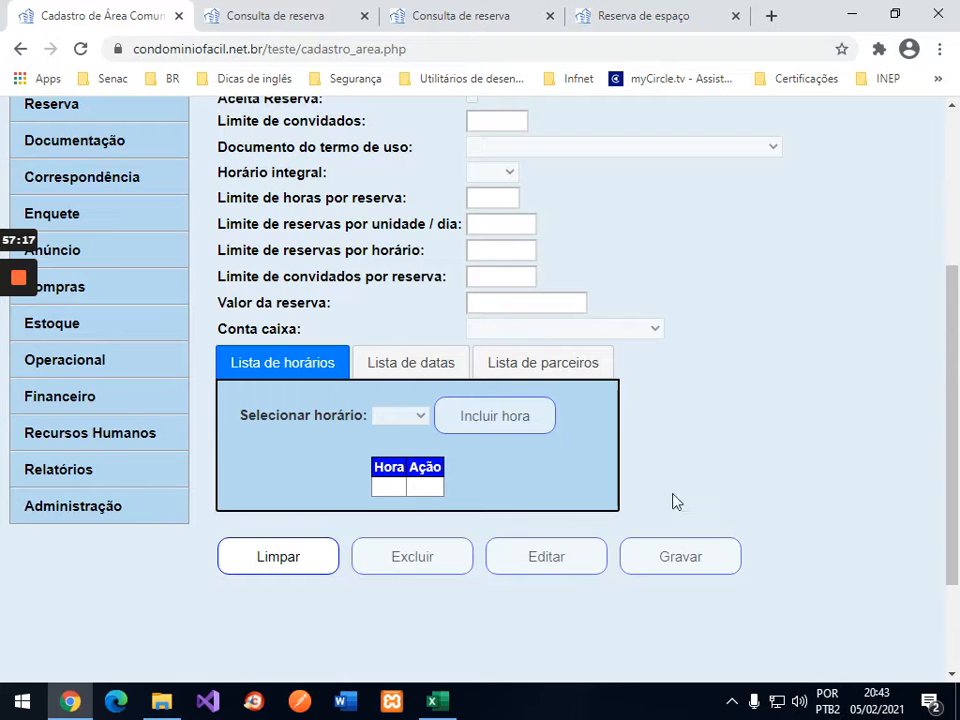
scroll(700, 490, "up", 3)
scroll(720, 480, "down", 3)
scroll(476, 429, "up", 3)
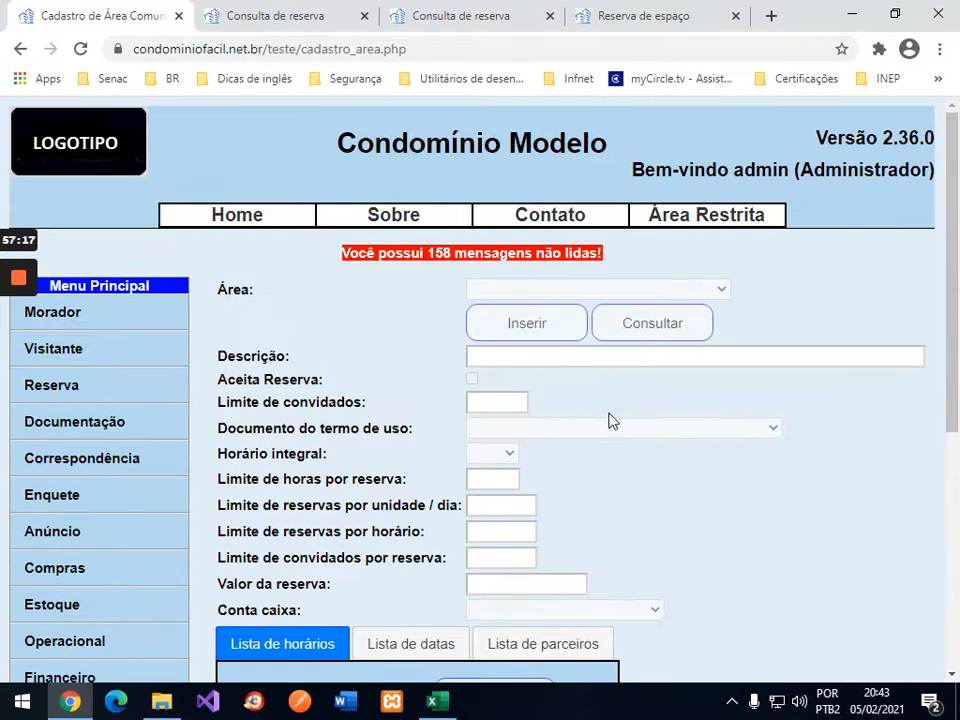
Step: Reopen Cadastrar Área comum via Home and clear the form with Limpar
left_click(238, 216)
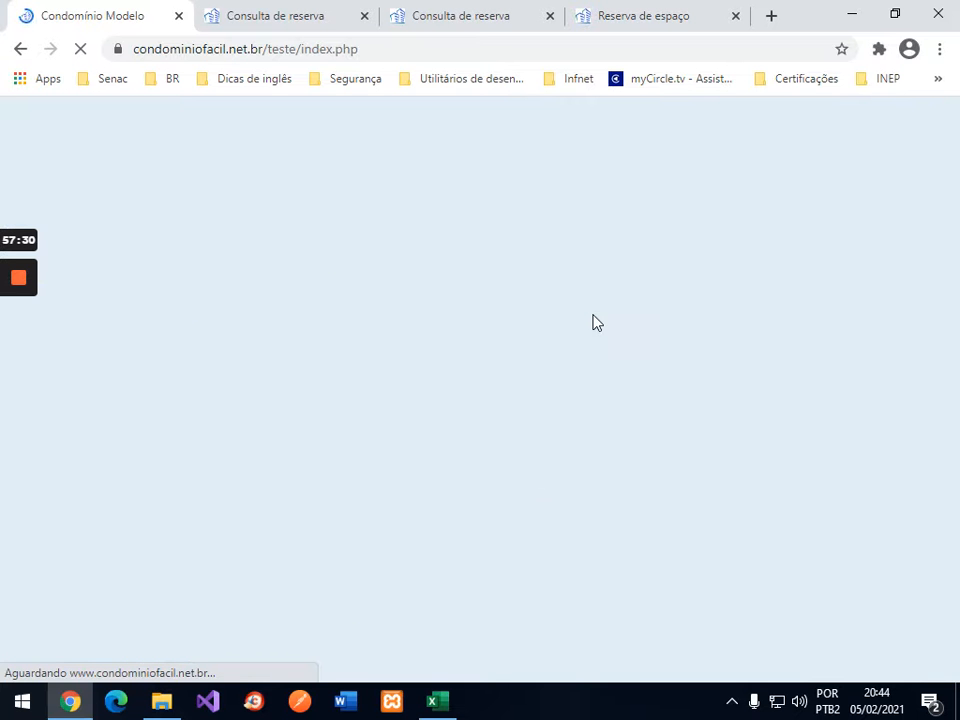
scroll(671, 328, "down", 3)
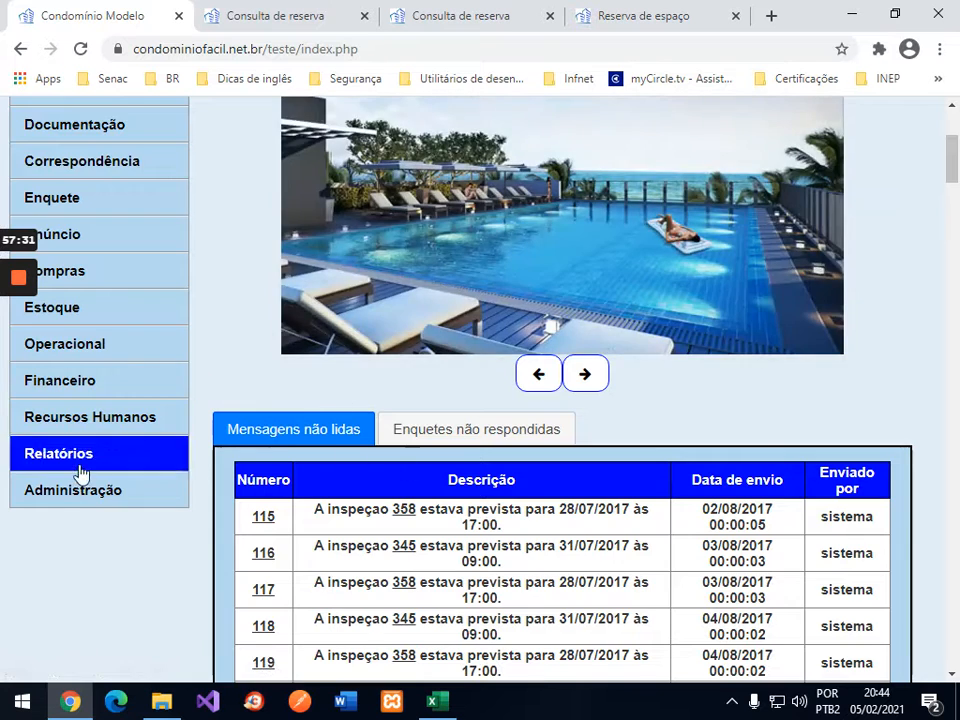
left_click(64, 494)
scroll(156, 435, "down", 5)
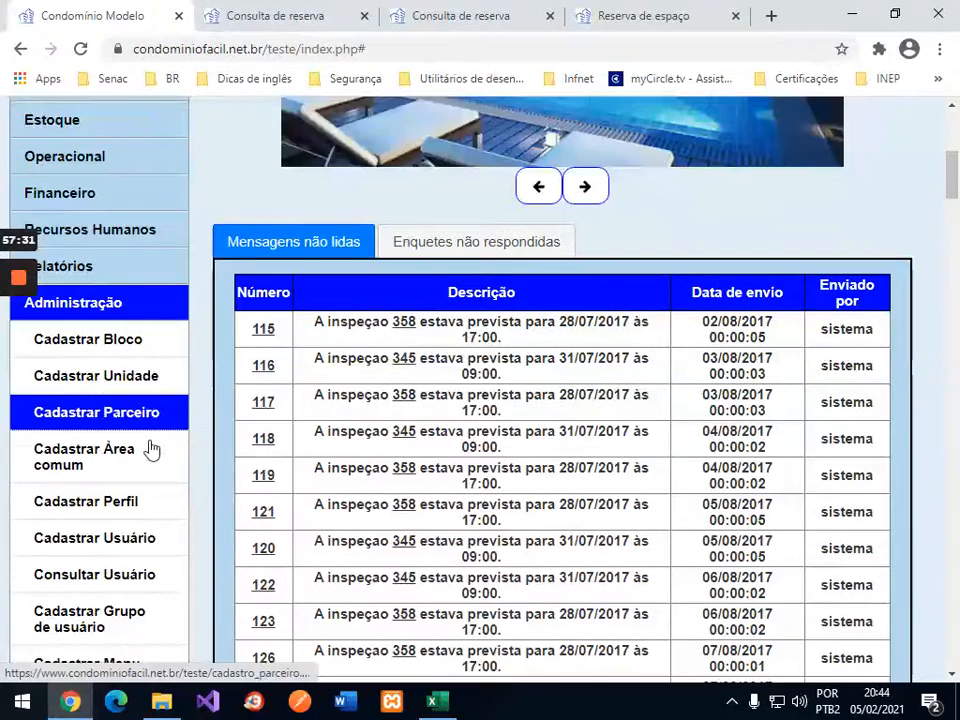
scroll(148, 452, "down", 3)
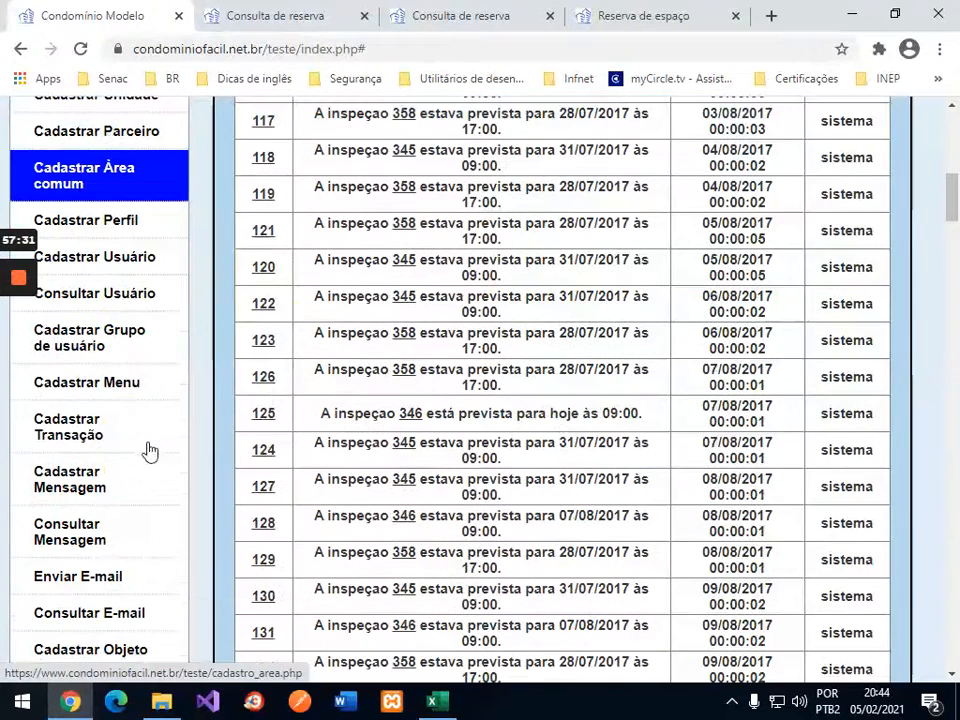
left_click(88, 186)
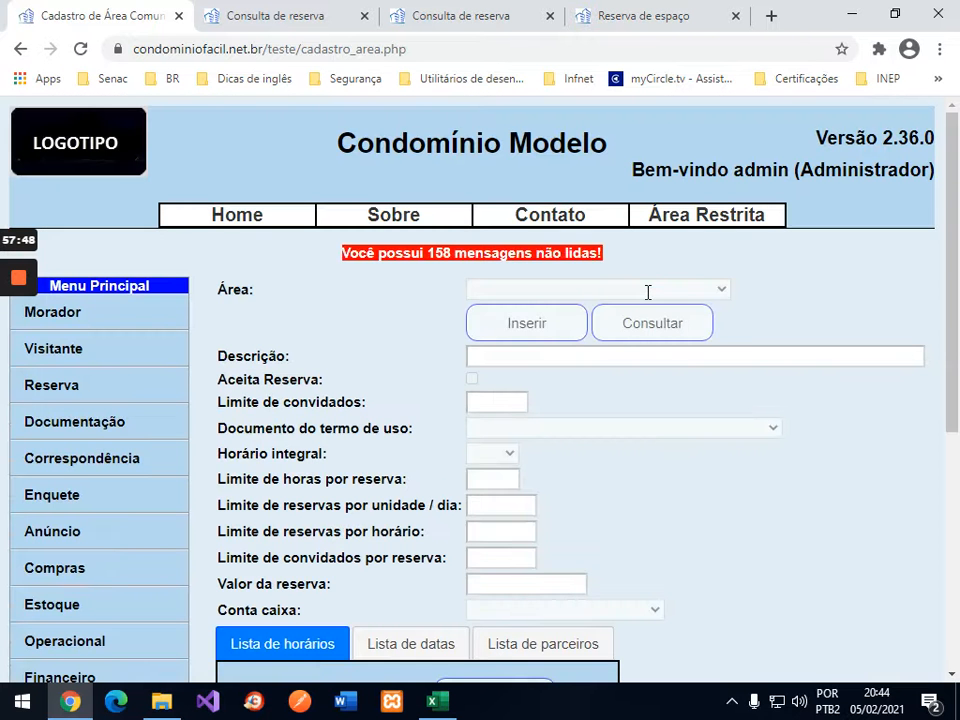
scroll(617, 396, "down", 3)
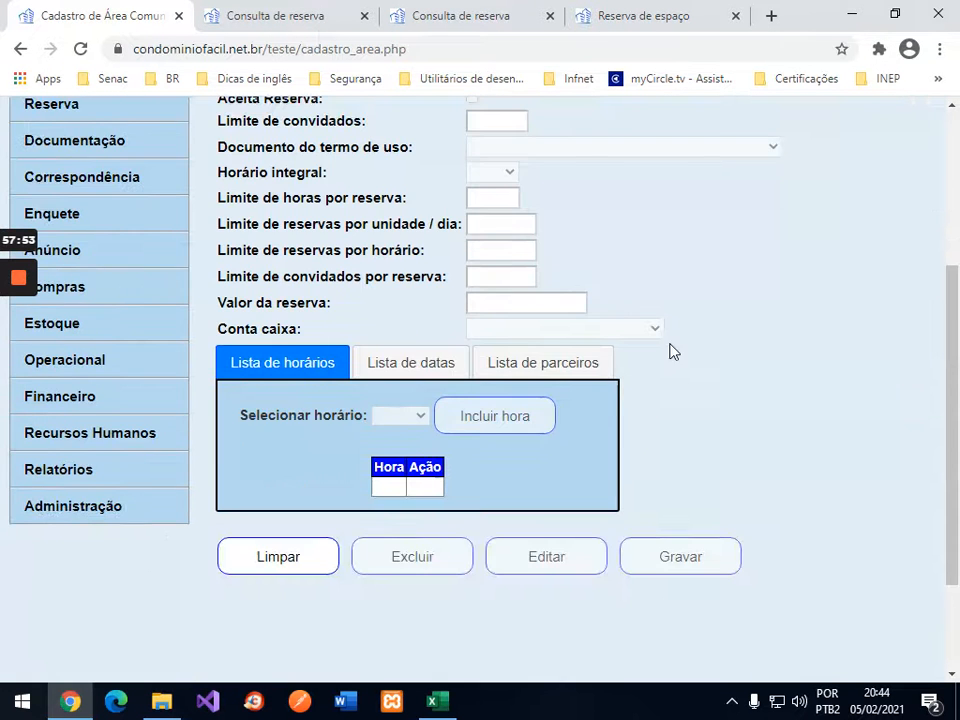
scroll(671, 349, "up", 3)
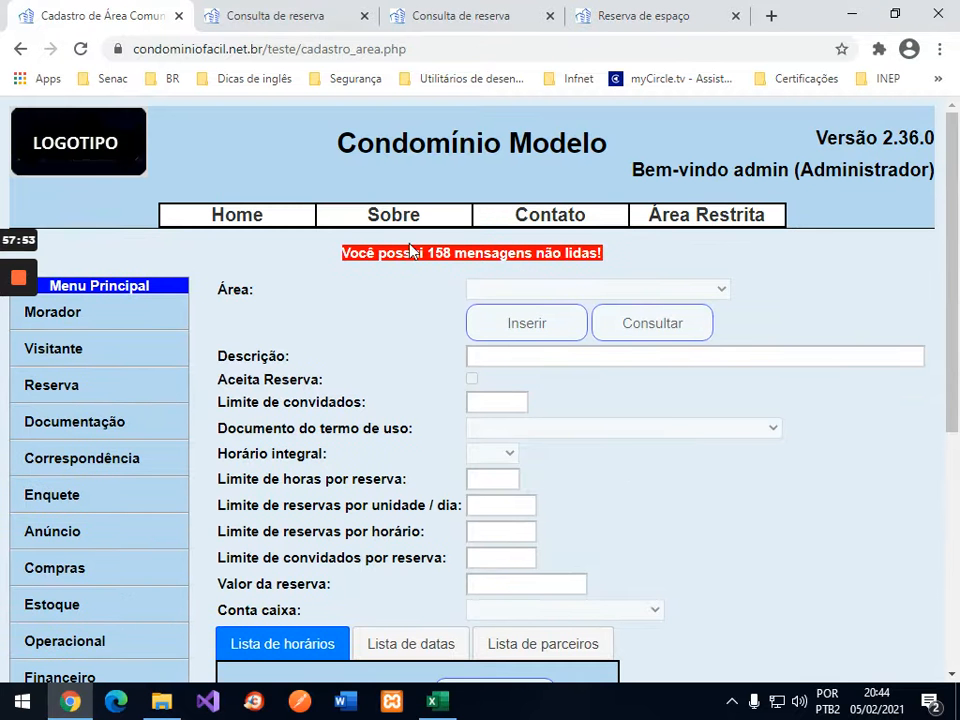
scroll(735, 440, "down", 2)
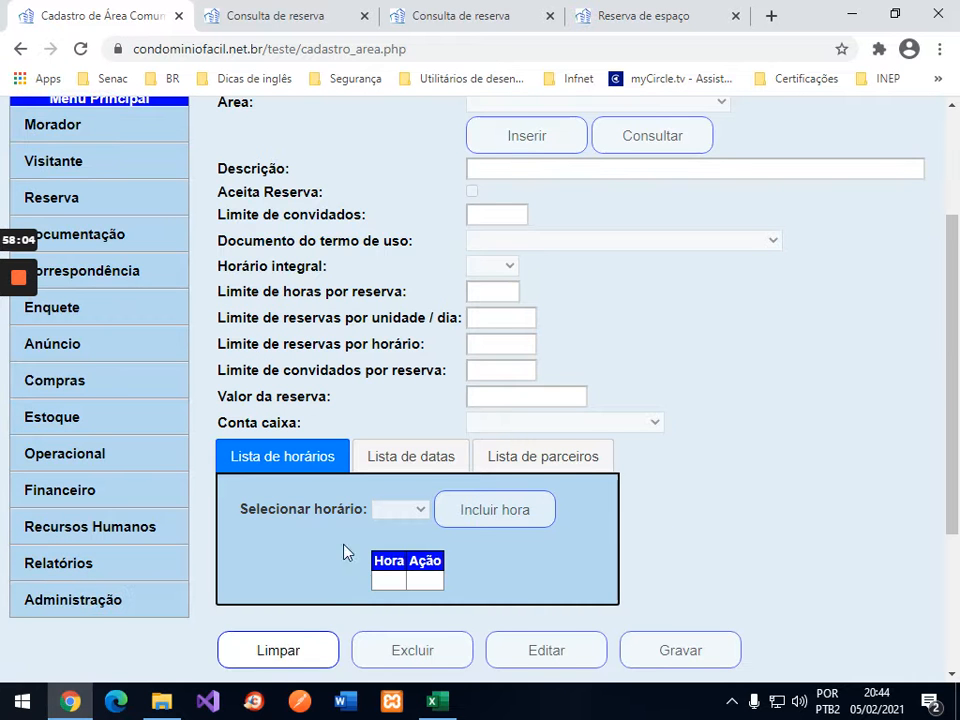
left_click(285, 650)
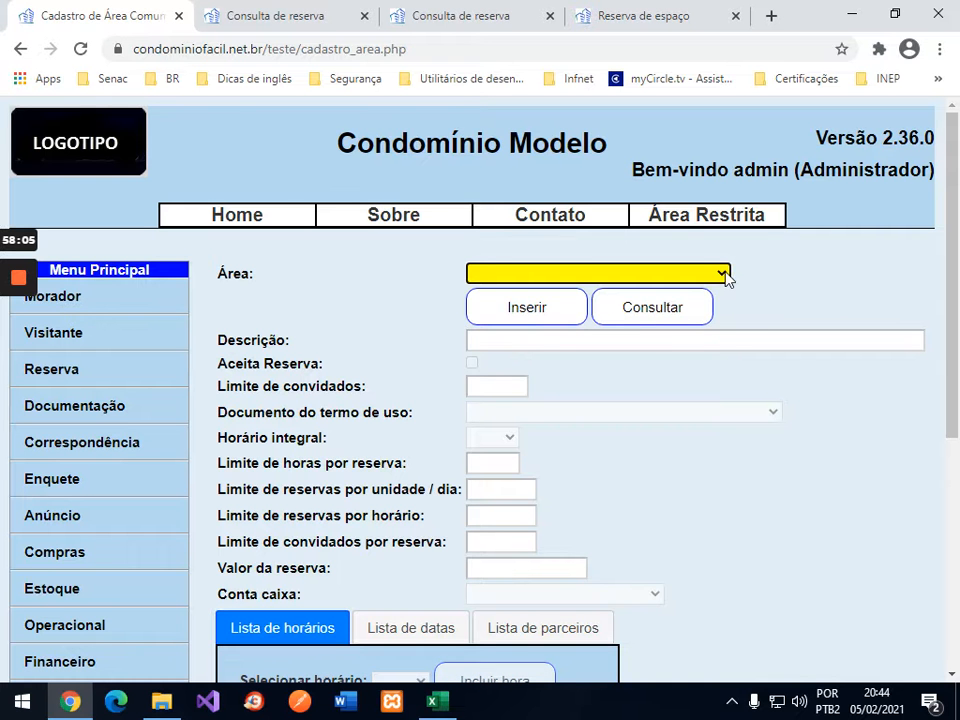
Step: Load the Piscina area's settings and unlock them for editing
left_click(724, 275)
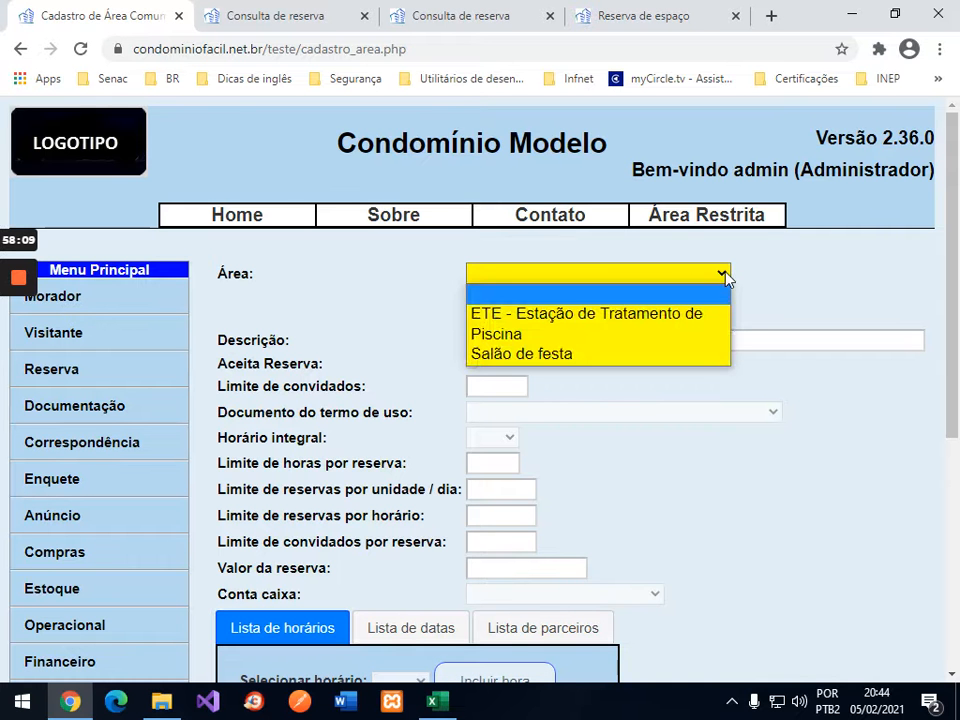
left_click(514, 336)
left_click(640, 309)
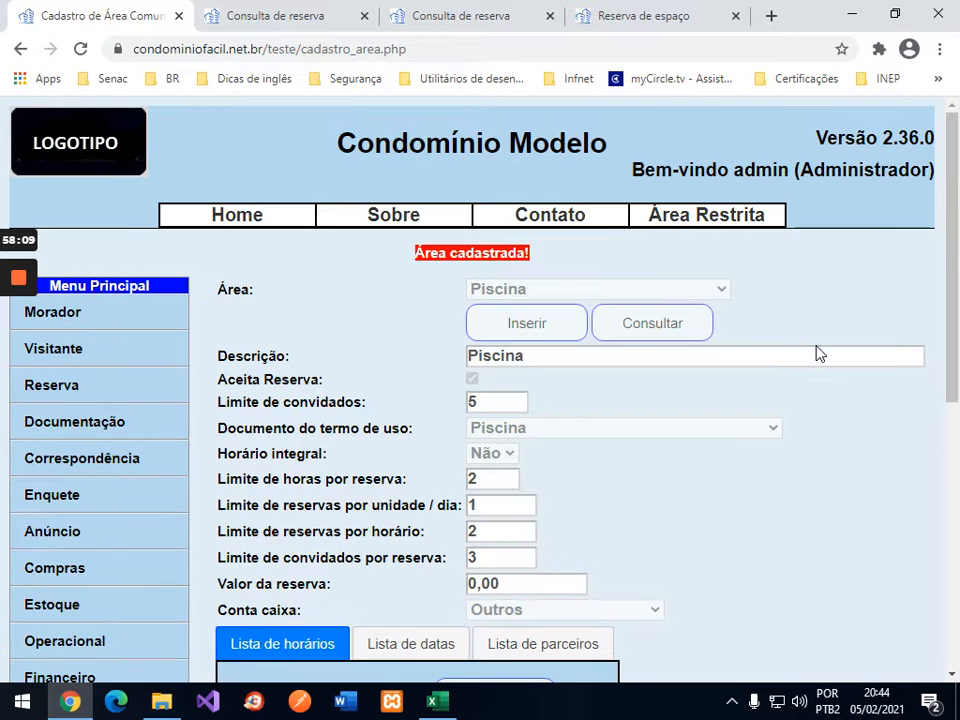
scroll(816, 352, "down", 3)
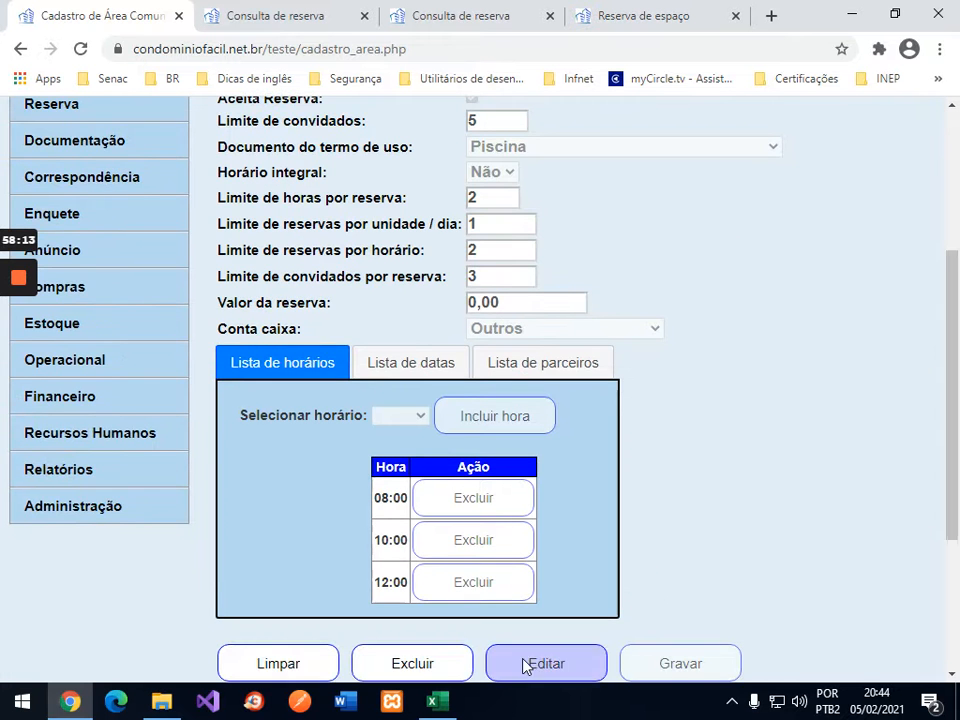
left_click(530, 662)
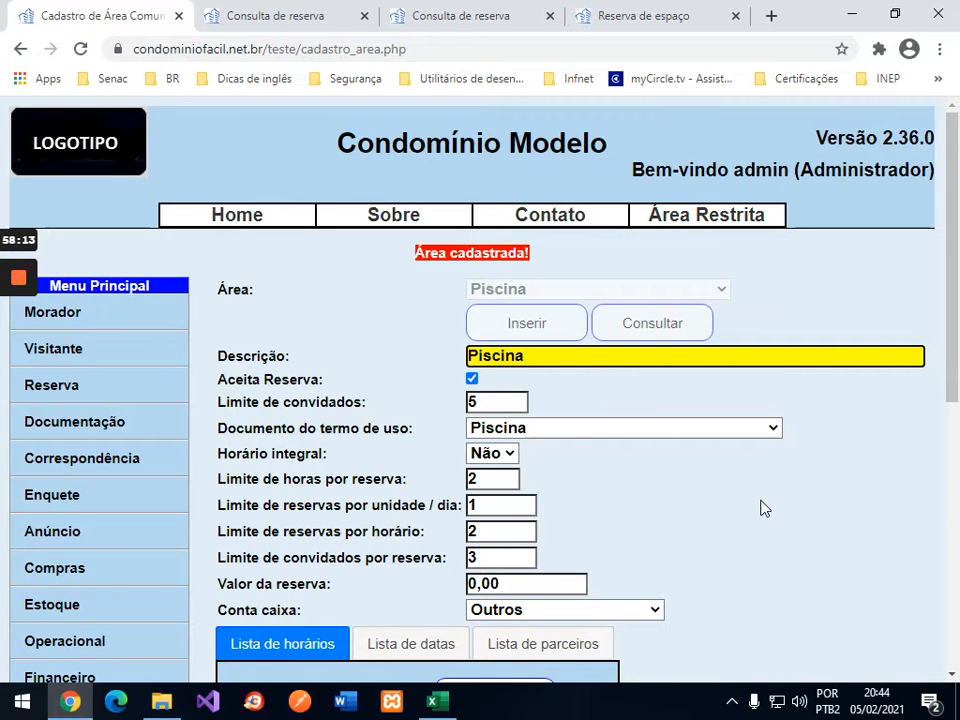
scroll(760, 508, "down", 4)
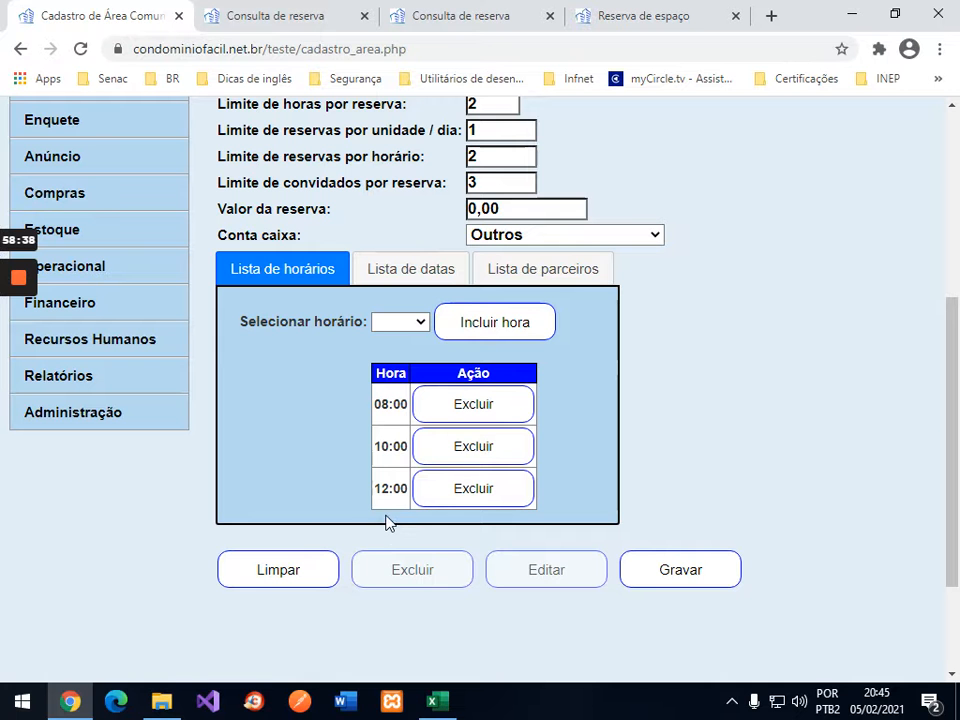
Step: Add 14:00 to Piscina's time list, giving slots 08:00, 10:00, 12:00 and 14:00
left_click(427, 326)
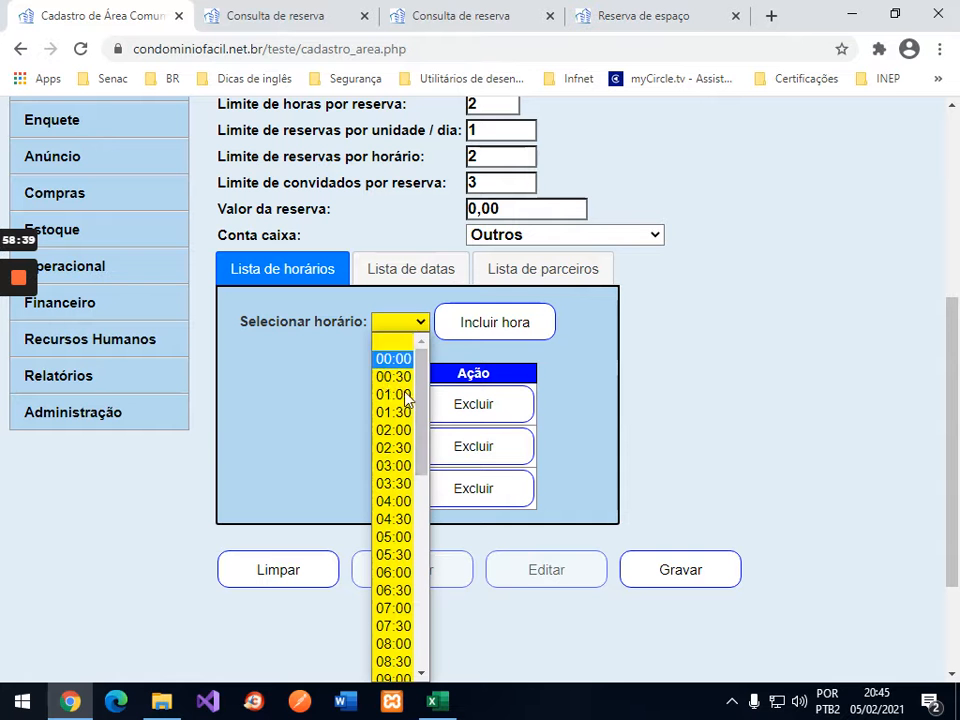
left_click_drag(428, 415, 427, 567)
scroll(426, 570, "down", 2)
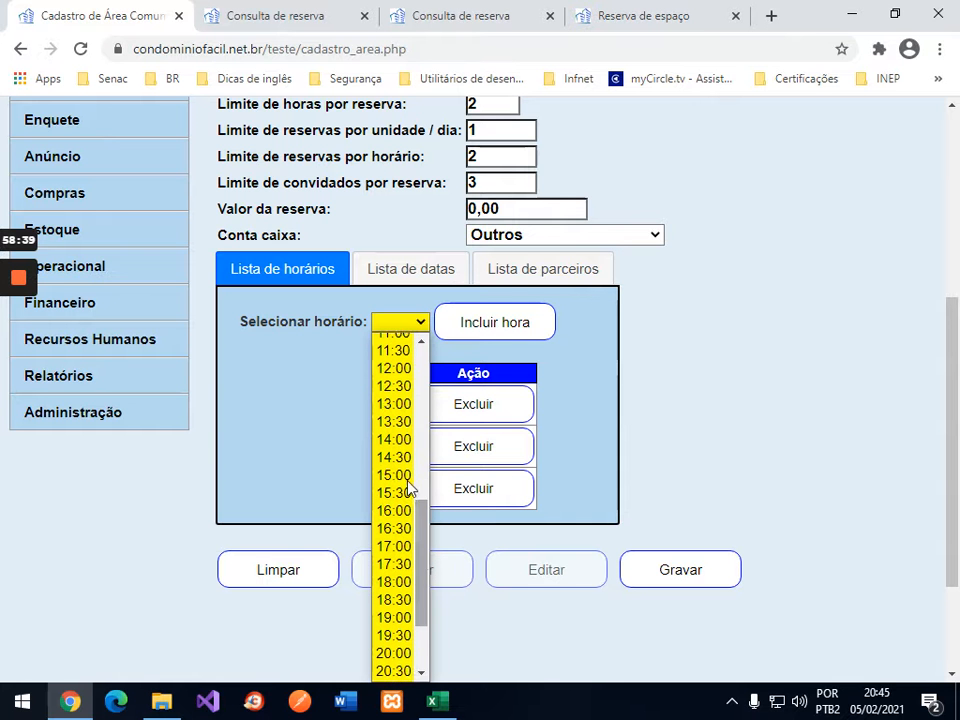
left_click(417, 435)
left_click(501, 326)
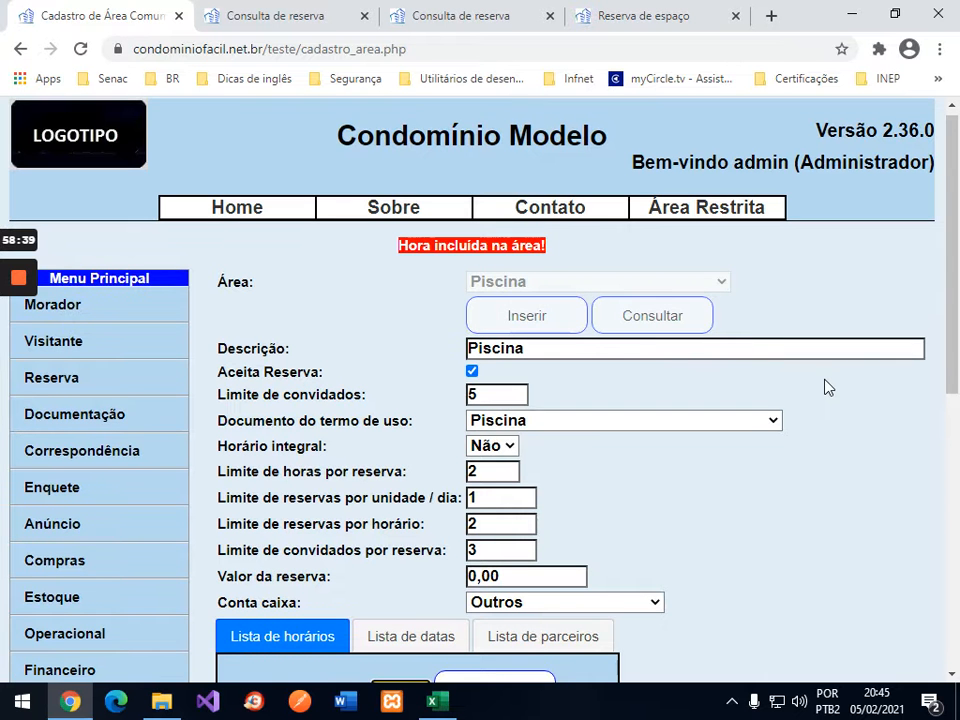
scroll(826, 387, "down", 3)
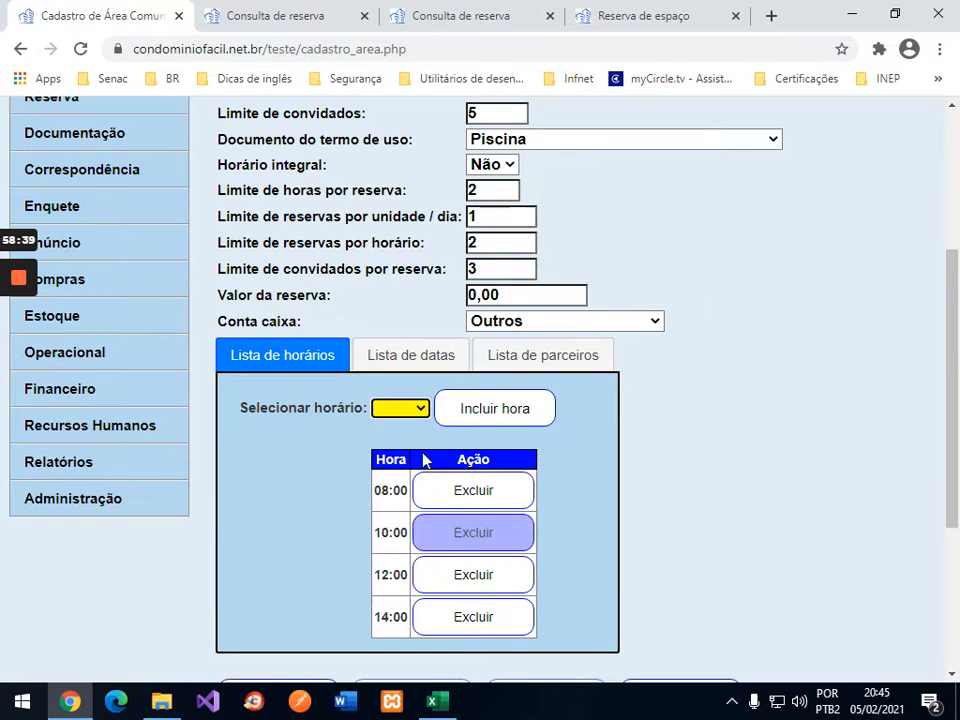
scroll(325, 370, "up", 3)
Step: Query Piscina availability through 07/02/2021, then return to the Consulta de reserva tab
left_click(62, 390)
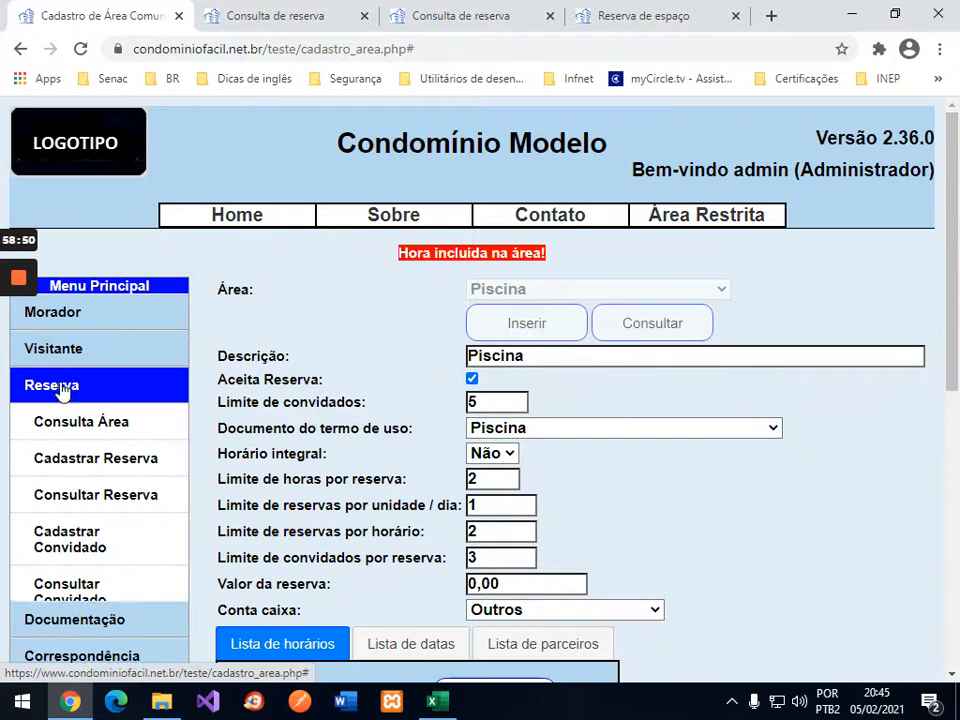
left_click(64, 421)
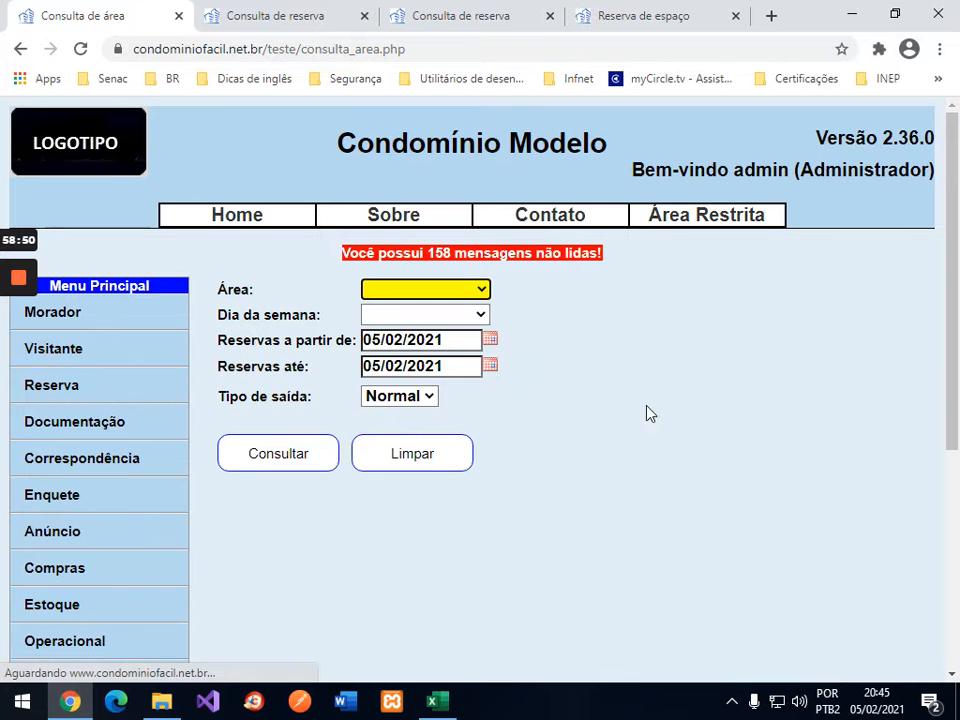
left_click(478, 289)
left_click(431, 330)
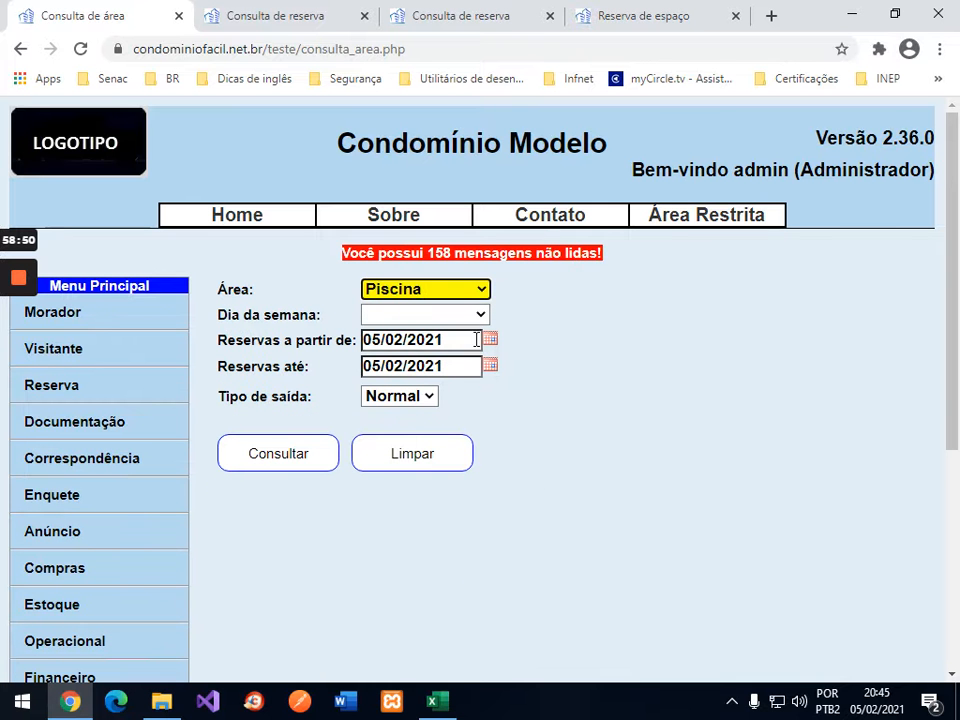
left_click(490, 368)
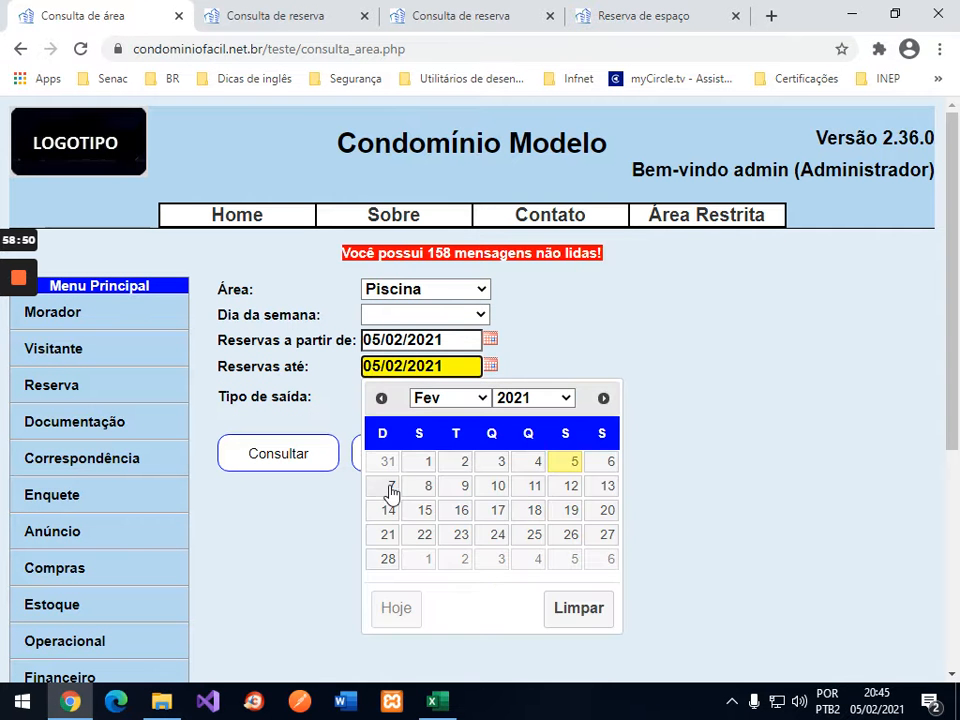
left_click(390, 486)
left_click(282, 456)
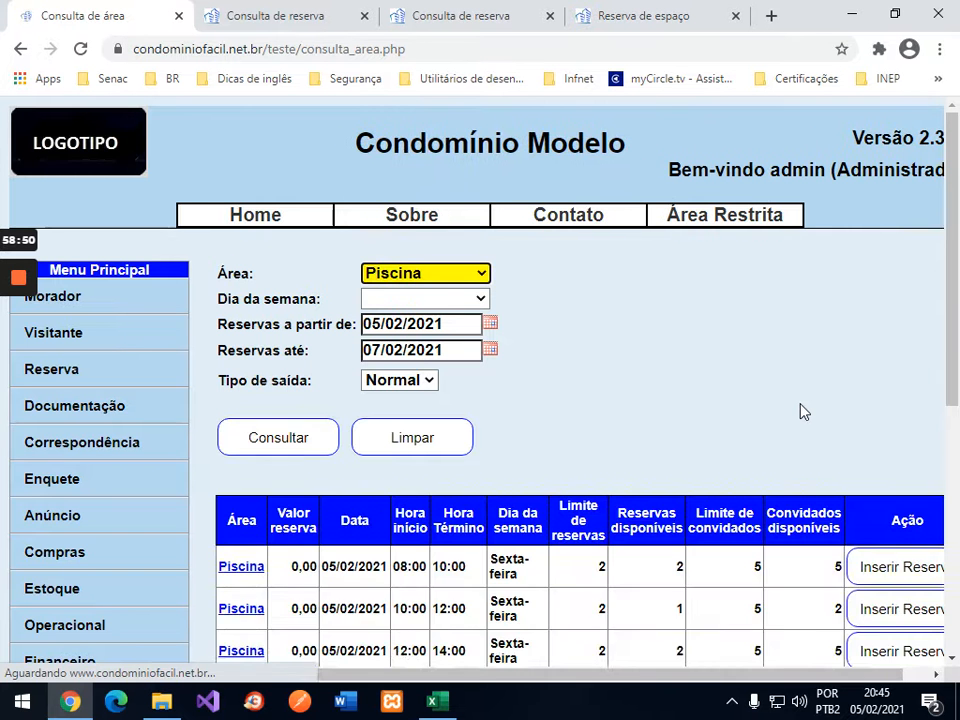
scroll(893, 405, "down", 3)
scroll(893, 405, "down", 3)
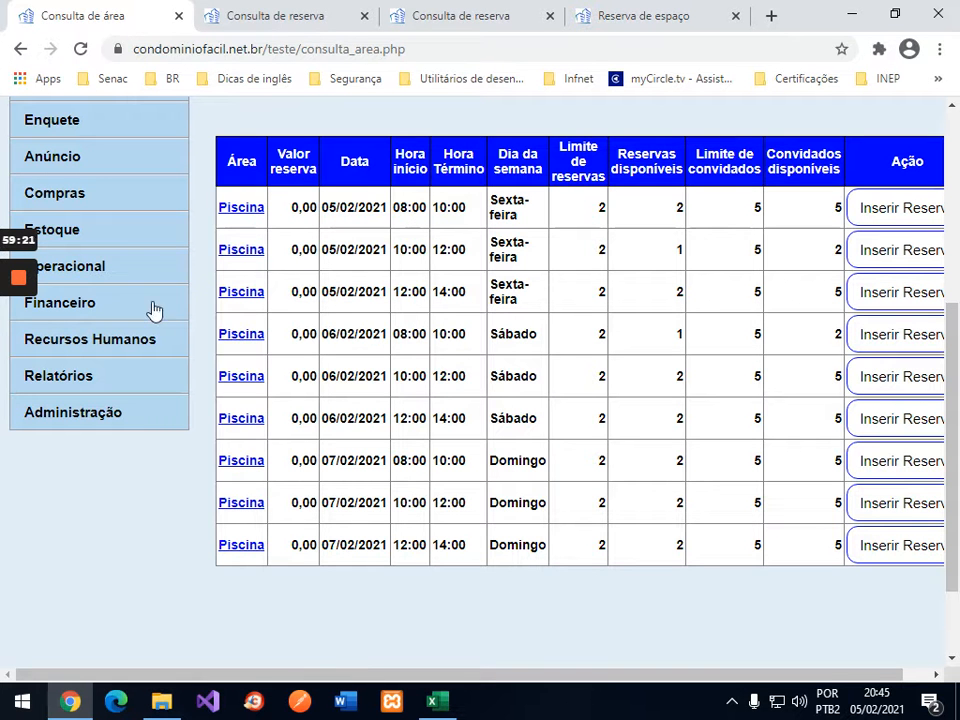
left_click(308, 18)
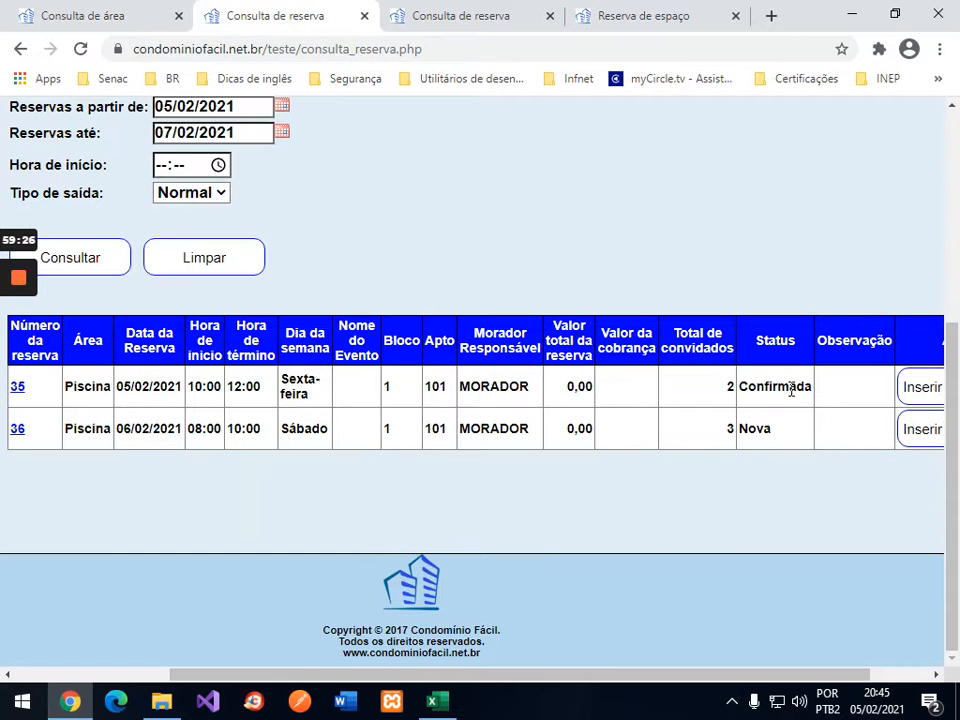
Step: Close the Reserva de espaço tab and the duplicate Consulta de reserva tab
left_click(468, 16)
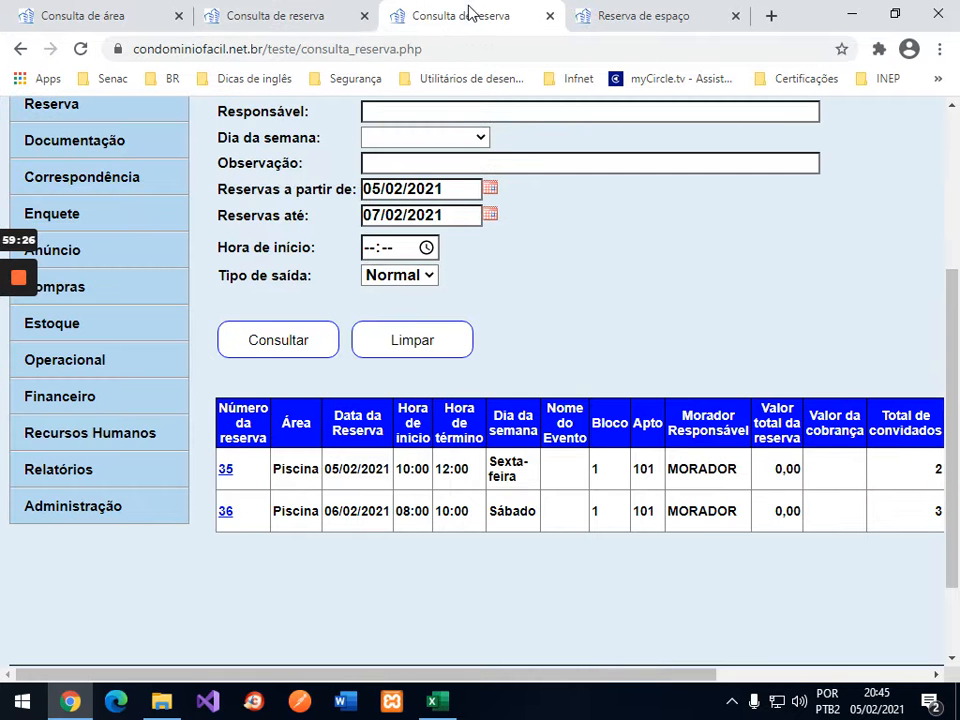
scroll(943, 654, "right", 3)
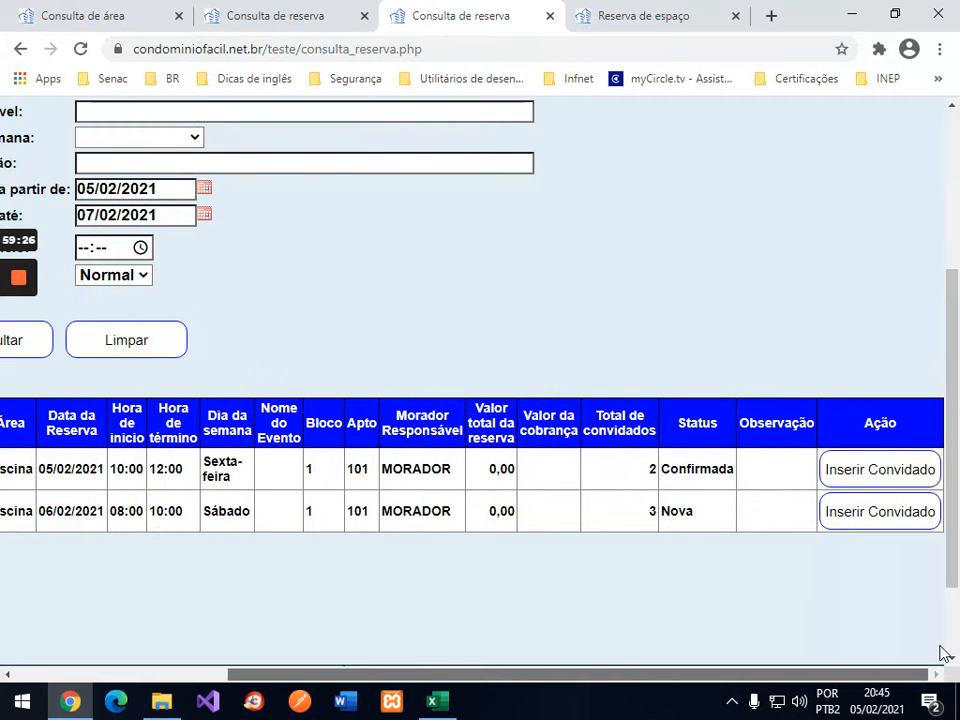
left_click(688, 16)
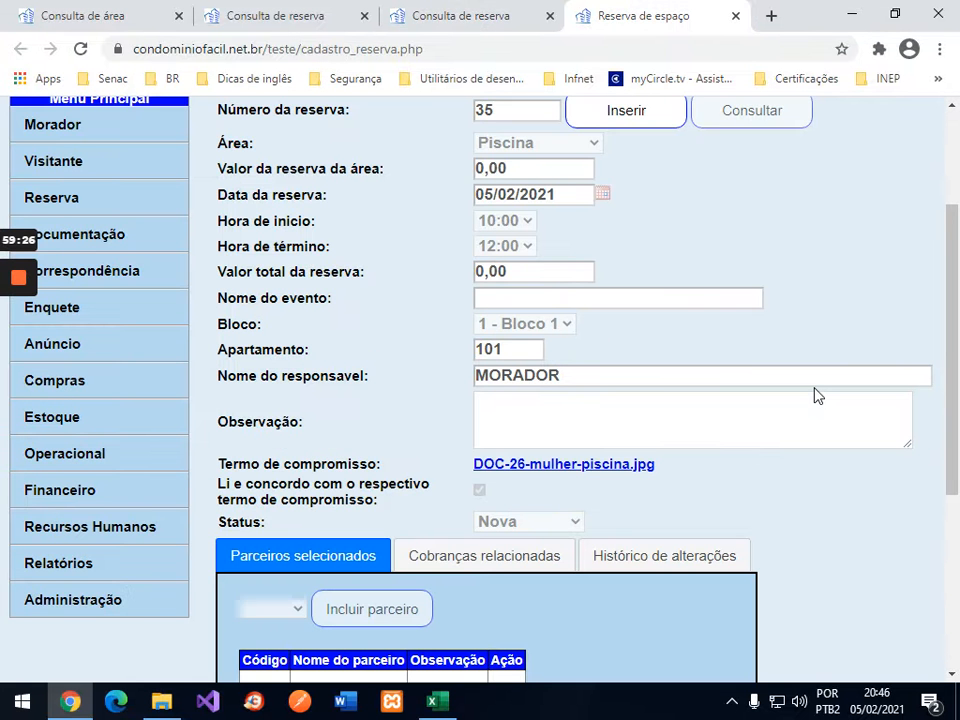
left_click(734, 16)
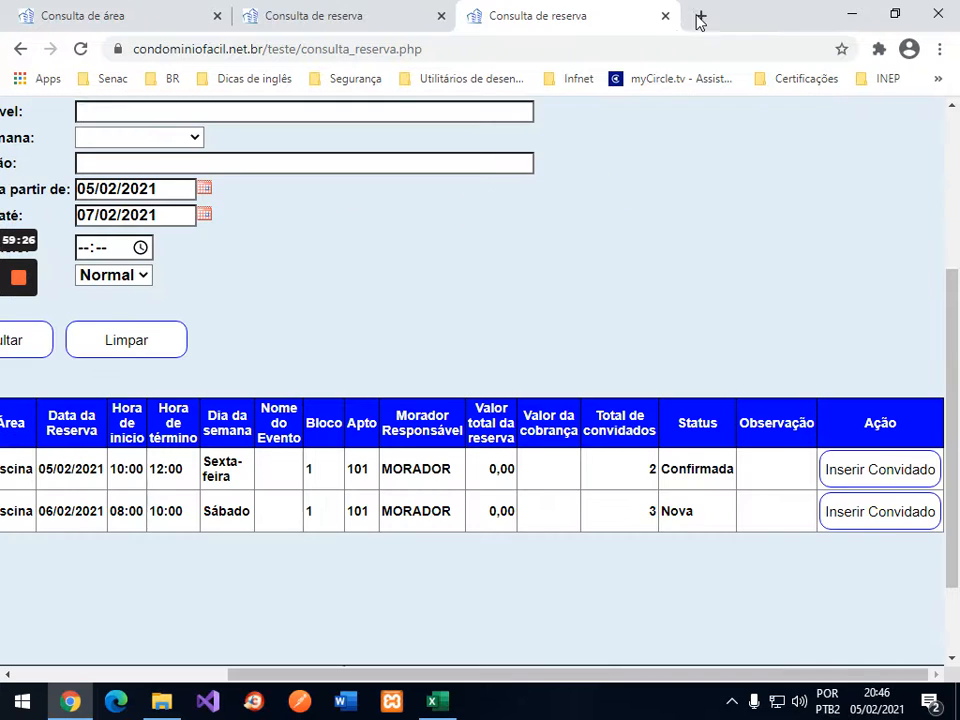
left_click(665, 16)
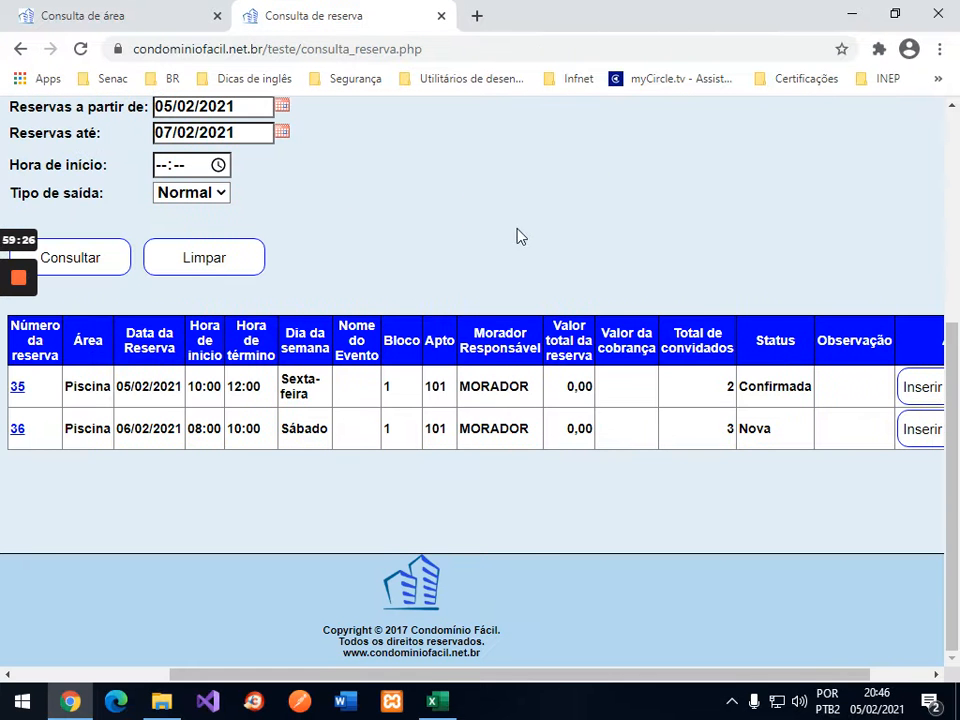
Step: Rerun the reservation query, listing Piscina reservations 33 to 37
left_click_drag(410, 677, 301, 677)
left_click(217, 262)
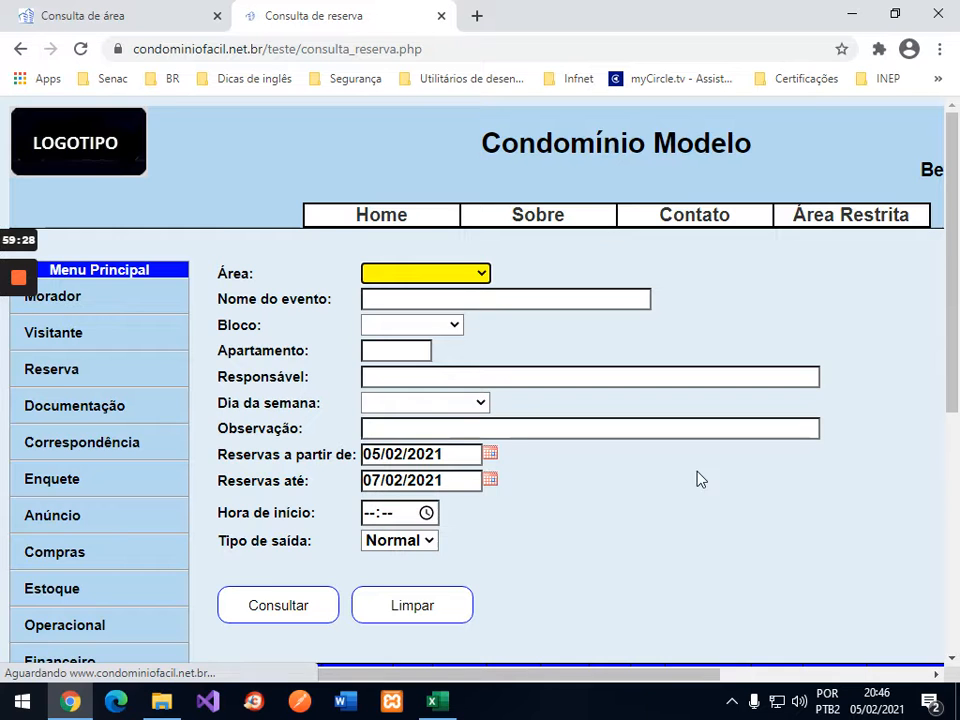
scroll(704, 476, "down", 3)
left_click_drag(684, 672, 838, 655)
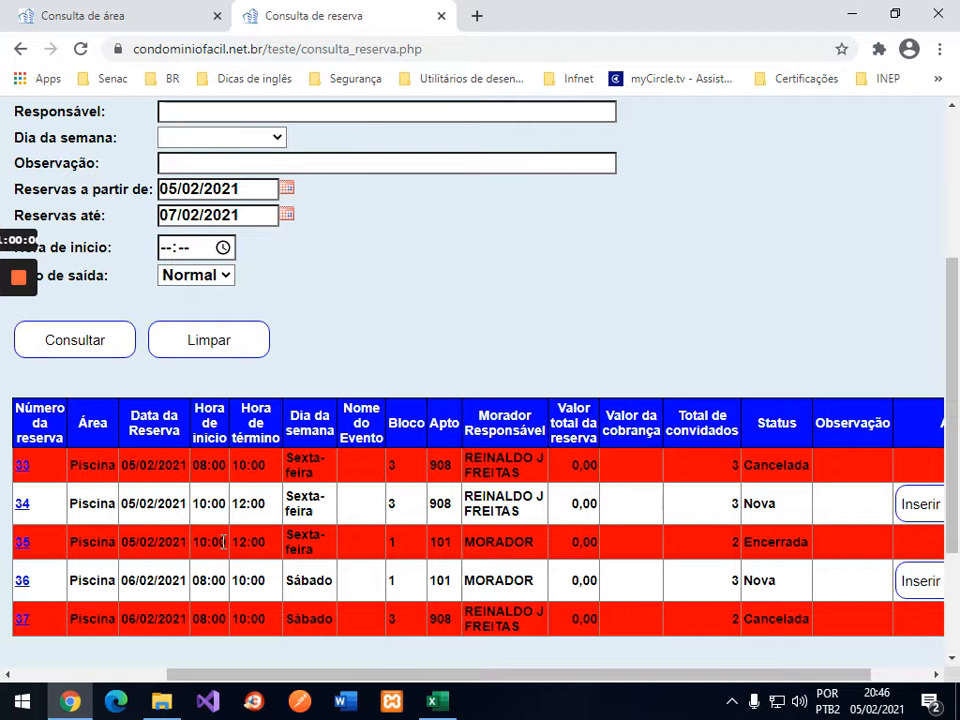
scroll(716, 372, "up", 3)
Step: Sign out of the administrator account via Área Restrita > Sair and confirm
mouse_move(665, 220)
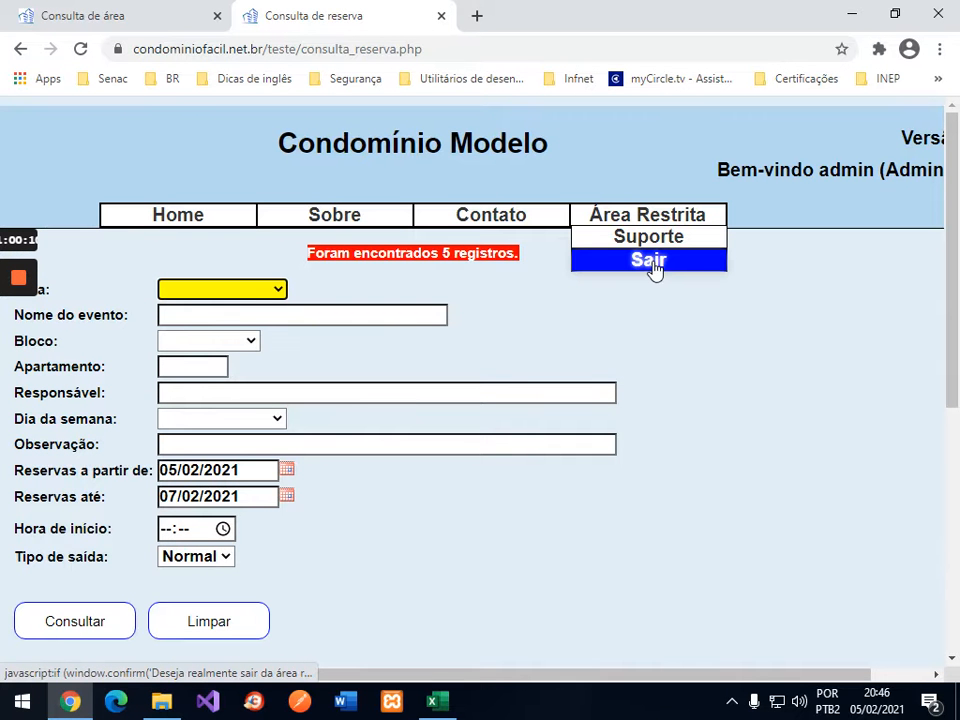
left_click(652, 262)
left_click(556, 154)
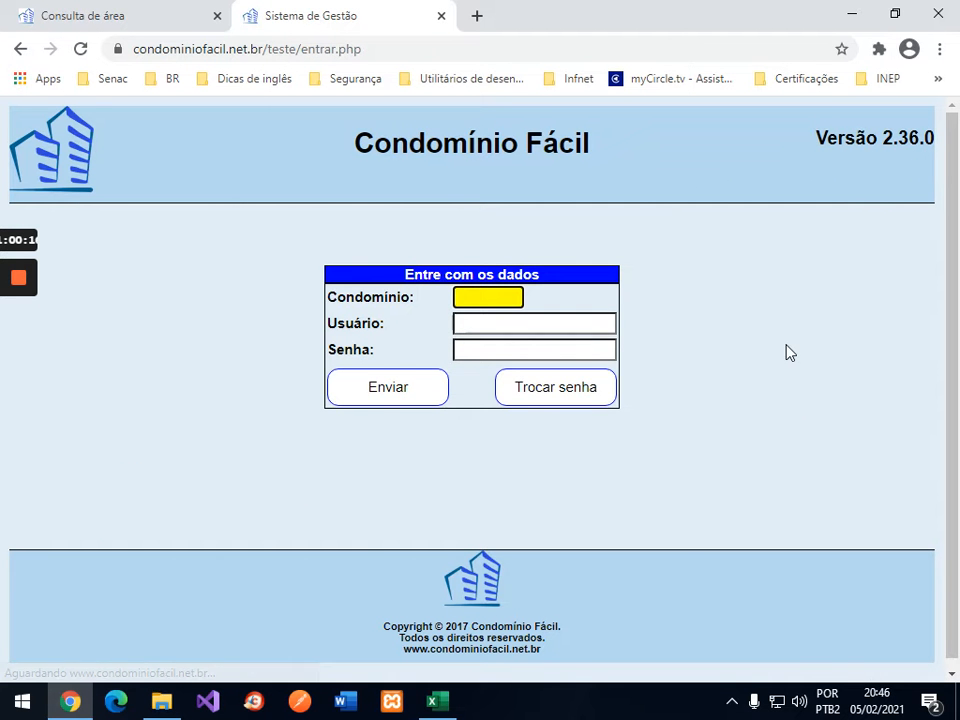
Step: Log back in as the resident user with the condominium code and password
type("21")
key("Tab")
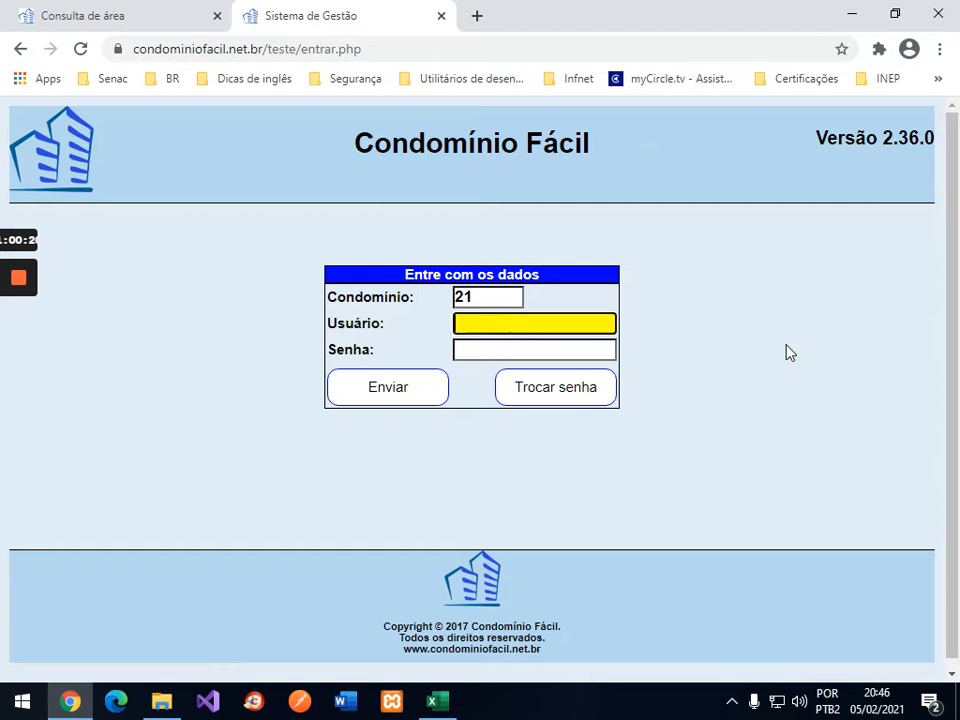
type("morador")
key("Tab")
type("1234")
key("Return")
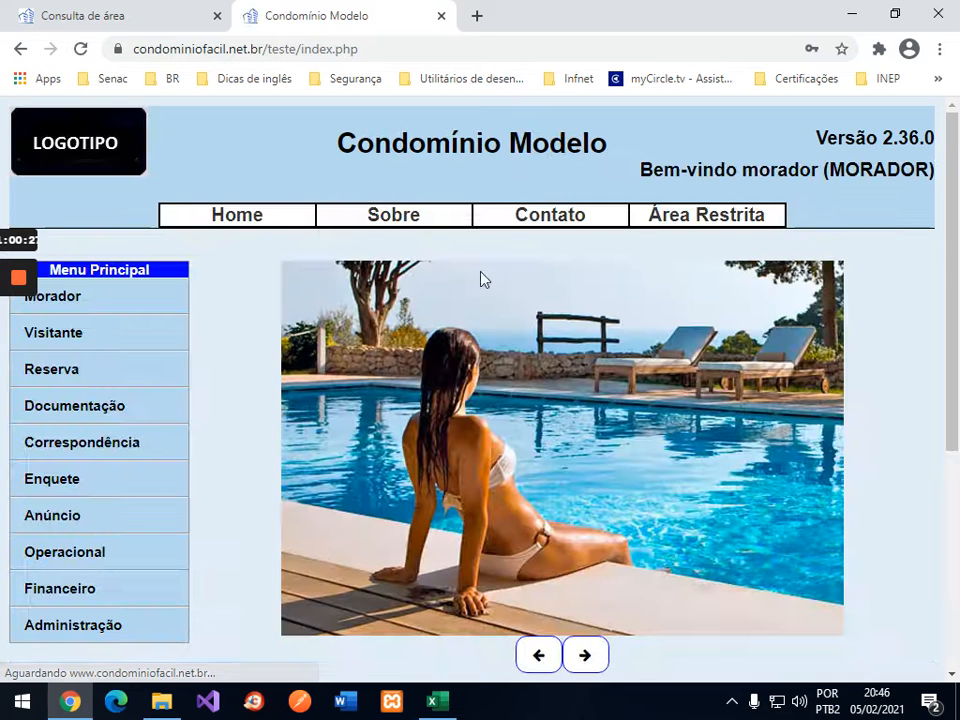
Step: Query Piscina availability and start a booking for the 12:00–14:00 slot on 05/02/2021
left_click(60, 374)
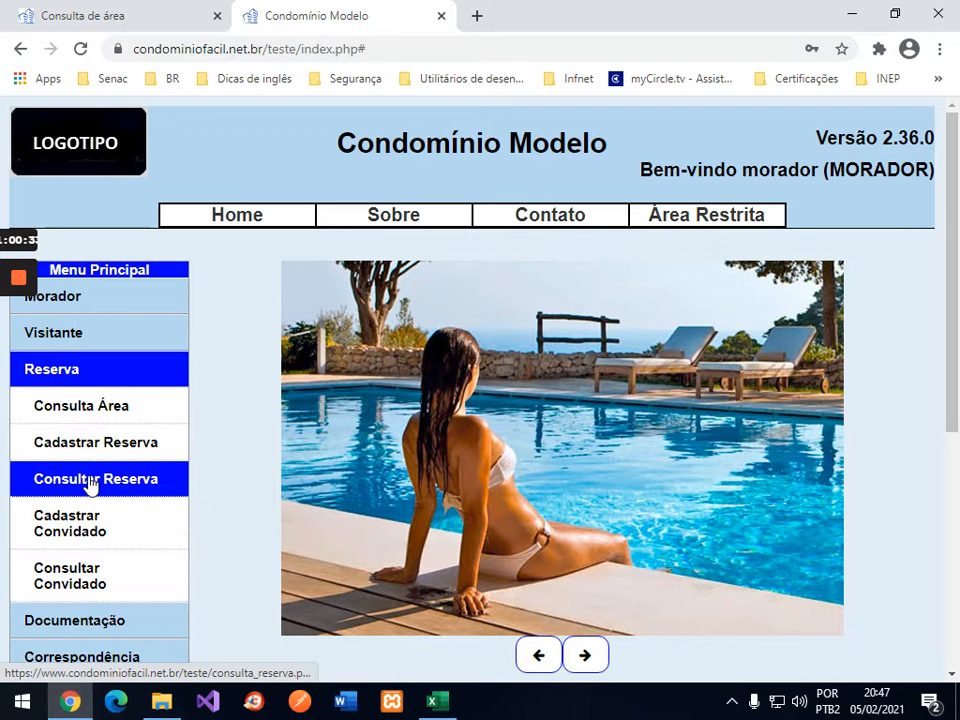
left_click(94, 414)
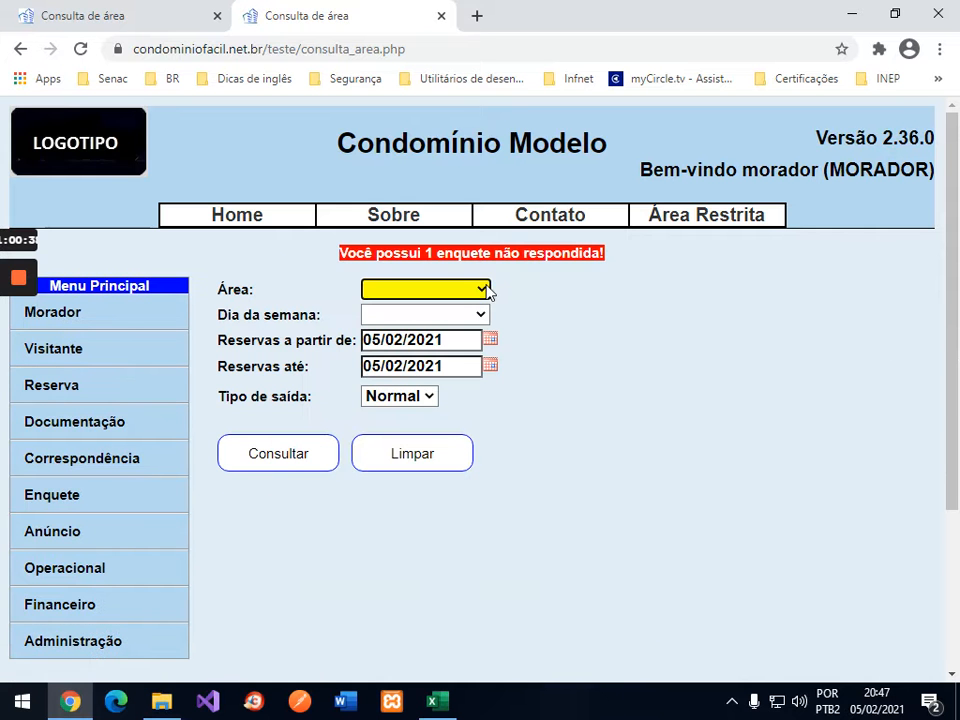
left_click(484, 289)
left_click(405, 330)
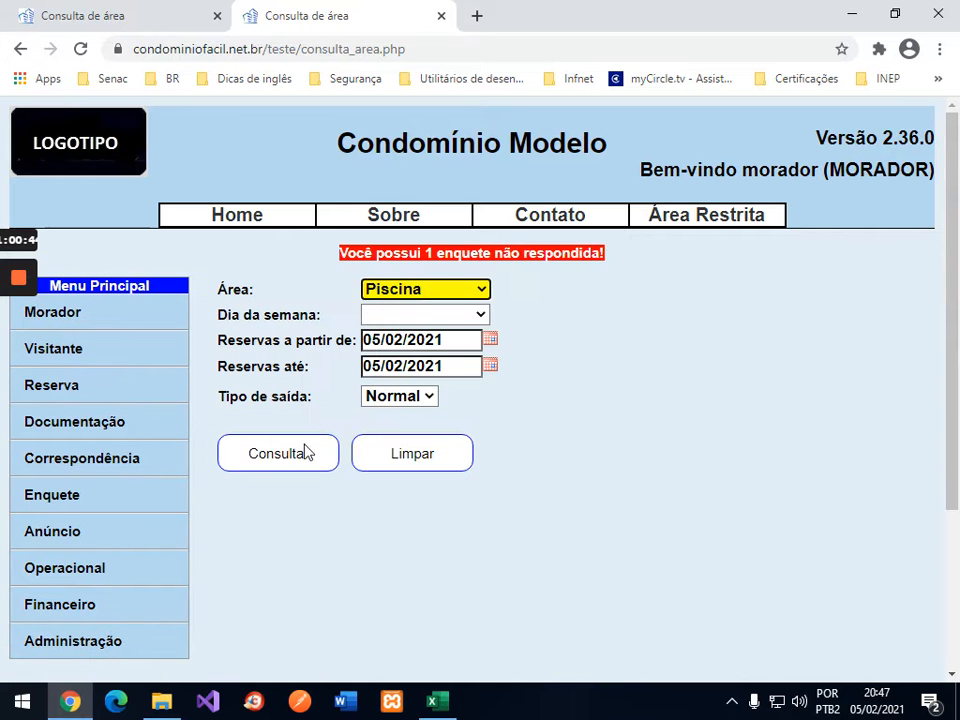
left_click(305, 452)
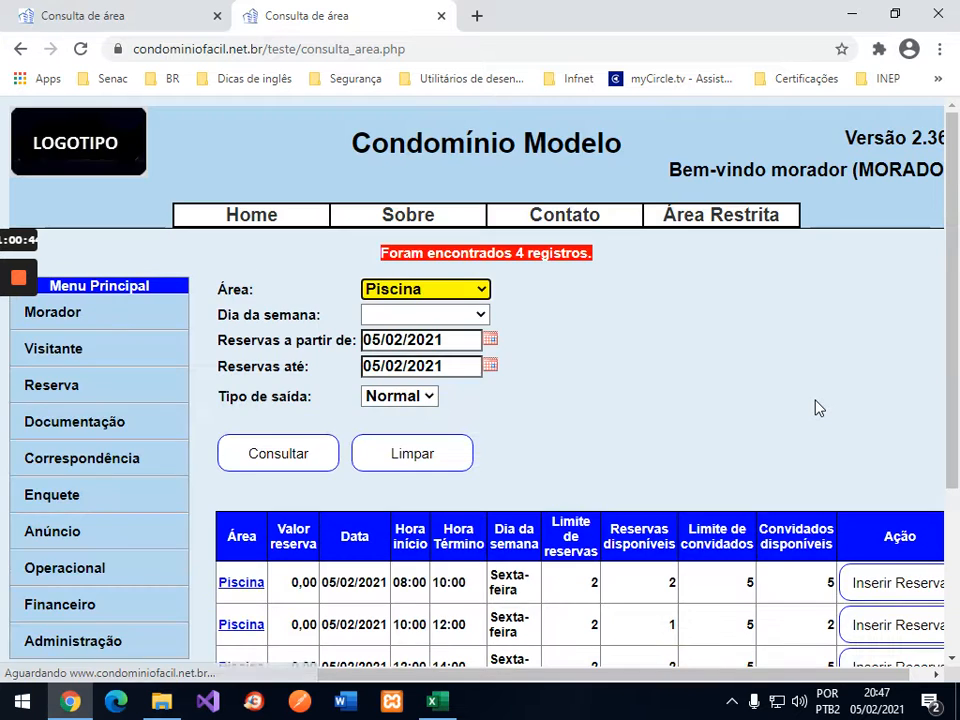
scroll(815, 408, "down", 2)
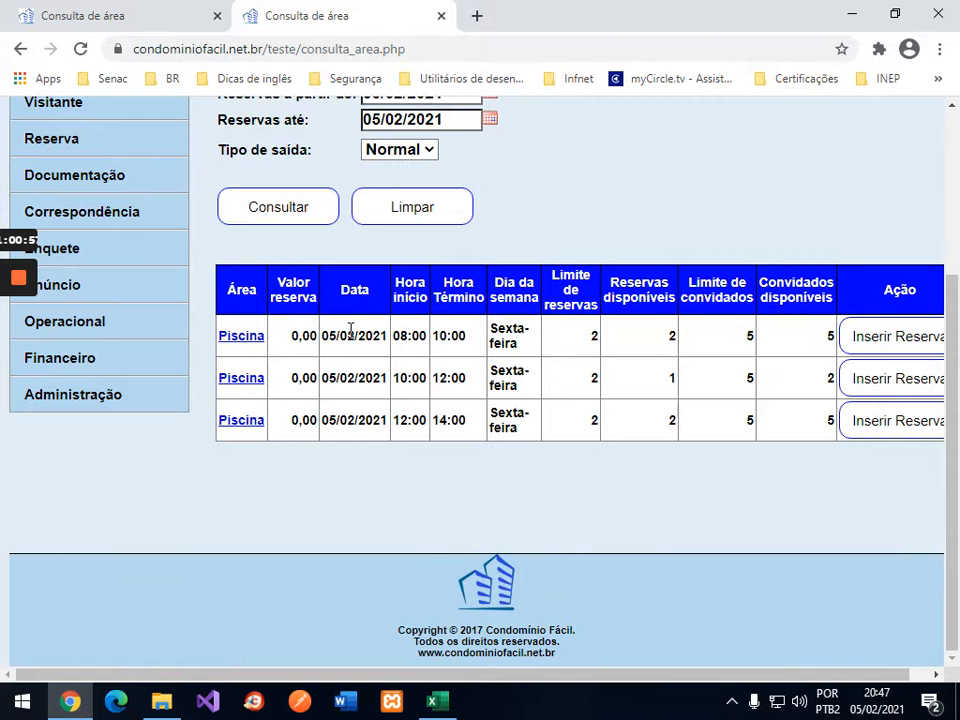
left_click(915, 421)
left_click(887, 428)
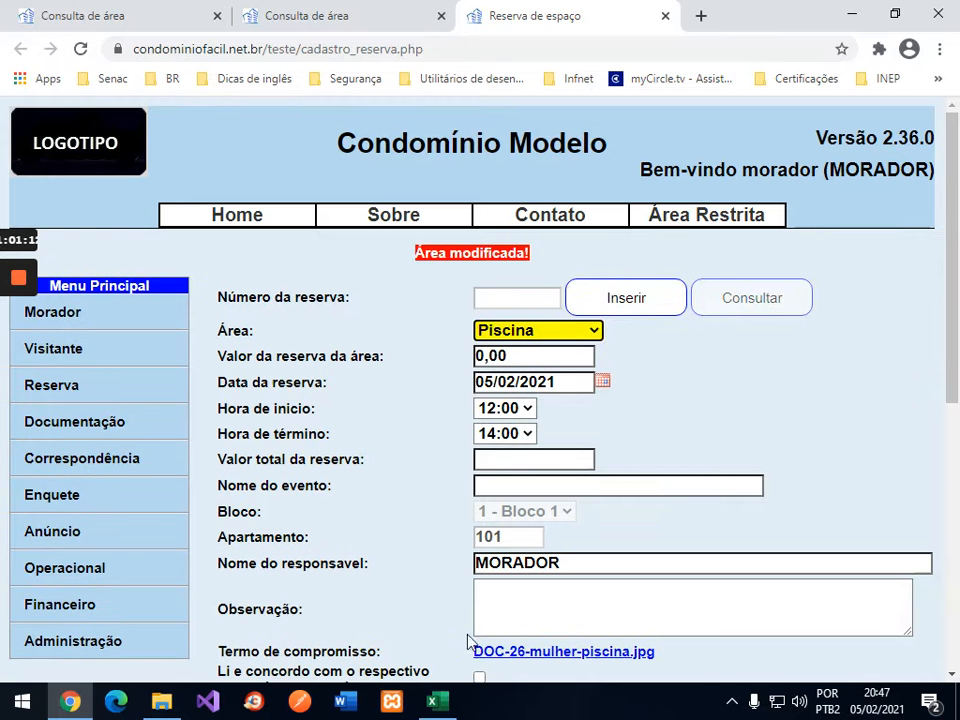
Step: Clear the 1/101 guest count for 05/fev 10:00 and insert a blank row above 06/fev
key("alt+Tab")
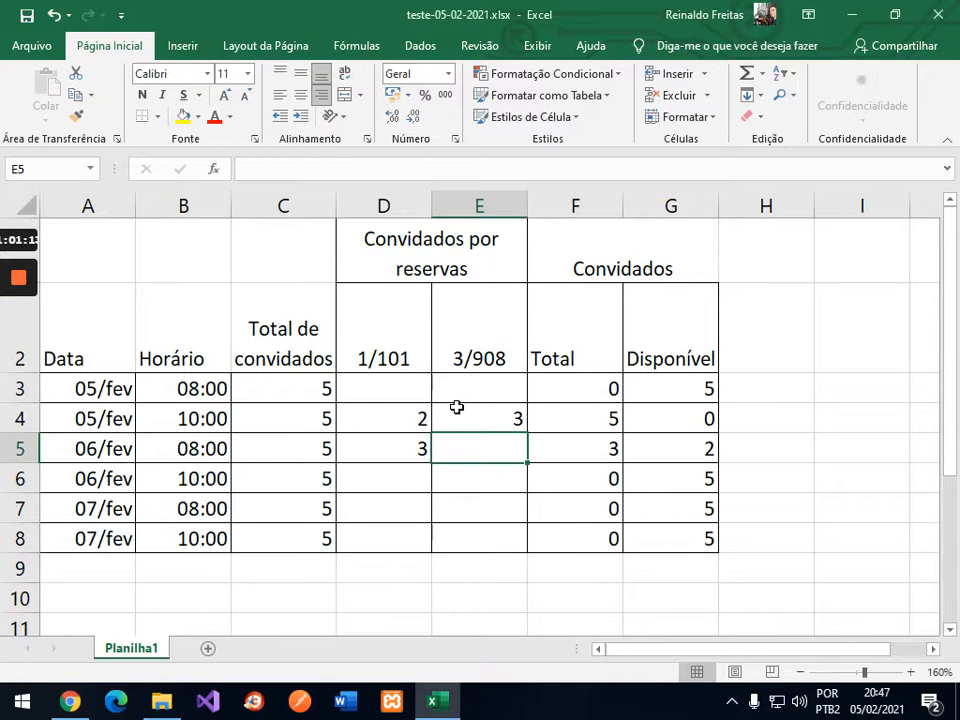
left_click(407, 420)
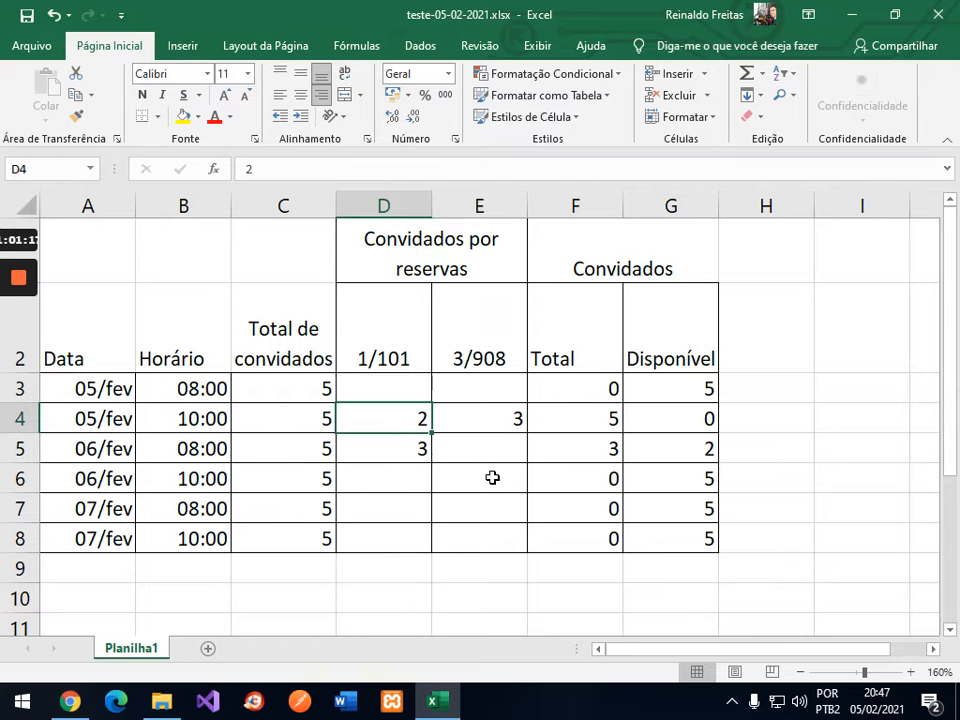
key("Delete")
left_click(21, 449)
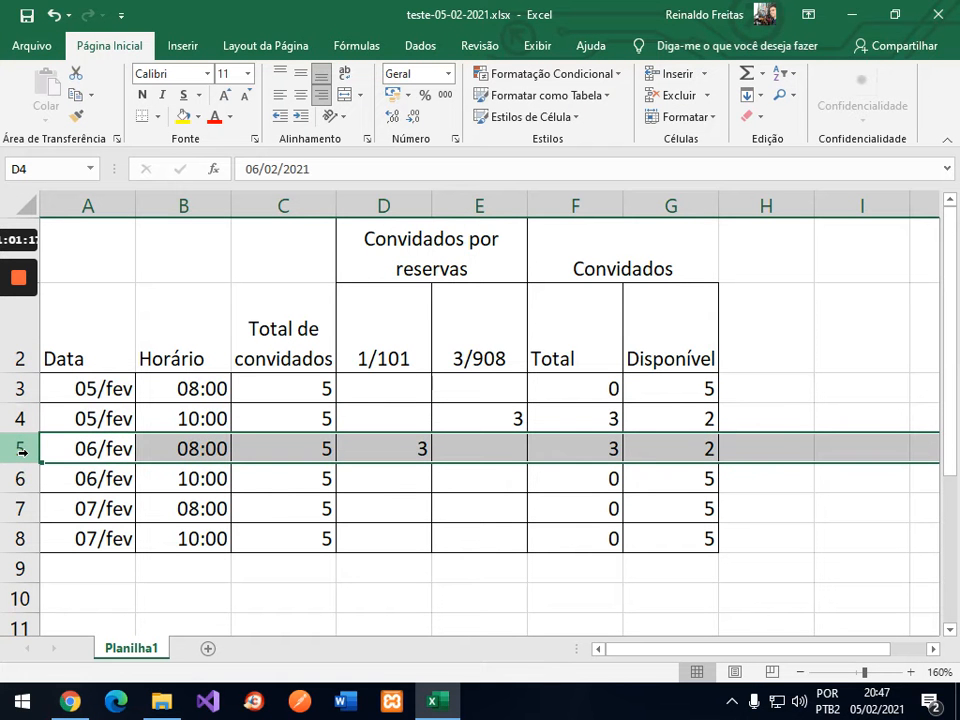
right_click(21, 450)
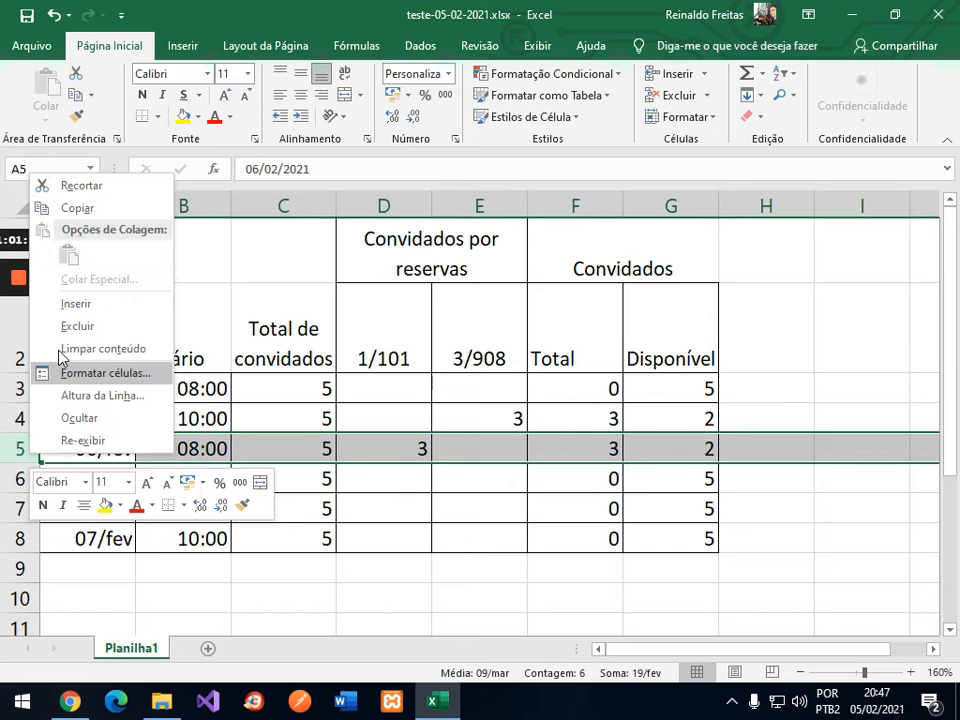
left_click(92, 304)
Step: Fill the new row with date 05/fev, time 14:00 and 5 total guests
left_click(197, 450)
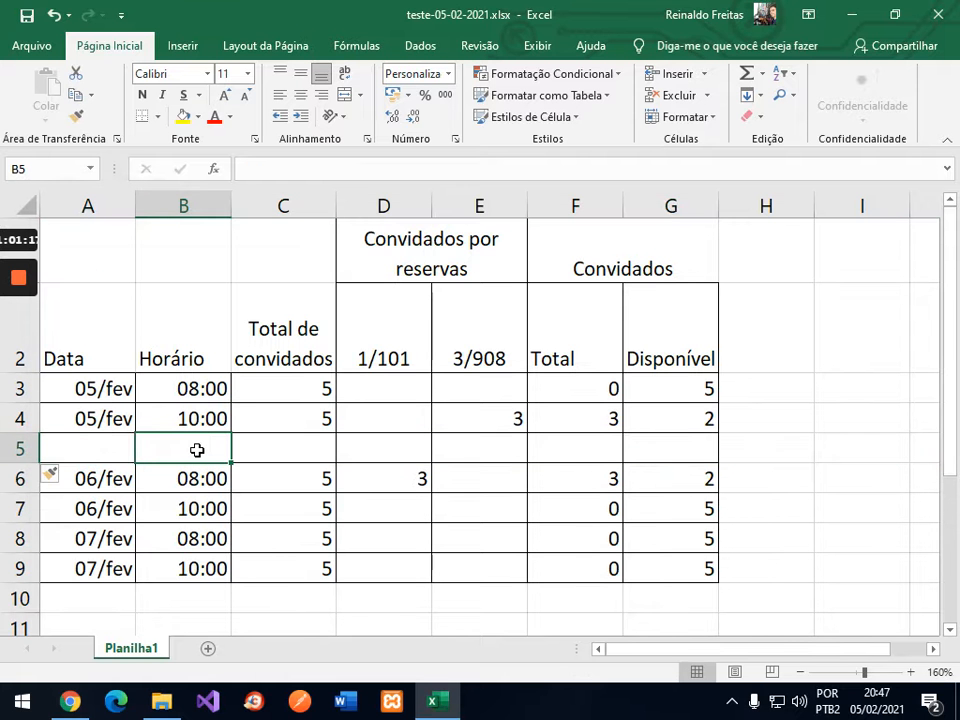
type("14:00")
key("Return")
key("Up")
key("Left")
key("Up")
key("ctrl+c")
key("Down")
key("ctrl+v")
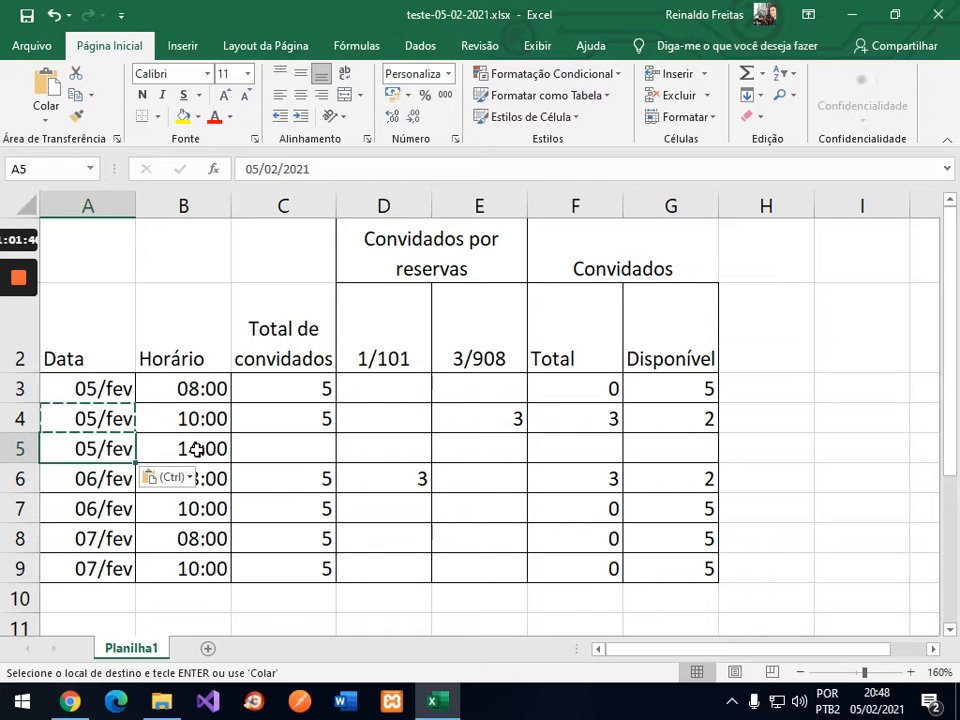
key("Right")
key("Right")
key("Right")
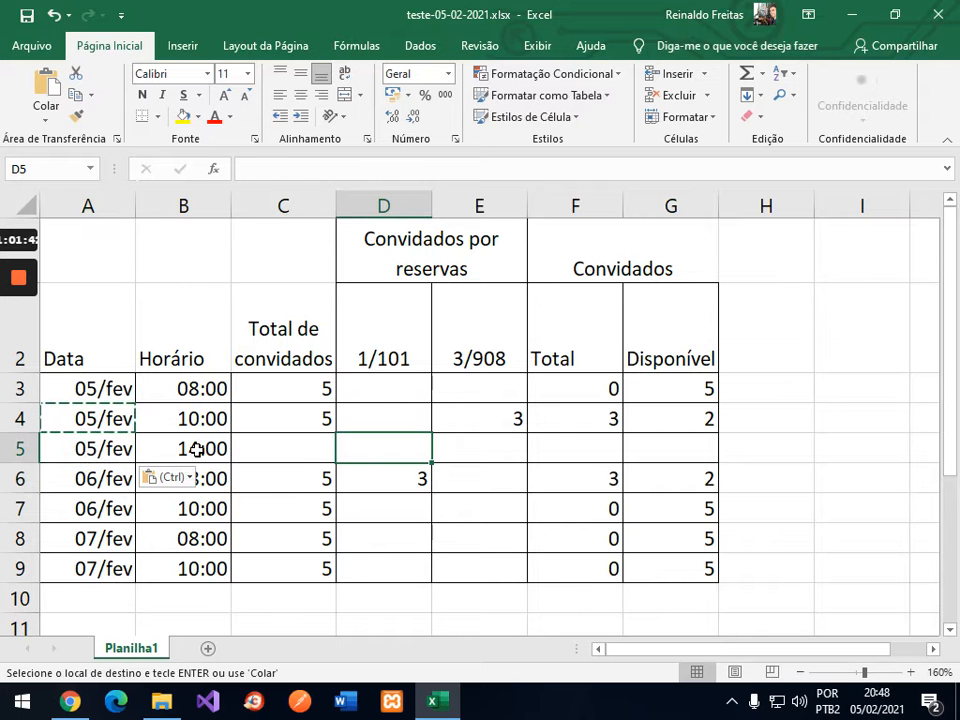
key("Left")
key("Escape")
type("5")
key("Right")
key("Right")
key("Right")
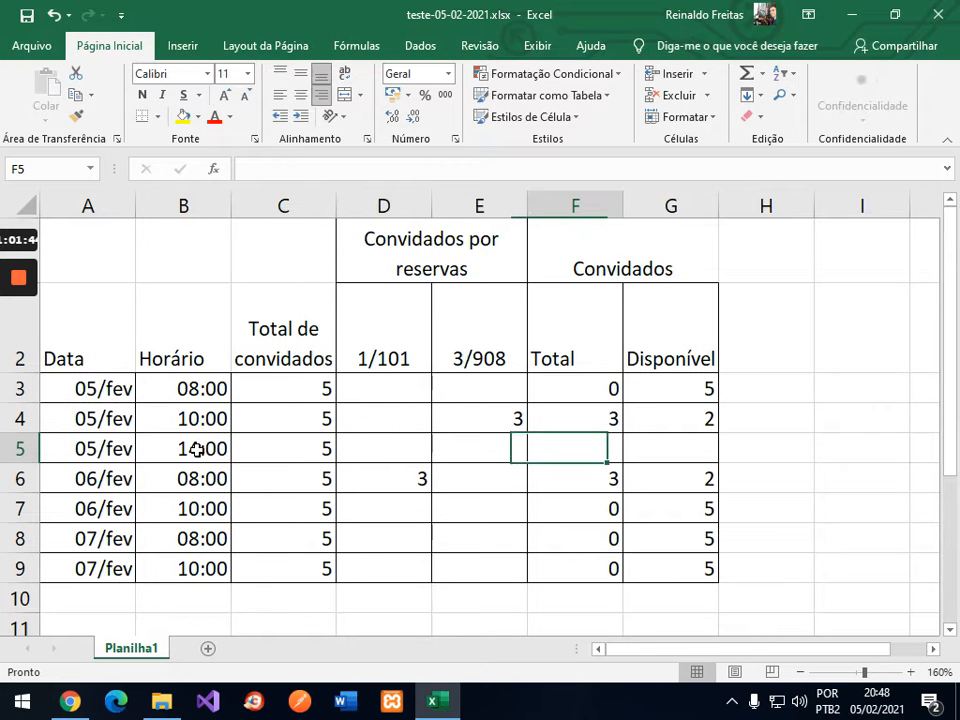
Step: Extend the Total and Disponível formulas into the new row, showing 0 booked, 5 available
key("Up")
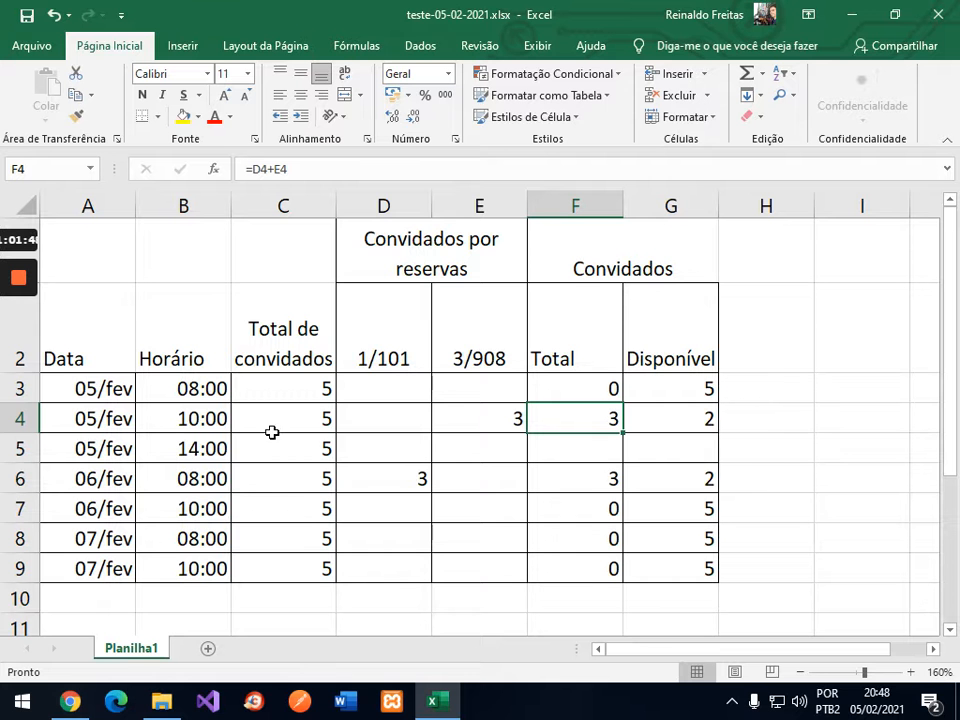
left_click_drag(615, 420, 670, 420)
left_click_drag(712, 459, 615, 446)
left_click(397, 419)
left_click(404, 447)
left_click_drag(157, 400, 157, 446)
left_click_drag(377, 390, 375, 443)
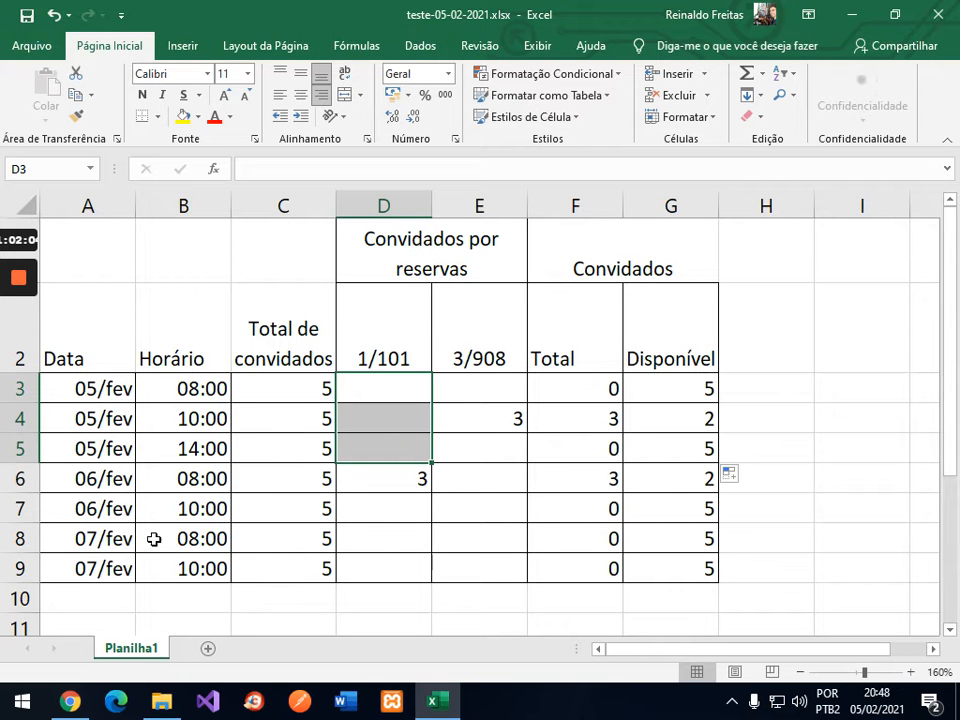
Step: Accept the termo de compromisso and save the Piscina booking as reservation 38
left_click(68, 701)
scroll(789, 416, "down", 3)
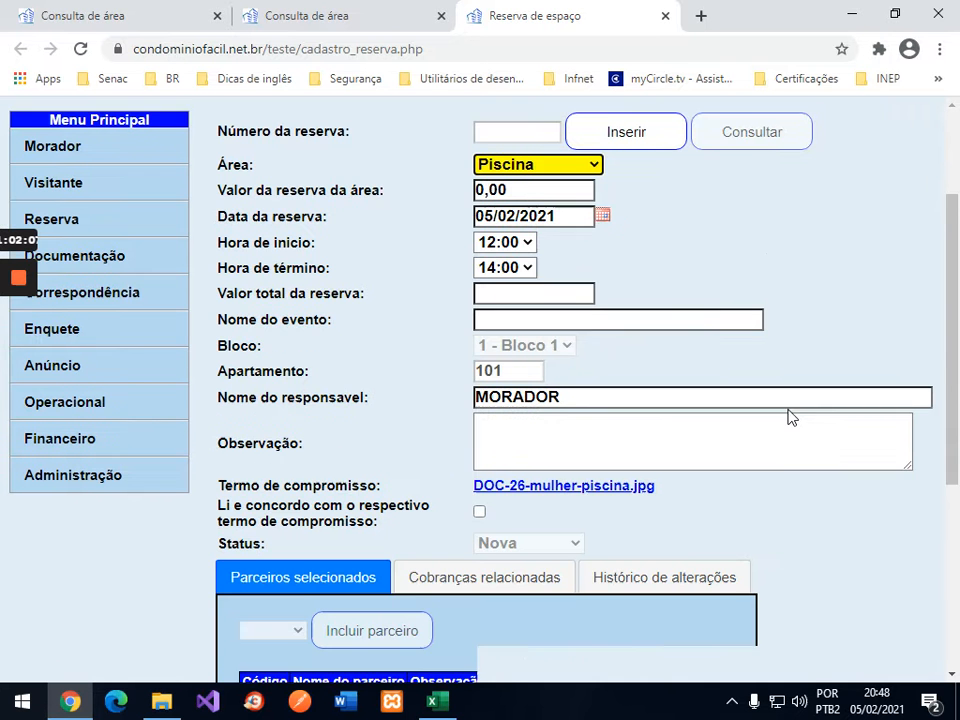
left_click(479, 493)
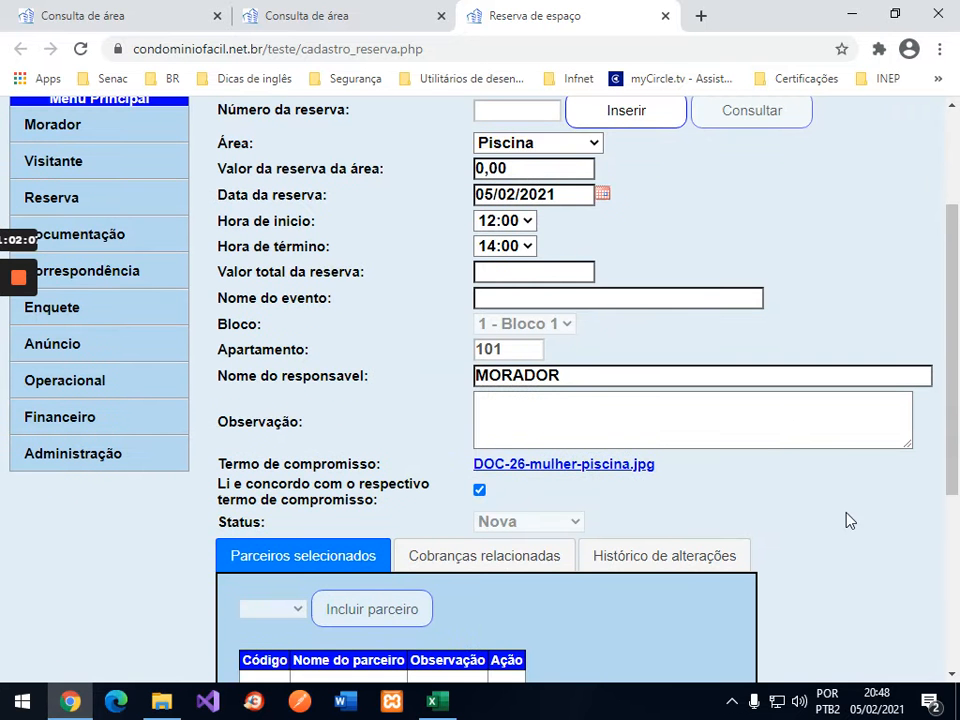
scroll(849, 519, "down", 3)
left_click(681, 472)
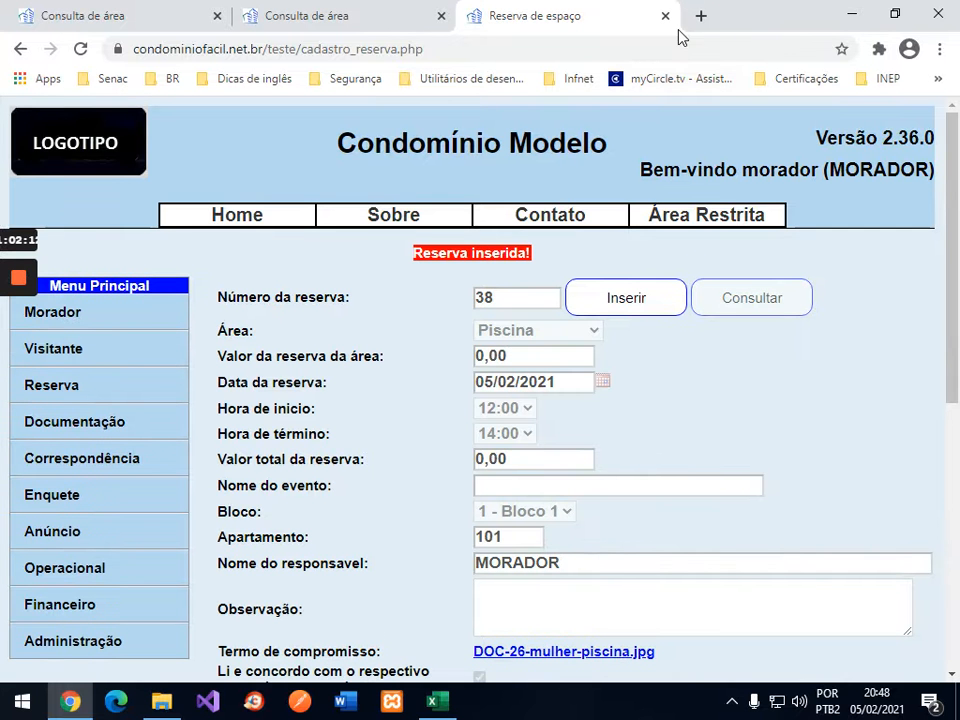
Step: View reservation 38's change history, then close the Reserva de espaço tab
scroll(722, 390, "down", 3)
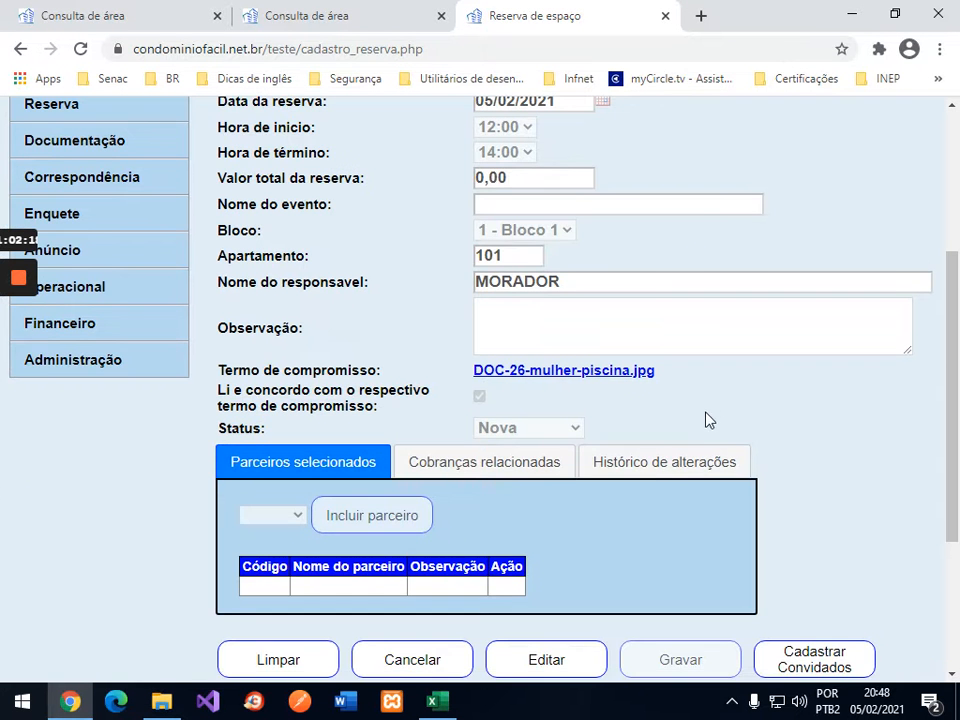
left_click(650, 466)
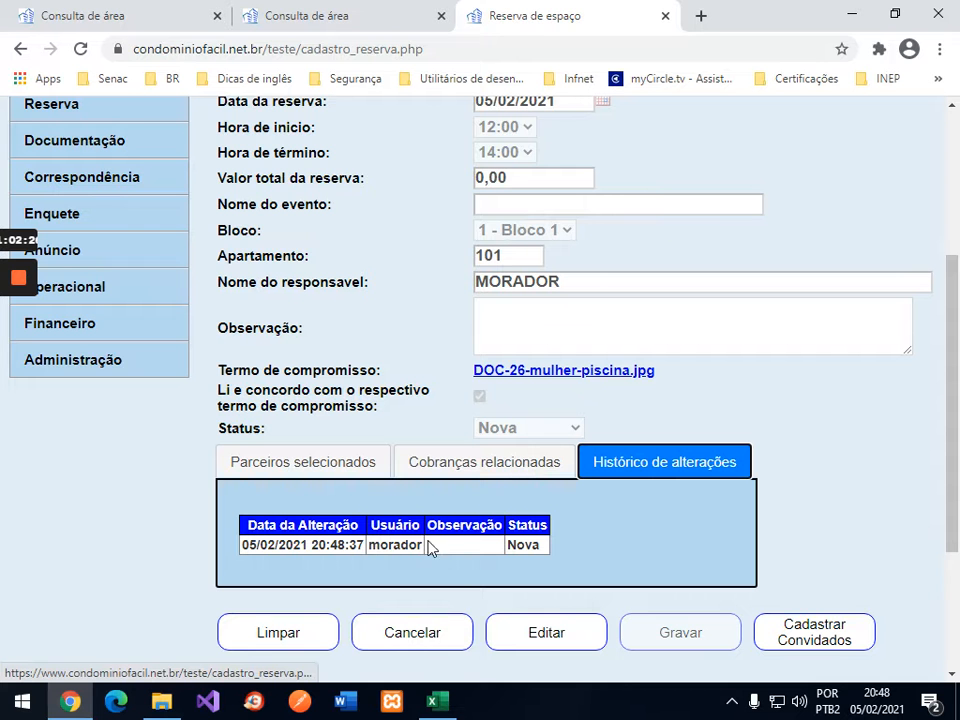
left_click(665, 16)
scroll(600, 206, "up", 3)
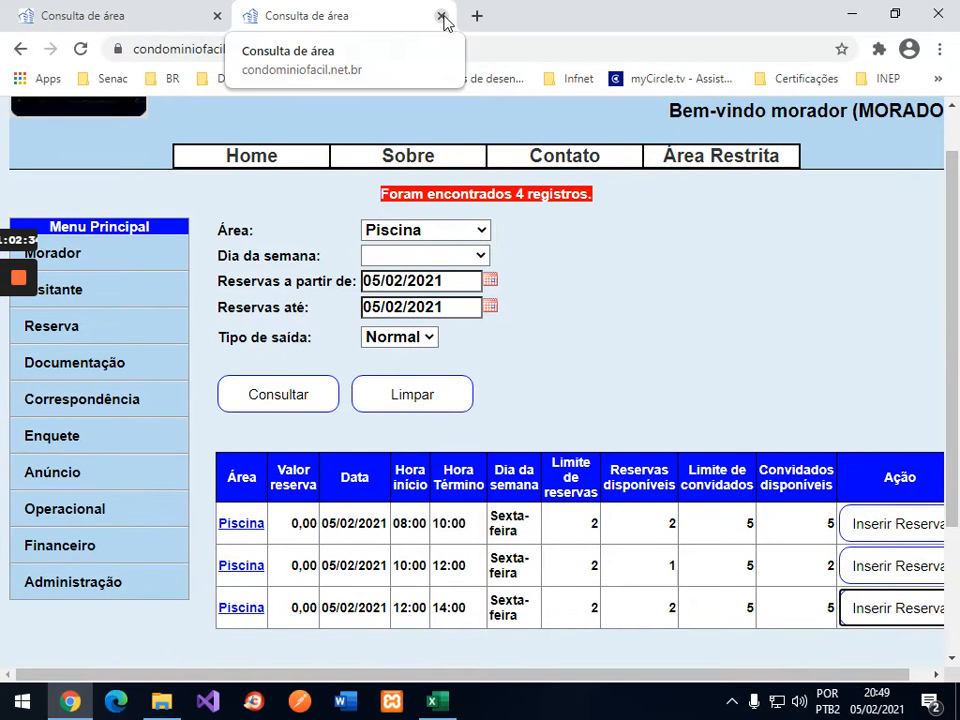
Step: Rerun the Piscina availability query, confirming 12:00–14:00 has 1 reservation left, then expand Reserva
left_click(289, 397)
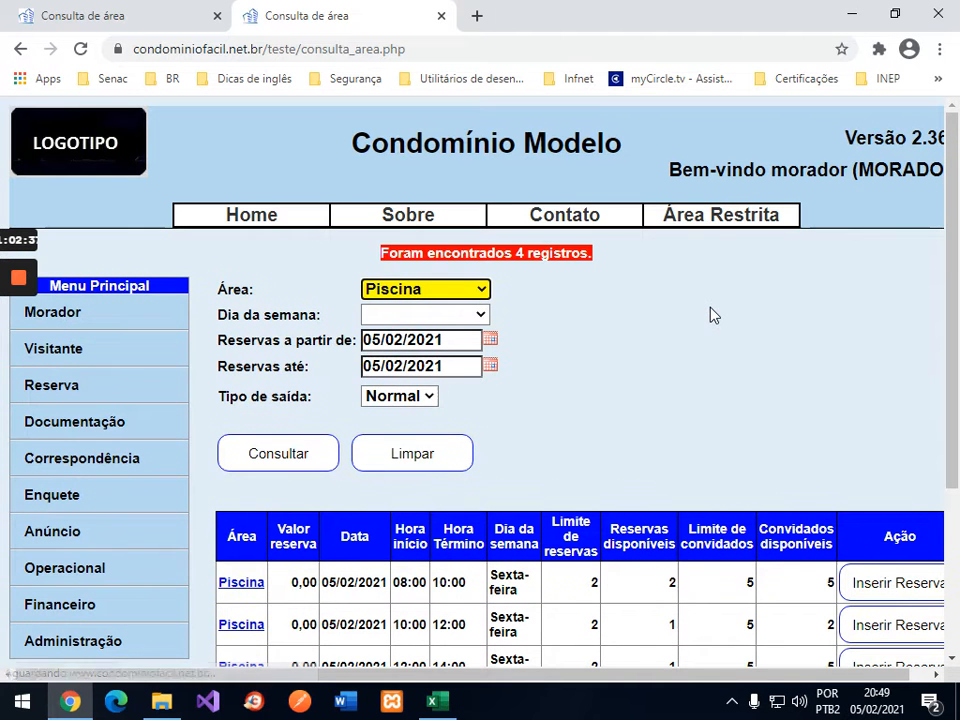
scroll(713, 315, "down", 3)
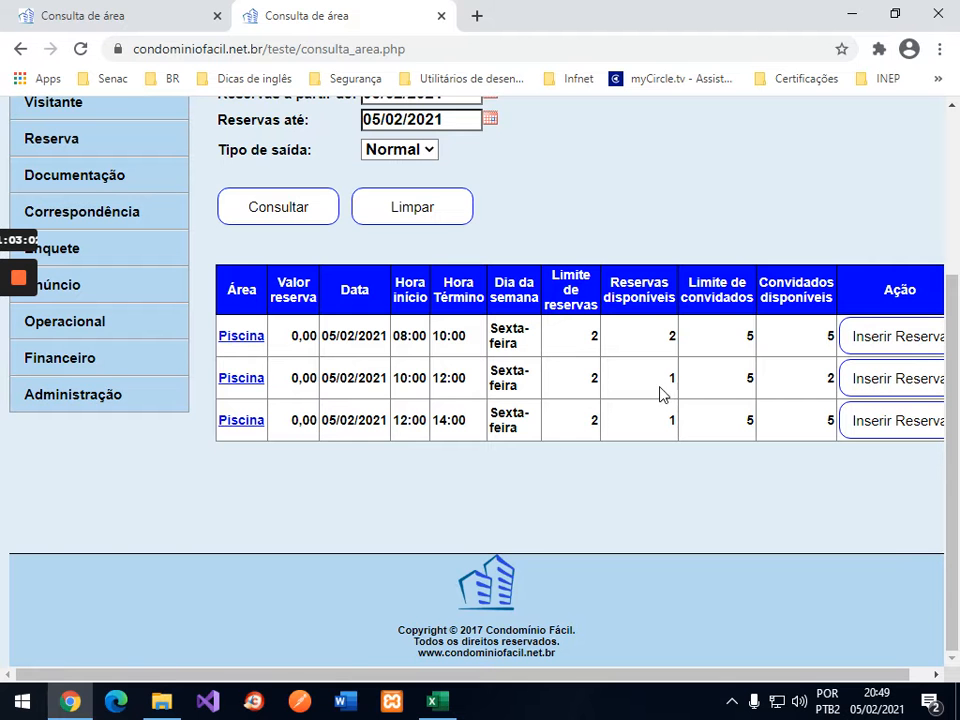
scroll(660, 274, "up", 2)
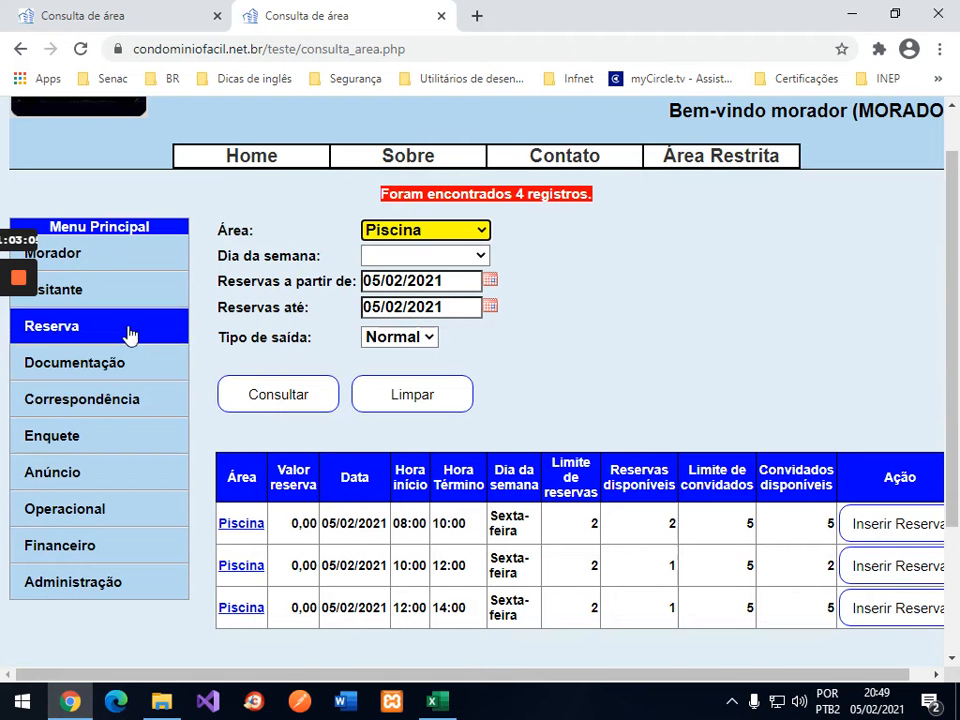
scroll(789, 199, "up", 1)
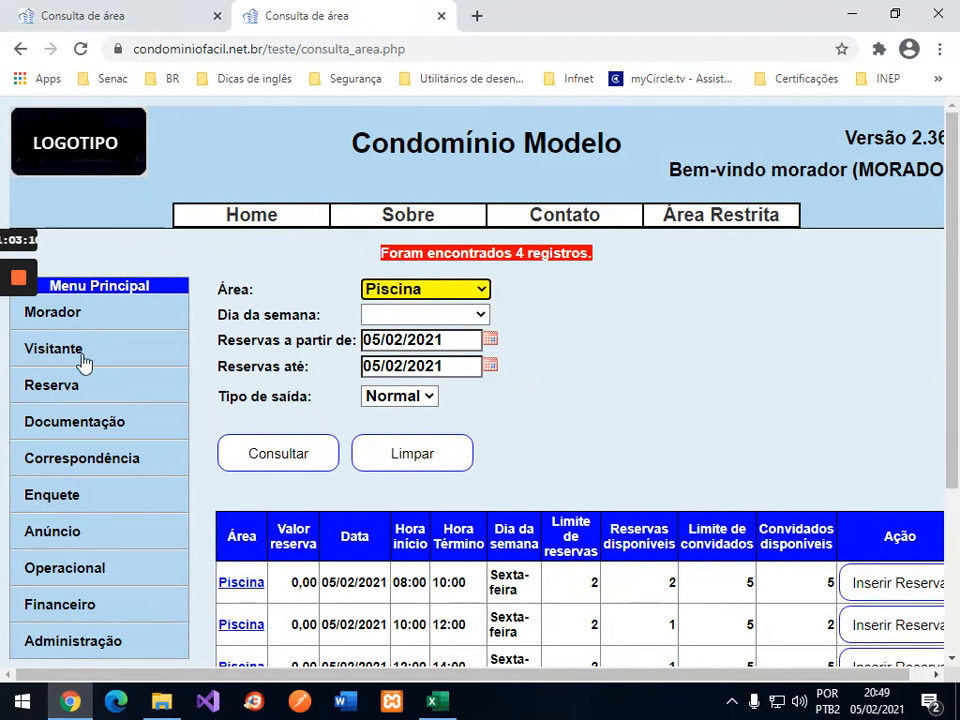
left_click(57, 397)
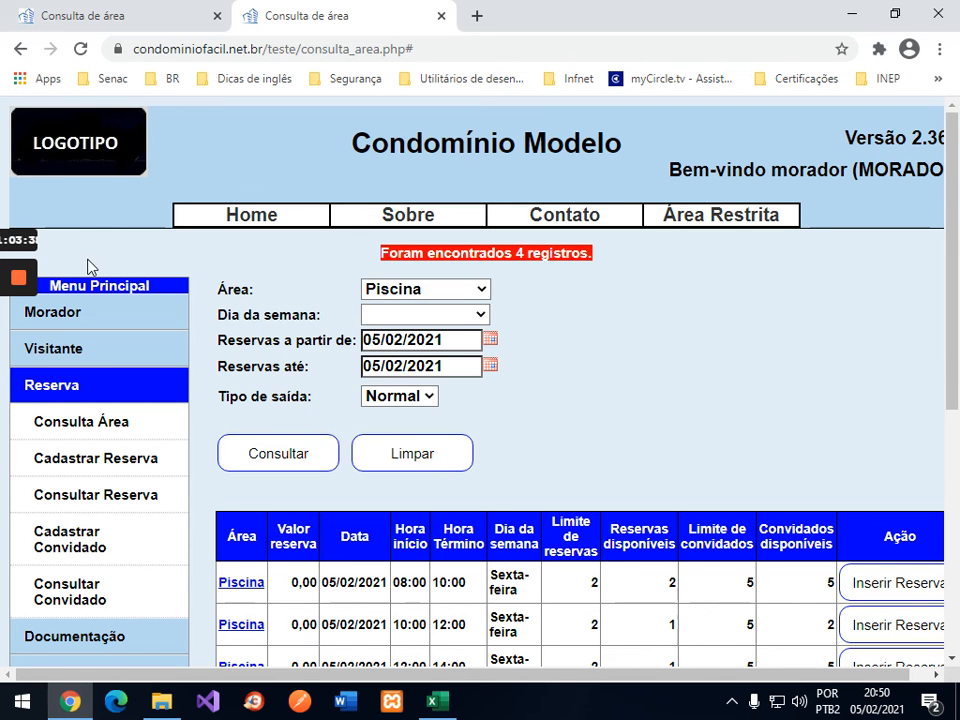
mouse_move(20, 278)
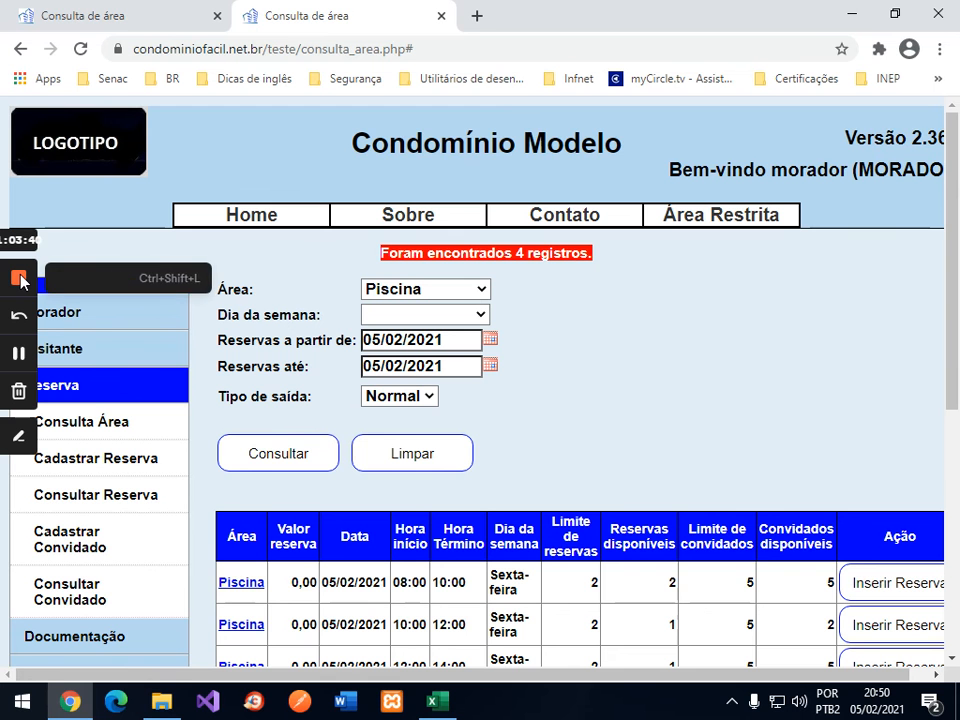